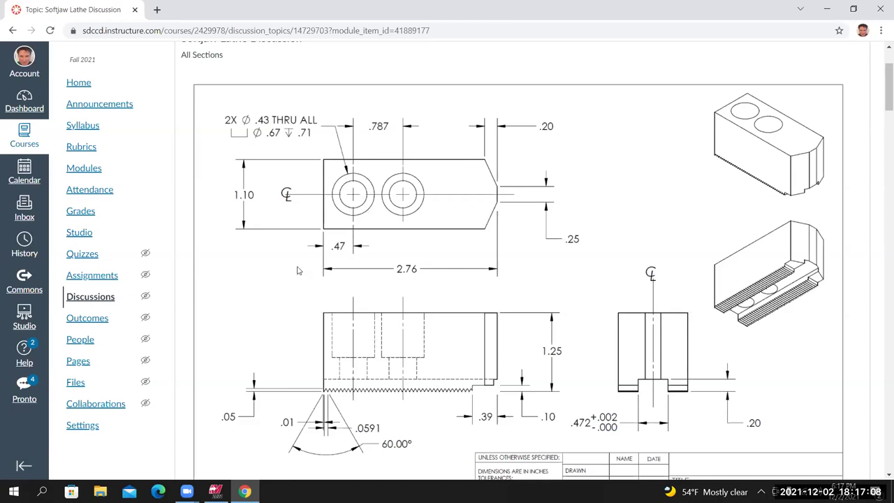
# Switch to Mastercam, view the empty workspace in Isometric and return it to the Top view.
pyautogui.click(221, 491)
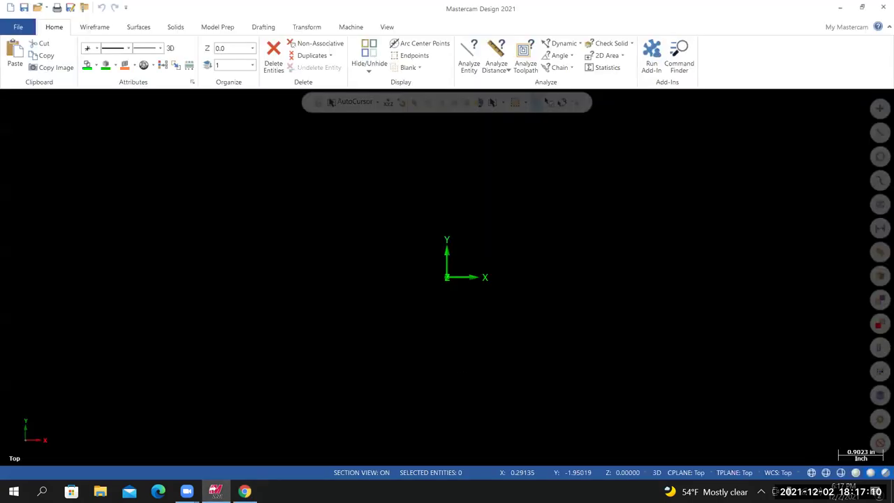
pyautogui.rightClick(283, 235)
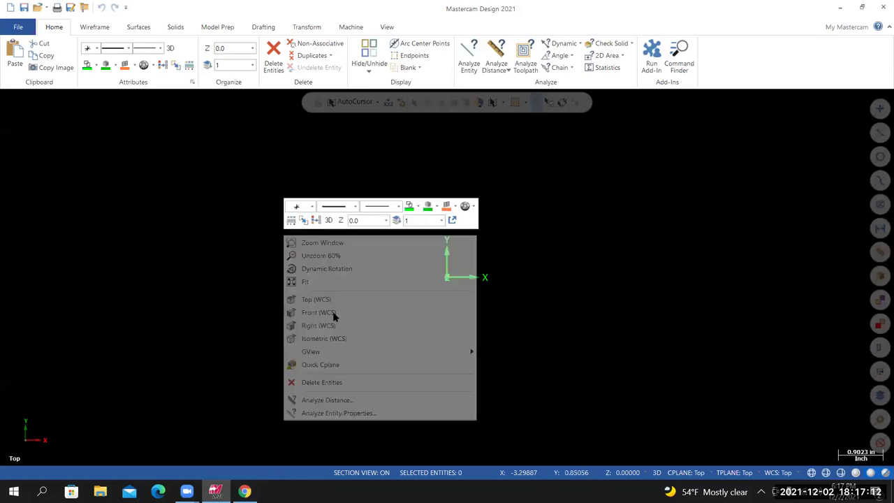
pyautogui.click(320, 340)
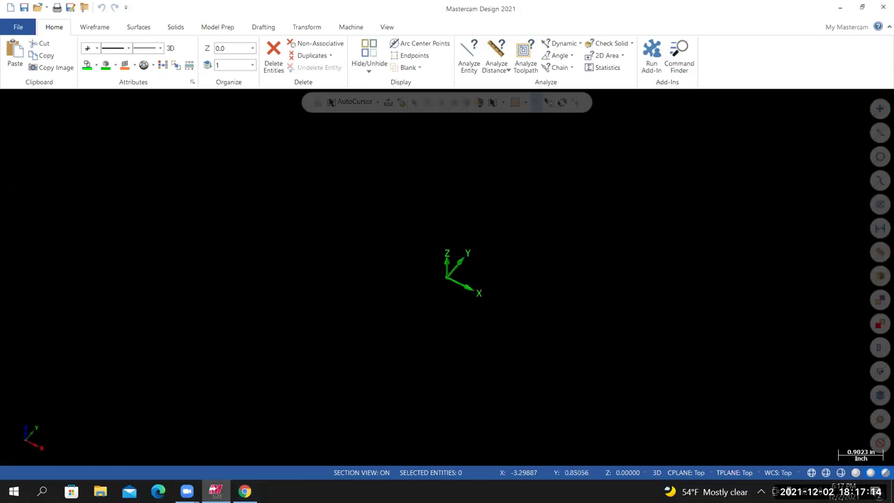
pyautogui.rightClick(321, 219)
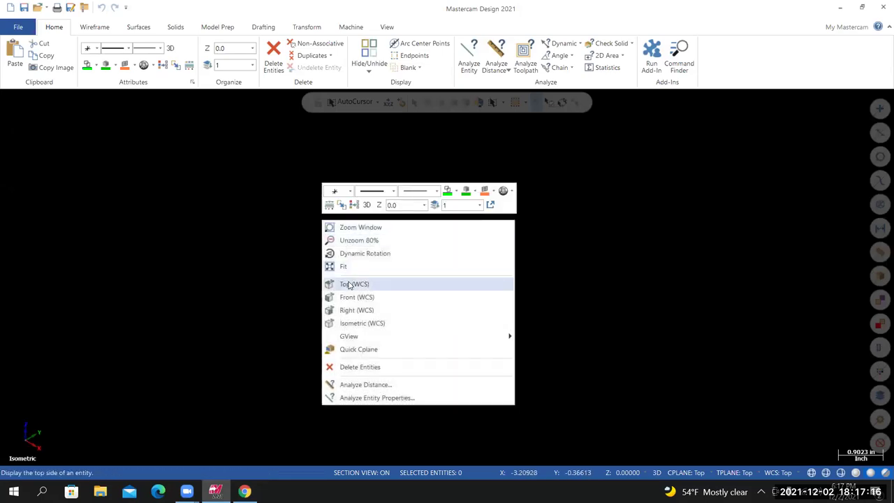
pyautogui.click(349, 284)
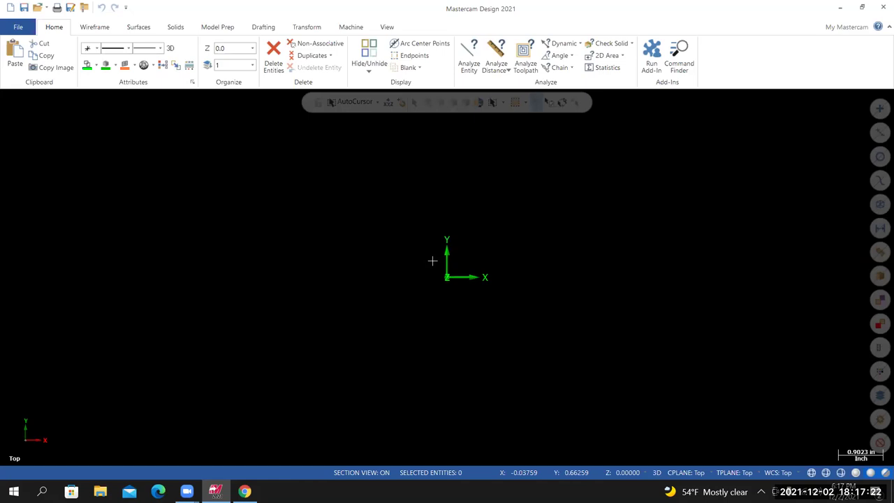
# Toggle the display of the gnomons off and back on.
pyautogui.click(387, 27)
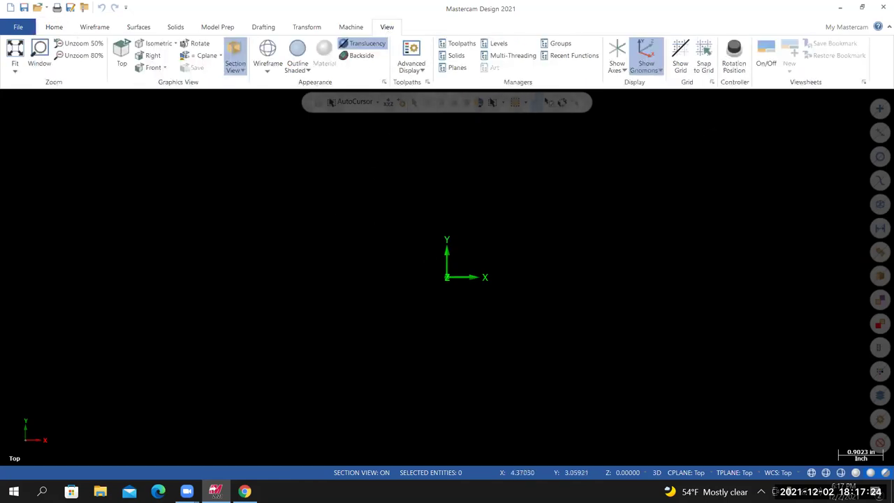
pyautogui.click(646, 55)
pyautogui.click(647, 54)
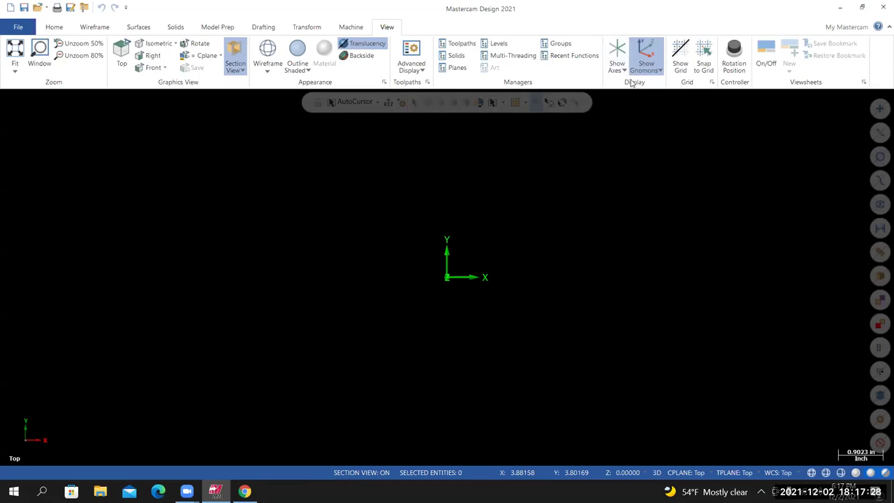
pyautogui.click(648, 60)
pyautogui.click(646, 57)
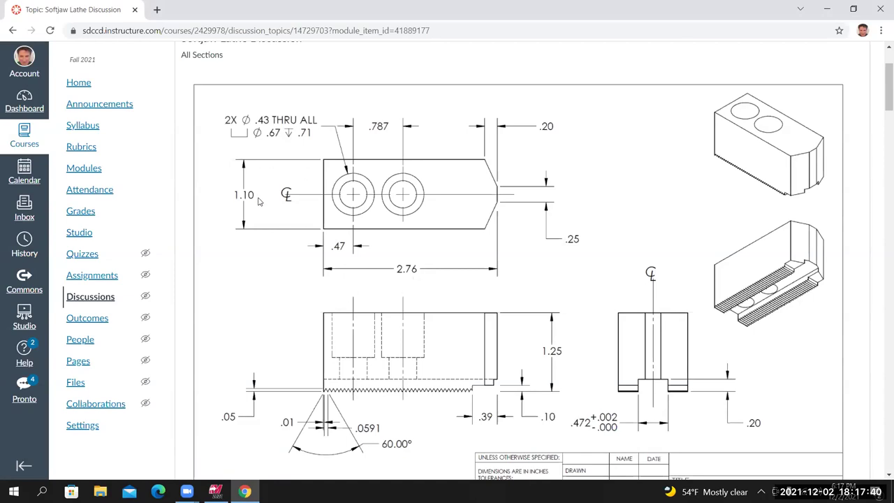
# Set up a base-point rectangular shape in Mastercam with its origin at the center.
pyautogui.hotkey('alt', 'Tab')
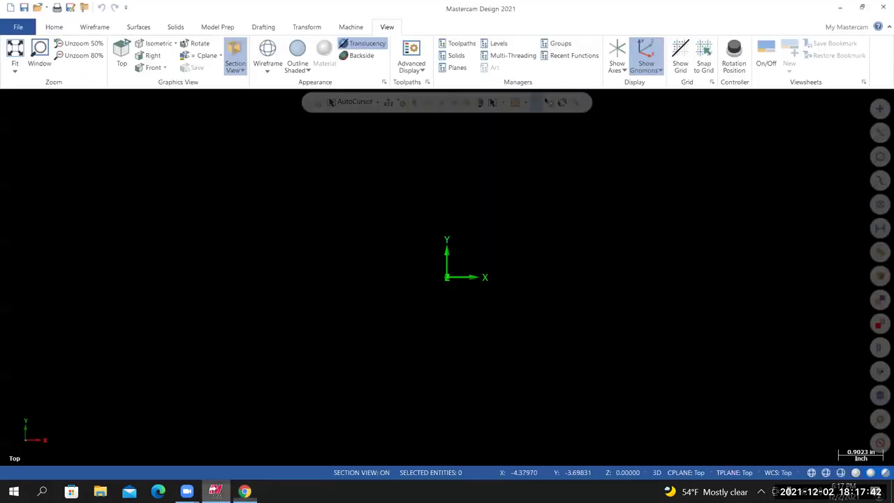
pyautogui.click(55, 28)
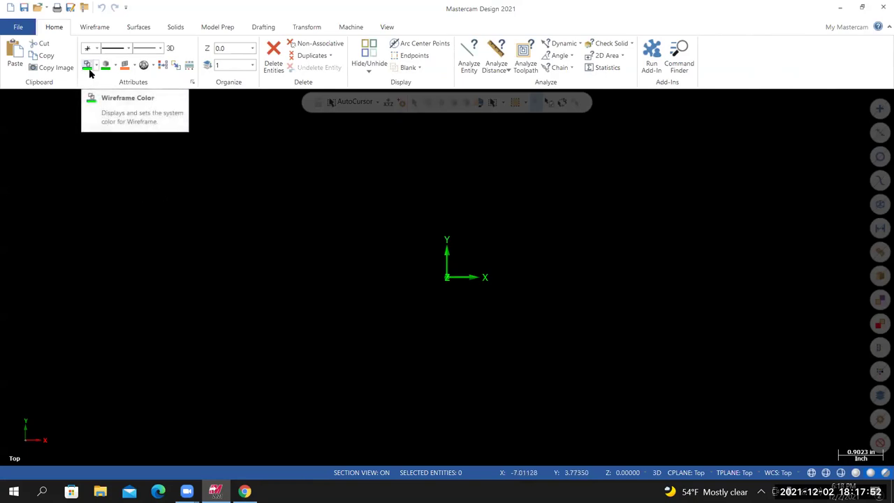
pyautogui.click(93, 28)
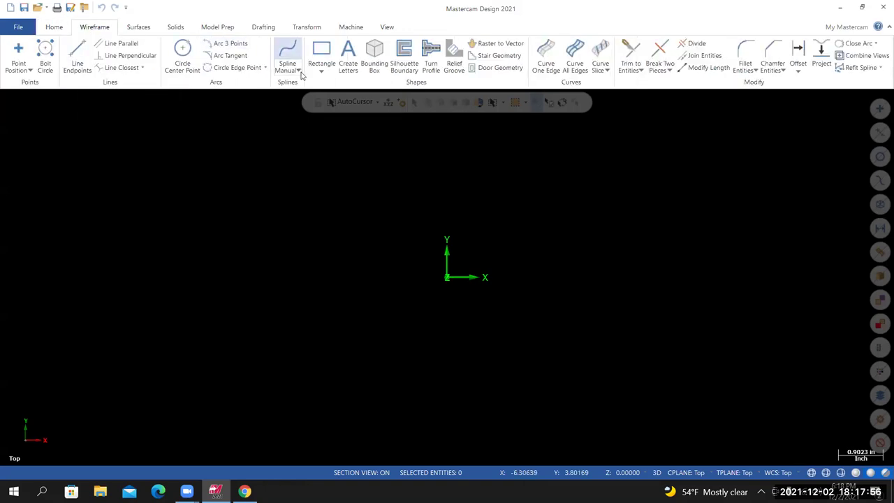
pyautogui.click(322, 74)
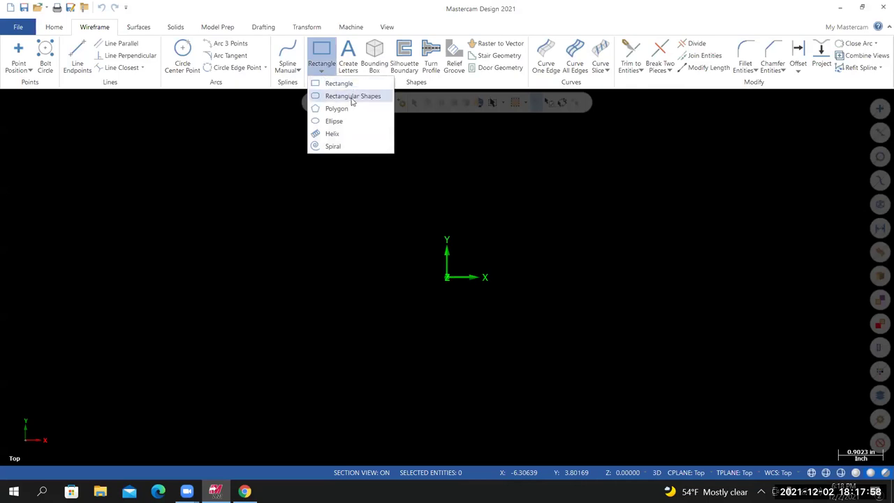
pyautogui.click(345, 97)
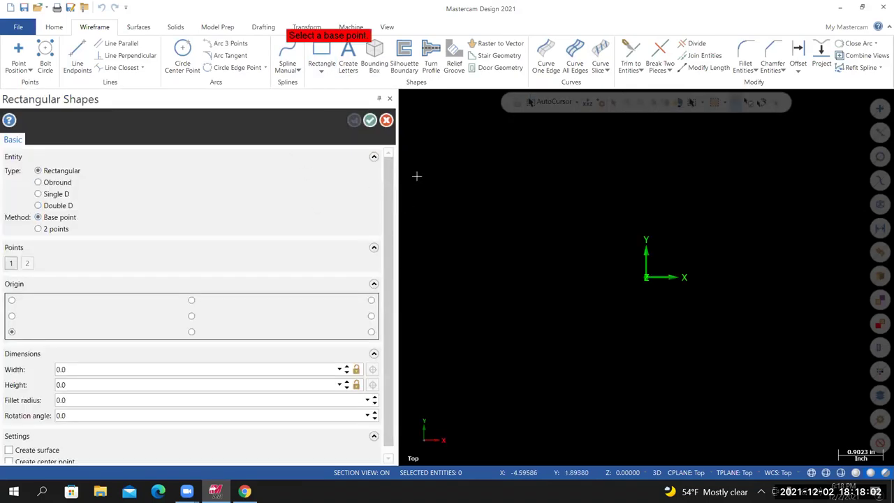
pyautogui.moveTo(395, 174); pyautogui.dragTo(238, 208)
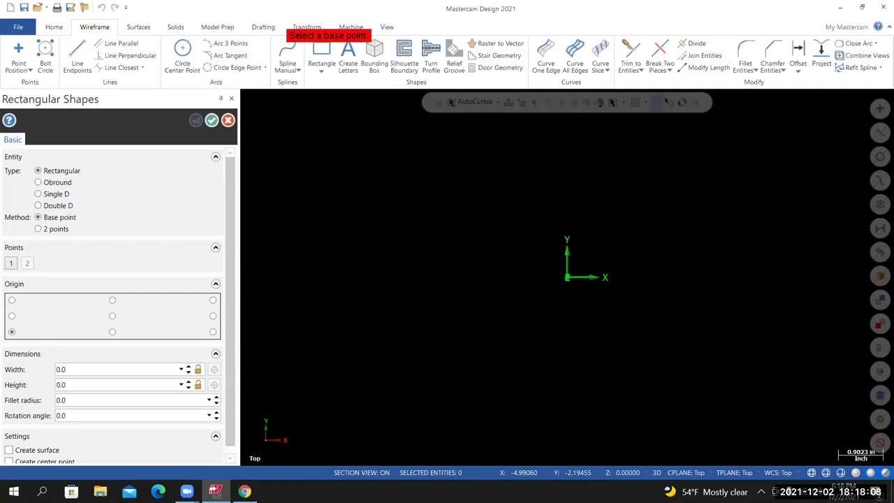
pyautogui.click(112, 315)
# Set the rectangle's width to 1.76 and its height to 1.1, consulting the soft jaw drawing.
pyautogui.hotkey('alt', 'Tab')
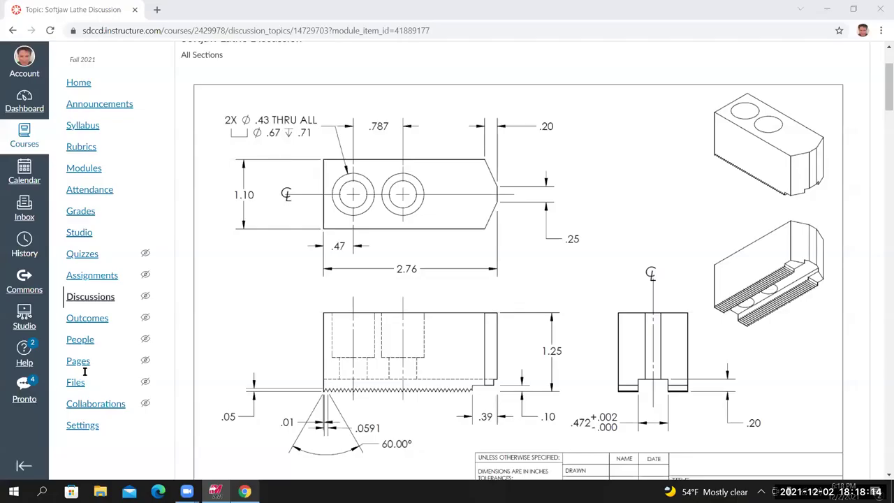
pyautogui.hotkey('alt', 'Tab')
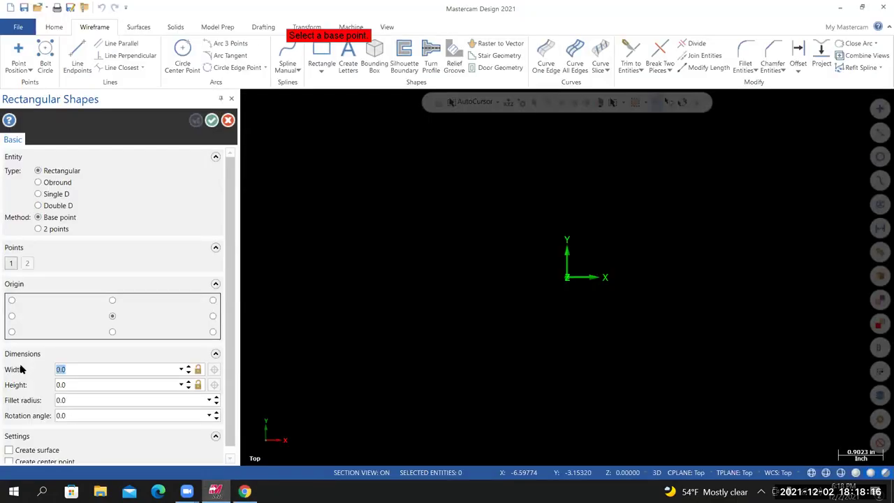
pyautogui.write('1.75')
pyautogui.click(244, 491)
pyautogui.click(216, 490)
pyautogui.click(67, 386)
pyautogui.write('1.1')
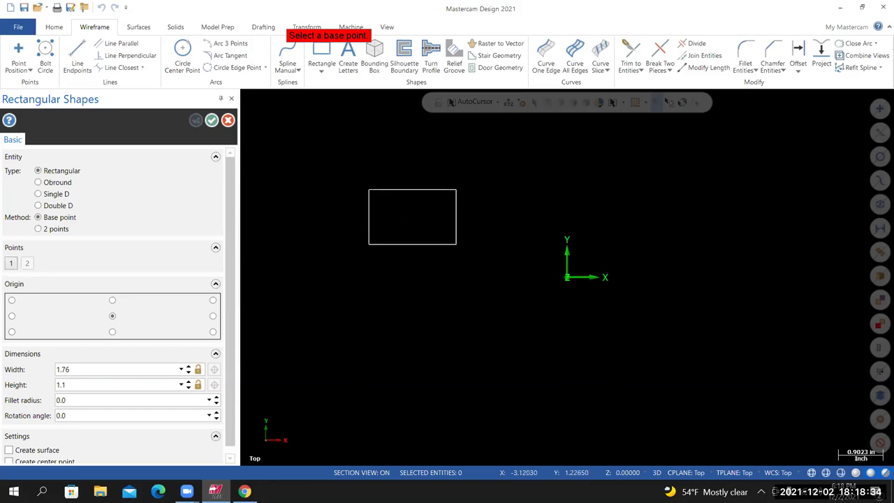
# Correct the rectangle's width to 2.76 and place its center at the coordinate origin.
pyautogui.scroll(1, 576, 277)
pyautogui.scroll(1, 608, 293)
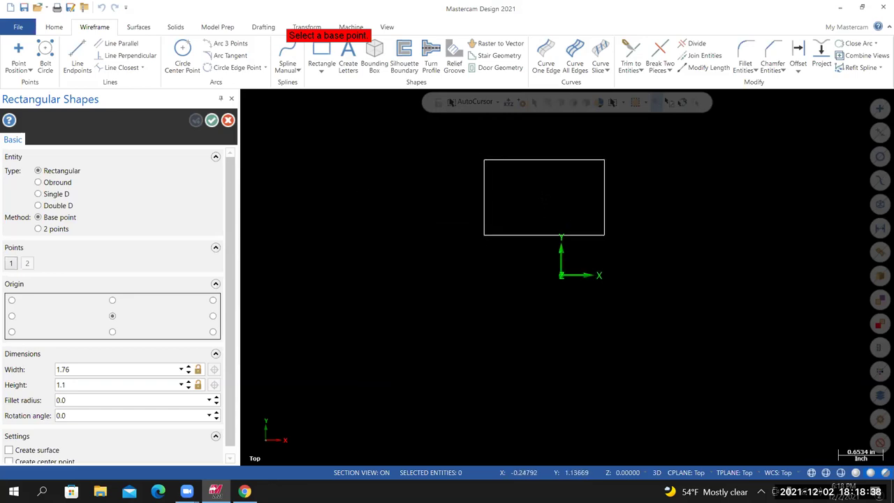
pyautogui.click(82, 370)
pyautogui.click(83, 369)
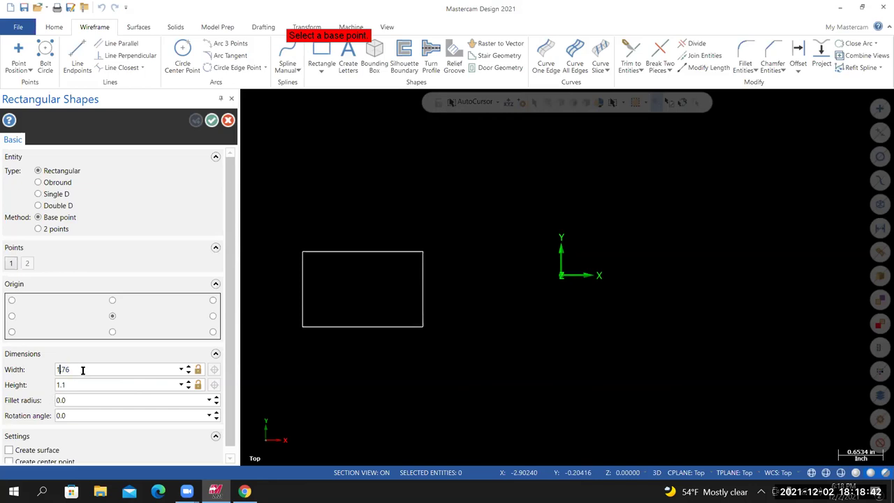
pyautogui.press('Home')
pyautogui.press('Delete')
pyautogui.write('2')
pyautogui.click(561, 275)
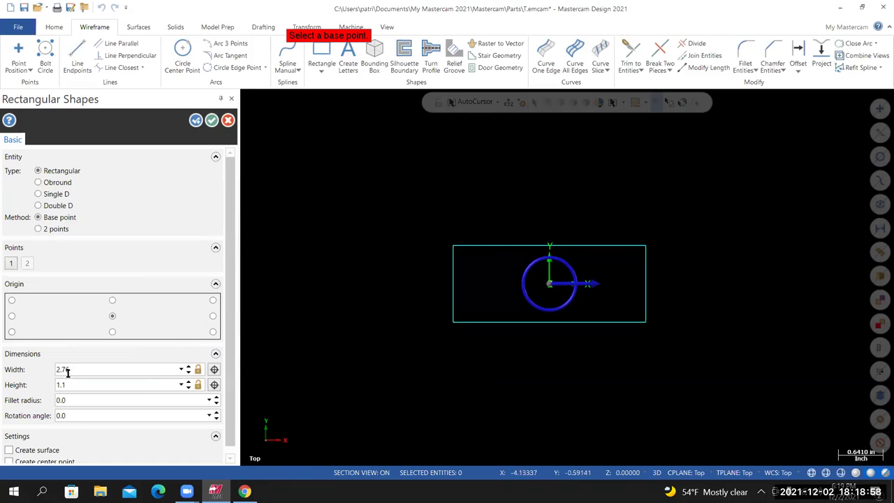
# Step the rectangle's height up and back down to 1.1 and accept the rectangle.
pyautogui.click(188, 383)
pyautogui.click(188, 382)
pyautogui.click(188, 382)
pyautogui.click(188, 382)
pyautogui.click(188, 387)
pyautogui.click(188, 388)
pyautogui.click(187, 387)
pyautogui.click(188, 387)
pyautogui.click(212, 122)
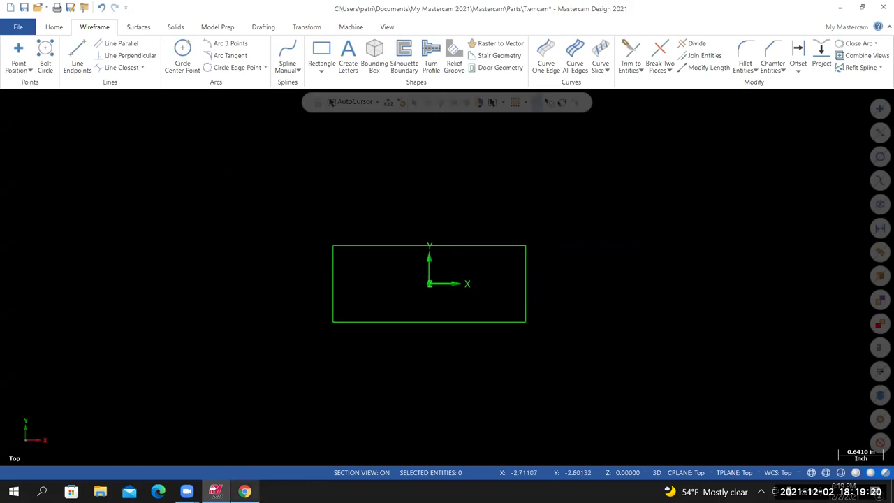
# Check the soft jaw drawing and draw a centerline between the midpoints of the rectangle's two short edges.
pyautogui.moveTo(215, 491)
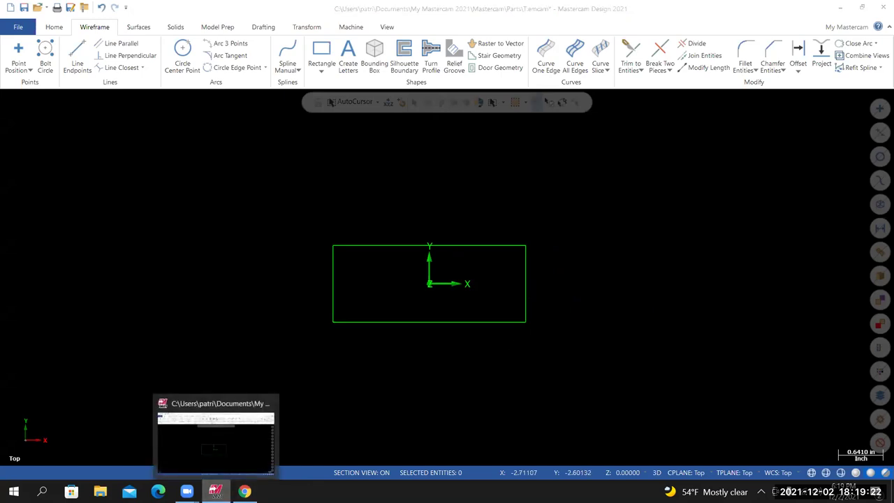
pyautogui.click(245, 491)
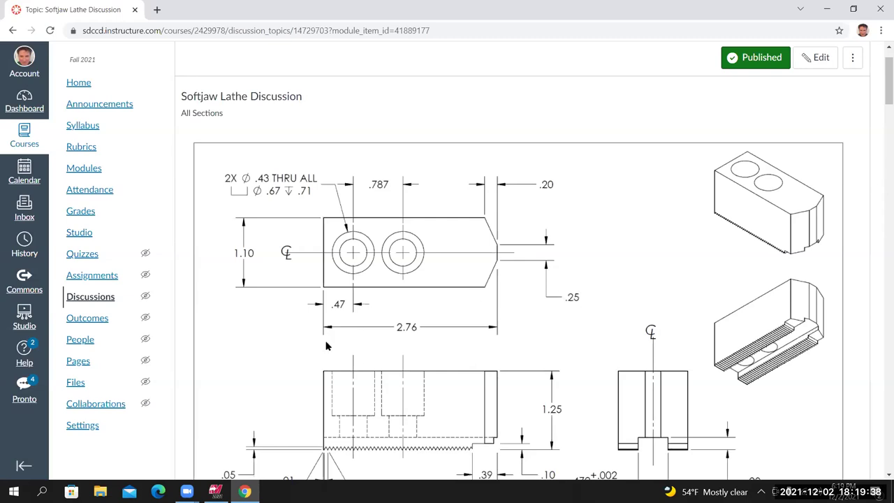
pyautogui.click(215, 491)
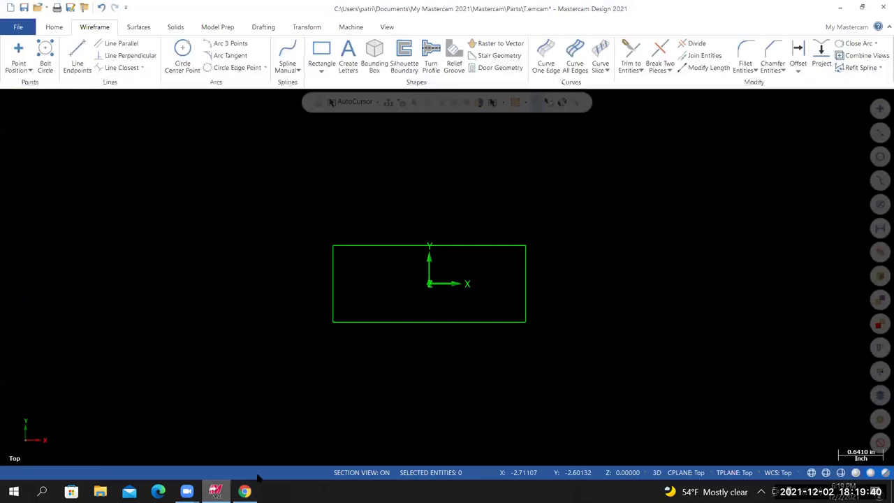
pyautogui.click(77, 60)
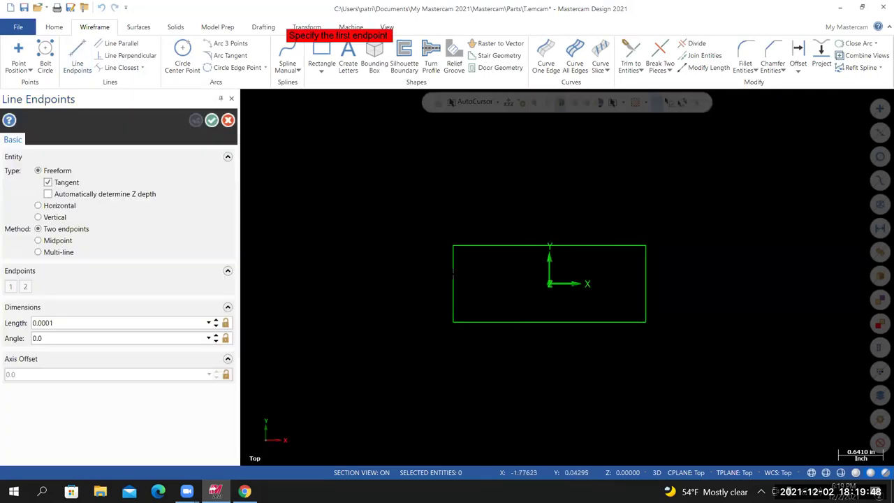
pyautogui.scroll(2, 688, 279)
pyautogui.scroll(1, 571, 301)
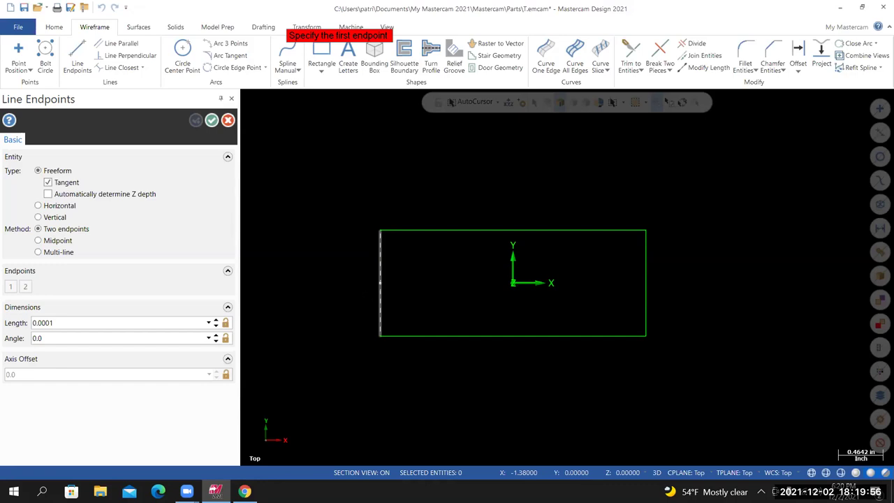
pyautogui.click(380, 283)
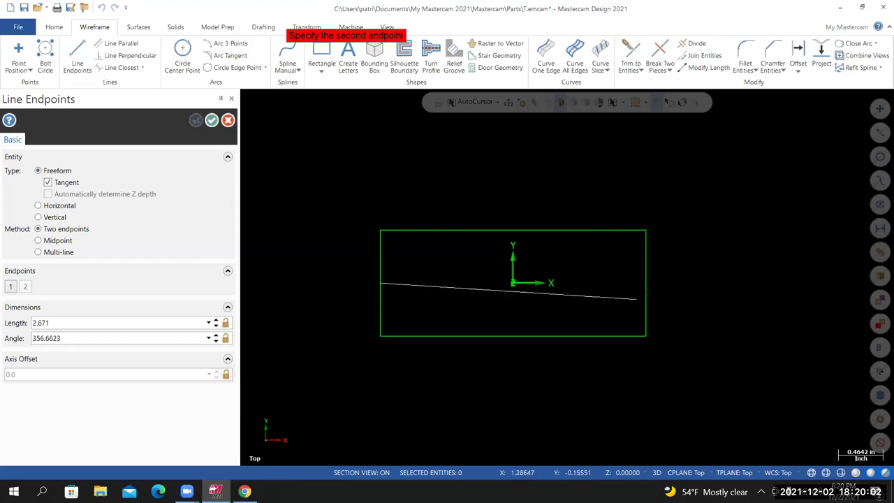
pyautogui.click(645, 282)
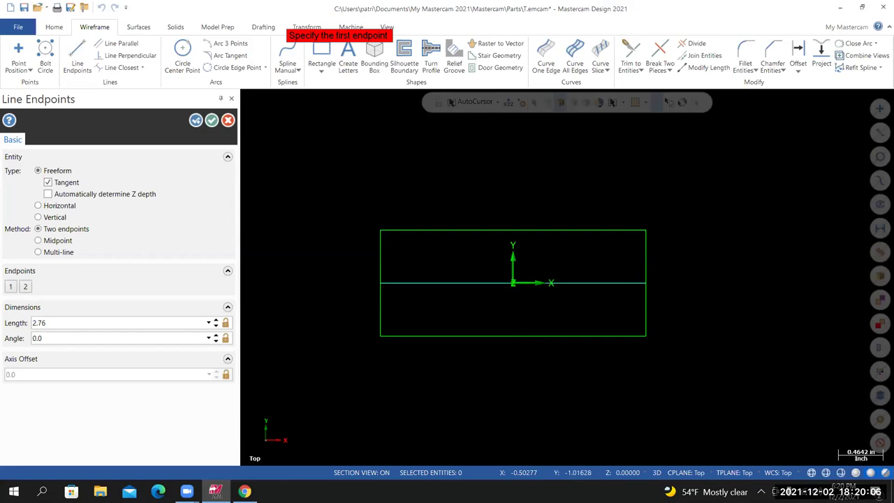
pyautogui.click(212, 120)
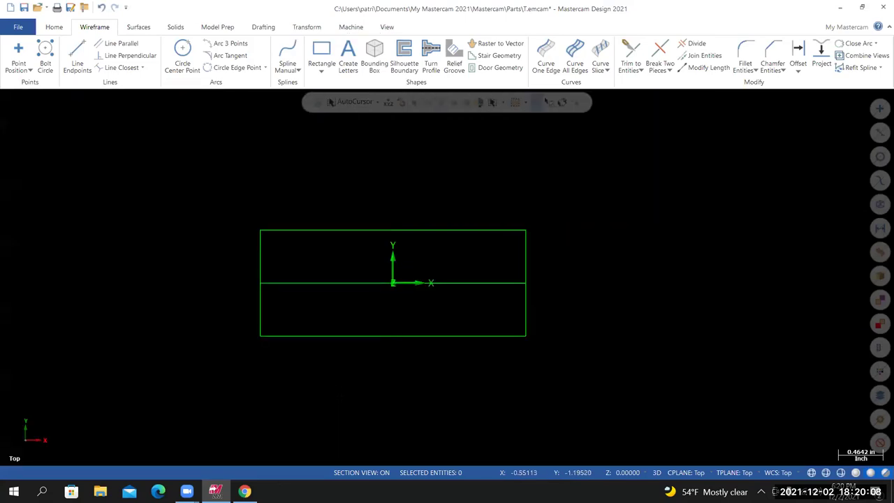
# Check the soft jaw drawing and offset a copy of the horizontal centerline upward by 0.125.
pyautogui.scroll(1, 367, 383)
pyautogui.scroll(1, 359, 384)
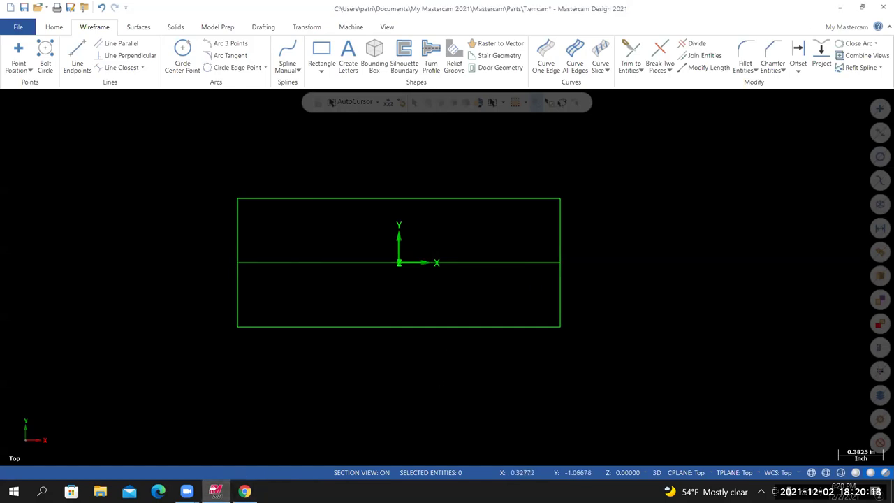
pyautogui.click(244, 491)
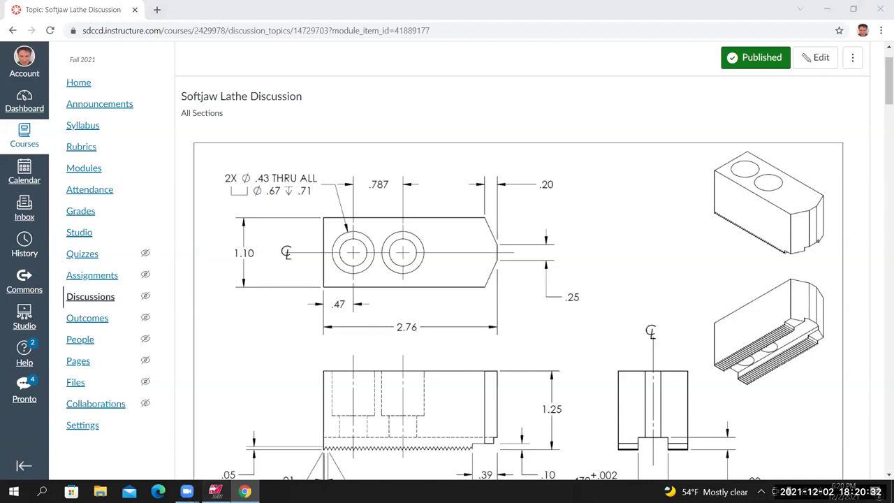
pyautogui.hotkey('alt', 'Tab')
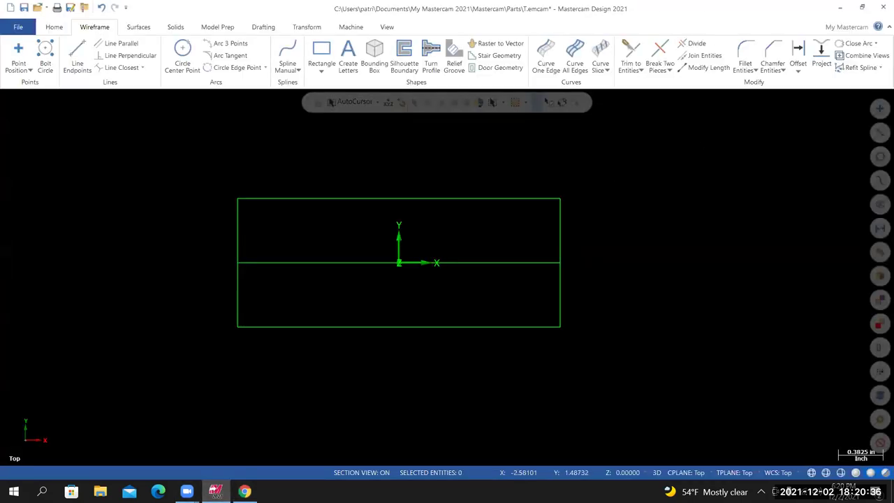
pyautogui.click(798, 55)
pyautogui.click(489, 262)
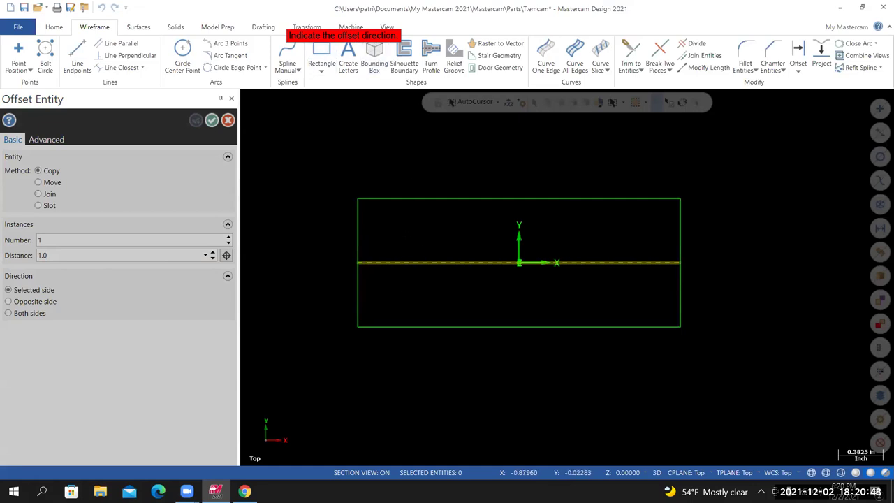
pyautogui.click(419, 210)
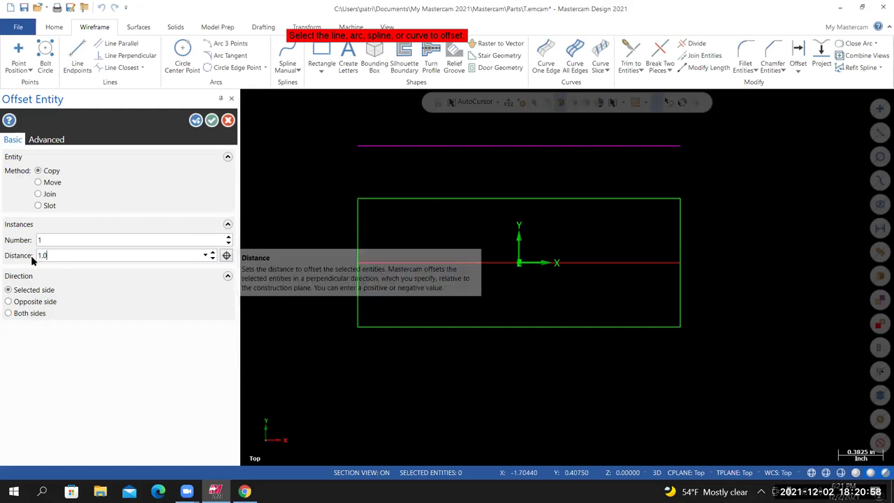
pyautogui.press('BackSpace')
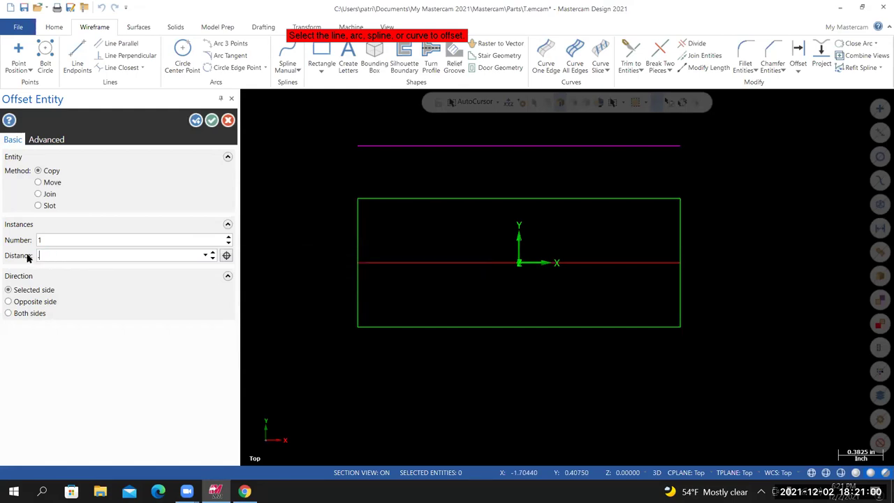
pyautogui.press('Return')
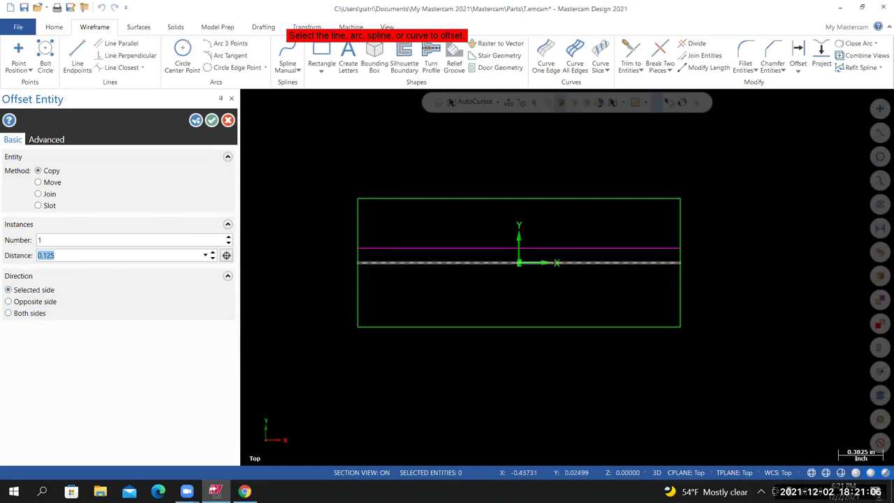
# Apply the centerline offset to both sides with the Move method, replacing the original line, and accept it.
pyautogui.click(9, 313)
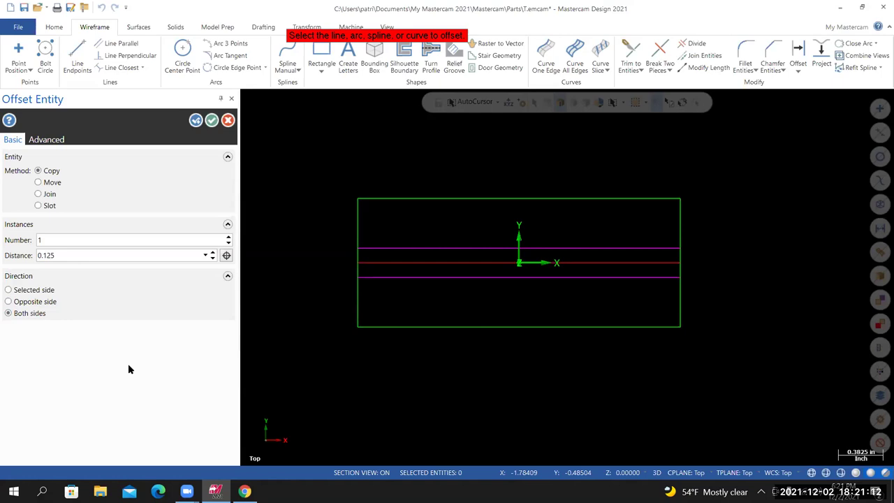
pyautogui.click(39, 184)
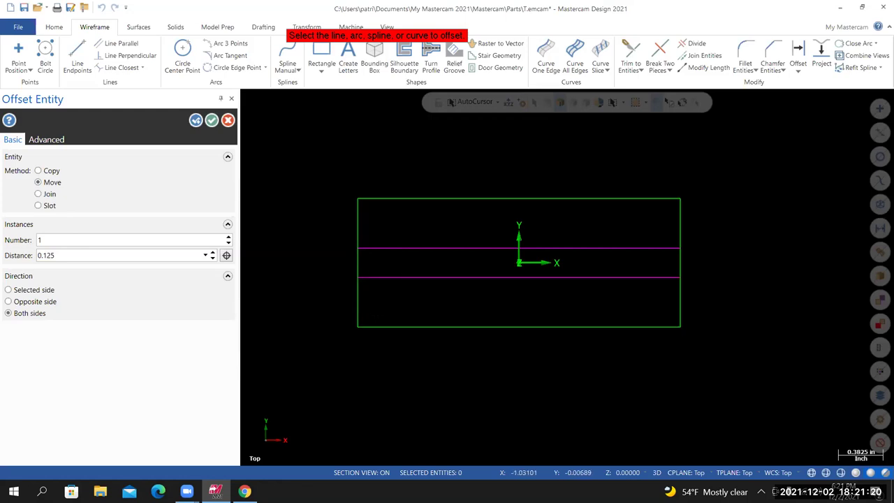
pyautogui.click(212, 120)
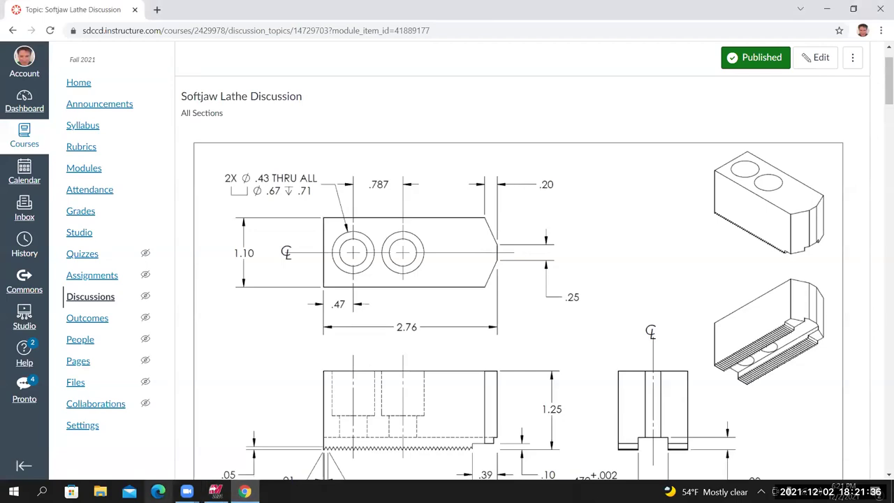
# Offset the rectangle's right edge inward as a copy, on the selected side only.
pyautogui.click(215, 492)
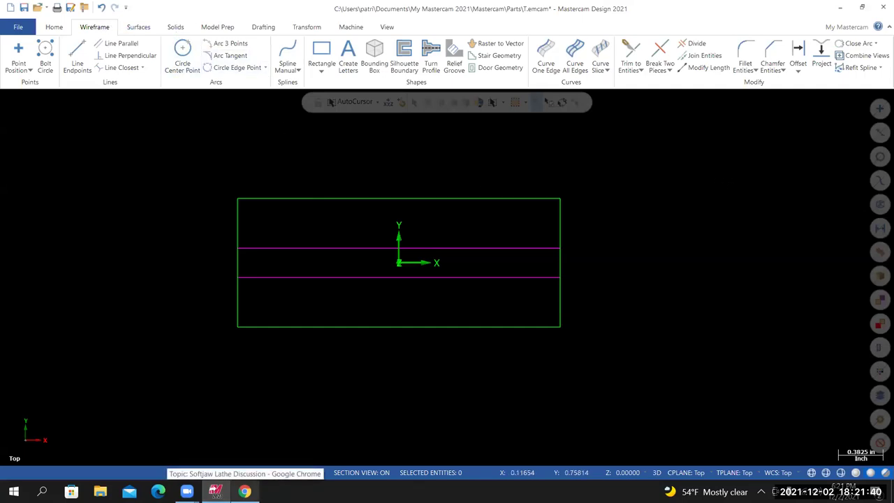
pyautogui.click(797, 56)
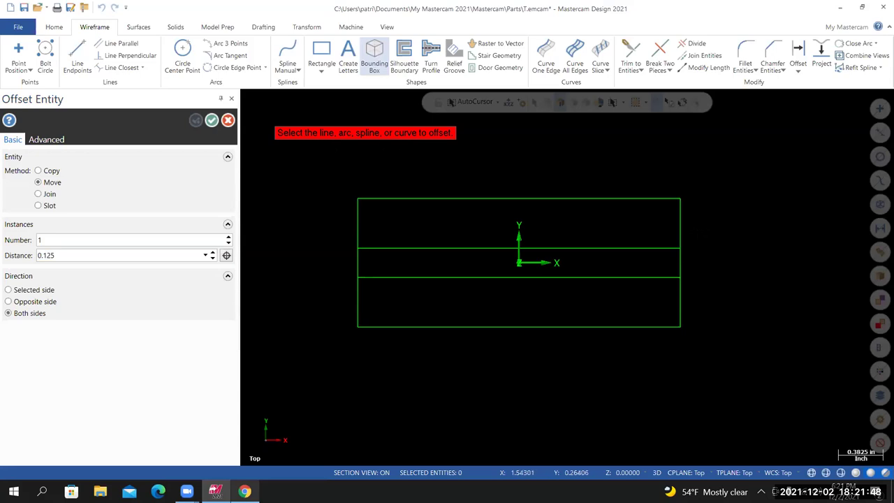
pyautogui.click(680, 232)
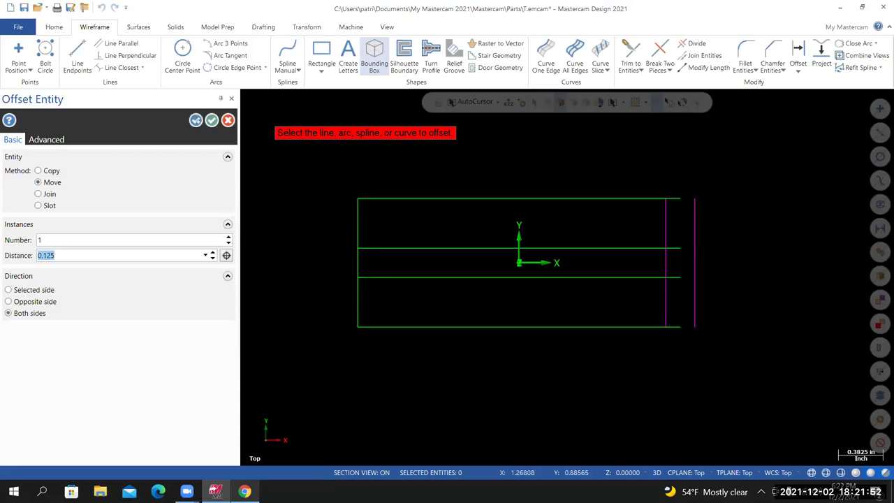
pyautogui.click(39, 171)
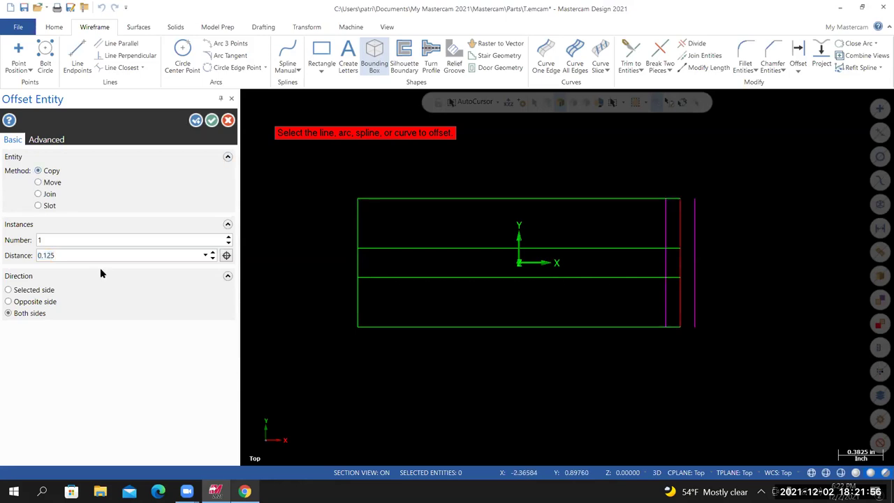
pyautogui.click(8, 291)
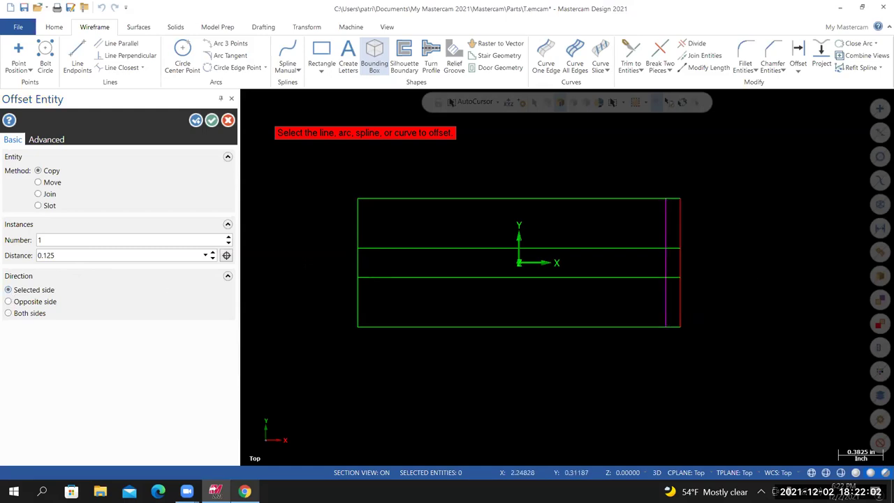
# Set the right edge's offset distance to 0.2, finish the offset, and clear the temporary colors from the geometry.
pyautogui.click(26, 301)
pyautogui.click(20, 290)
pyautogui.moveTo(60, 255); pyautogui.dragTo(20, 259)
pyautogui.write('0.2')
pyautogui.press('Return')
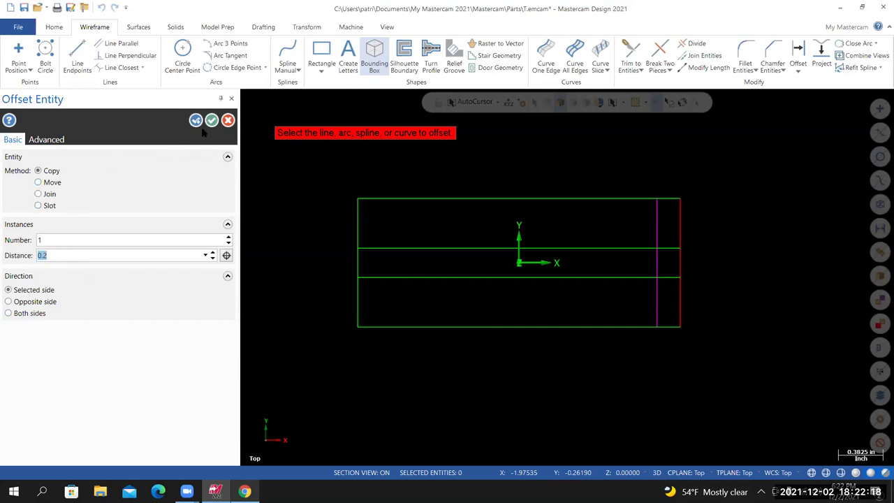
pyautogui.press('Escape')
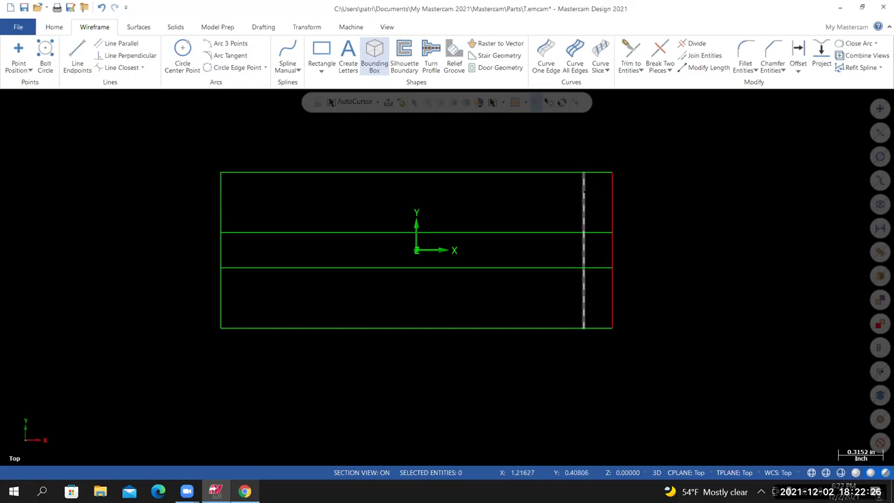
pyautogui.rightClick(633, 154)
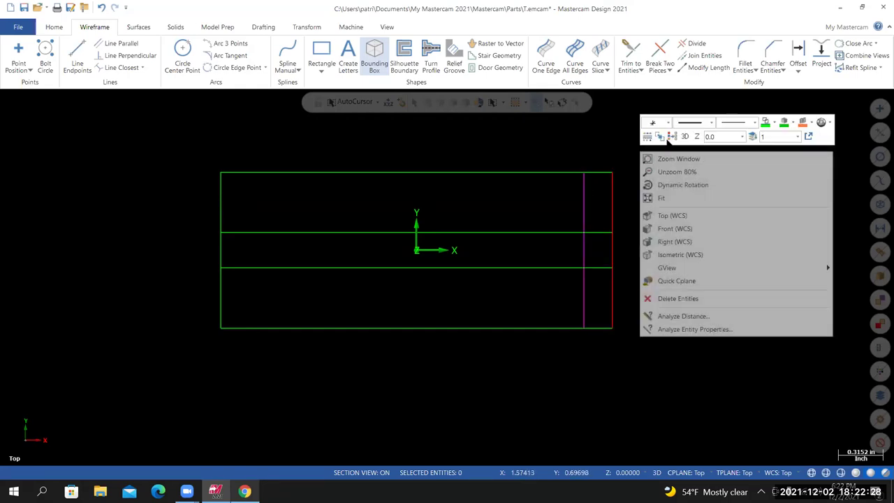
pyautogui.click(669, 137)
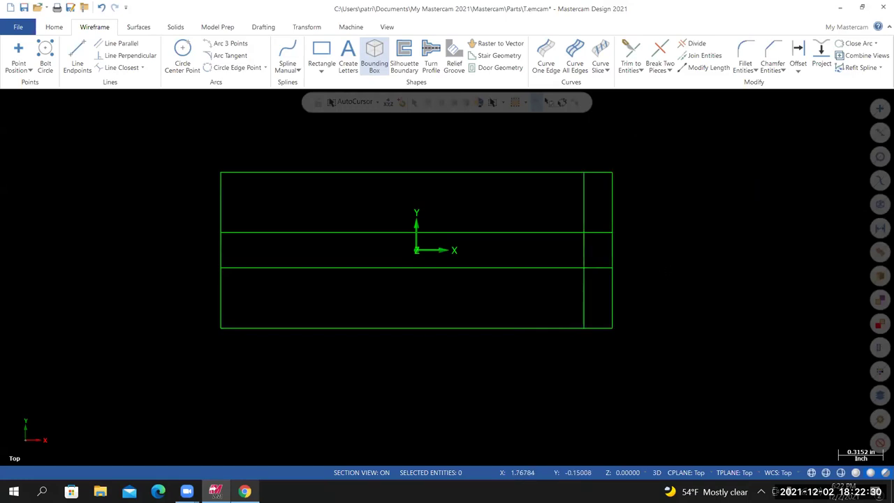
# Consult the drawing and draw two diagonal lines joining the 0.2 offset line's ends to where the horizontal offset lines meet the right edge.
pyautogui.scroll(2, 672, 273)
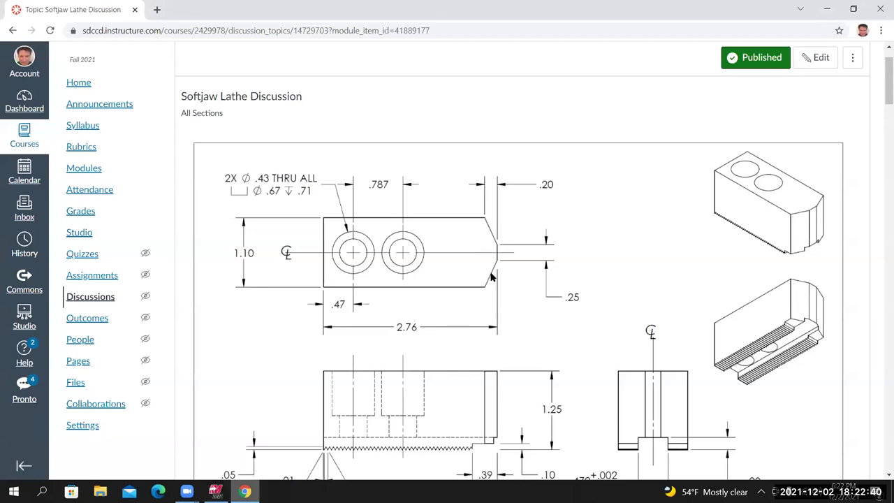
pyautogui.click(215, 491)
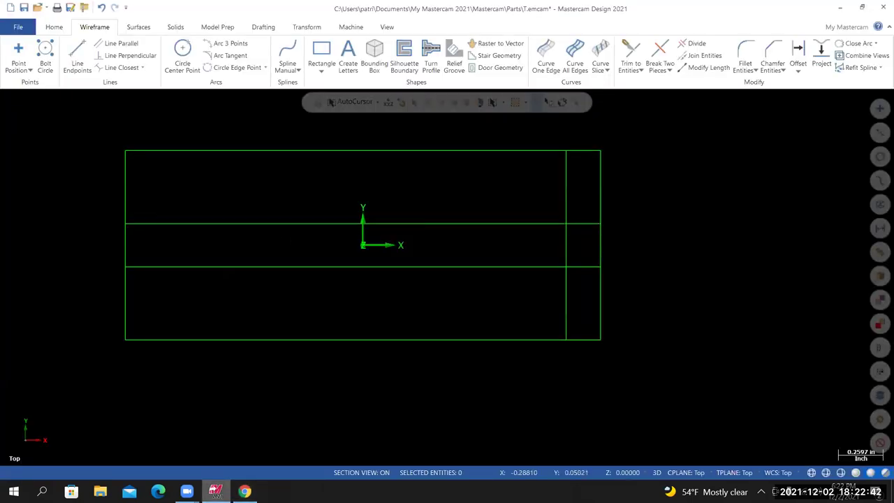
pyautogui.click(78, 57)
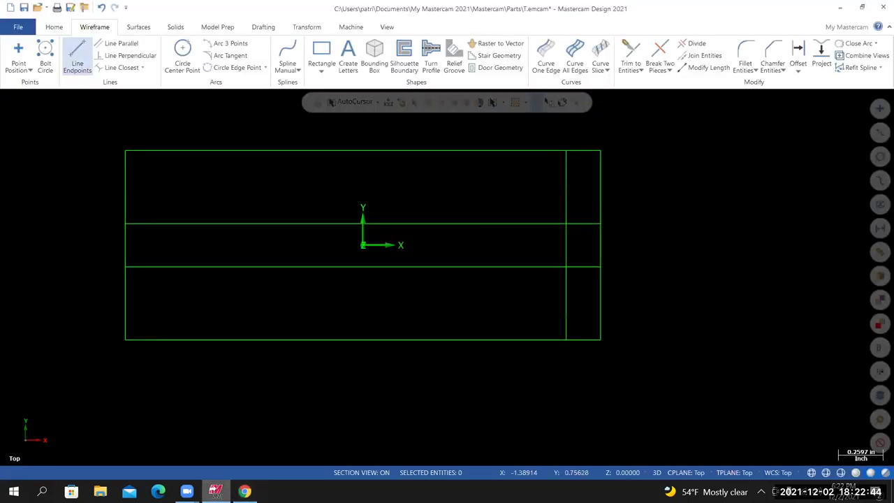
pyautogui.scroll(2, 692, 235)
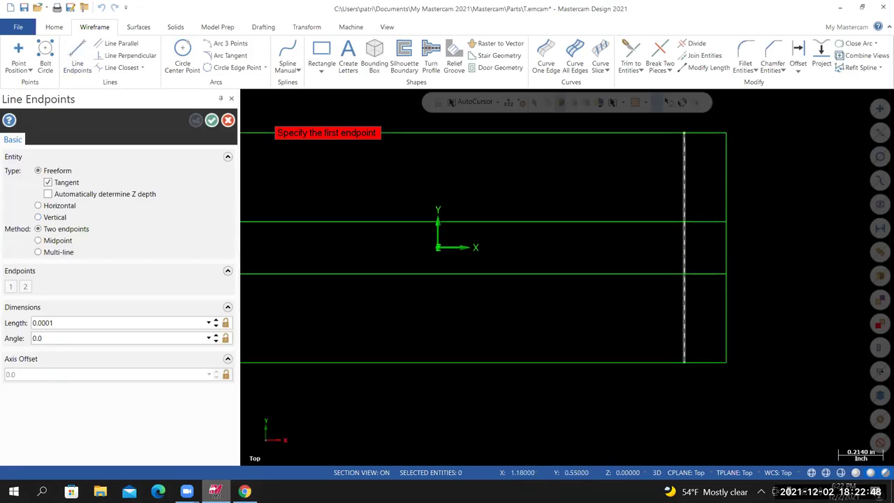
pyautogui.click(684, 132)
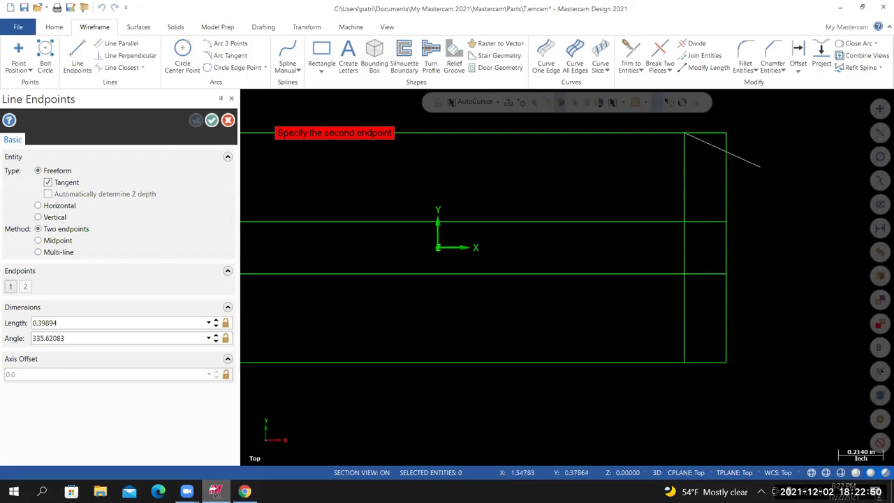
pyautogui.click(726, 223)
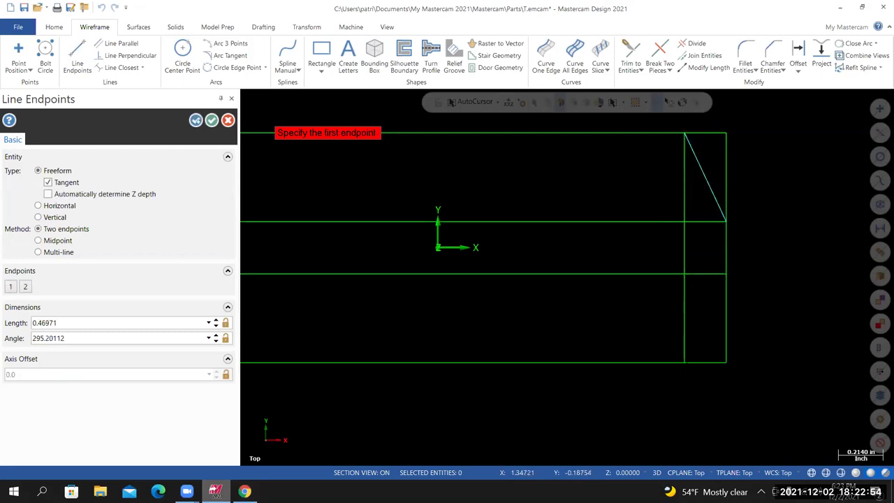
pyautogui.click(726, 274)
pyautogui.click(685, 362)
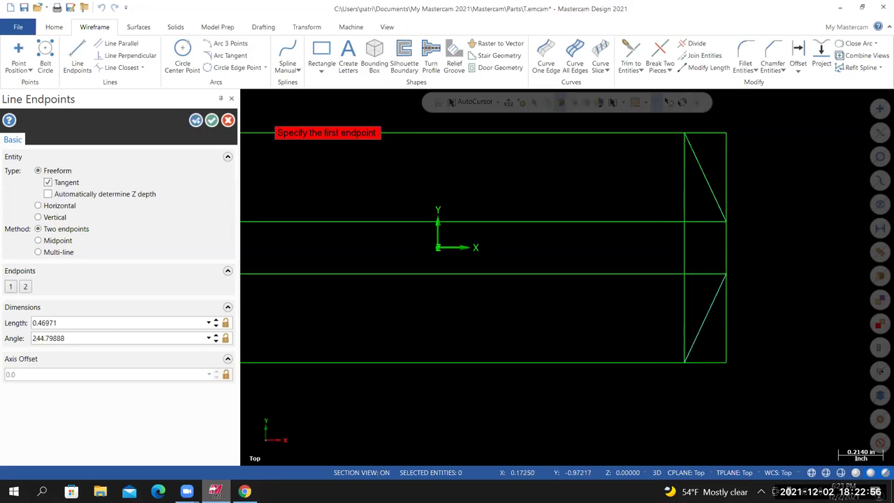
pyautogui.click(211, 120)
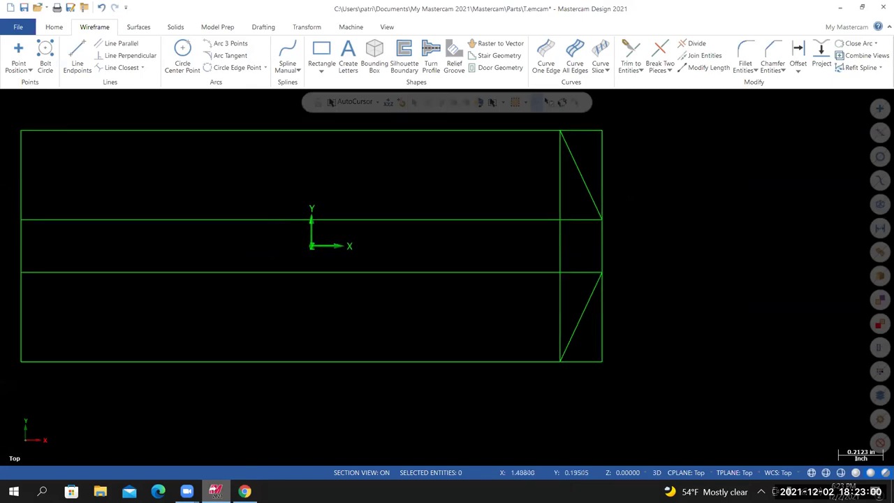
# Delete the vertical construction line and the two horizontal construction lines inside the outline.
pyautogui.scroll(1, 680, 240)
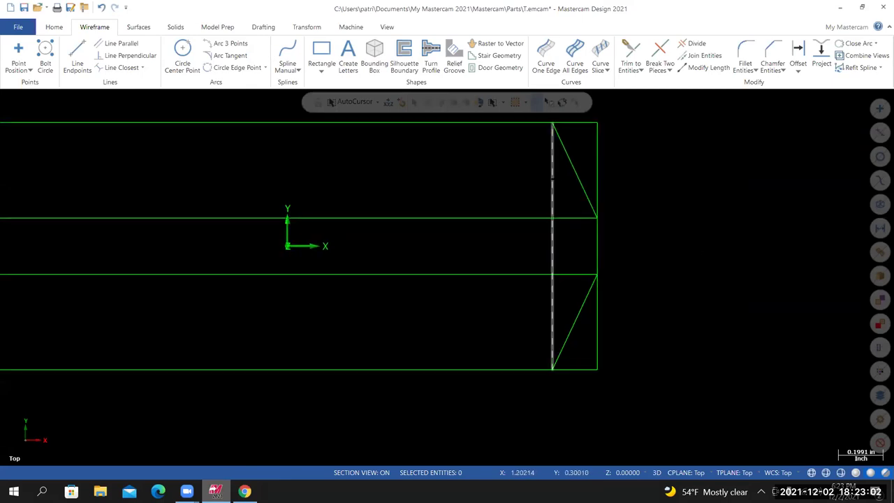
pyautogui.click(552, 178)
pyautogui.press('Escape')
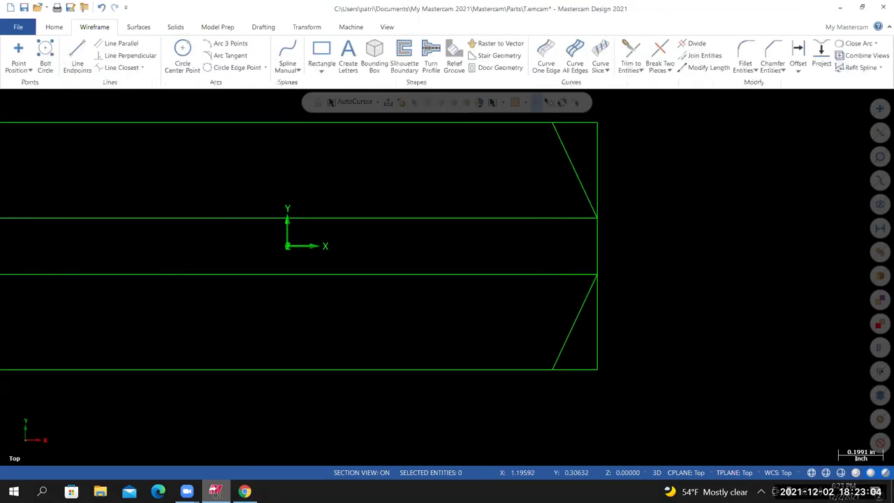
pyautogui.click(553, 219)
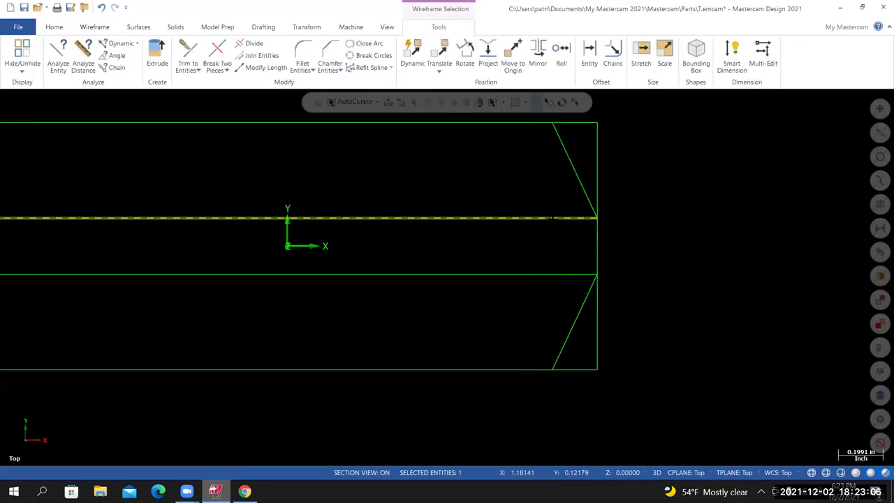
pyautogui.press('Delete')
pyautogui.click(546, 275)
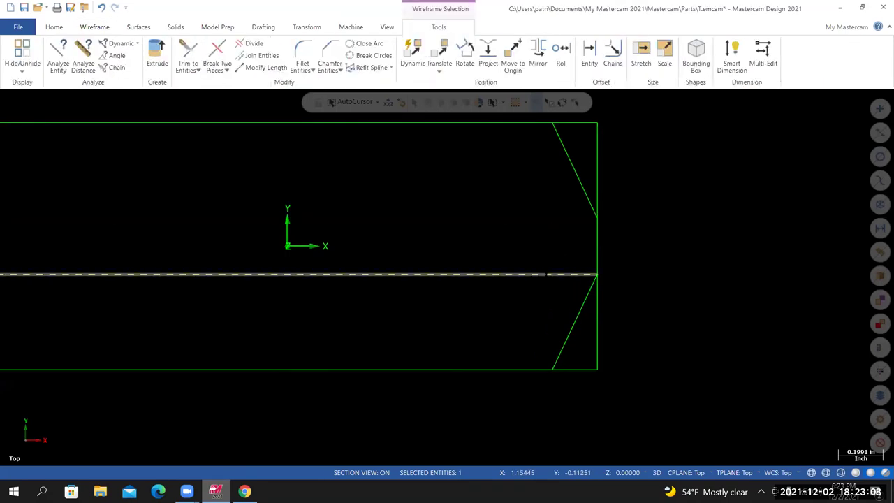
pyautogui.press('Delete')
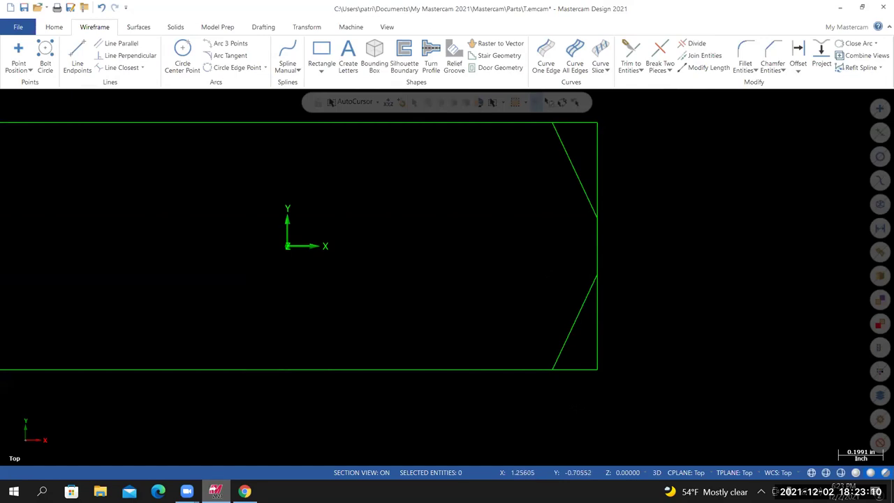
# Trim away the outline's corner segments outside the two diagonal nose lines with Divide, fit the view, and finish the command.
pyautogui.scroll(-1, 579, 388)
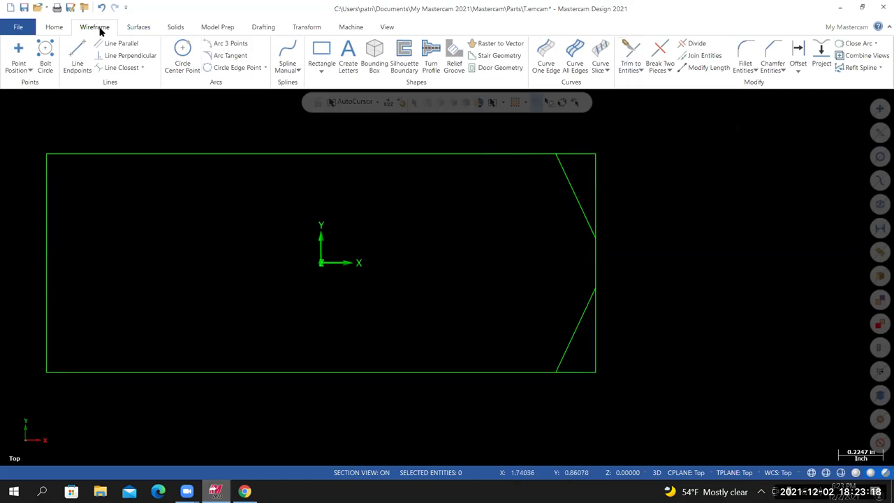
pyautogui.click(694, 44)
pyautogui.scroll(3, 756, 275)
pyautogui.scroll(-2, 755, 275)
pyautogui.scroll(2, 742, 210)
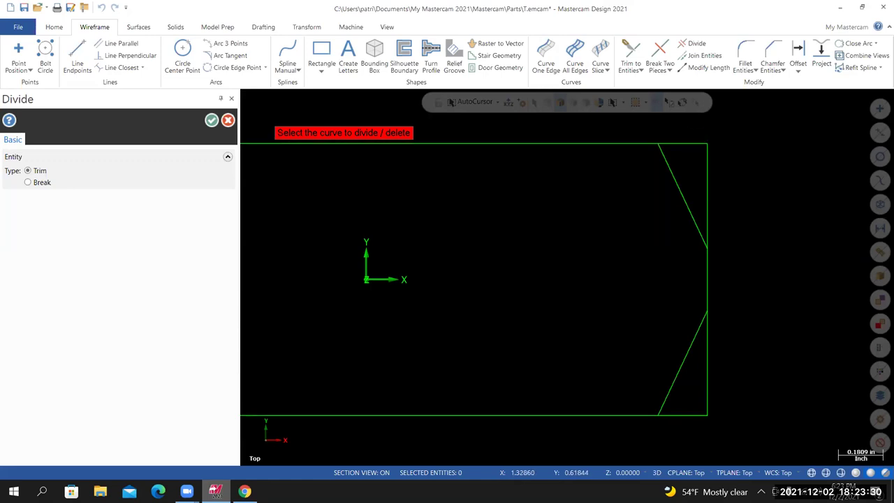
pyautogui.click(679, 144)
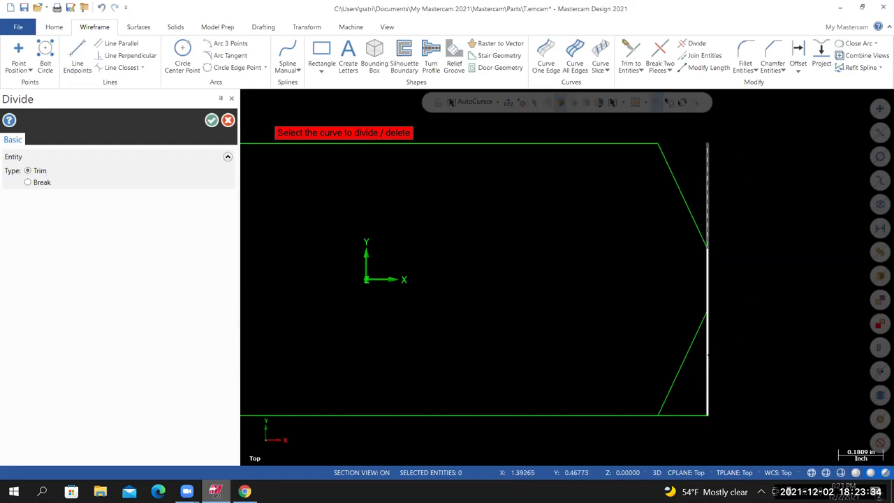
pyautogui.click(707, 164)
pyautogui.click(707, 363)
pyautogui.scroll(-1, 728, 394)
pyautogui.scroll(-1, 612, 263)
pyautogui.rightClick(536, 195)
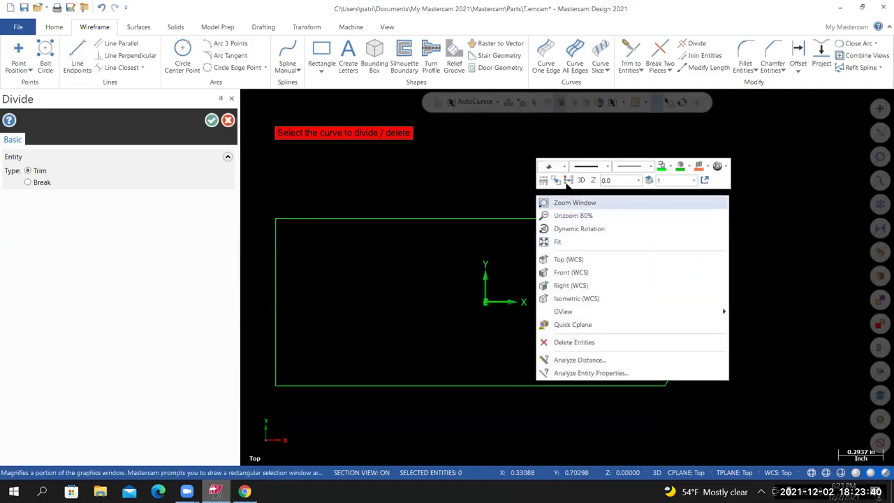
pyautogui.click(559, 240)
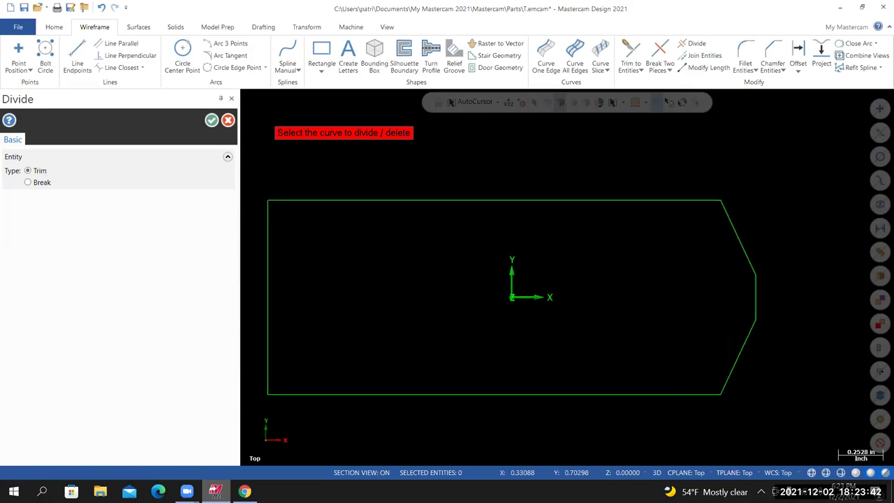
pyautogui.click(211, 121)
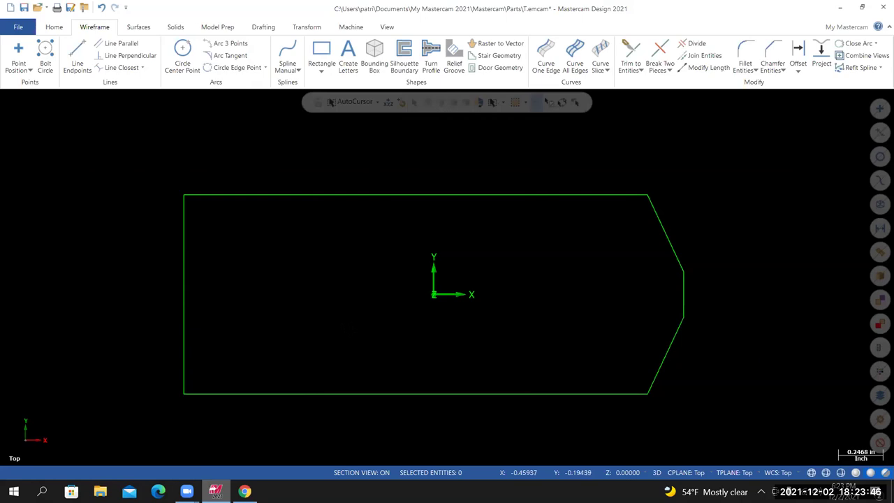
# Review the side view, notes and title block of the soft jaw drawing in the browser, and return to Mastercam.
pyautogui.click(245, 491)
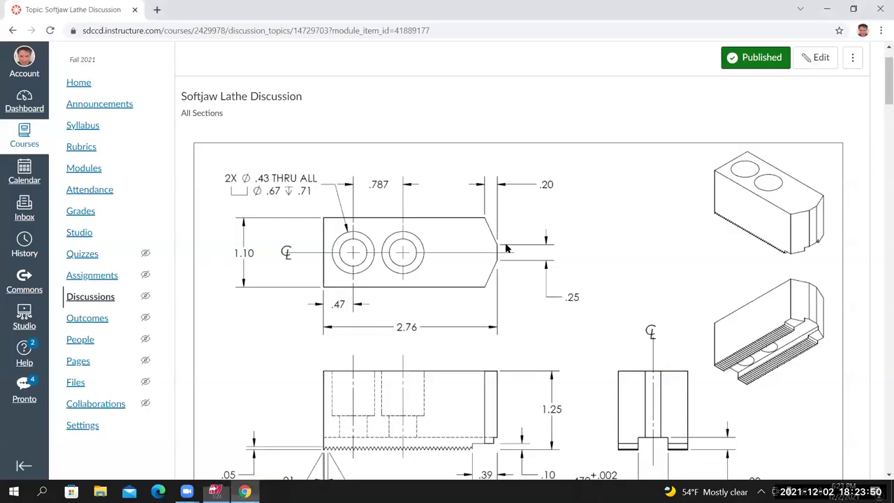
pyautogui.scroll(-1, 508, 248)
pyautogui.scroll(-2, 507, 248)
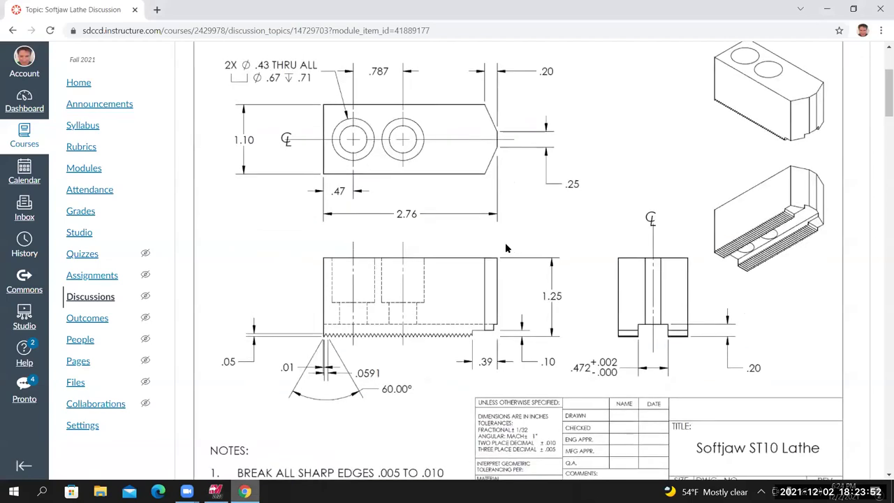
pyautogui.scroll(-1, 749, 359)
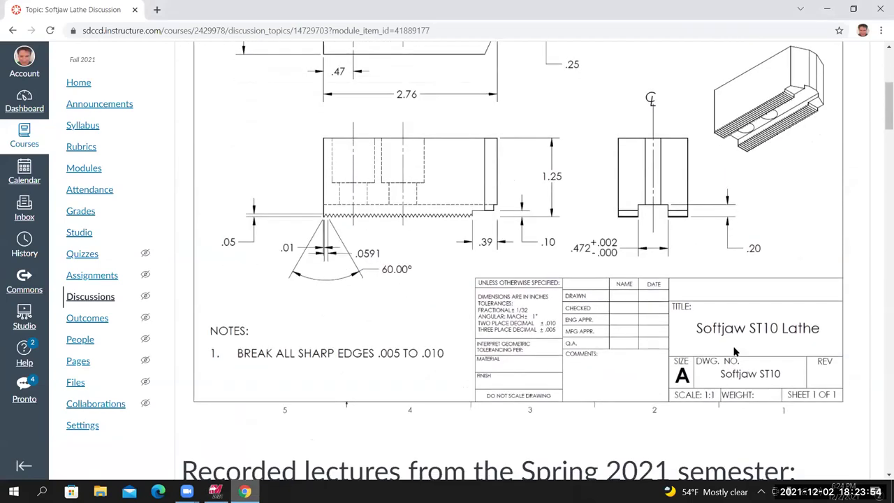
pyautogui.scroll(-1, 508, 382)
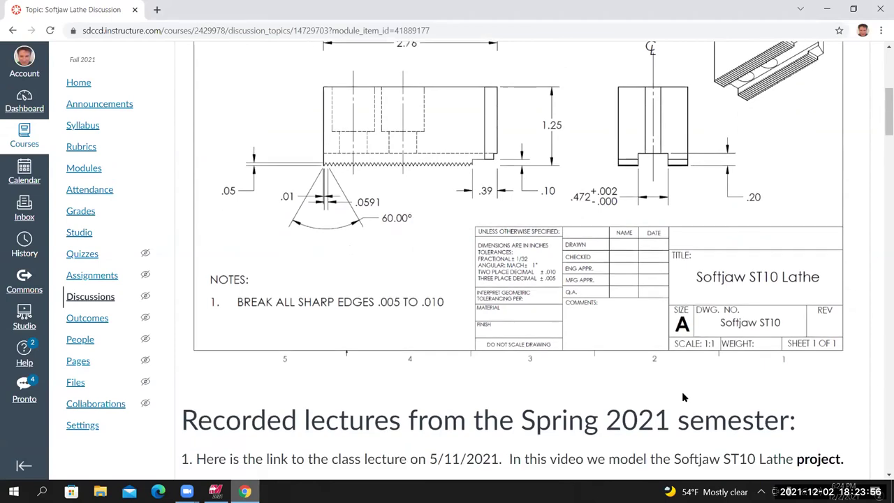
pyautogui.scroll(2, 770, 393)
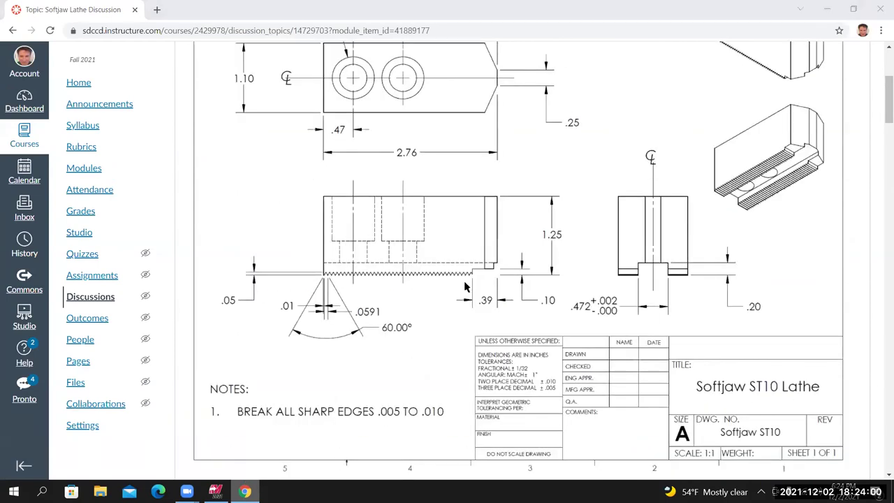
pyautogui.hotkey('alt', 'Tab')
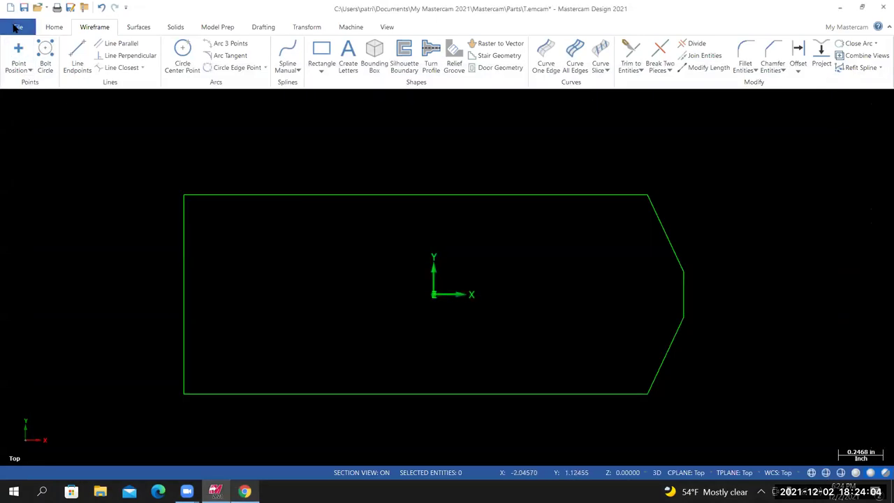
# Start saving the part under a new name and browse to the MACT 160 Fall folder inside the 2021 folder on the C: drive.
pyautogui.click(17, 27)
pyautogui.click(28, 144)
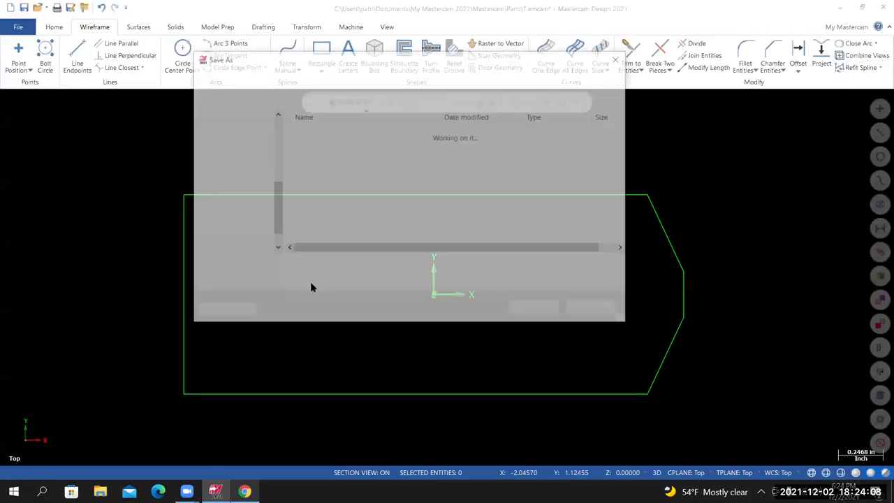
pyautogui.moveTo(278, 203); pyautogui.dragTo(278, 237)
pyautogui.click(242, 232)
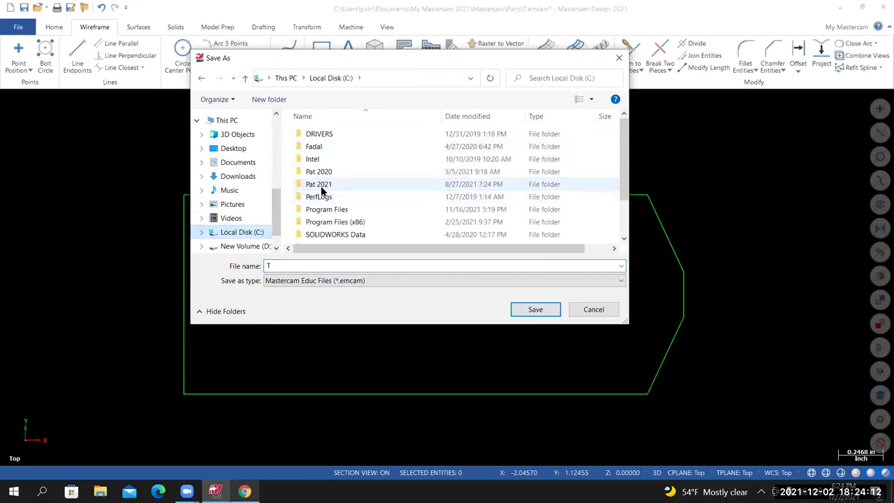
pyautogui.doubleClick(321, 186)
pyautogui.doubleClick(323, 148)
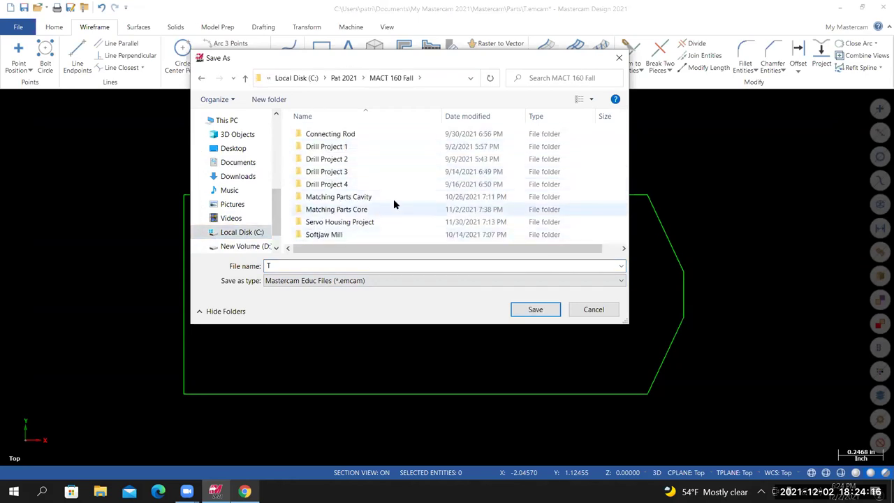
# Create a new folder named Softjaw ST10 Lathe in MACT 160 Fall and open it.
pyautogui.rightClick(403, 158)
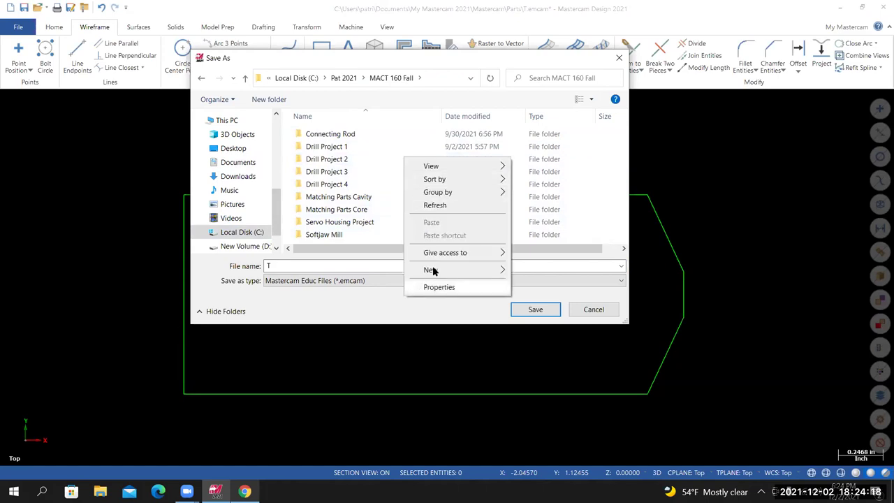
pyautogui.click(531, 267)
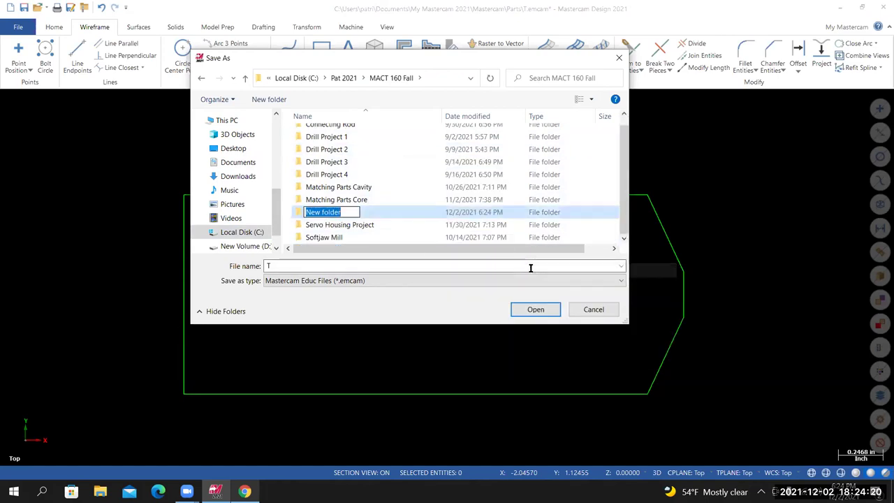
pyautogui.write('So')
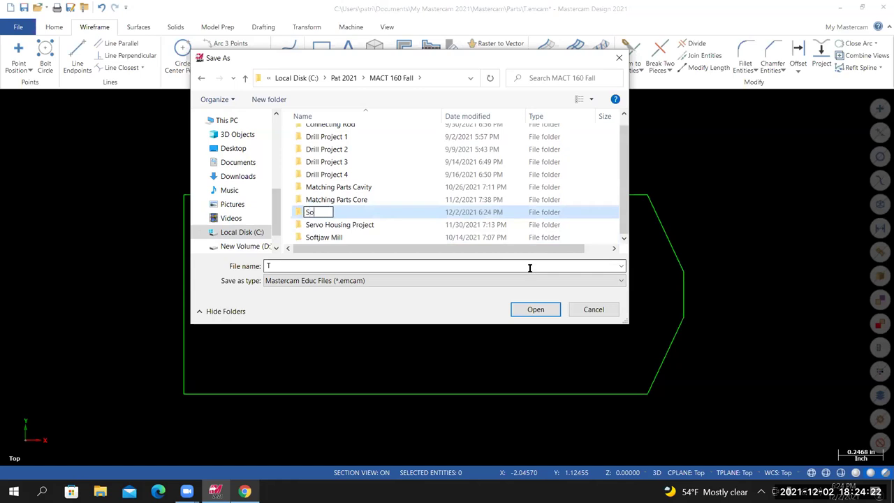
pyautogui.write('ftjaw ')
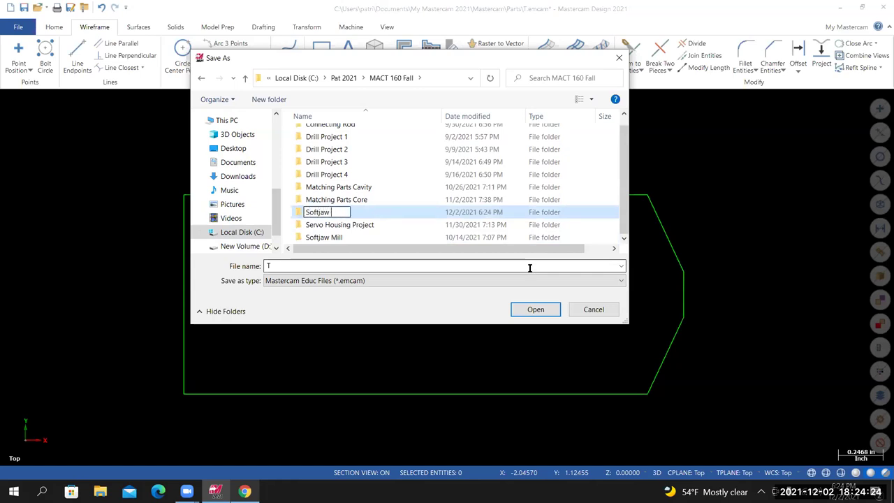
pyautogui.write('ST10 L')
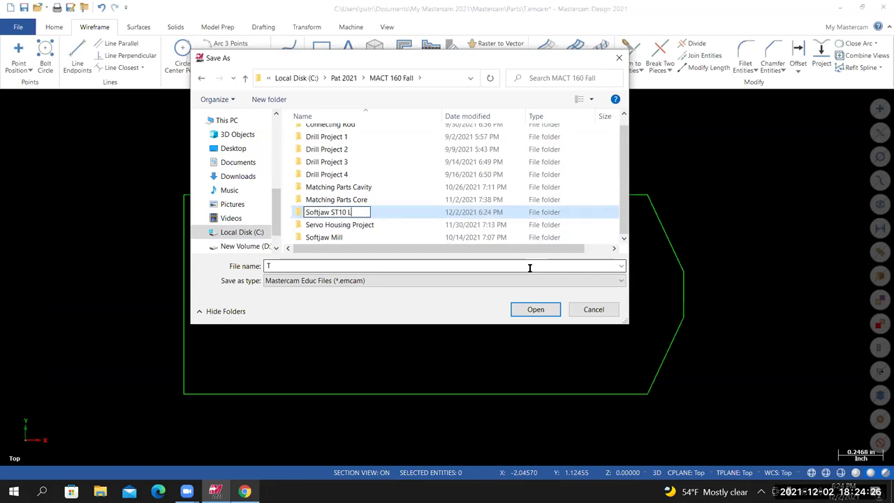
pyautogui.write('athe')
pyautogui.press('Return')
pyautogui.doubleClick(328, 238)
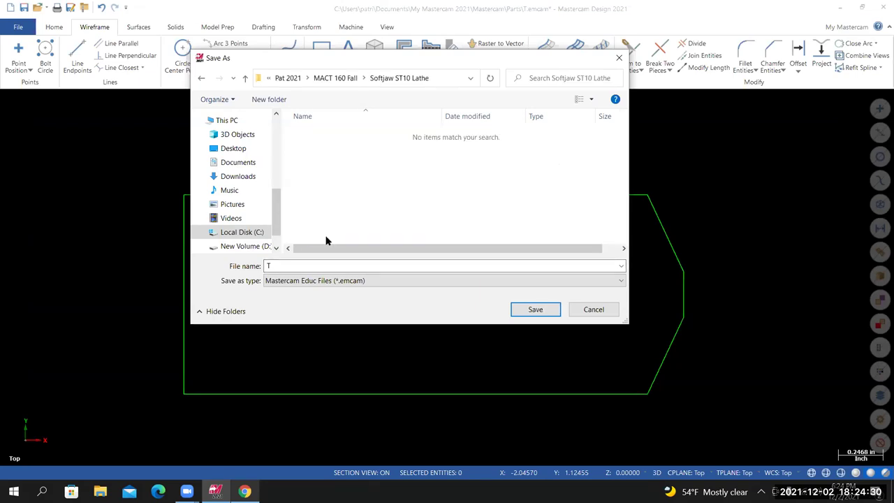
# Save the part in this folder with the file name Softjaw ST10 Lathe.
pyautogui.click(254, 266)
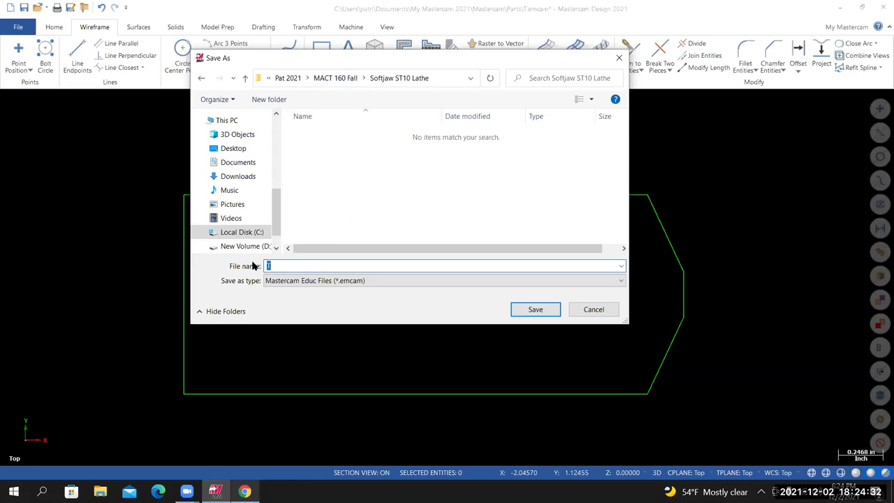
pyautogui.write('so')
pyautogui.write('of')
pyautogui.write('tjaw ST10 Lathe')
pyautogui.click(535, 309)
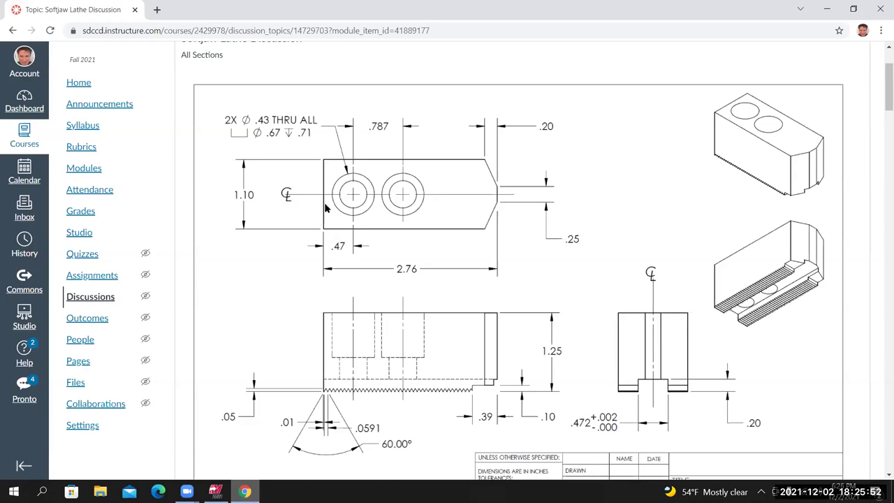
# Return to Mastercam, start a Point Position, and use the outline's lower-left corner as the origin for a relative location.
pyautogui.click(215, 491)
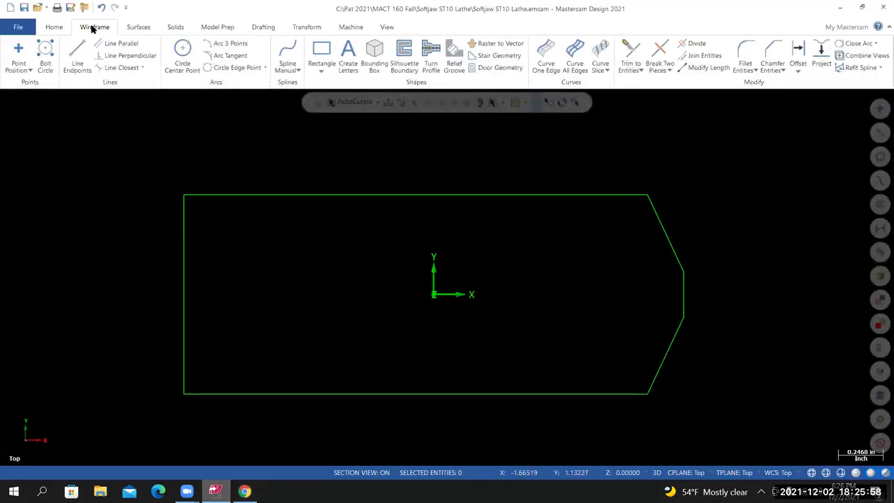
pyautogui.click(19, 54)
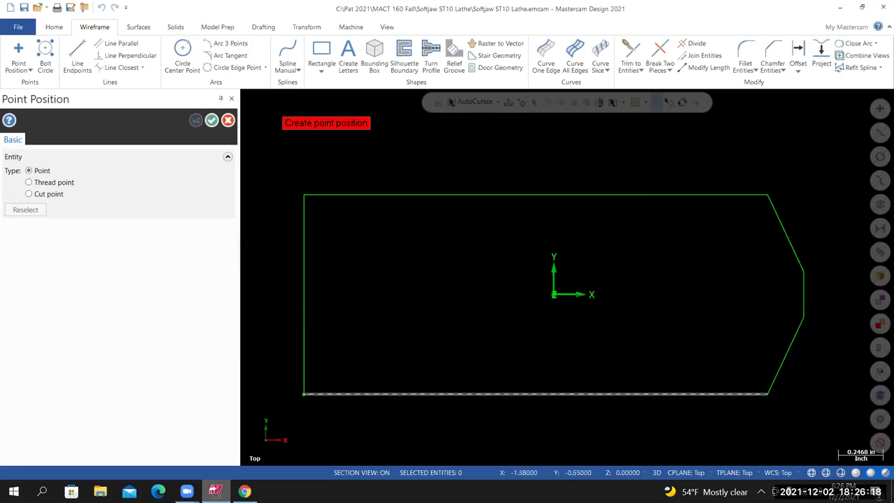
pyautogui.click(304, 394)
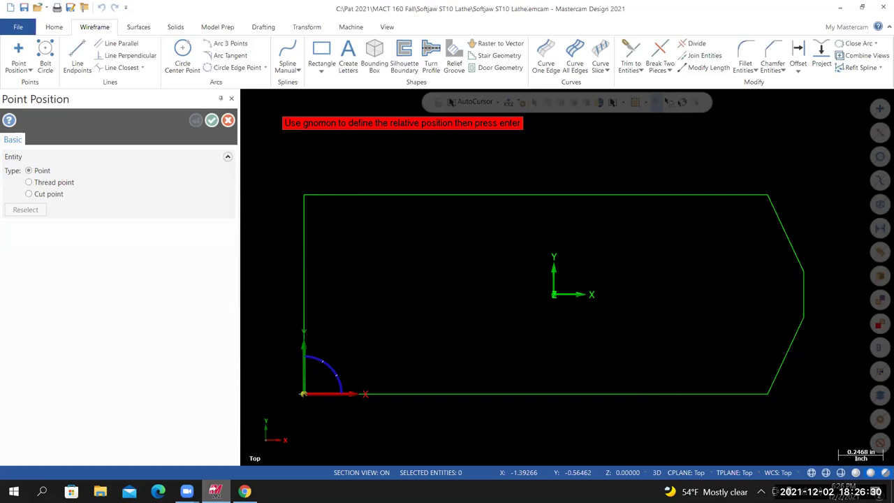
pyautogui.click(304, 394)
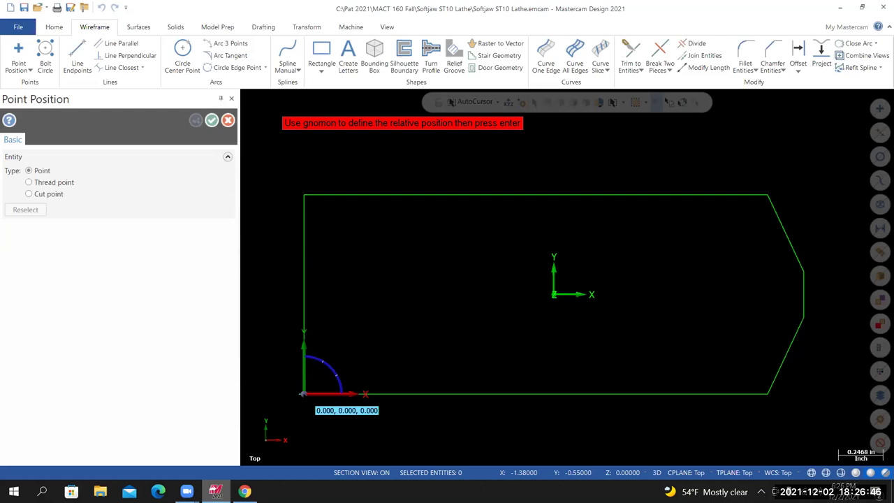
pyautogui.moveTo(303, 394); pyautogui.dragTo(303, 461)
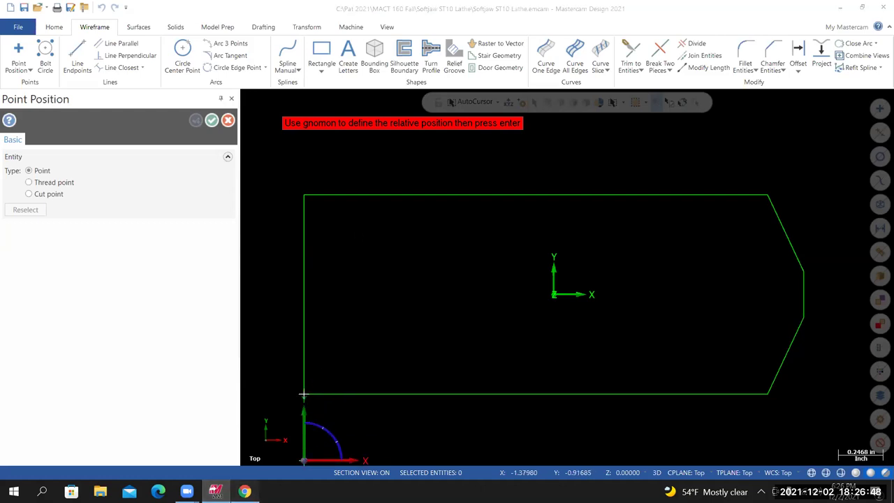
# Check the first hole's location on the drawing and place its center point at X .47, Y .55 relative to the lower-left corner.
pyautogui.hotkey('alt', 'Tab')
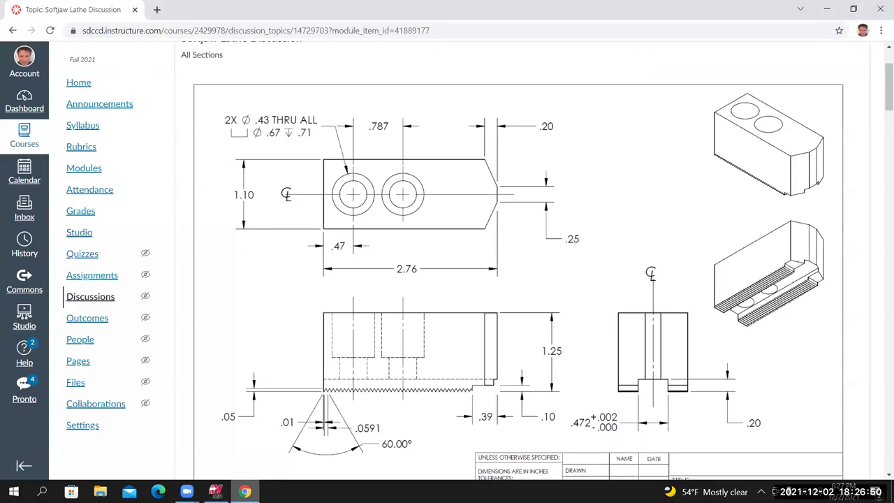
pyautogui.hotkey('alt', 'Tab')
pyautogui.write('.47')
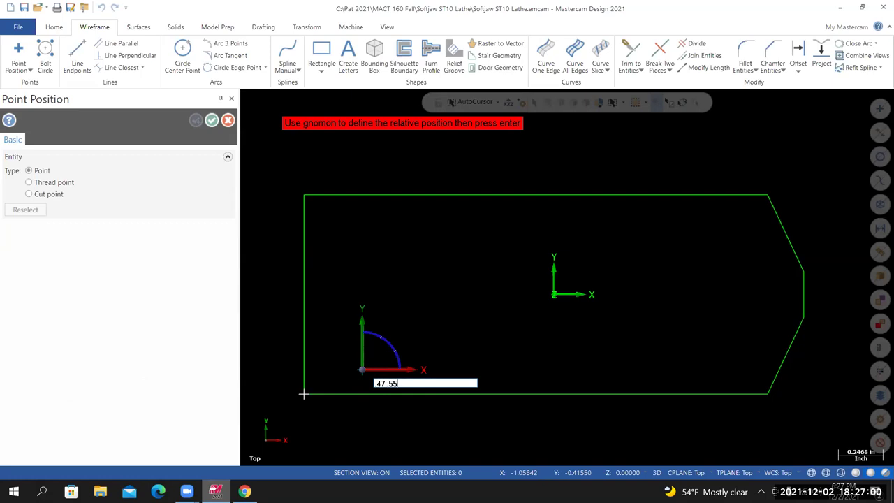
pyautogui.press('BackSpace')
pyautogui.press('BackSpace')
pyautogui.press('BackSpace')
pyautogui.press('Return')
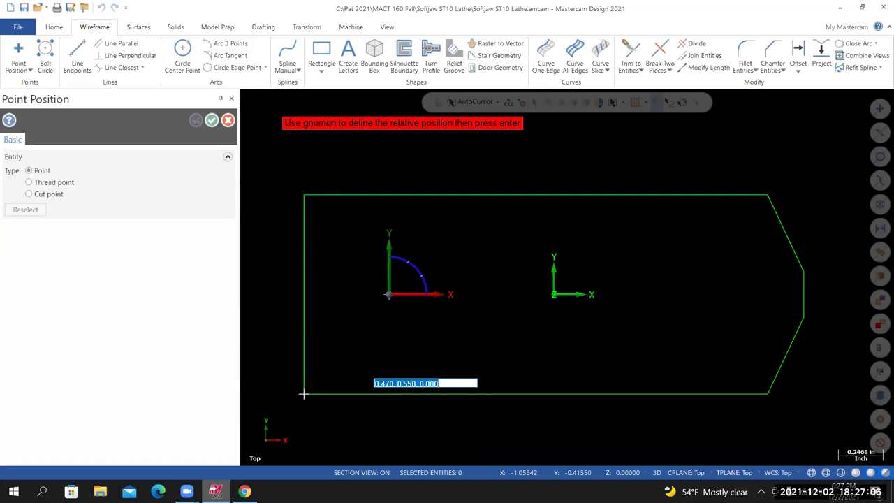
pyautogui.press('Return')
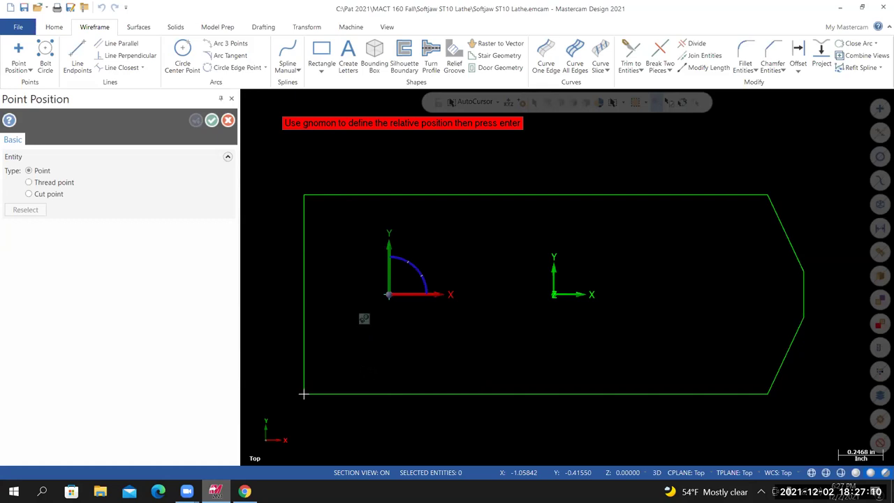
pyautogui.press('Return')
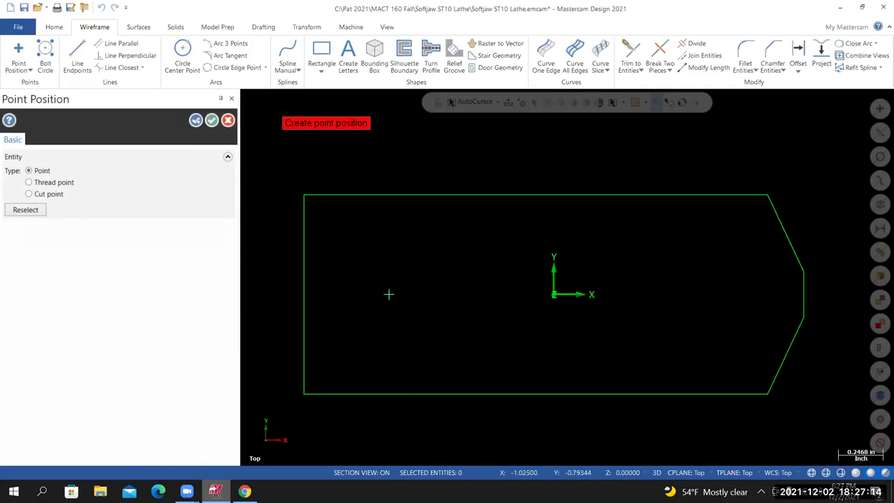
# Check the hole spacing on the drawing and place a second center point at X .747, Y 0, Z 0 relative to the first point.
pyautogui.hotkey('alt', 'Tab')
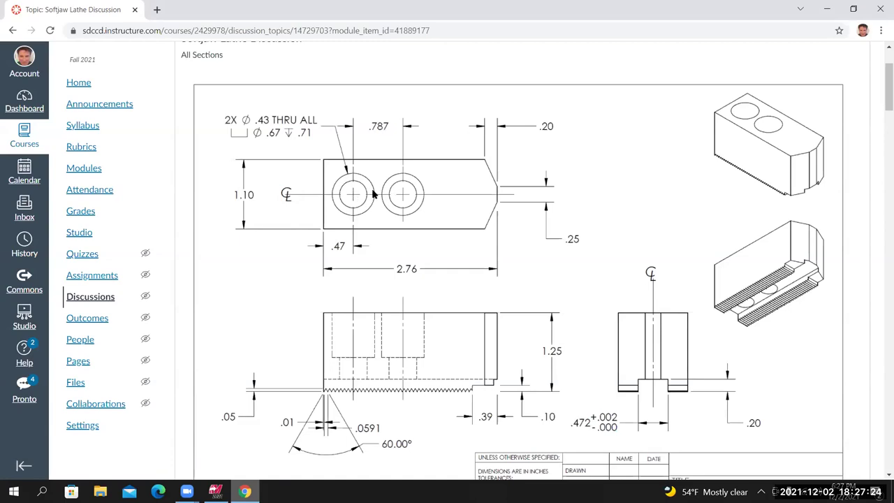
pyautogui.click(216, 489)
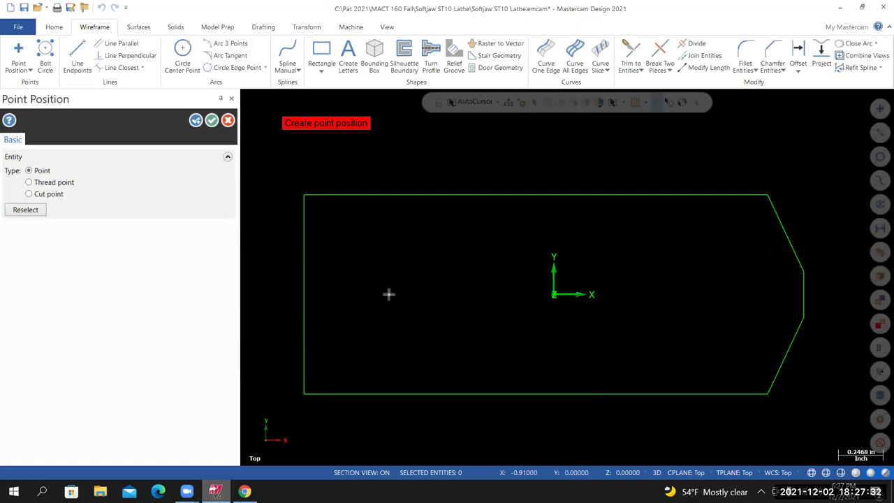
pyautogui.click(388, 294)
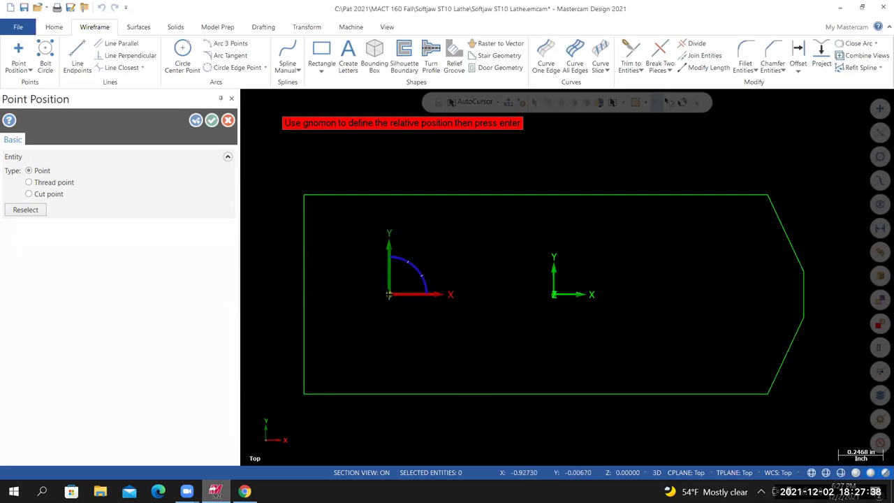
pyautogui.click(389, 294)
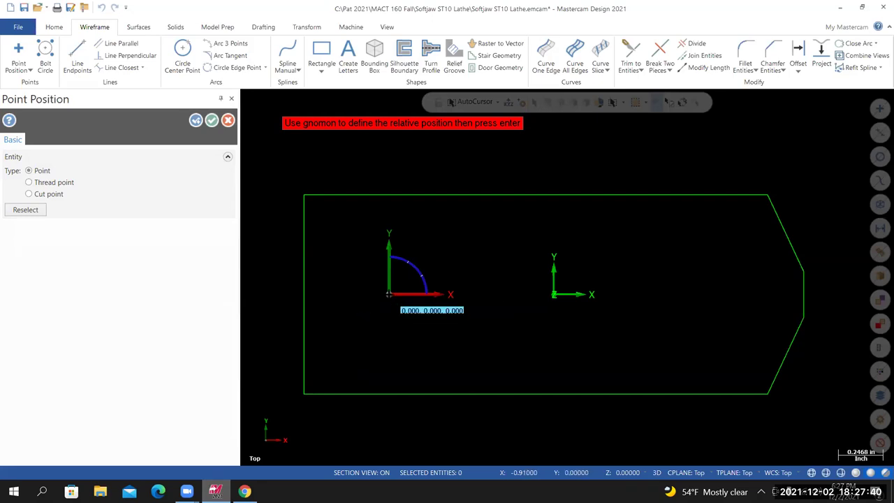
pyautogui.write('.747')
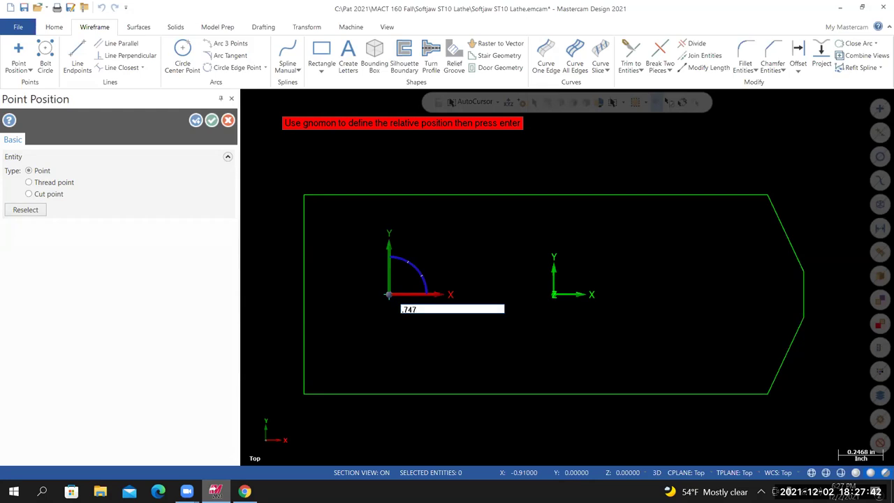
pyautogui.write(',0,0')
pyautogui.press('Return')
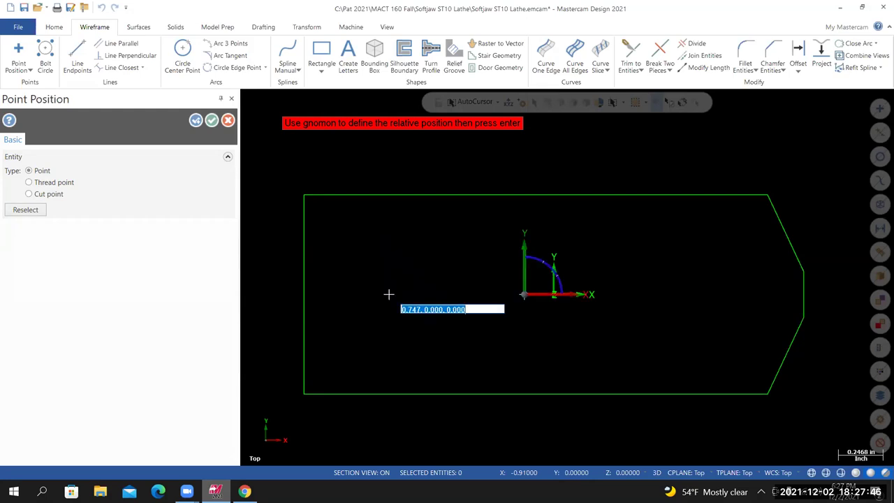
pyautogui.press('Return')
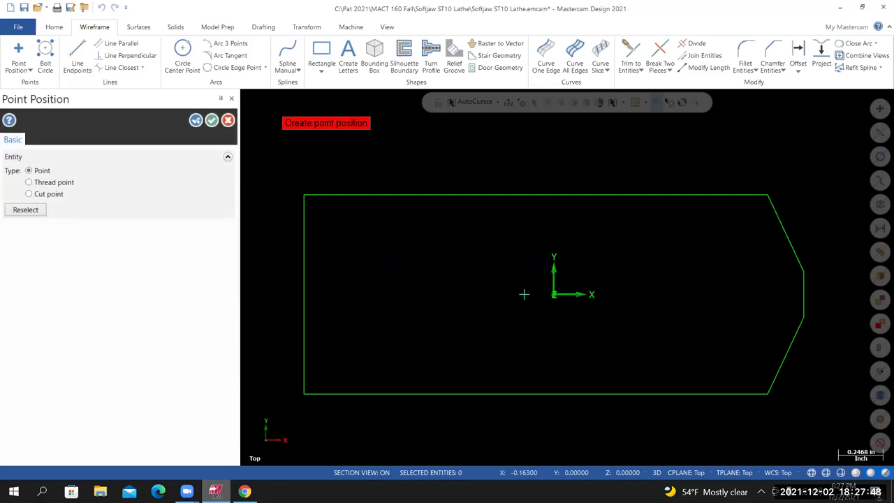
pyautogui.click(389, 294)
pyautogui.hotkey('alt', 'Tab')
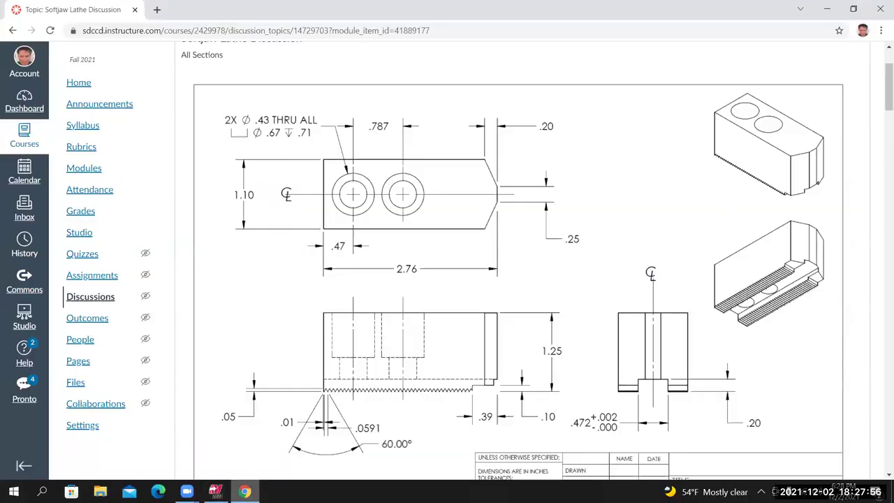
pyautogui.click(215, 491)
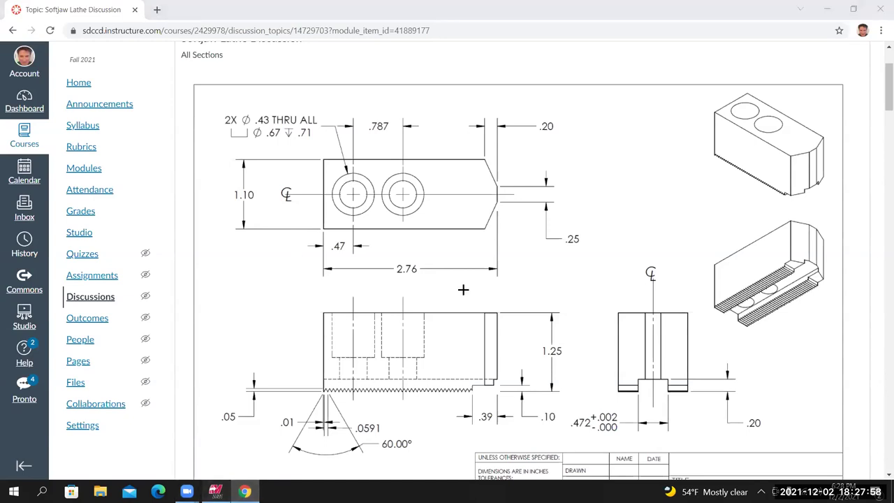
pyautogui.click(212, 120)
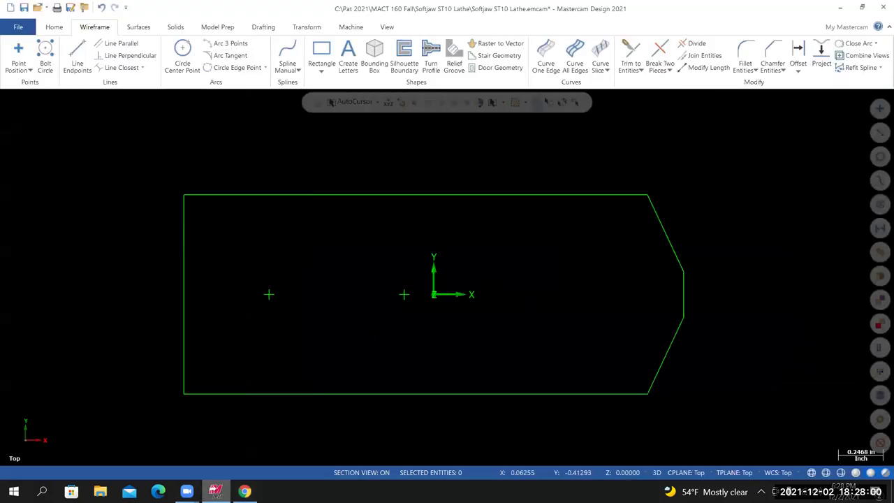
# Measure the distance between the two hole center points and delete the second point.
pyautogui.click(54, 28)
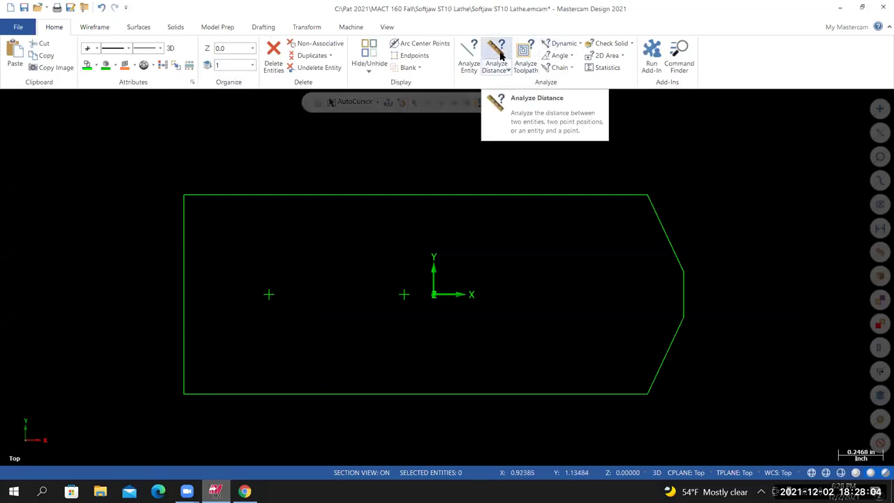
pyautogui.click(497, 56)
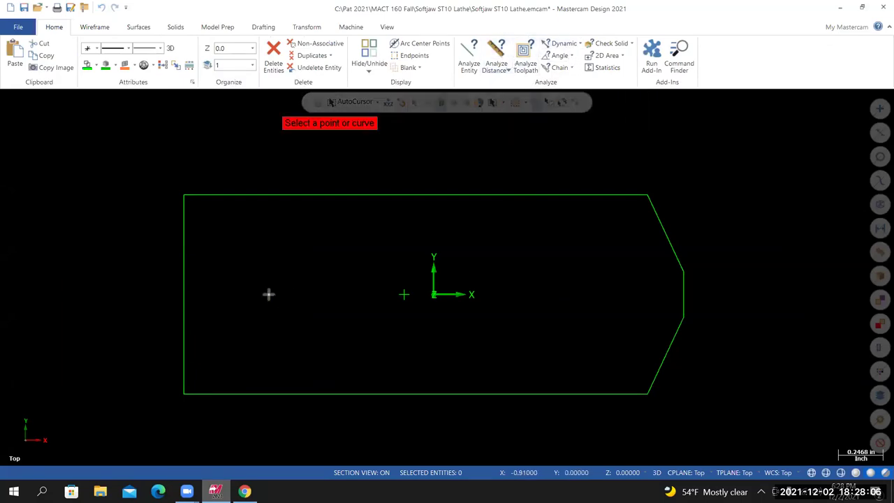
pyautogui.click(269, 294)
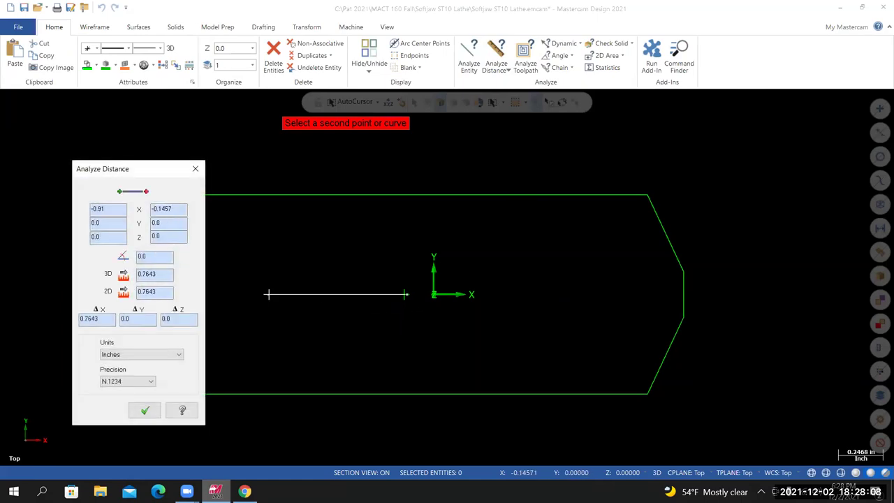
pyautogui.click(404, 294)
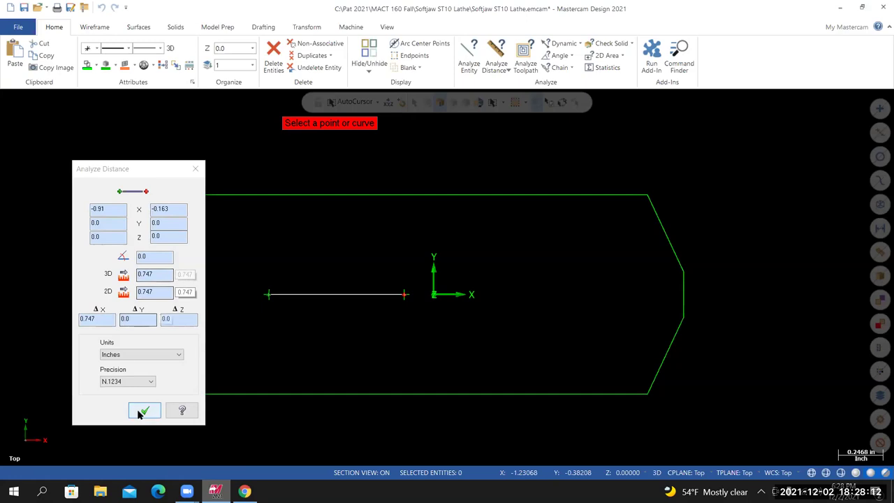
pyautogui.click(198, 171)
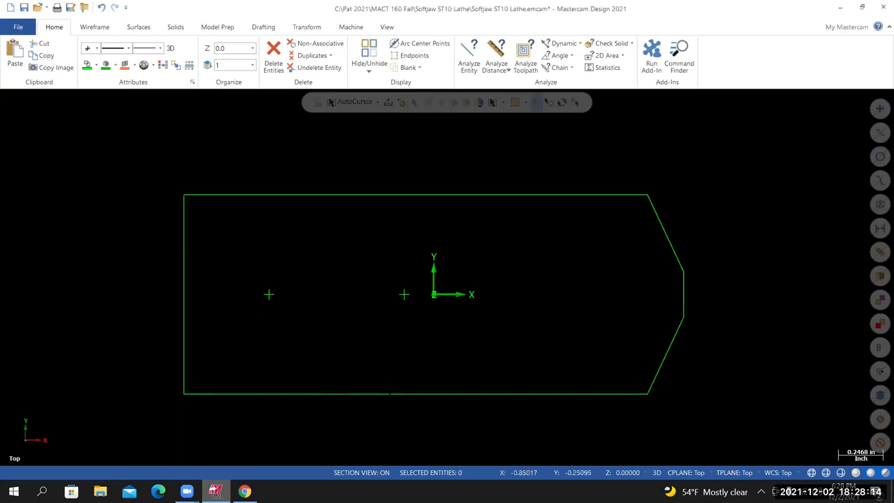
pyautogui.click(404, 294)
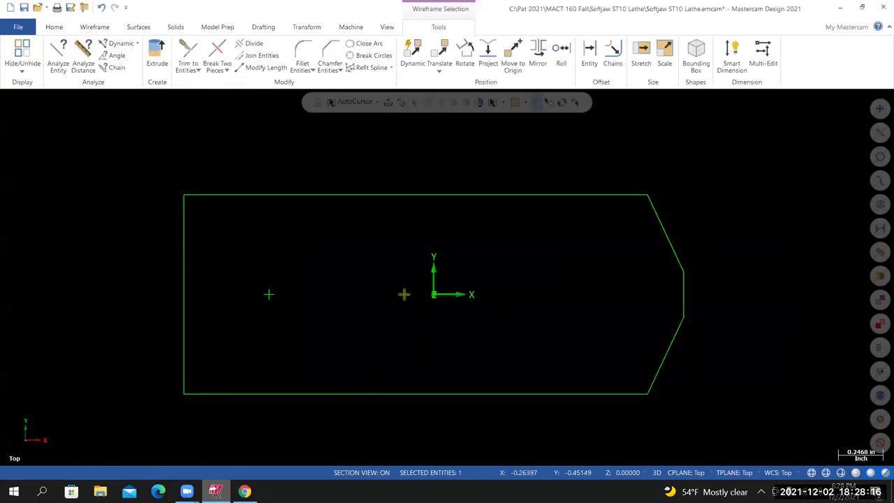
pyautogui.press('Delete')
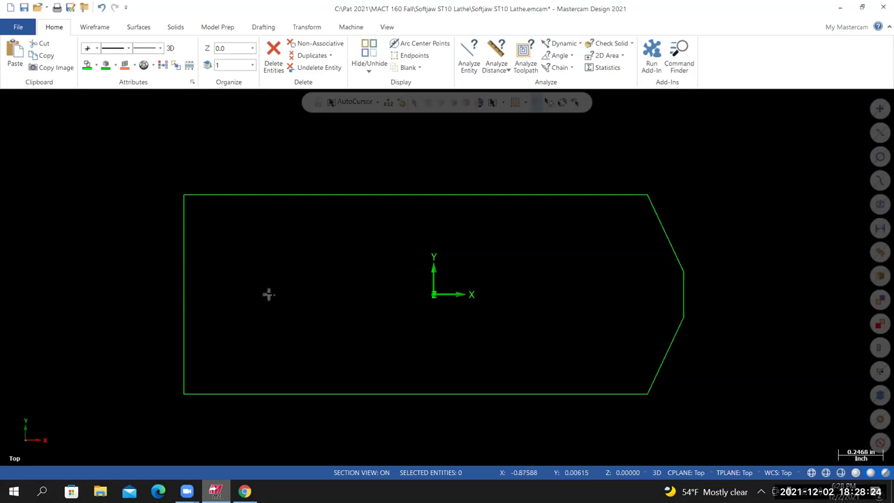
# Copy the first hole center point with Translate, one instance at delta X 0.787, and clear the result colors.
pyautogui.click(269, 294)
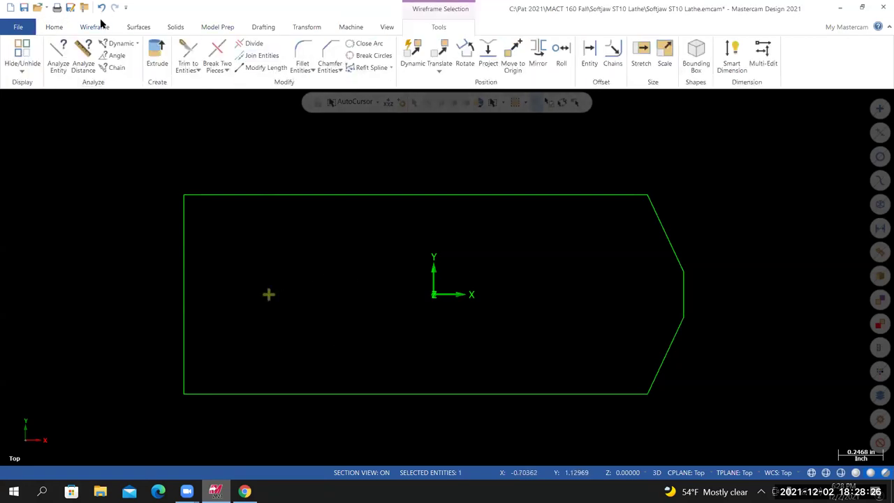
pyautogui.click(309, 27)
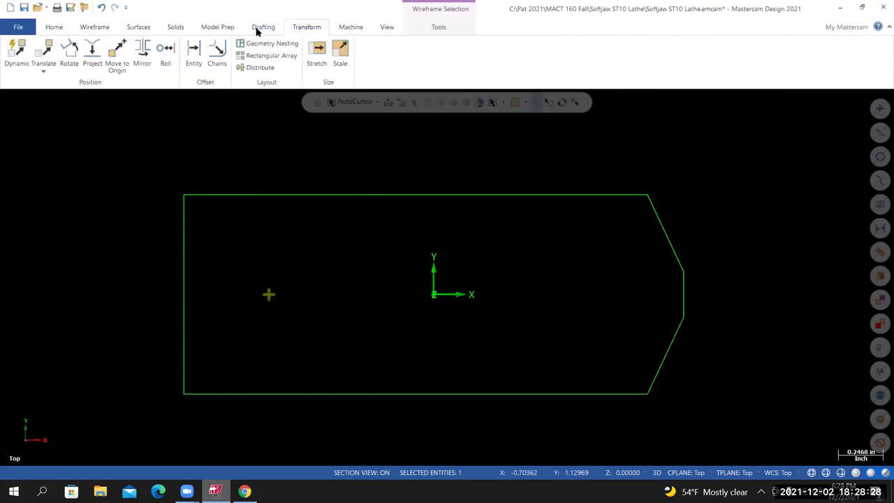
pyautogui.click(44, 50)
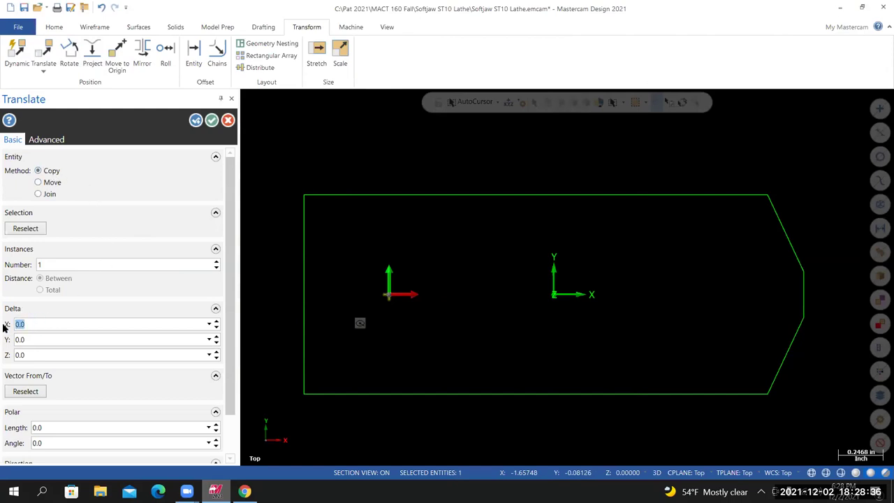
pyautogui.write('.787')
pyautogui.press('Return')
pyautogui.press('Return')
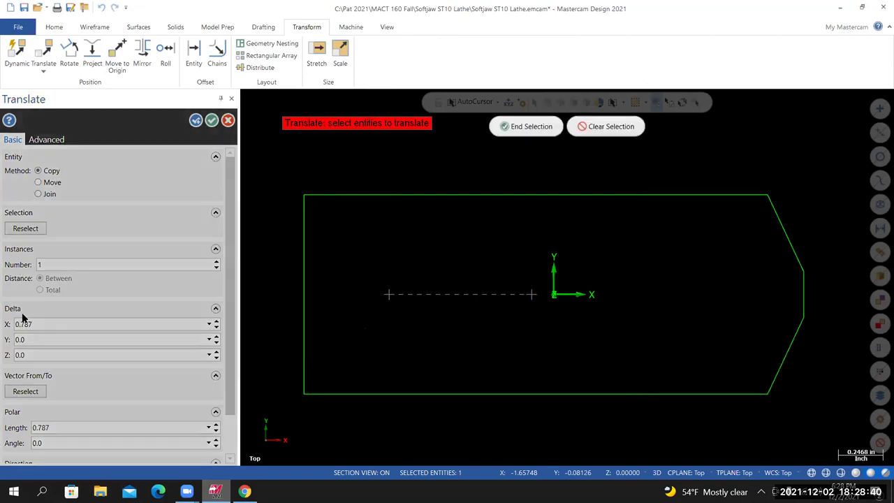
pyautogui.press('Return')
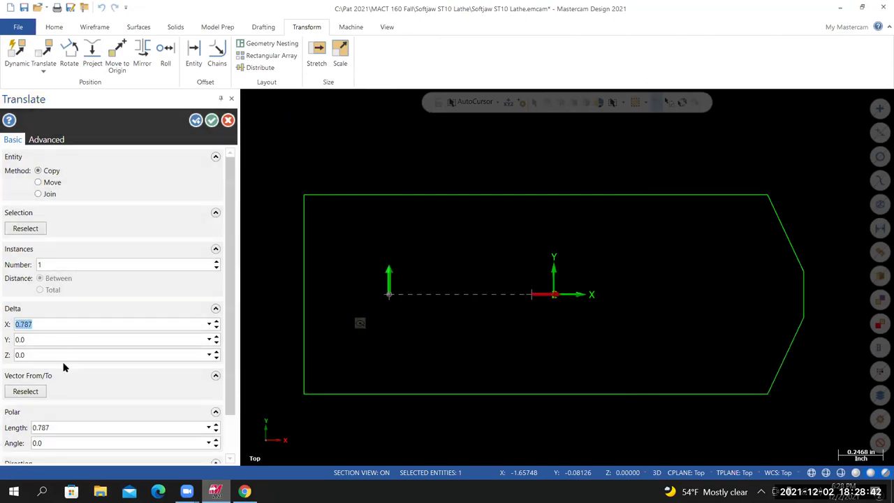
pyautogui.click(211, 121)
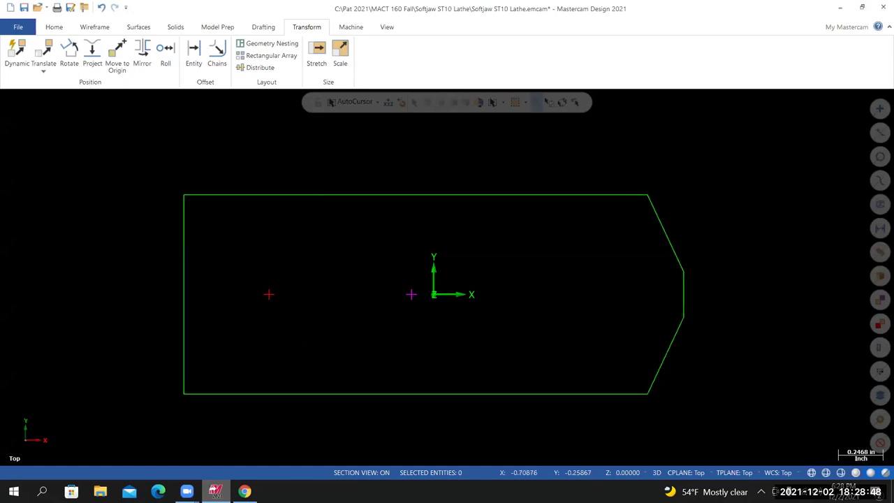
pyautogui.rightClick(328, 153)
pyautogui.click(363, 141)
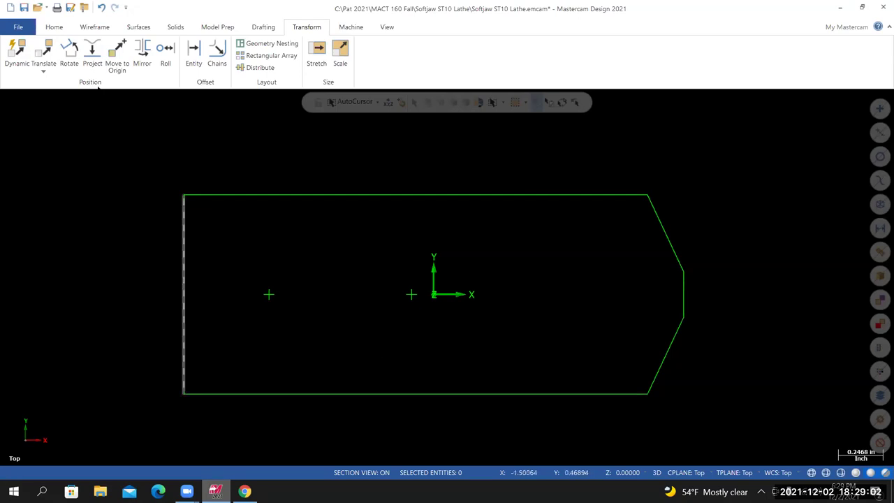
# Measure the distance between the first hole center point and its translated copy with Analyze Distance.
pyautogui.click(54, 28)
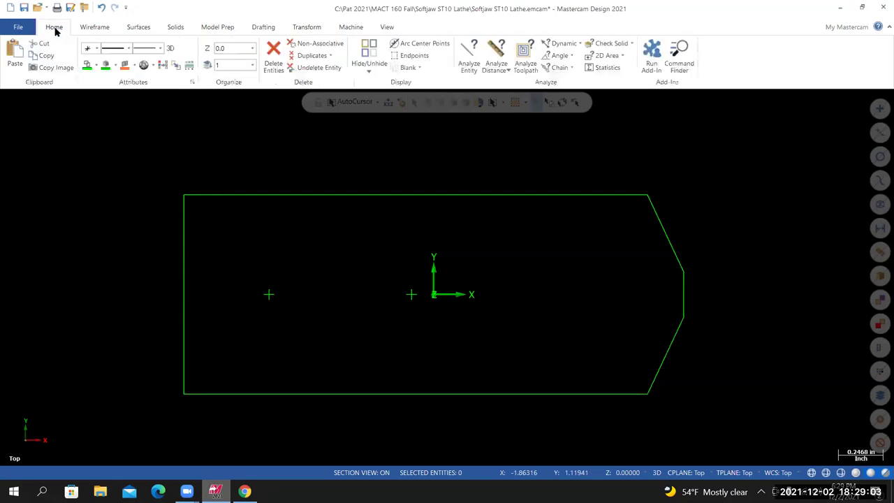
pyautogui.click(504, 71)
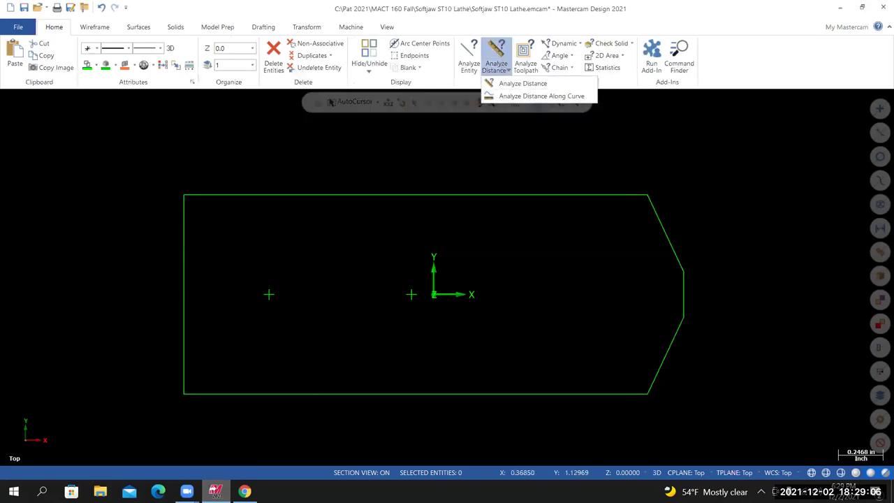
pyautogui.click(269, 294)
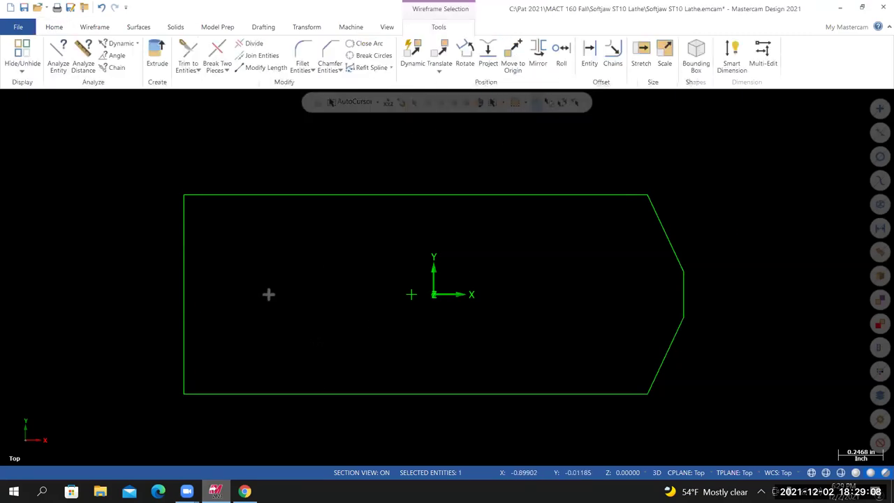
pyautogui.click(411, 294)
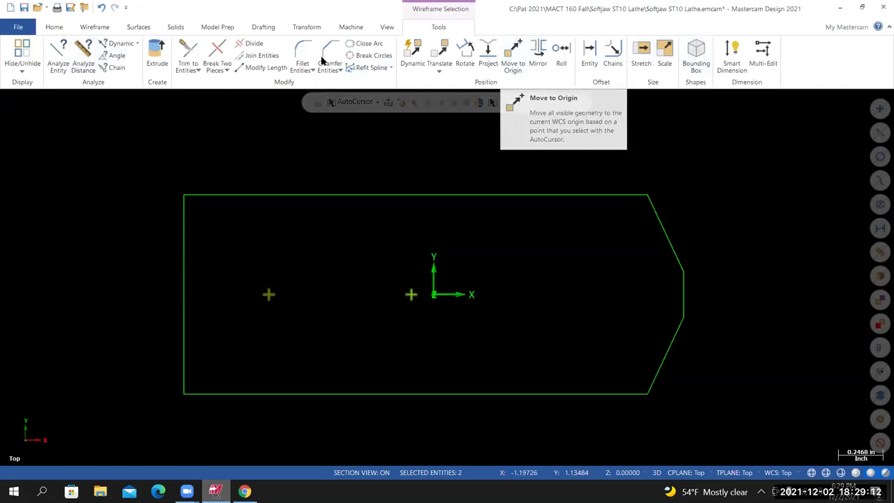
pyautogui.click(54, 28)
pyautogui.click(495, 56)
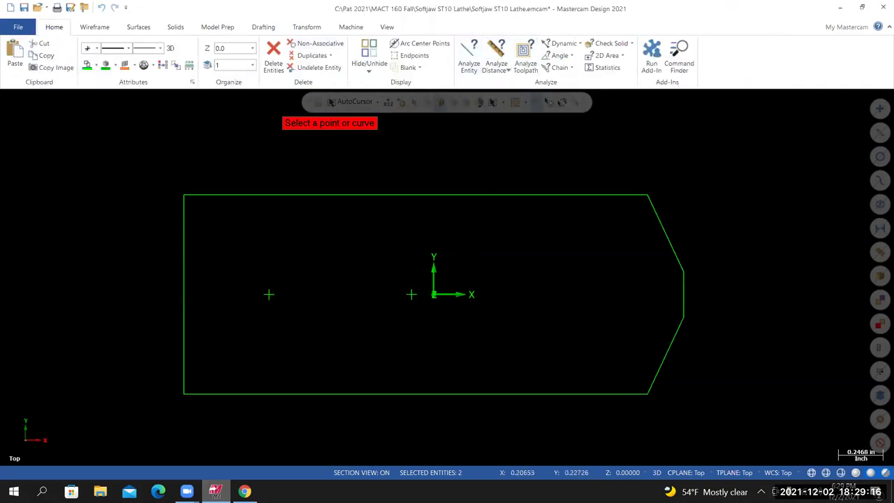
pyautogui.click(269, 294)
pyautogui.click(411, 294)
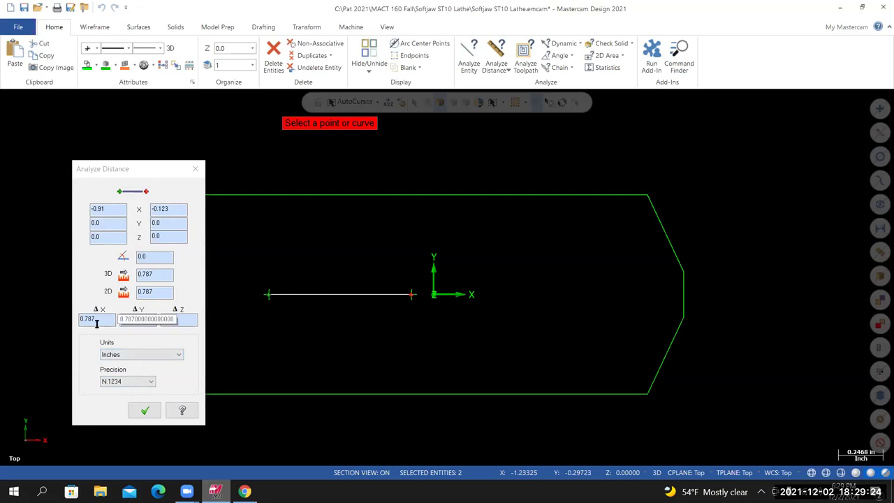
pyautogui.click(144, 410)
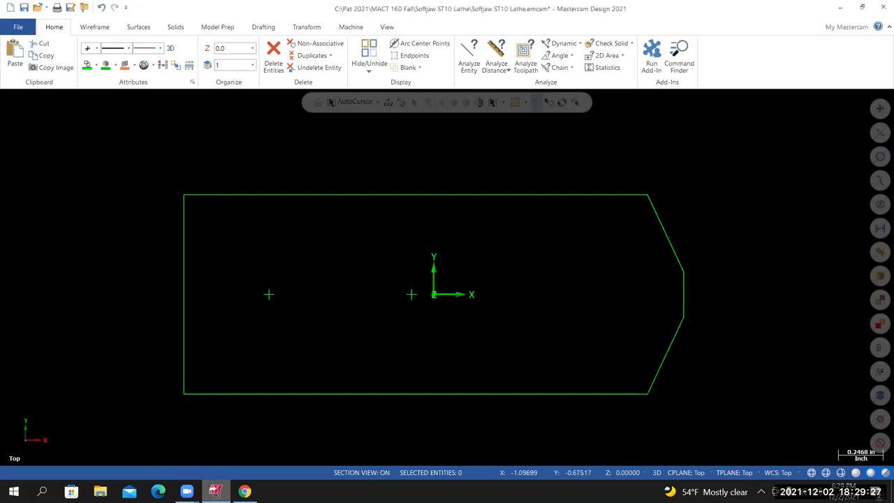
# Save the part file and turn off the display of the gnomon at the origin.
pyautogui.click(19, 28)
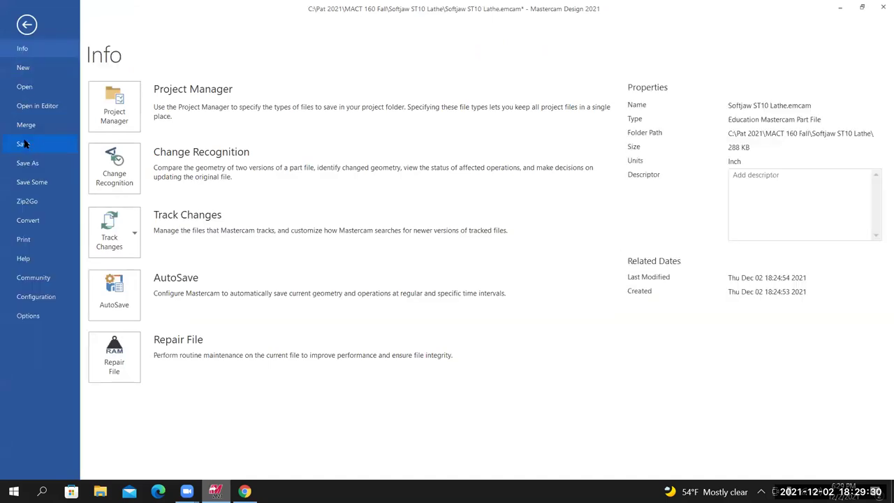
pyautogui.click(27, 145)
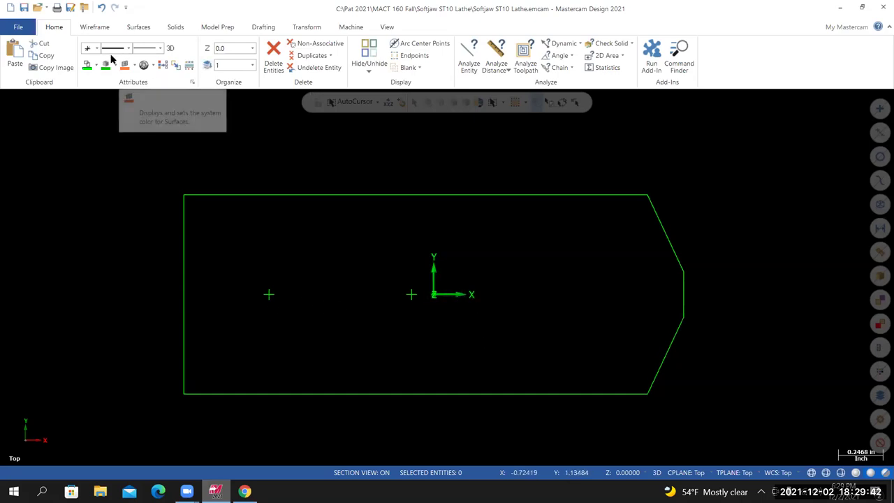
pyautogui.click(387, 27)
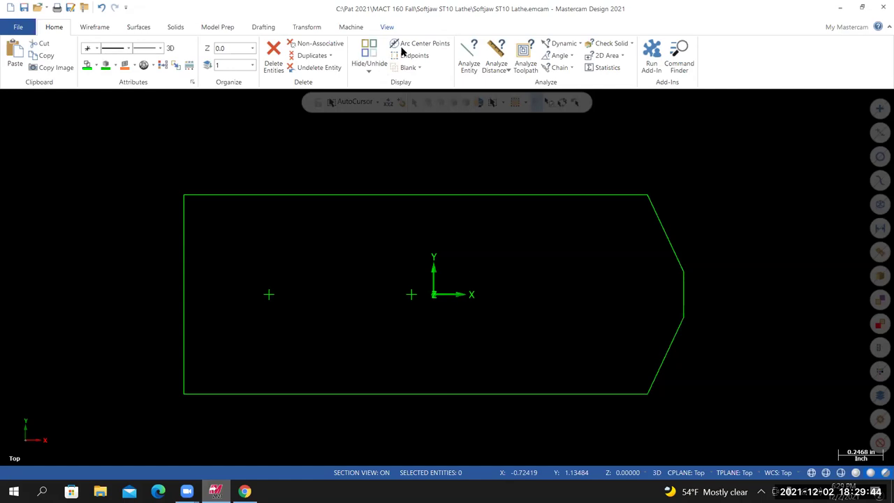
pyautogui.click(646, 52)
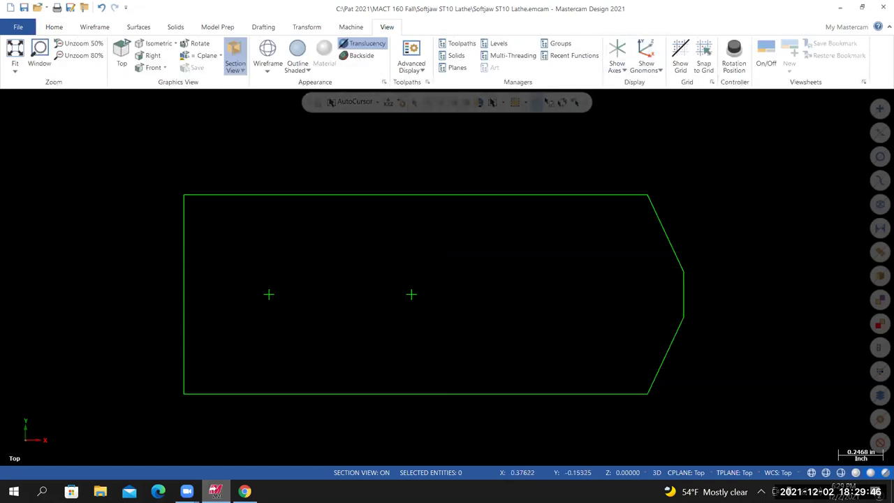
# Draw a 0.43 diameter circle centered on each of the two hole center points, keeping the diameter locked.
pyautogui.click(56, 27)
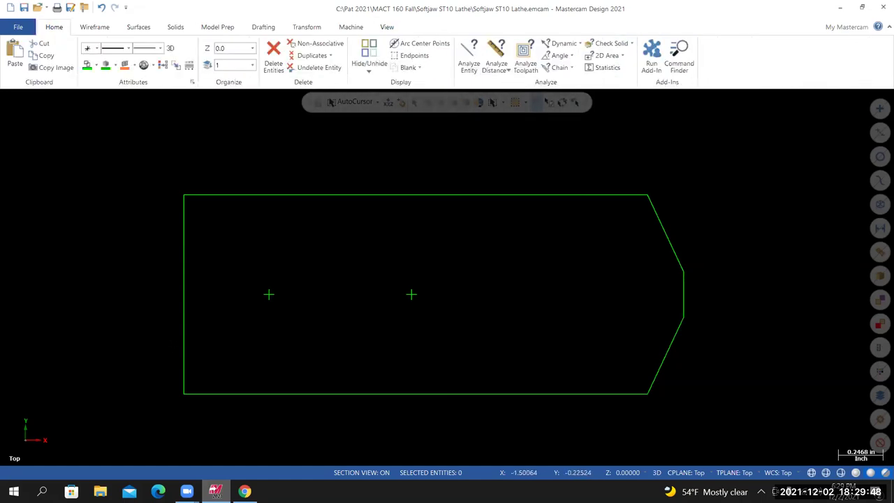
pyautogui.click(245, 491)
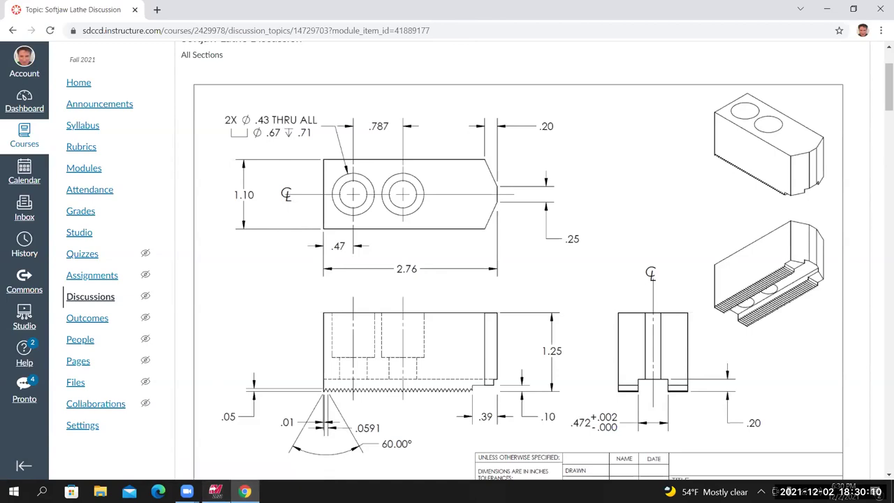
pyautogui.click(215, 491)
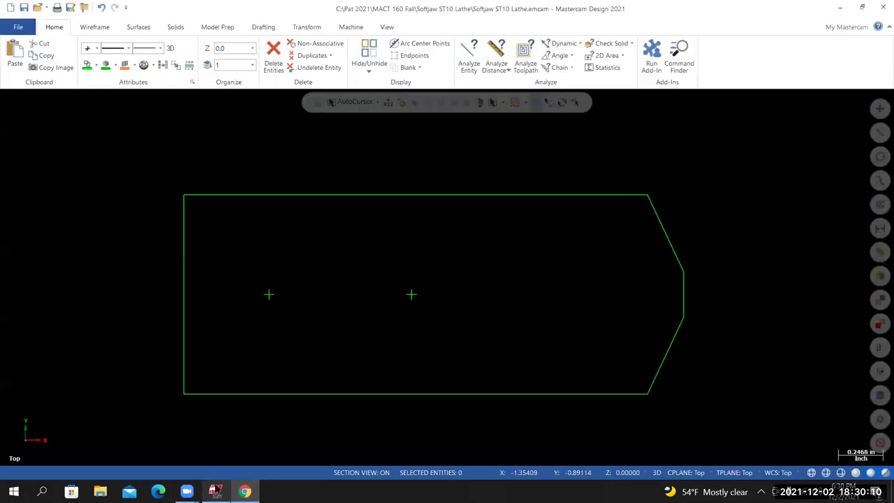
pyautogui.click(94, 28)
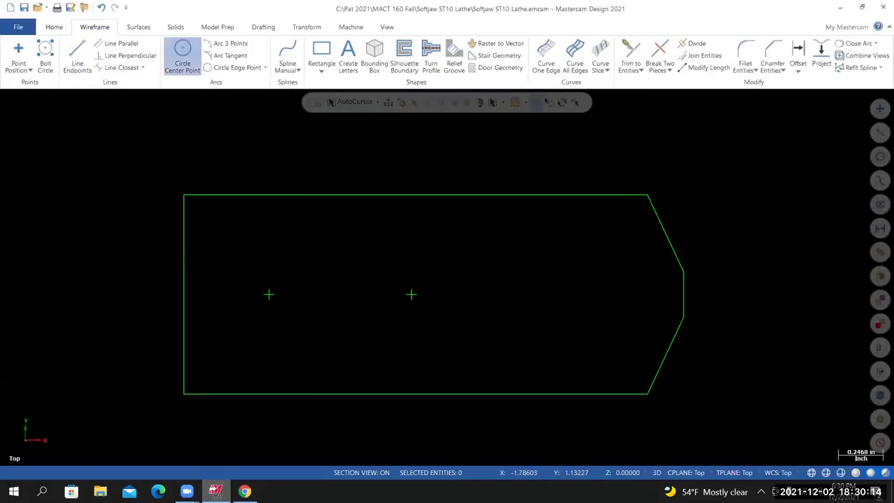
pyautogui.click(182, 55)
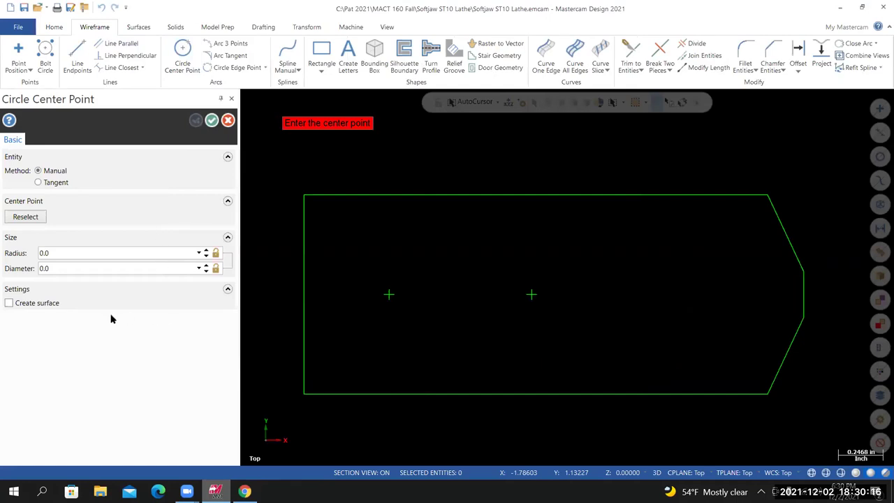
pyautogui.click(57, 268)
pyautogui.write('.43')
pyautogui.press('Return')
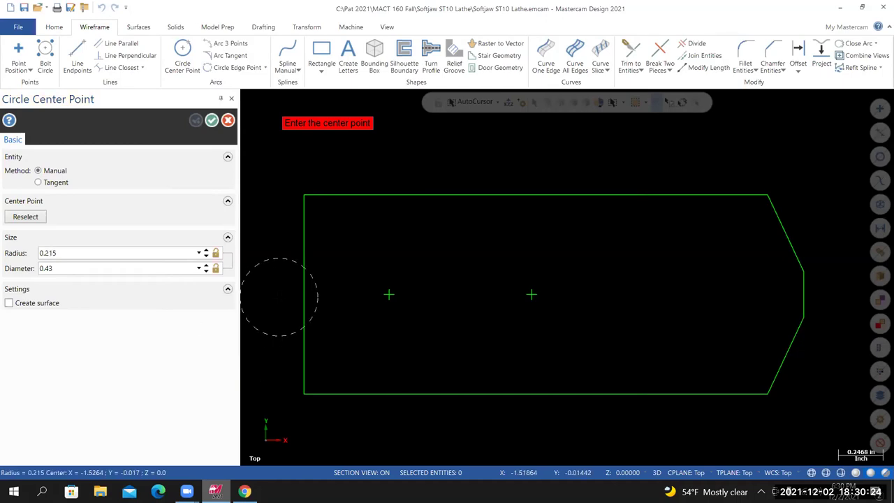
pyautogui.click(216, 269)
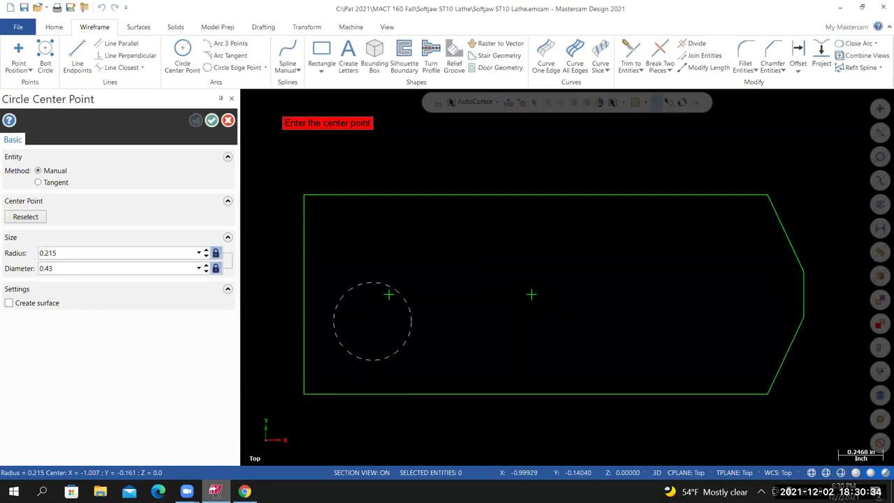
pyautogui.click(389, 294)
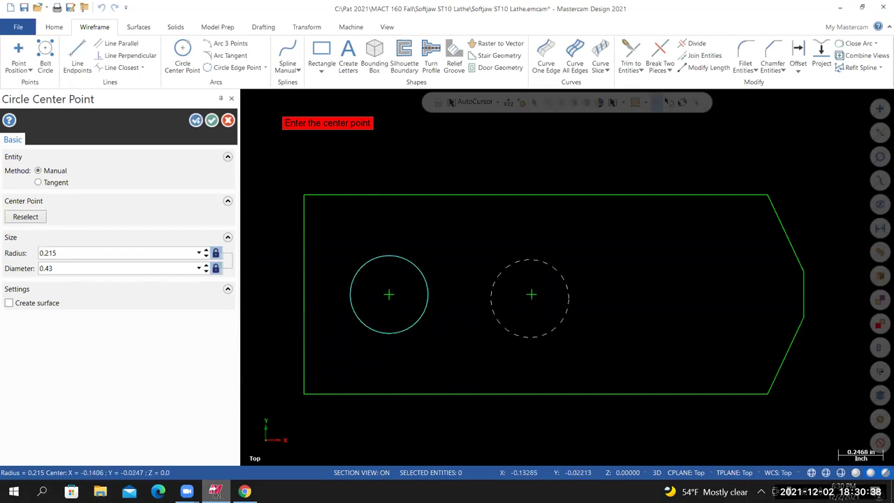
pyautogui.click(531, 294)
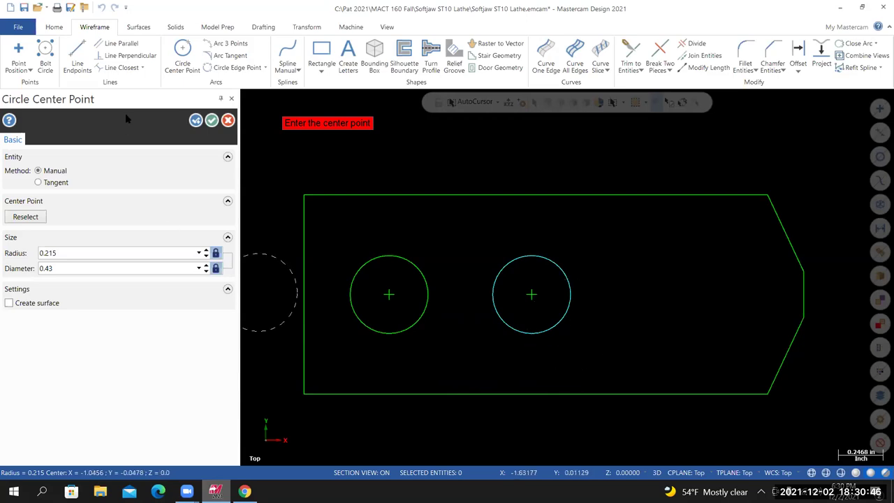
pyautogui.click(195, 120)
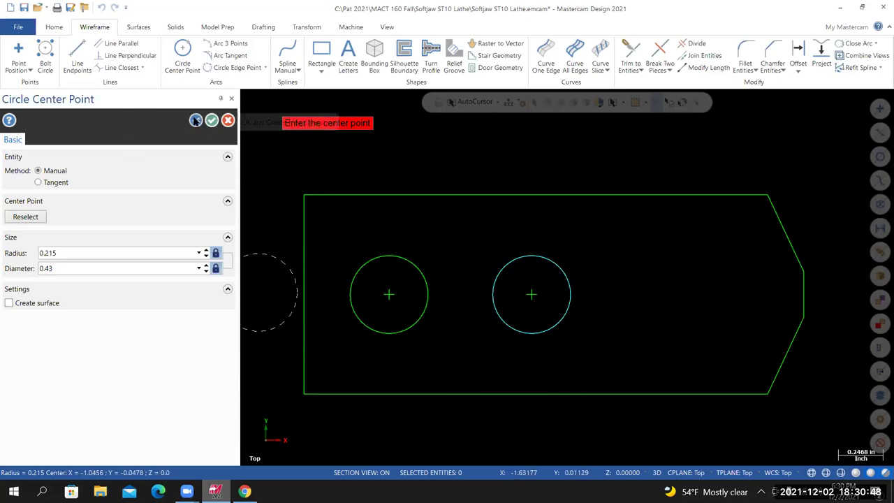
# Draw a 0.67 diameter counterbore circle centered on each of the two hole center points and save the part file.
pyautogui.click(67, 267)
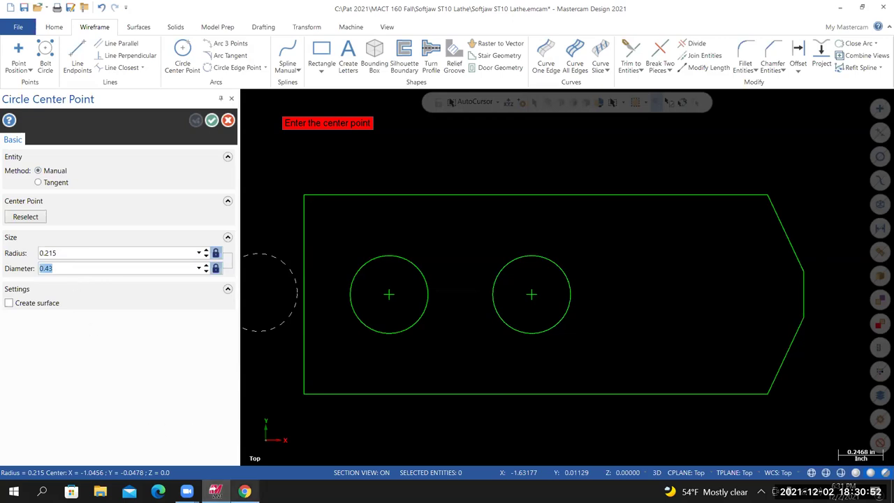
pyautogui.click(244, 491)
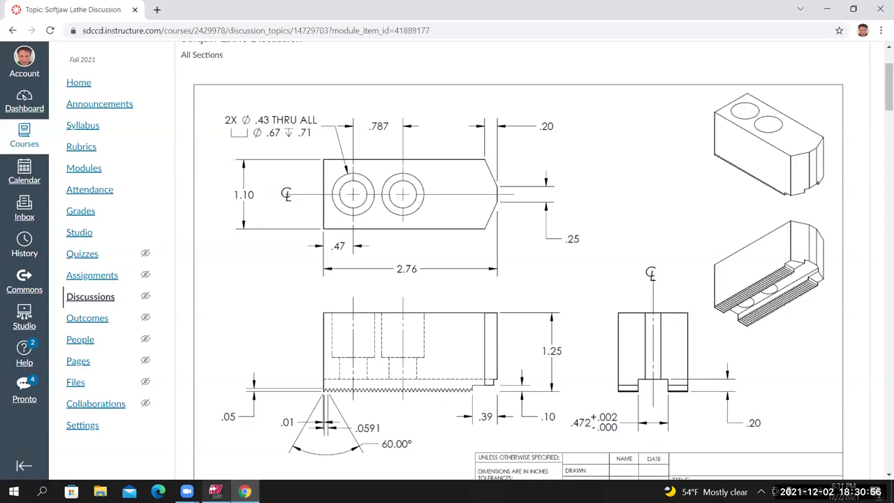
pyautogui.click(216, 491)
pyautogui.doubleClick(57, 268)
pyautogui.write('.67')
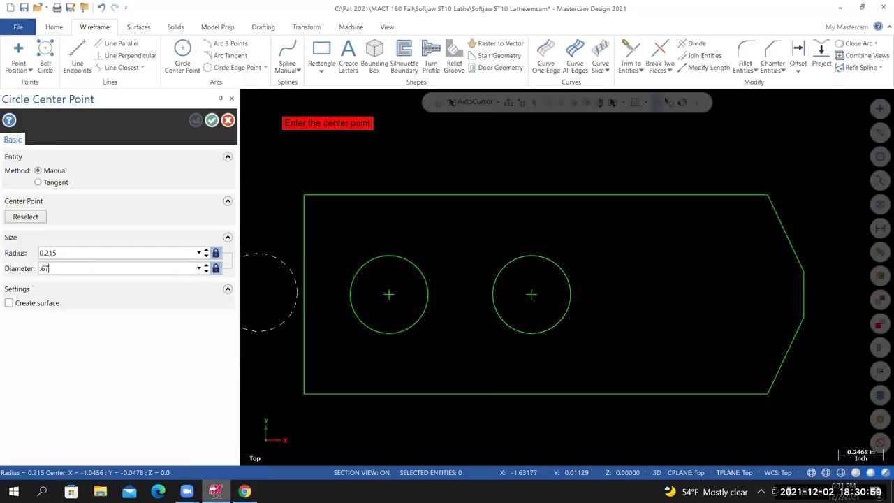
pyautogui.press('Return')
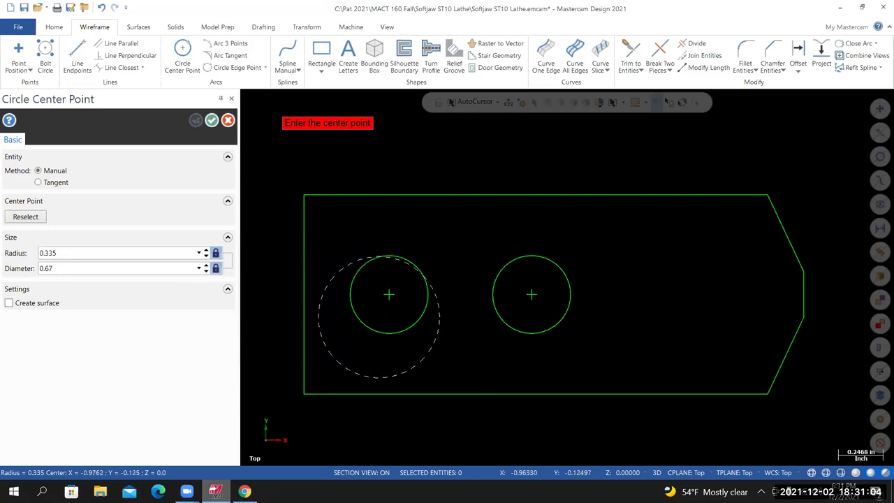
pyautogui.click(389, 295)
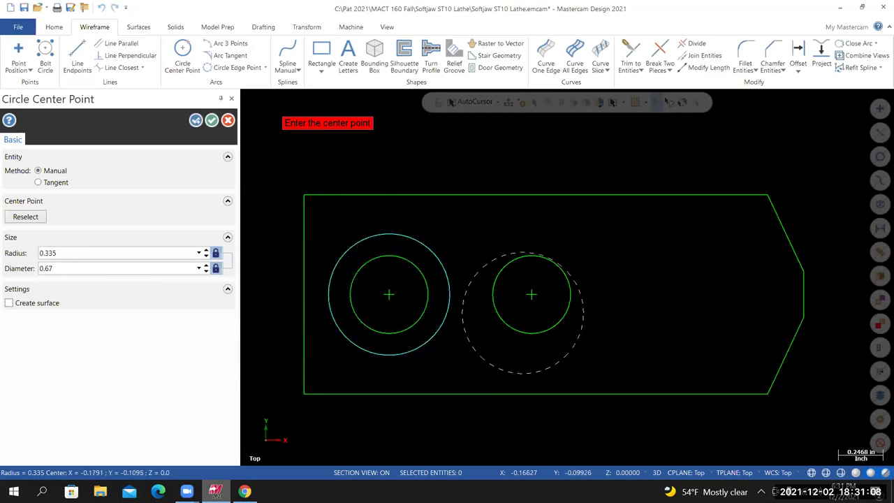
pyautogui.click(531, 295)
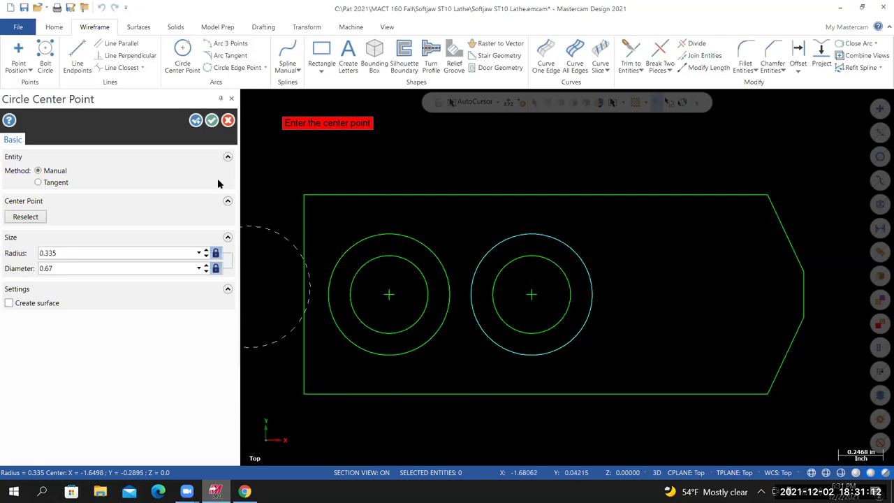
pyautogui.click(211, 120)
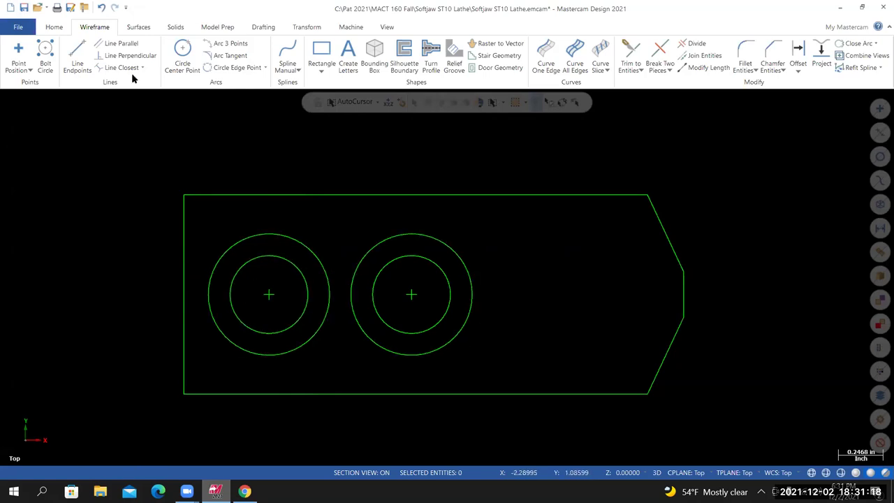
pyautogui.click(17, 30)
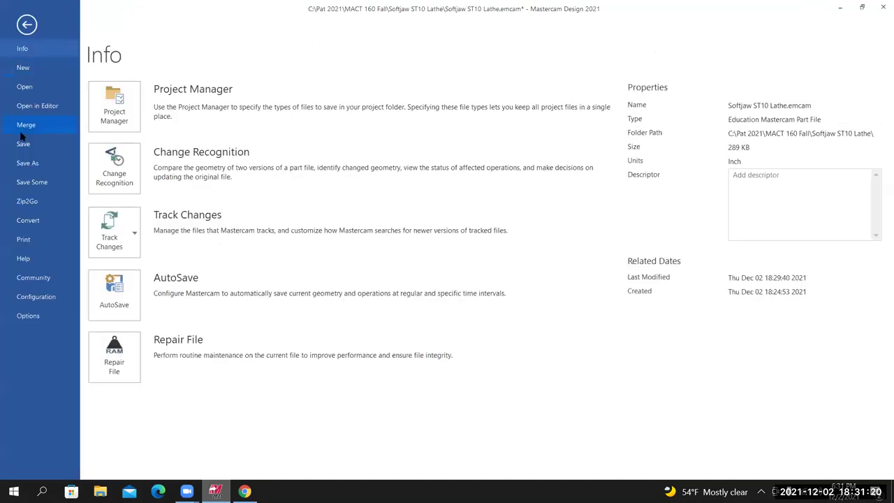
pyautogui.click(27, 146)
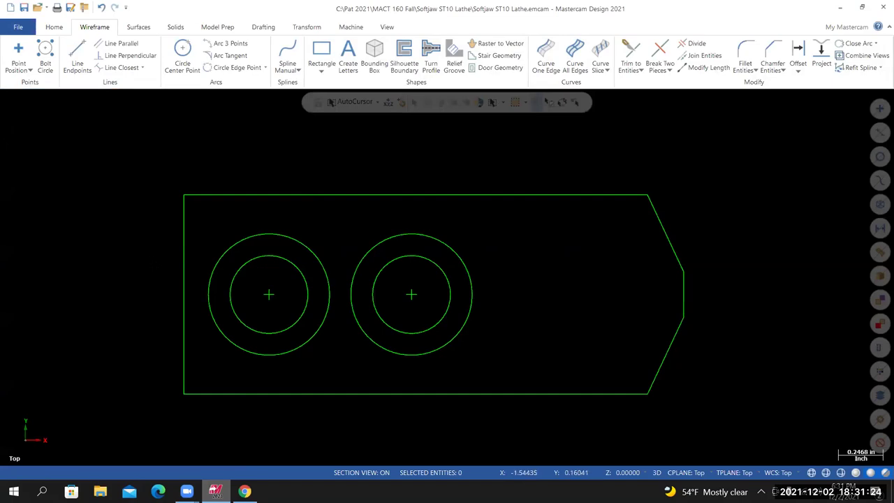
# Review the side-view and serration dimensions on the reference drawing in Chrome, return to Mastercam and show the Levels manager.
pyautogui.click(244, 491)
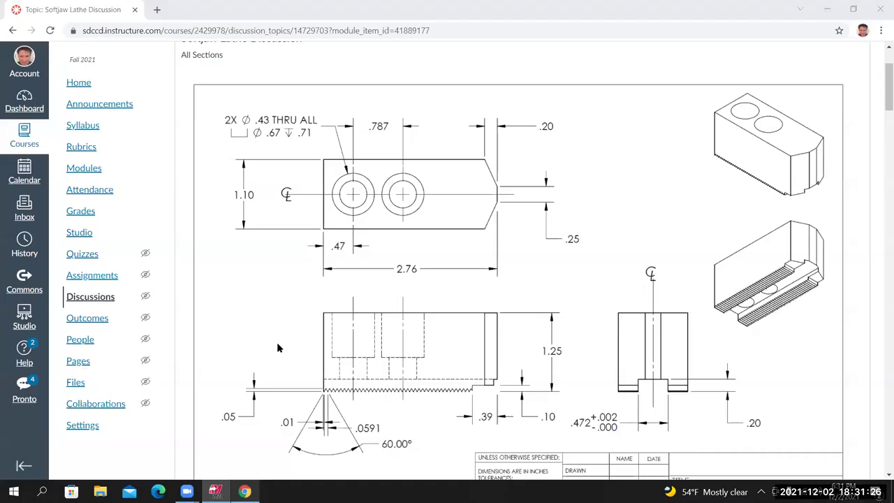
pyautogui.scroll(-1, 340, 337)
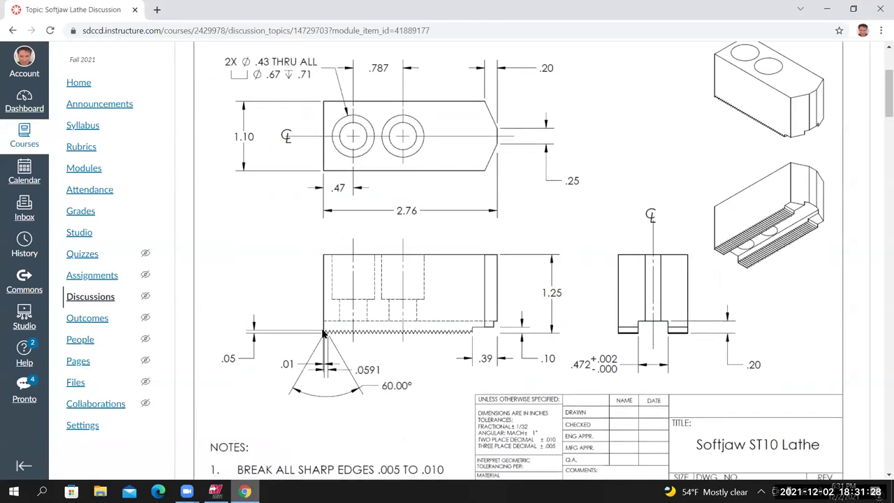
pyautogui.scroll(1, 320, 318)
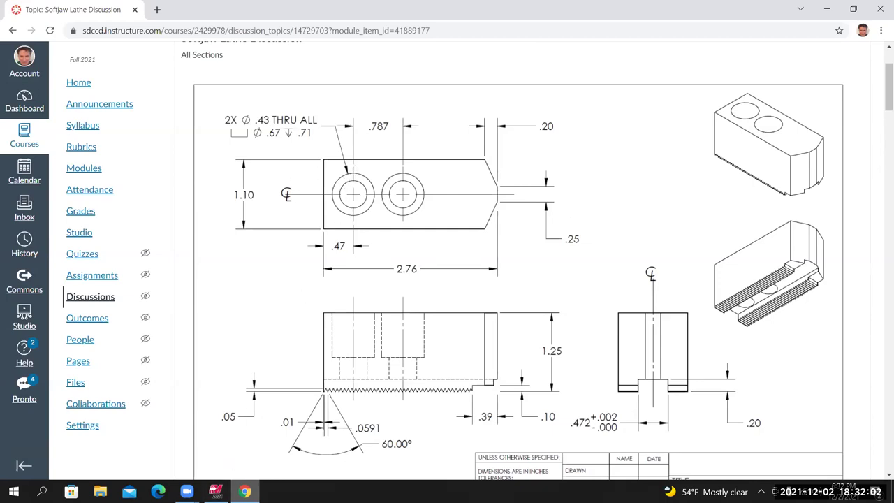
pyautogui.click(215, 492)
pyautogui.scroll(-1, 275, 356)
pyautogui.scroll(1, 230, 335)
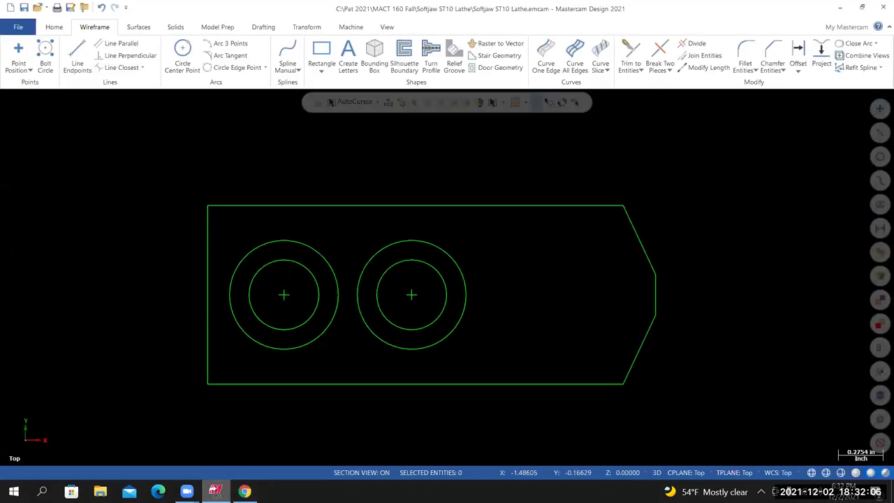
pyautogui.click(386, 28)
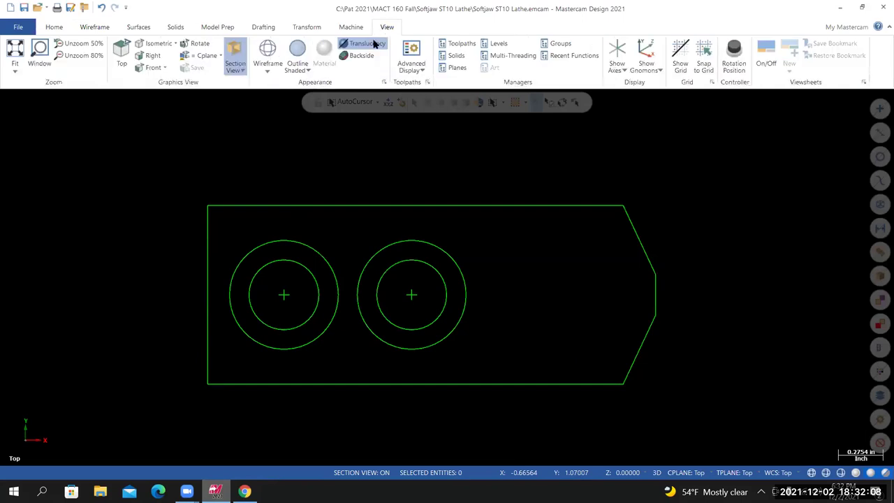
pyautogui.click(498, 44)
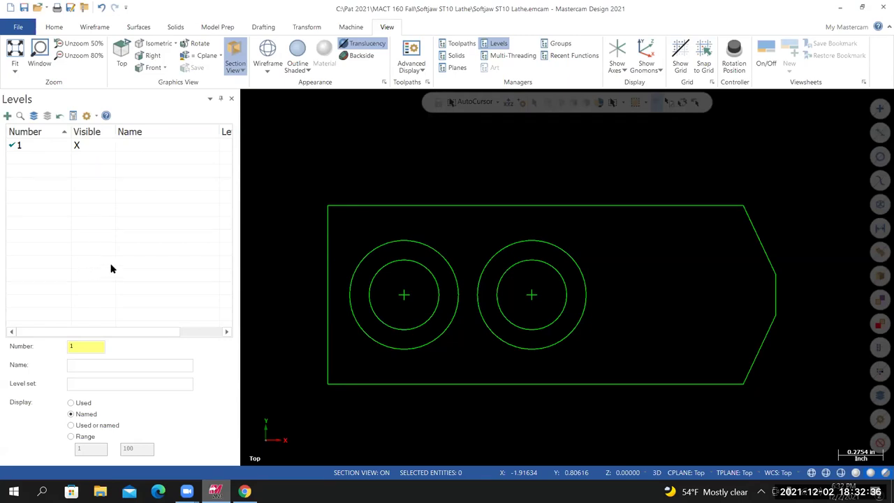
pyautogui.rightClick(74, 225)
pyautogui.click(59, 227)
pyautogui.rightClick(60, 211)
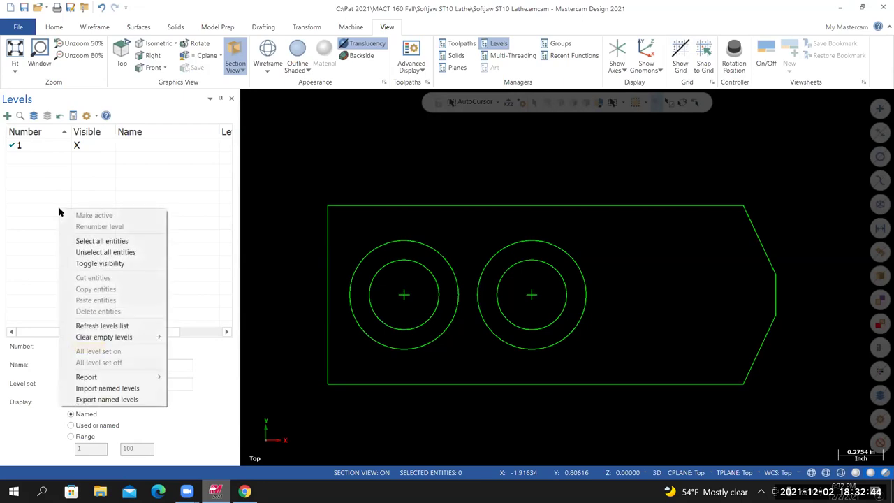
pyautogui.click(110, 389)
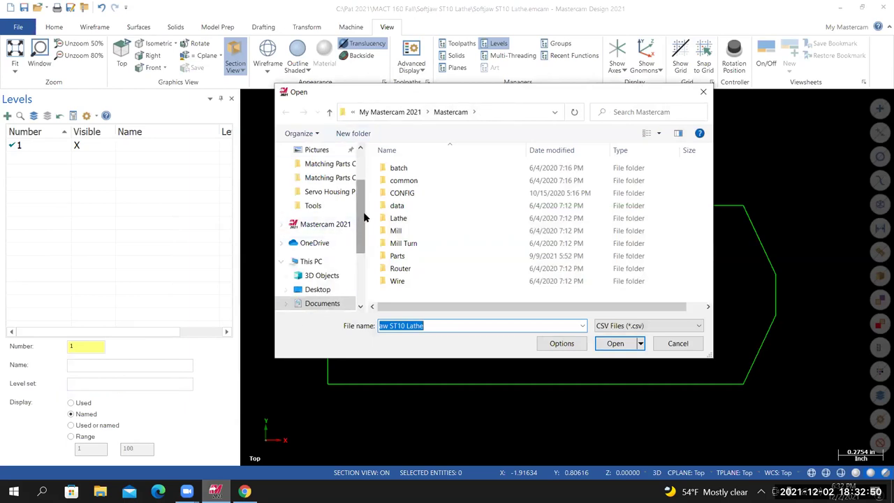
pyautogui.scroll(1, 366, 205)
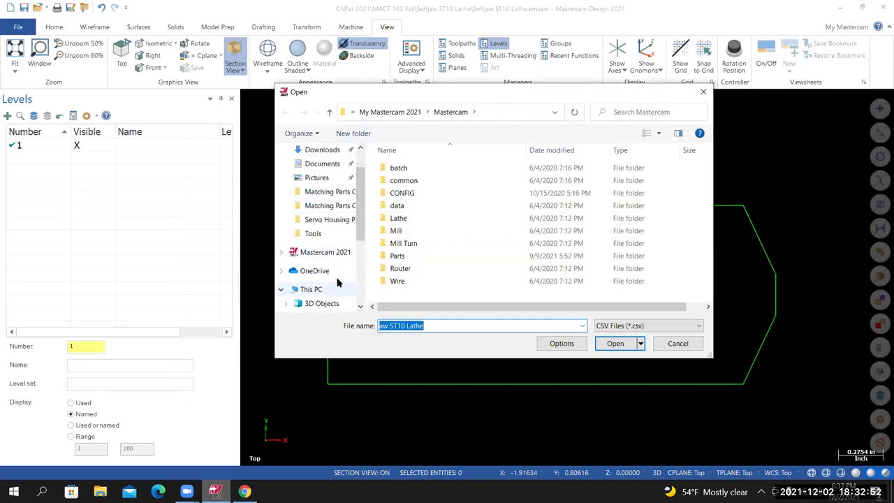
pyautogui.scroll(-3, 357, 238)
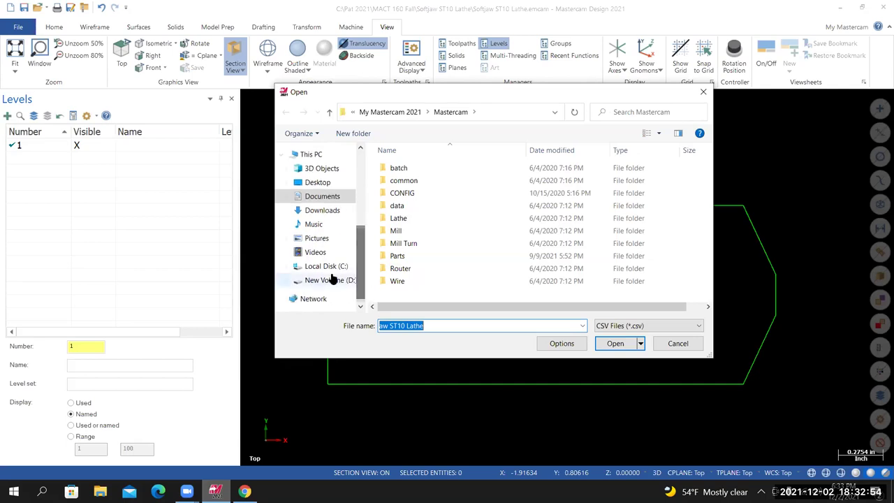
pyautogui.click(344, 264)
pyautogui.doubleClick(404, 217)
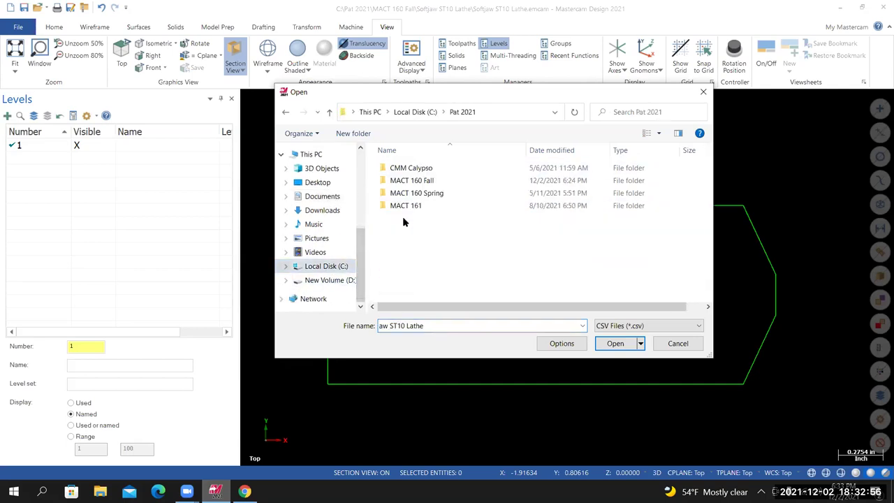
pyautogui.doubleClick(412, 181)
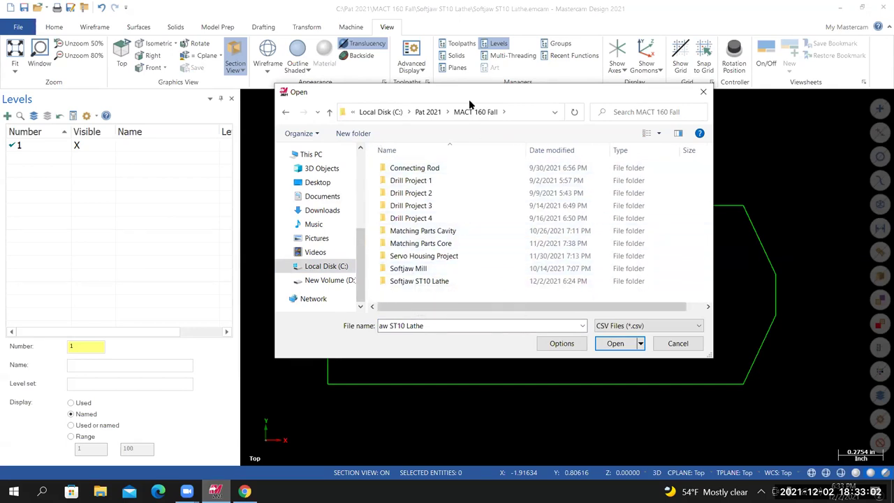
pyautogui.moveTo(472, 95); pyautogui.dragTo(446, 77)
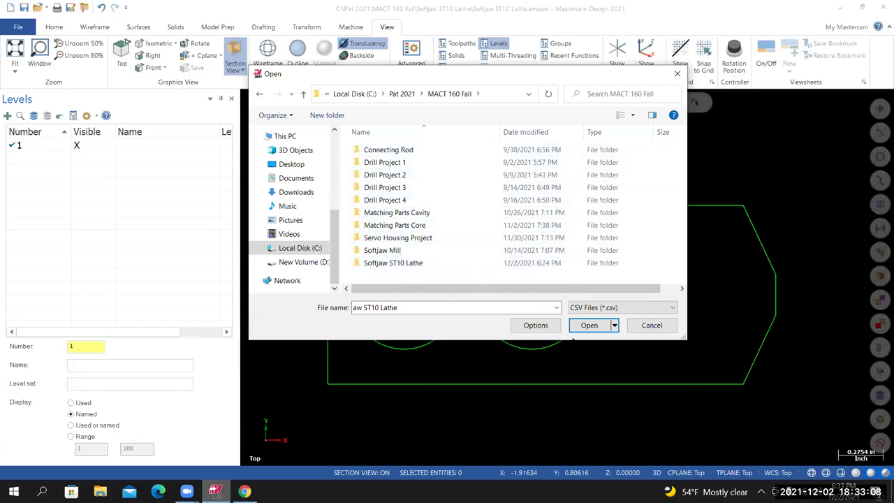
pyautogui.click(675, 77)
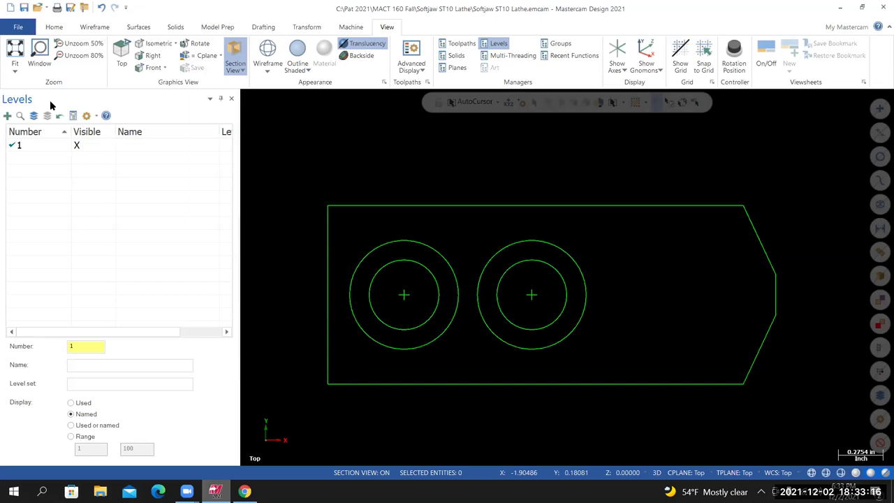
# Save the part file.
pyautogui.click(18, 27)
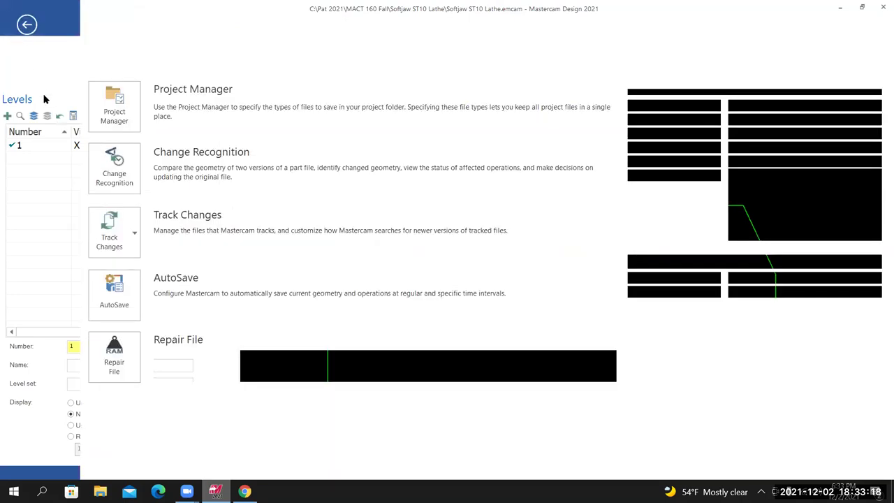
pyautogui.click(24, 146)
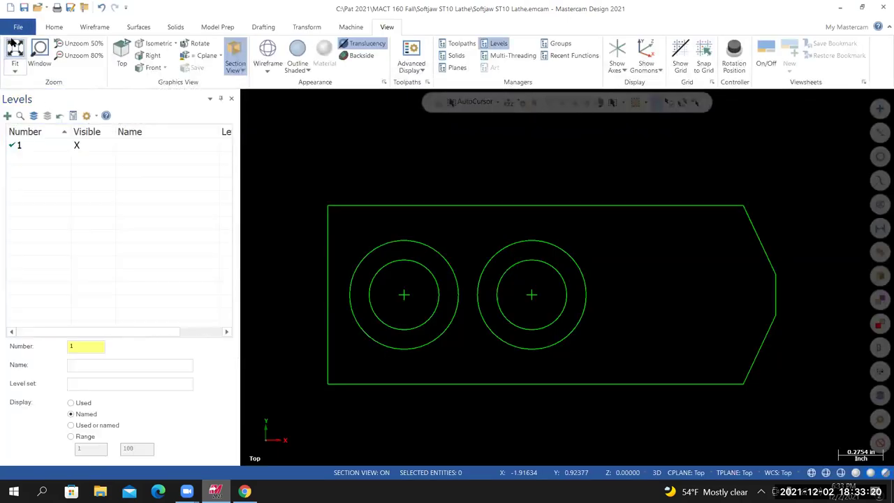
# Open the recent file Servo Housing Project.emcam and widen the Levels manager to show its Entities column.
pyautogui.click(20, 29)
pyautogui.click(24, 88)
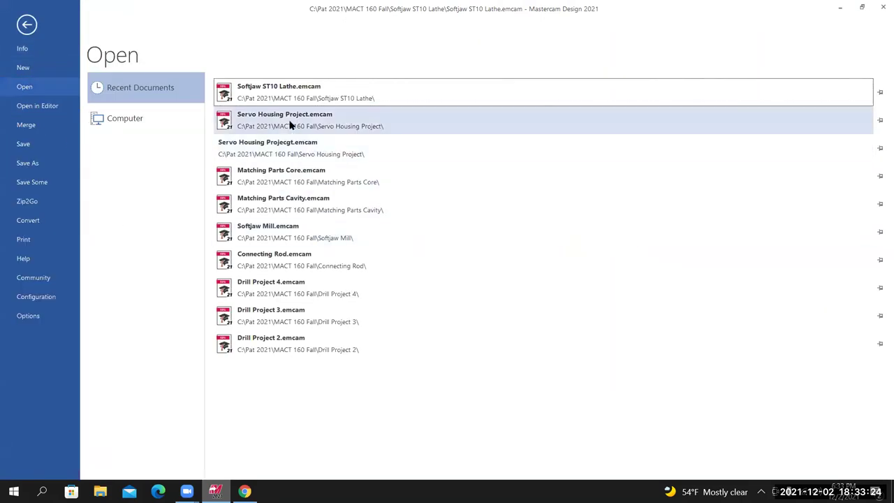
pyautogui.moveTo(293, 120)
pyautogui.click(293, 118)
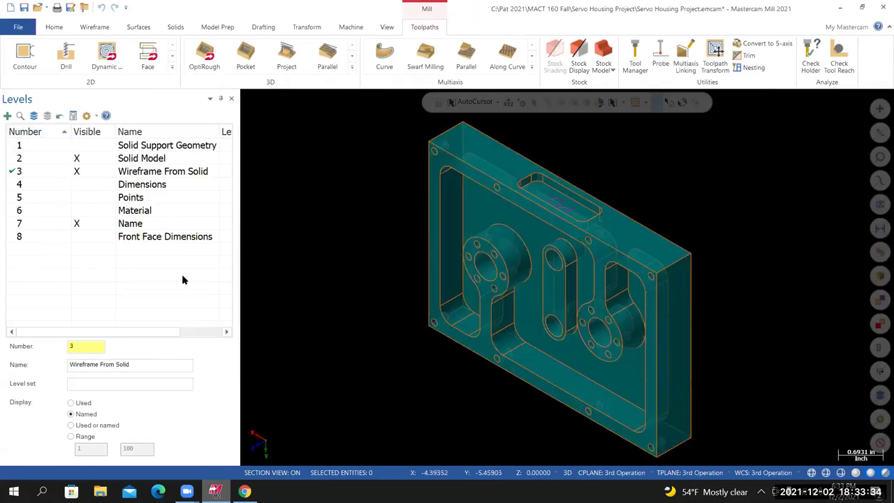
pyautogui.doubleClick(238, 225)
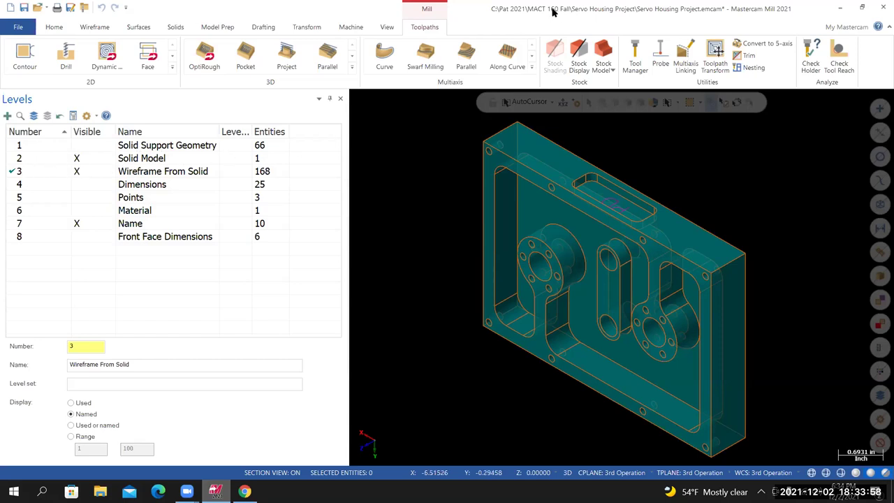
# Export the named levels as a CSV file called Default Levels MACT 160 in C:\Pat 2021\MACT 160 Fall.
pyautogui.rightClick(139, 255)
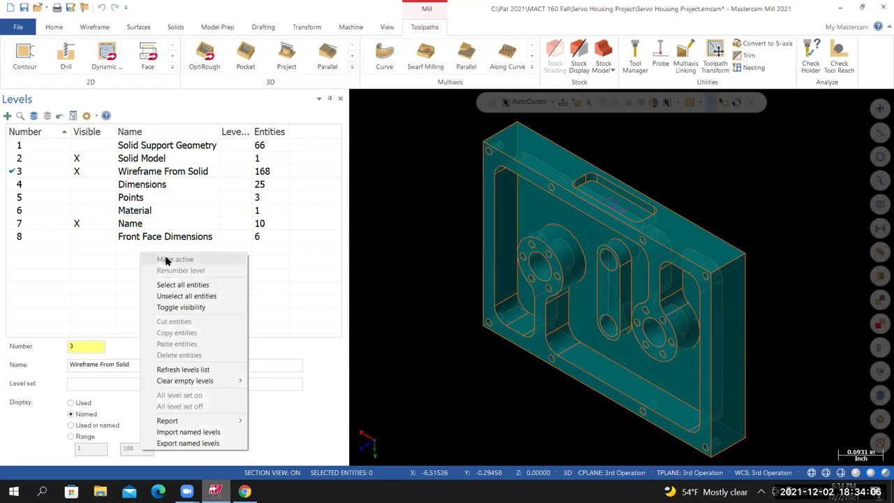
pyautogui.click(180, 444)
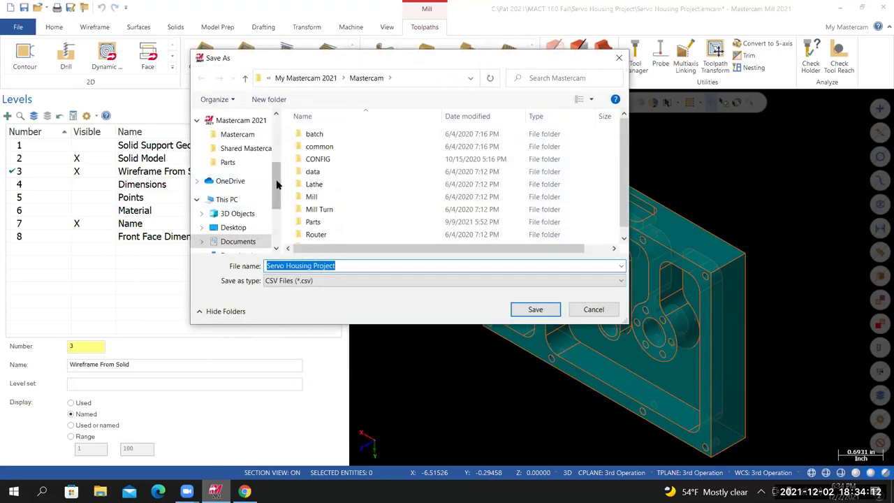
pyautogui.scroll(-3, 244, 216)
pyautogui.click(246, 214)
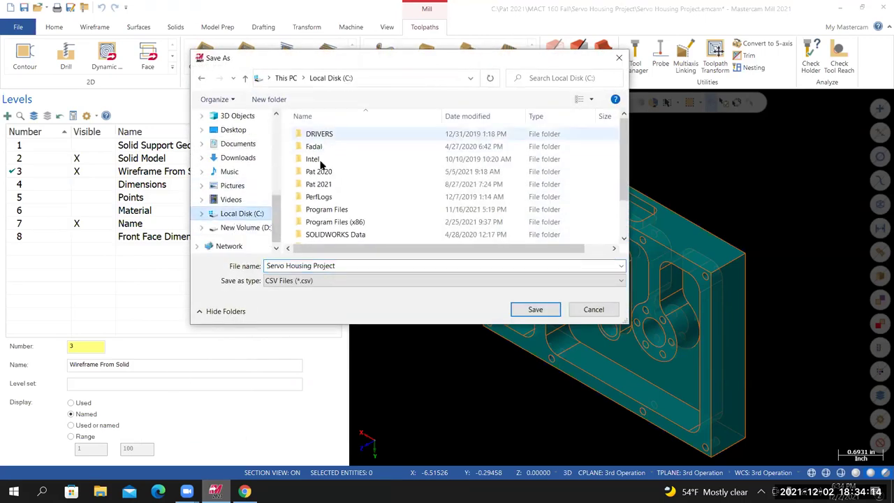
pyautogui.doubleClick(319, 184)
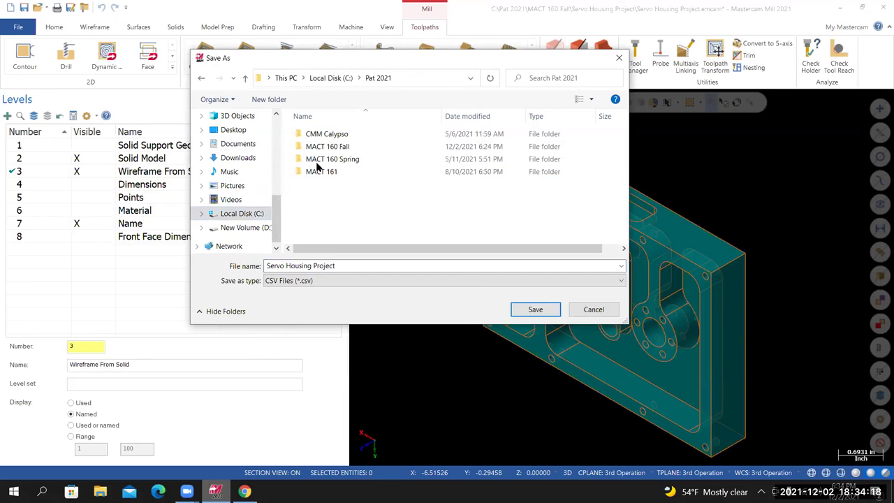
pyautogui.doubleClick(325, 147)
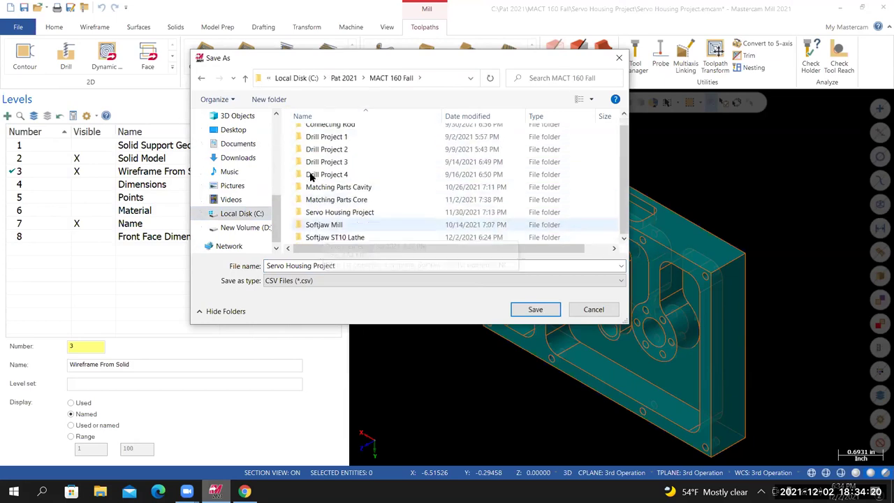
pyautogui.click(231, 267)
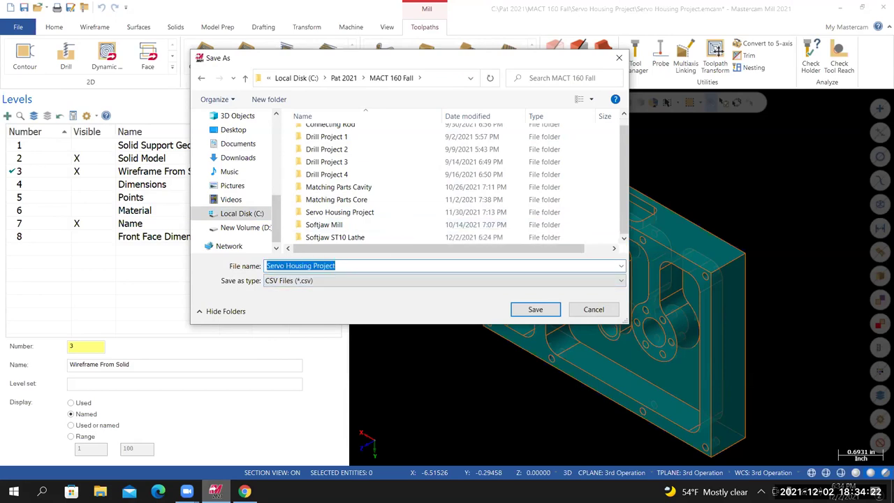
pyautogui.write('Default Levels MACT 1600')
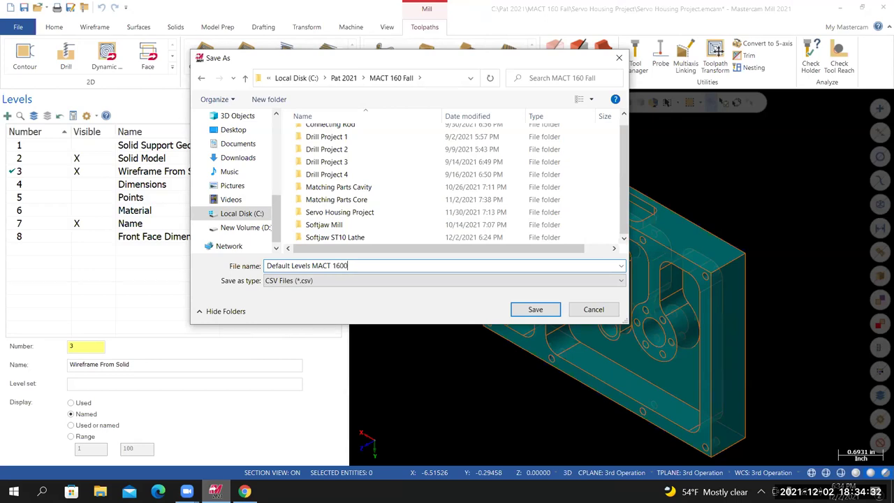
pyautogui.press('BackSpace')
pyautogui.click(535, 309)
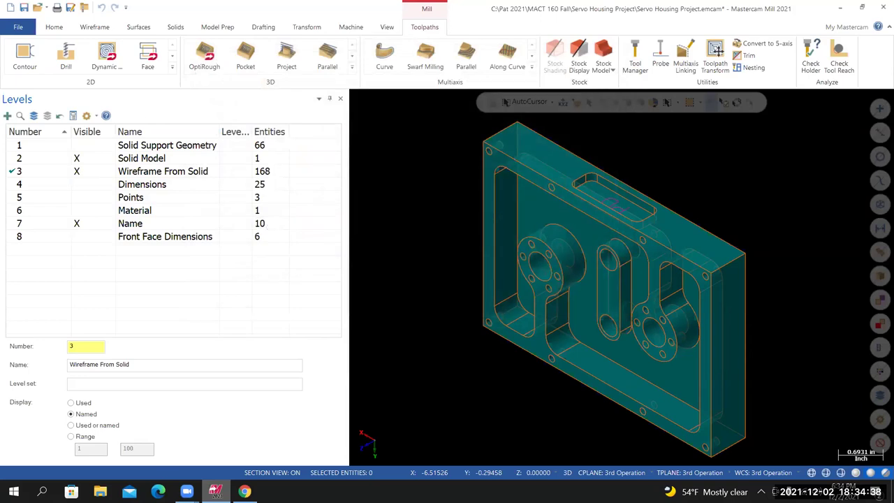
pyautogui.rightClick(120, 267)
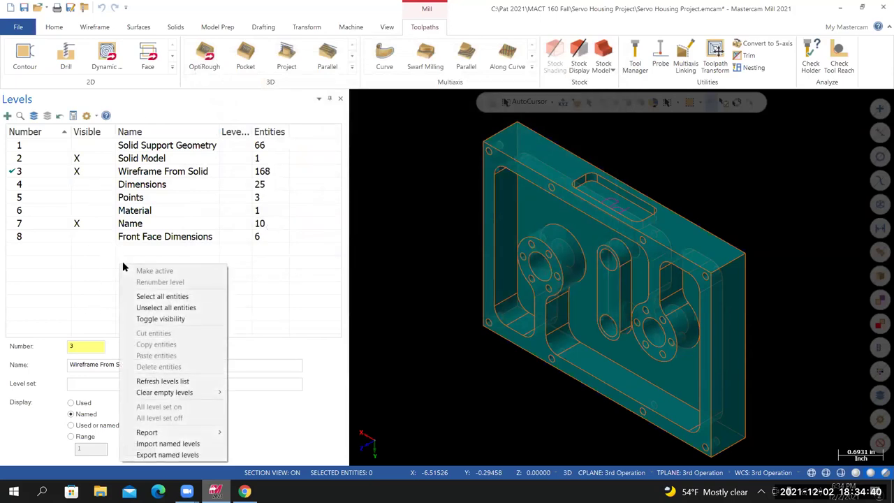
pyautogui.click(166, 454)
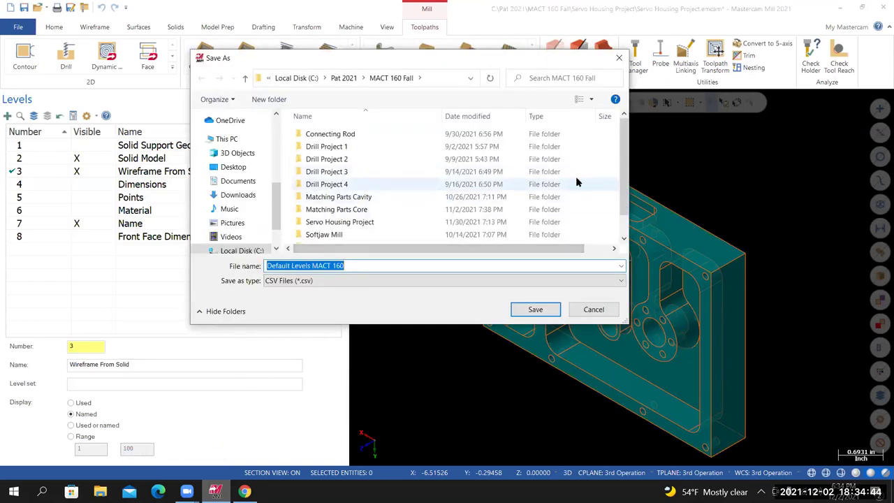
pyautogui.moveTo(624, 168); pyautogui.dragTo(623, 194)
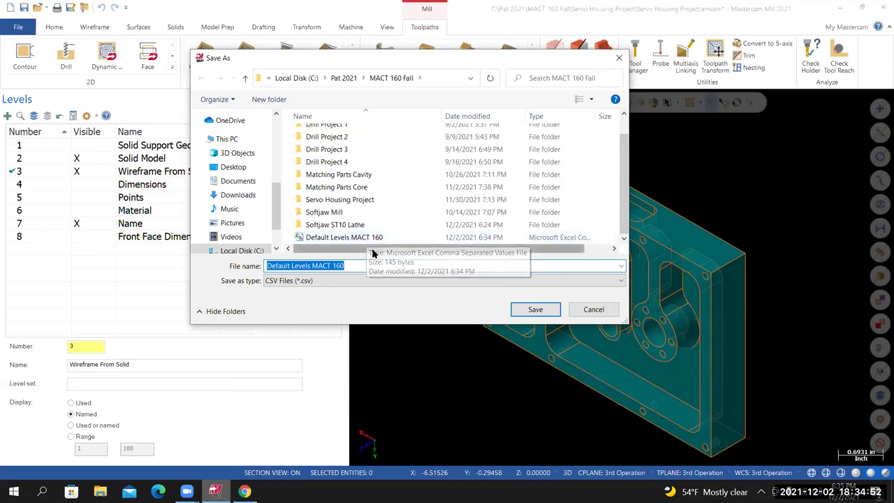
pyautogui.click(535, 310)
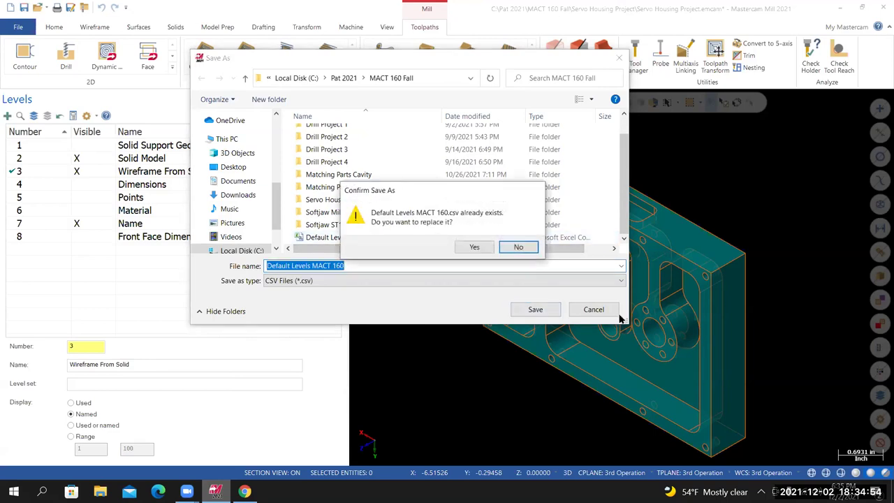
pyautogui.click(521, 246)
pyautogui.click(590, 311)
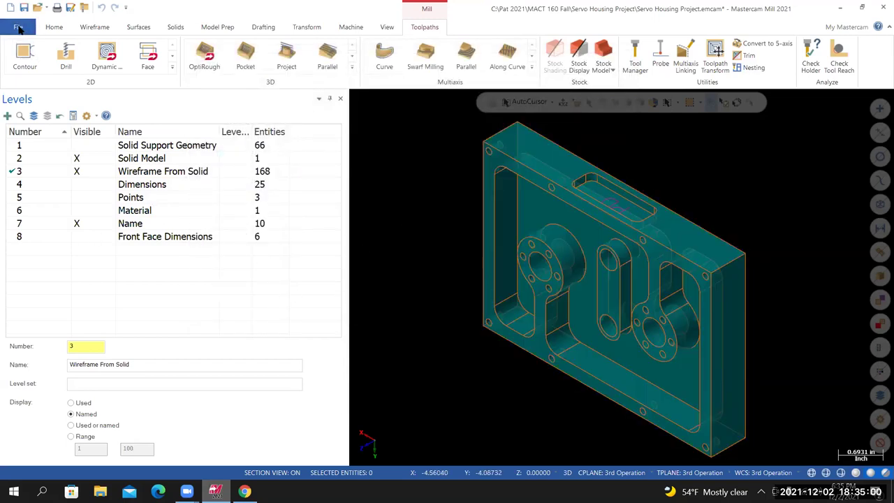
# Reopen the recent file Softjaw ST10 Lathe.emcam.
pyautogui.click(17, 28)
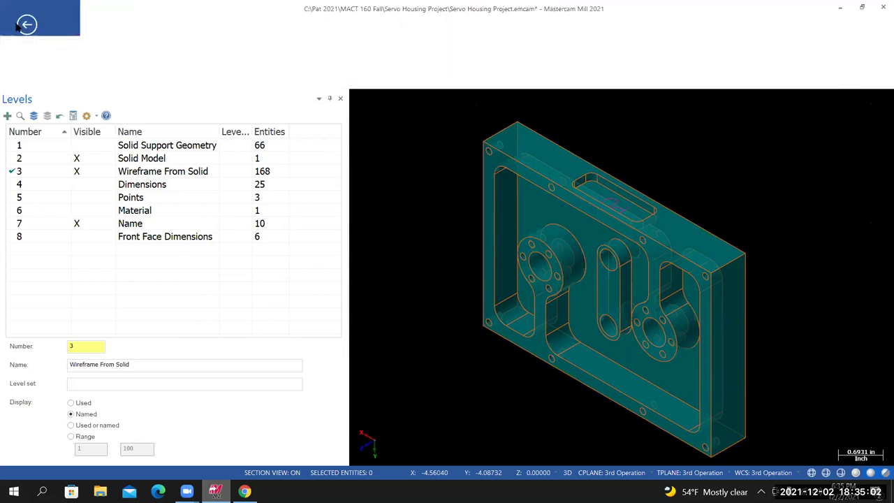
pyautogui.click(25, 87)
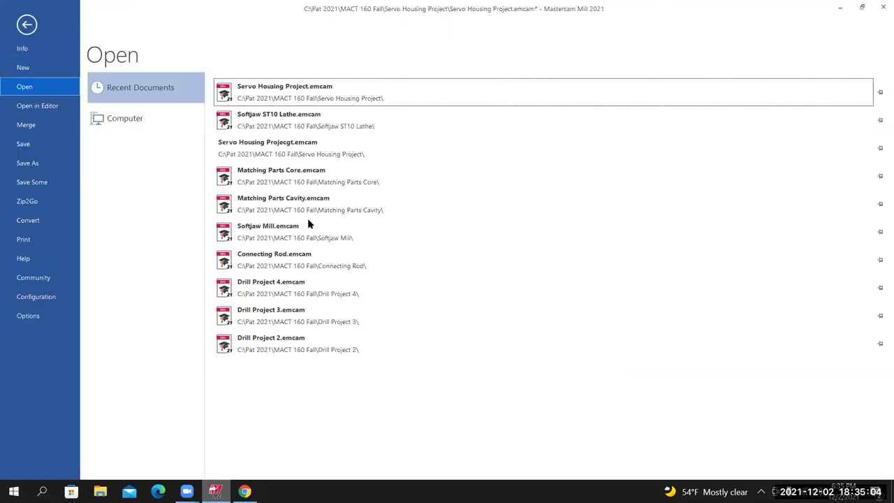
pyautogui.click(271, 124)
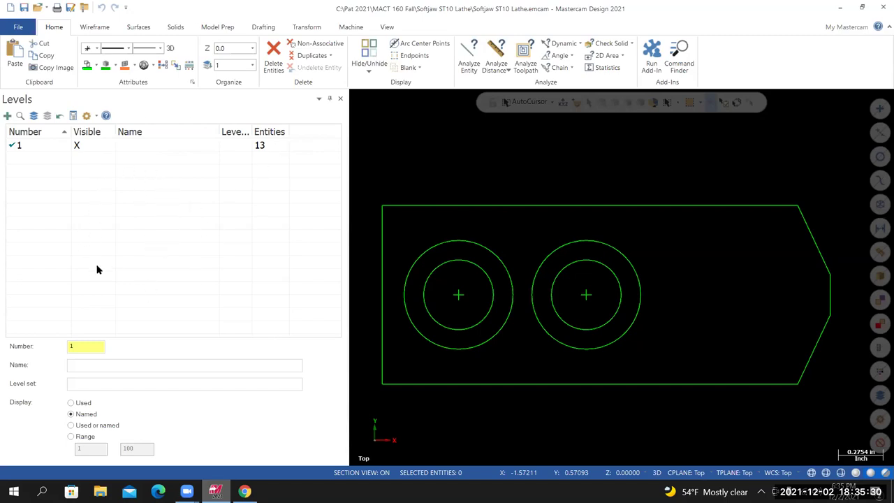
# Import the named levels from Default Levels MACT 160 in C:\Pat 2021\MACT 160 Fall into the softjaw part.
pyautogui.rightClick(125, 234)
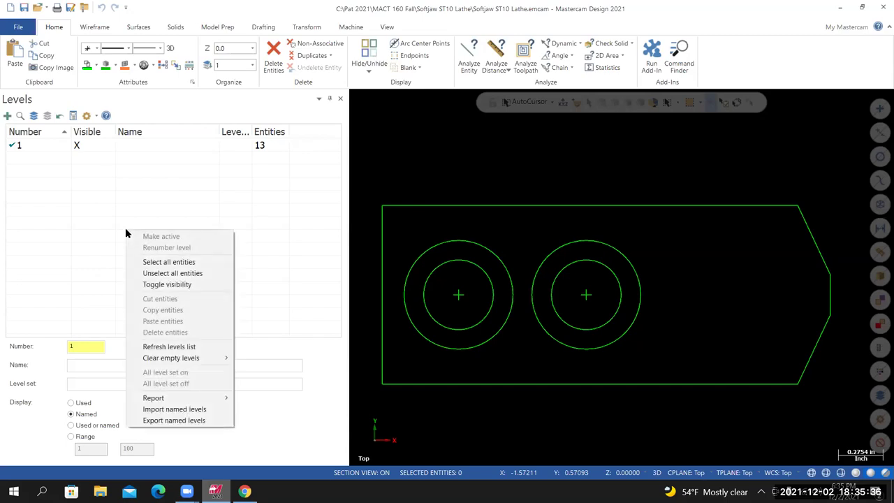
pyautogui.click(180, 409)
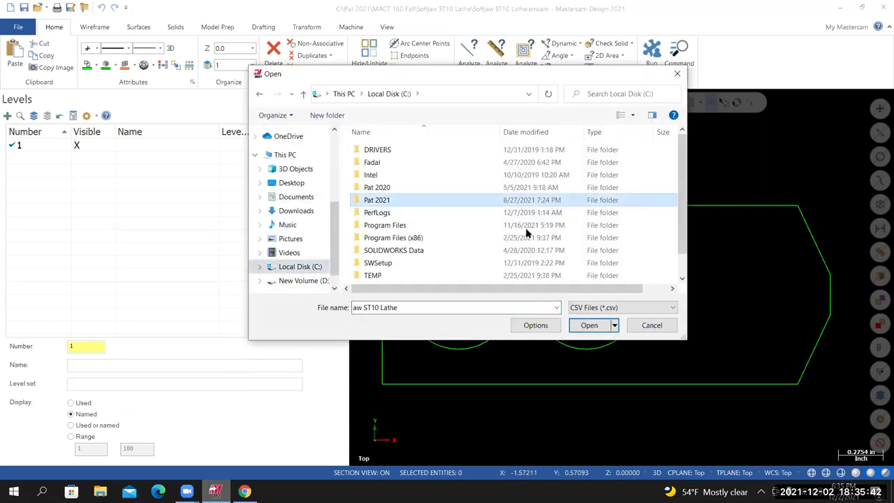
pyautogui.doubleClick(382, 200)
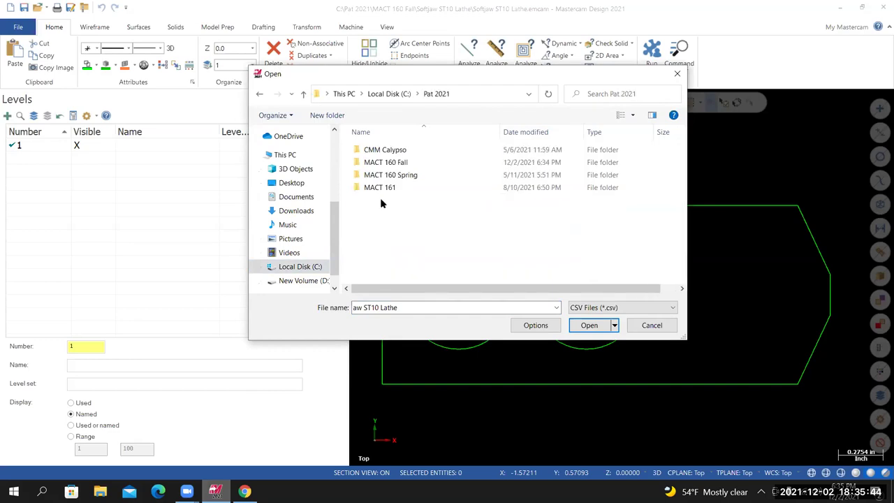
pyautogui.doubleClick(386, 163)
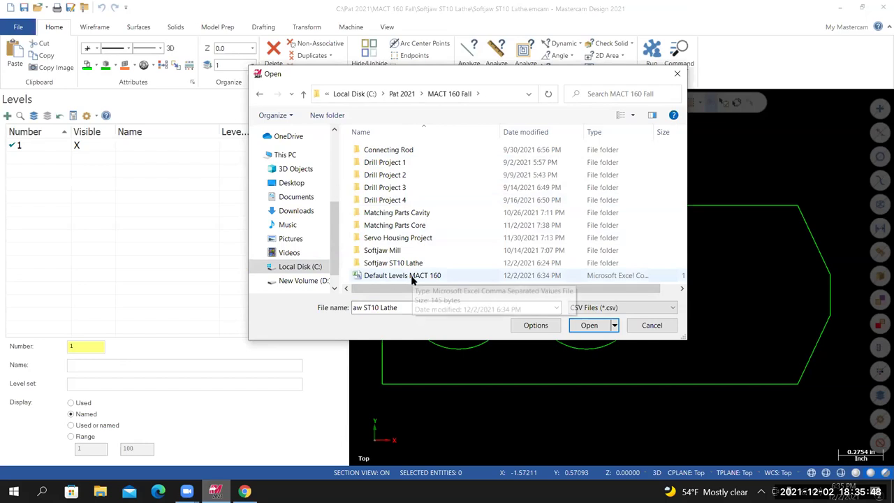
pyautogui.click(407, 275)
pyautogui.click(590, 326)
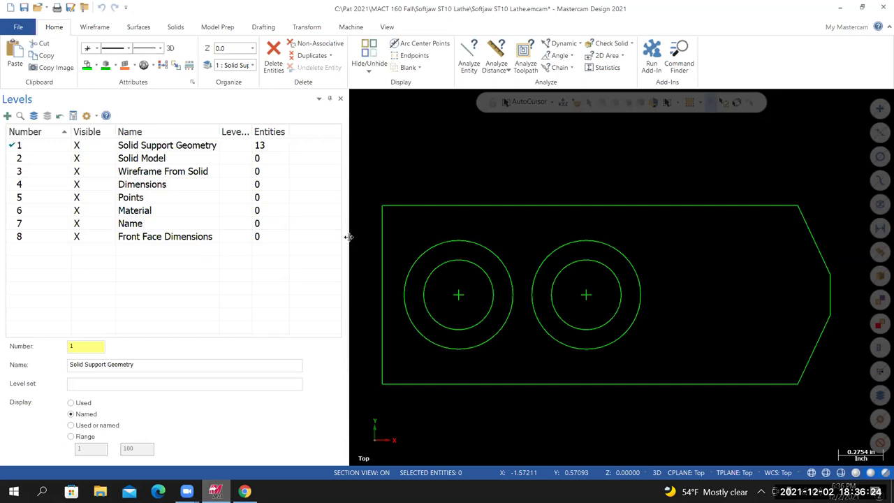
pyautogui.scroll(-3, 731, 261)
pyautogui.scroll(1, 797, 322)
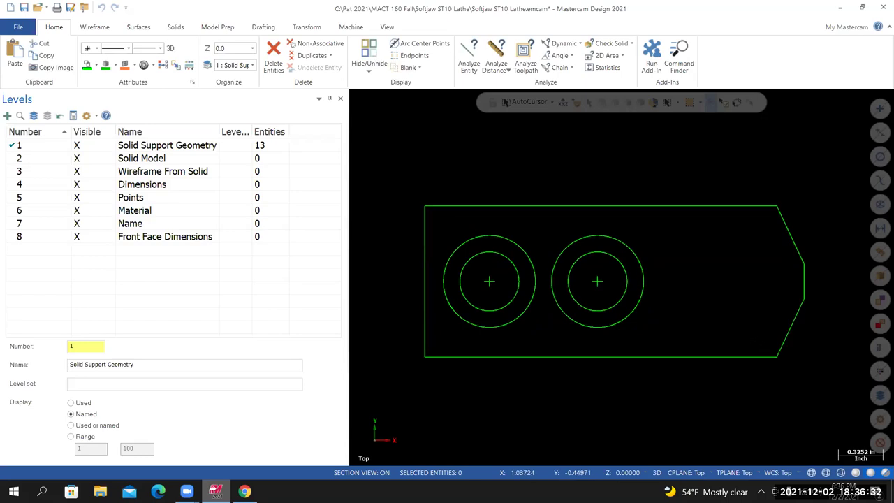
pyautogui.scroll(-1, 652, 325)
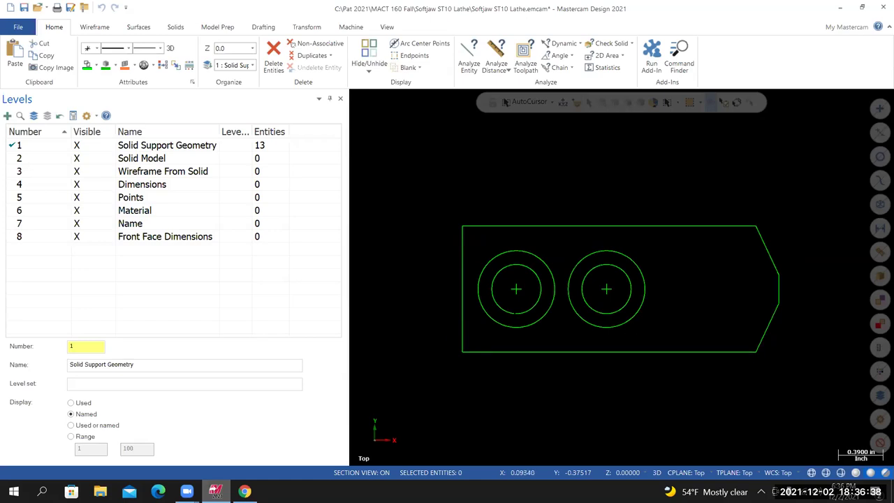
pyautogui.scroll(1, 645, 349)
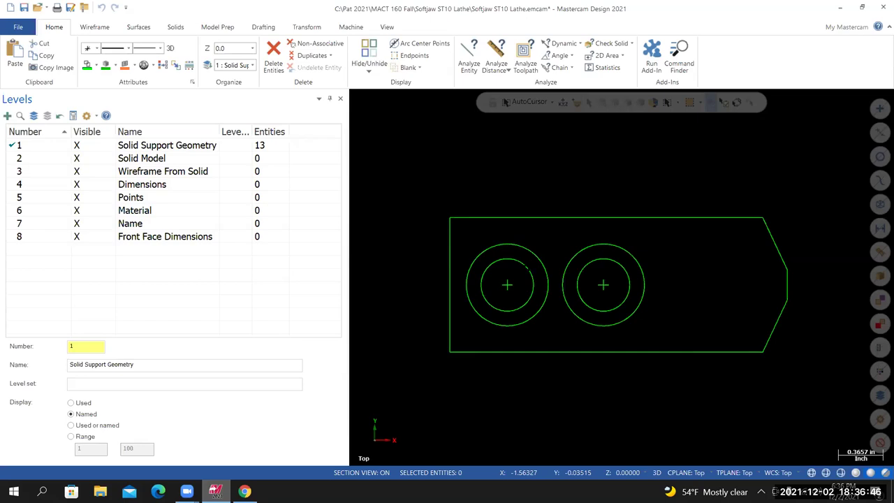
pyautogui.scroll(-3, 598, 271)
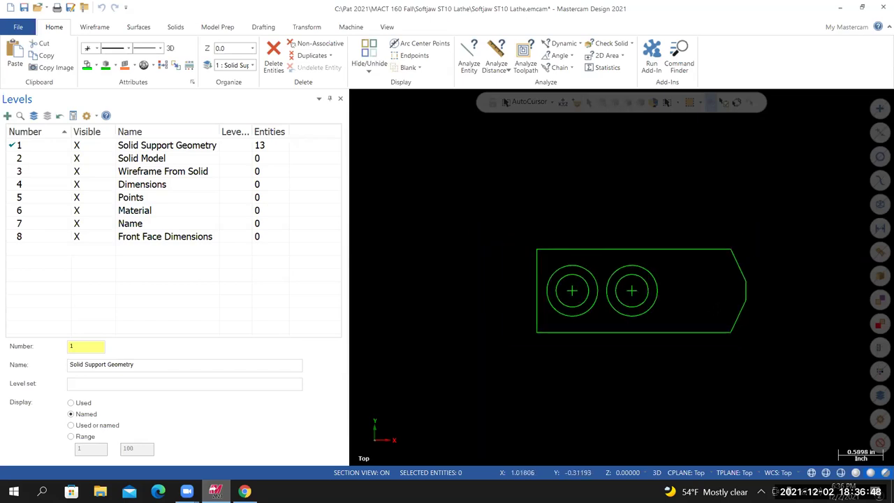
pyautogui.scroll(3, 729, 306)
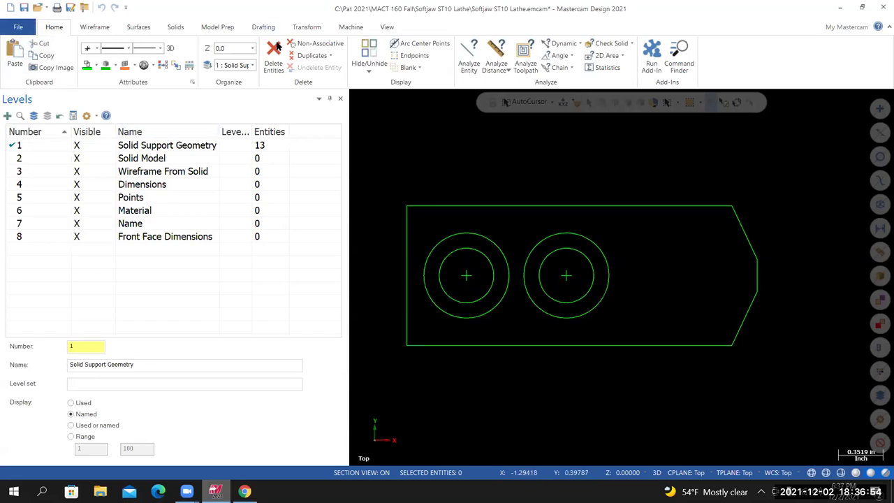
# Delete the duplicate entities from the softjaw geometry, accept the summary and clear the highlight color from the hole center point.
pyautogui.click(311, 55)
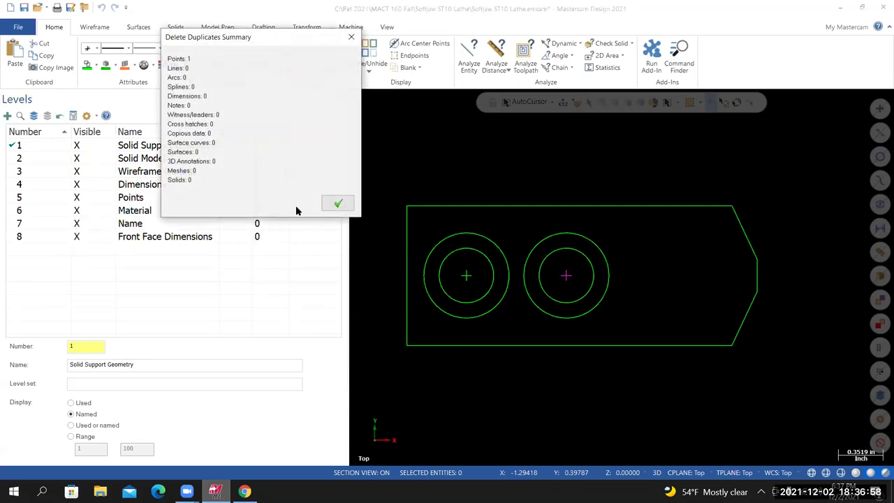
pyautogui.click(338, 202)
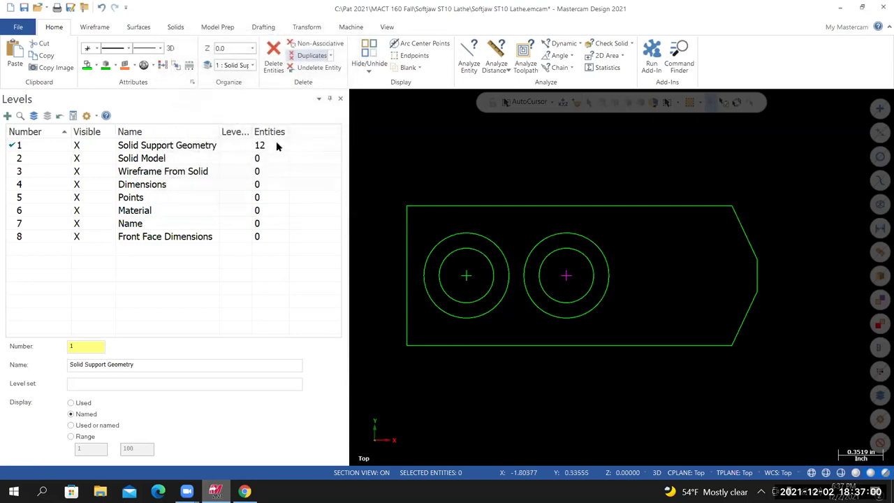
pyautogui.rightClick(492, 151)
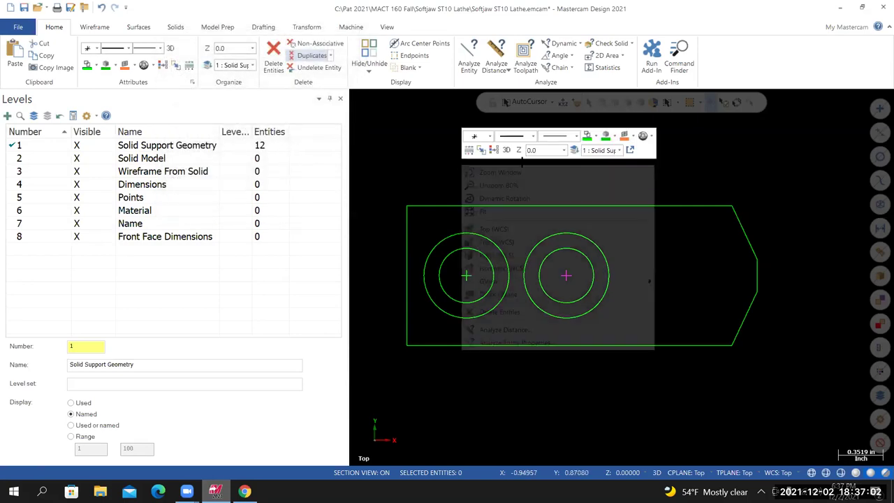
pyautogui.press('Escape')
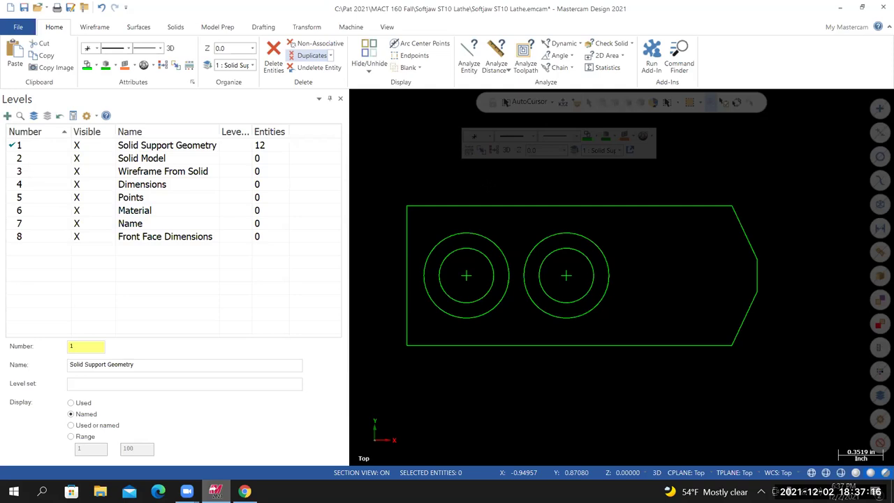
# Switch to Chrome to view the dimensioned softjaw reference drawing.
pyautogui.scroll(-2, 559, 227)
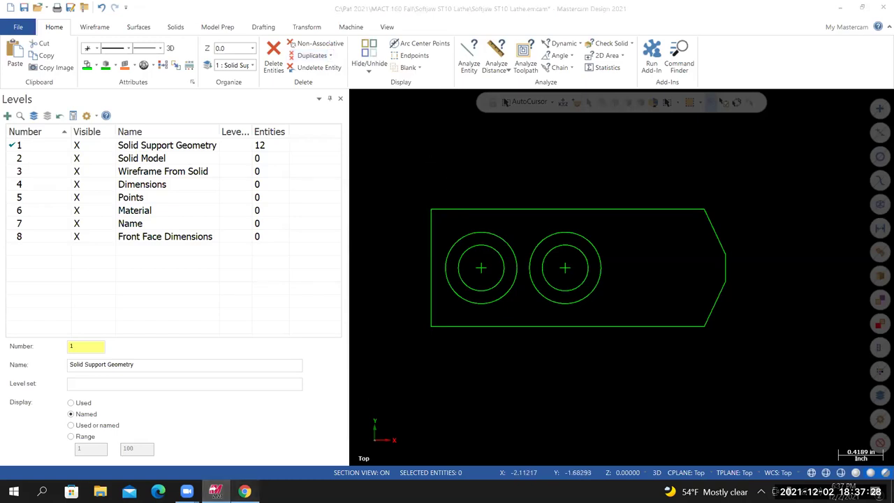
pyautogui.click(244, 492)
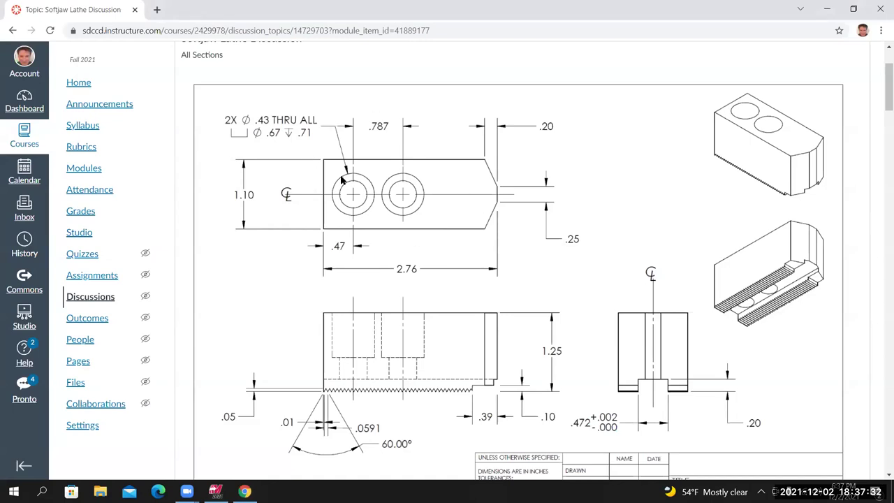
# Switch back to Mastercam, make level 4 Dimensions the active level, set the wireframe color to red and narrow the Levels manager.
pyautogui.moveTo(244, 488)
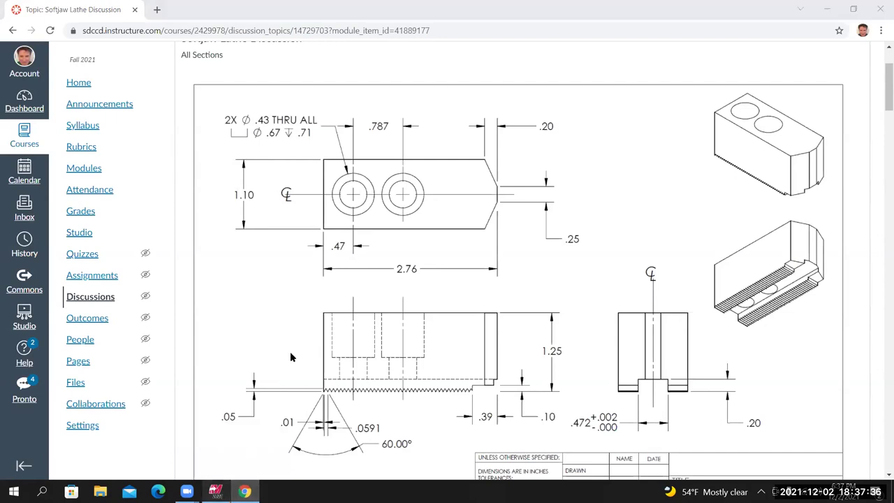
pyautogui.hotkey('alt', 'Tab')
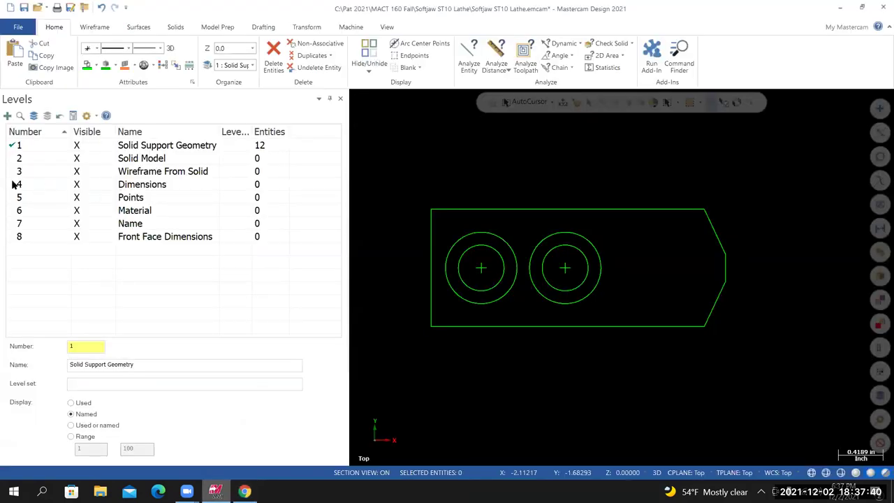
pyautogui.click(16, 184)
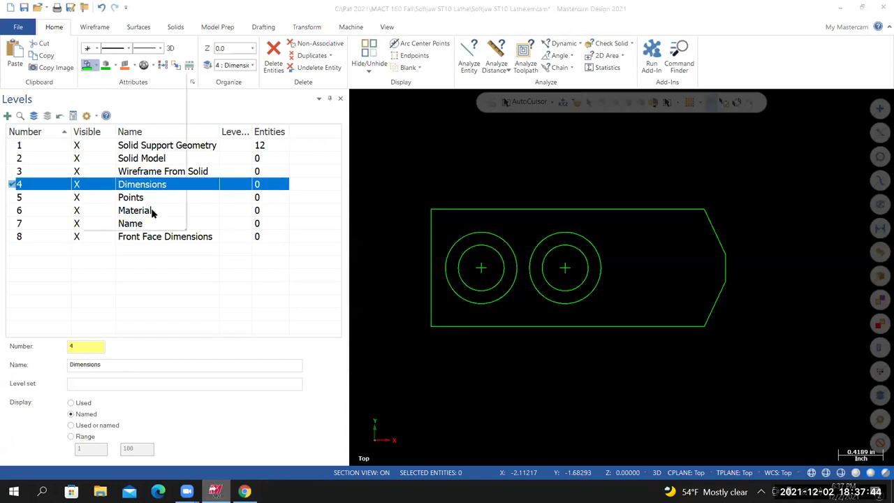
pyautogui.click(87, 65)
pyautogui.click(338, 184)
pyautogui.scroll(-1, 345, 180)
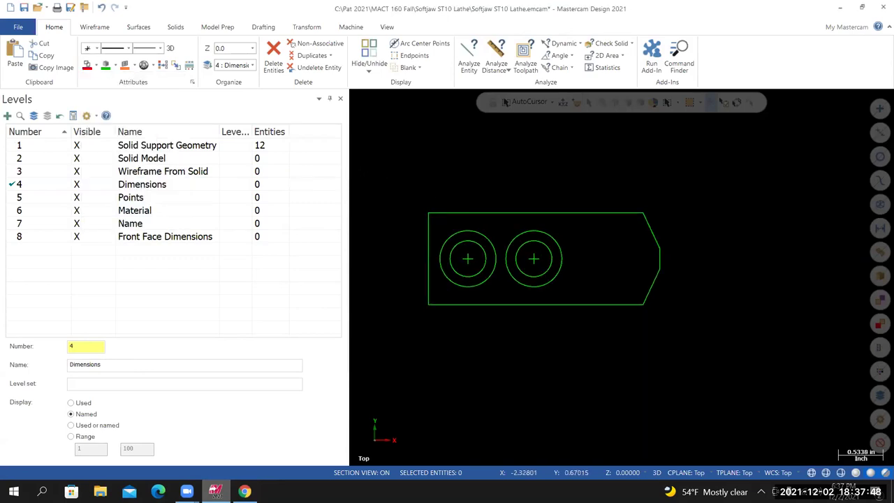
pyautogui.moveTo(350, 280); pyautogui.dragTo(301, 279)
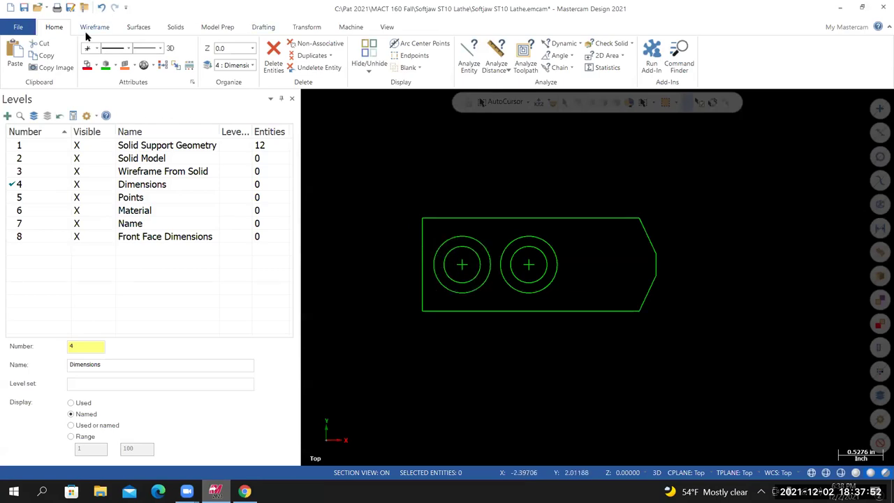
# Add a Smart Dimension for the part's overall length between its two vertical ends, placed below the part with the arrows inside.
pyautogui.click(269, 29)
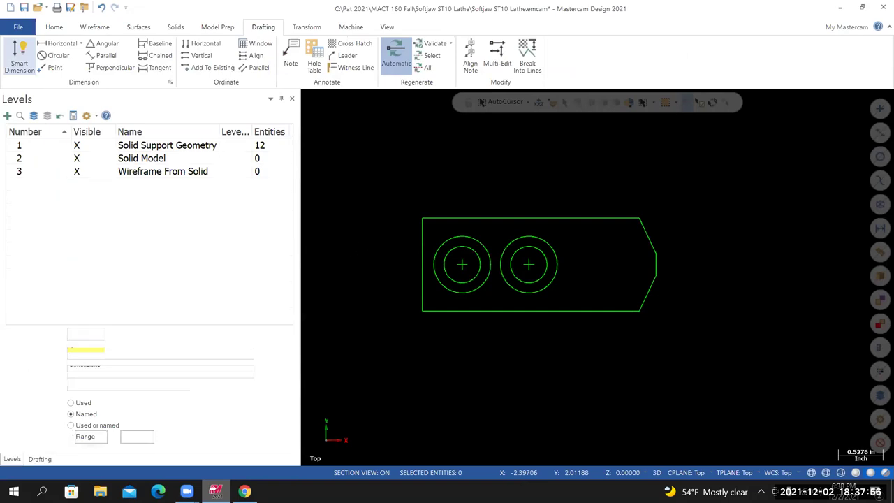
pyautogui.scroll(-2, 370, 202)
pyautogui.scroll(2, 346, 189)
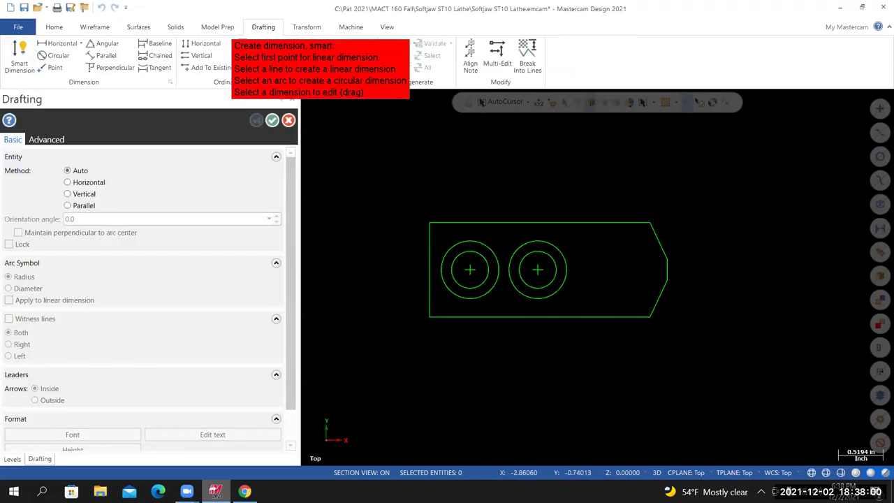
pyautogui.click(244, 491)
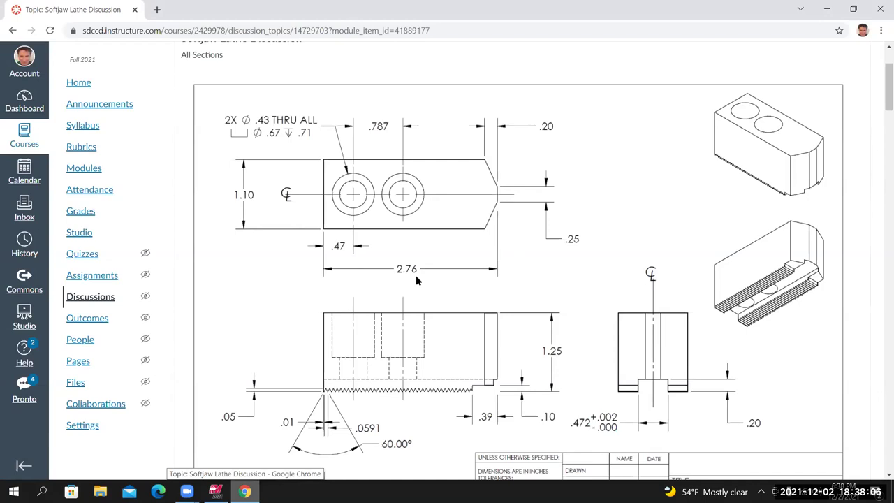
pyautogui.hotkey('alt', 'Tab')
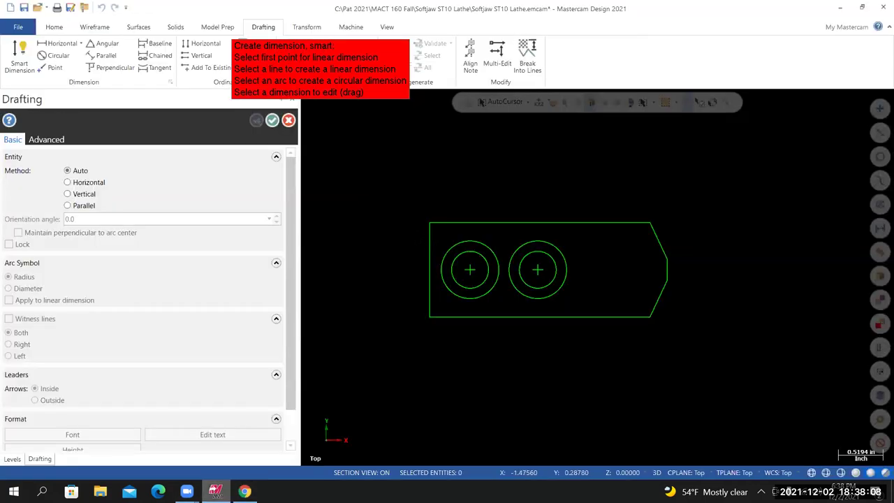
pyautogui.click(430, 269)
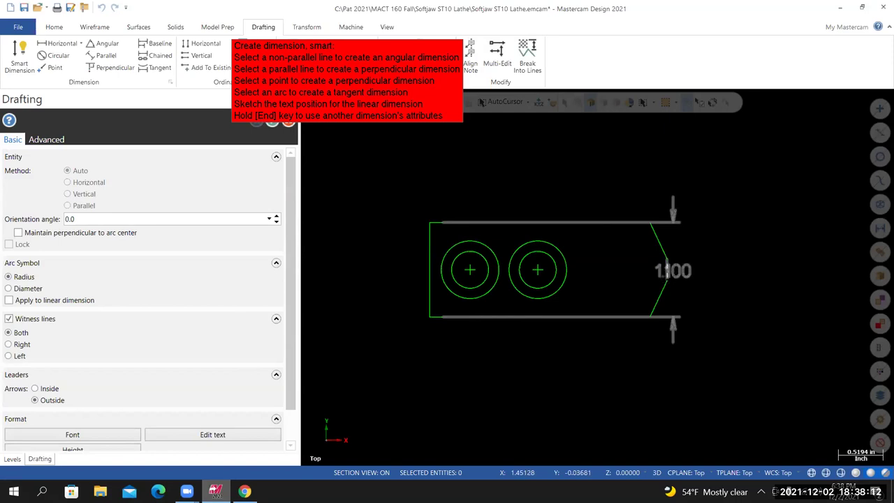
pyautogui.click(667, 270)
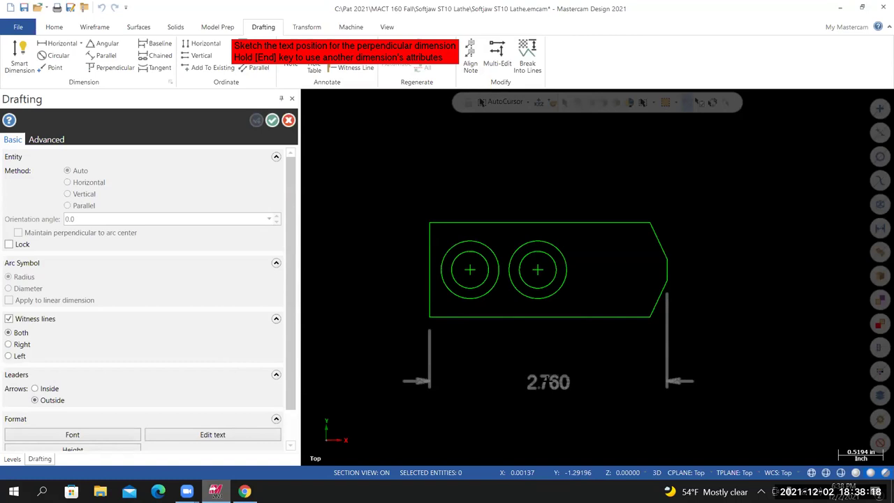
pyautogui.press('a')
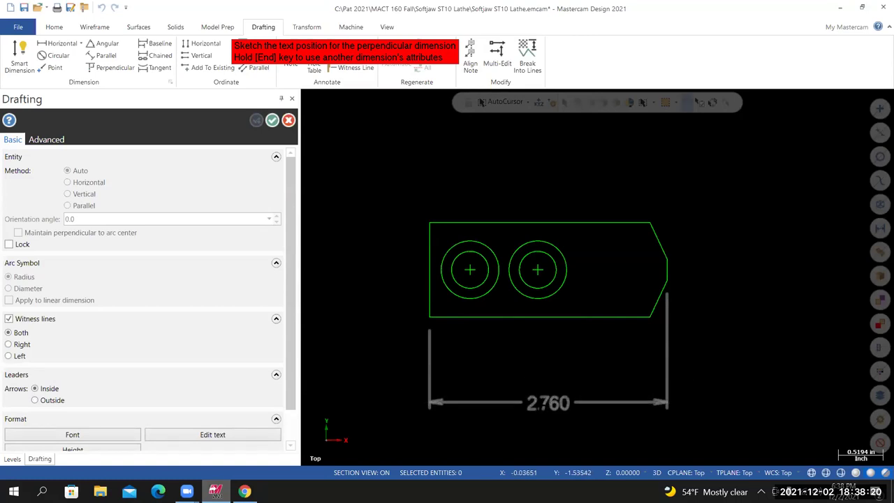
pyautogui.click(548, 405)
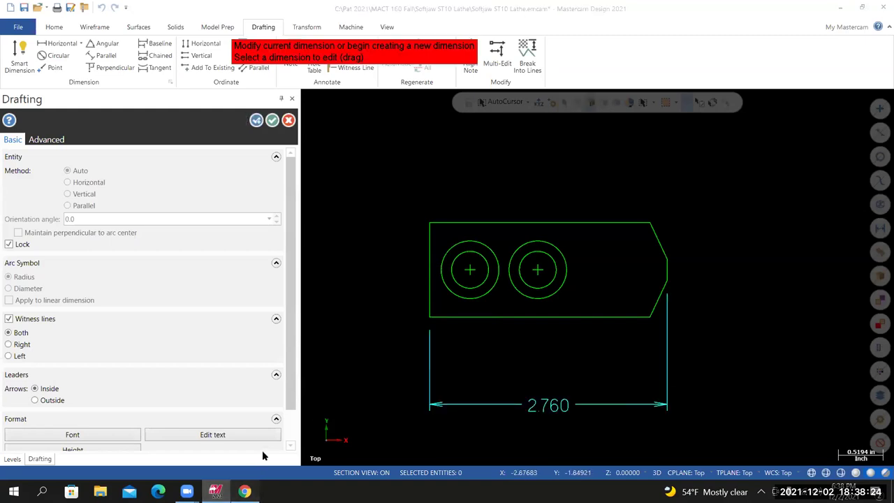
# Dimension the part's overall width between the two long horizontal edges, placing the text beyond the square end.
pyautogui.hotkey('alt', 'Tab')
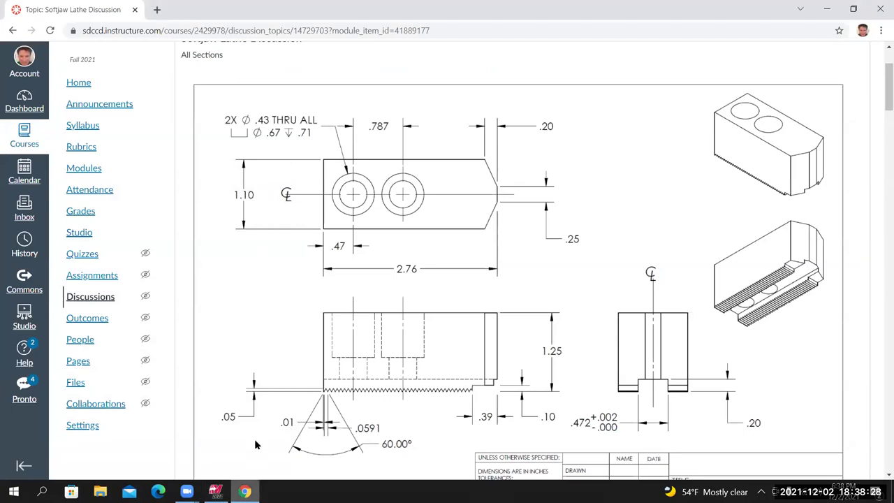
pyautogui.click(215, 491)
pyautogui.rightClick(215, 491)
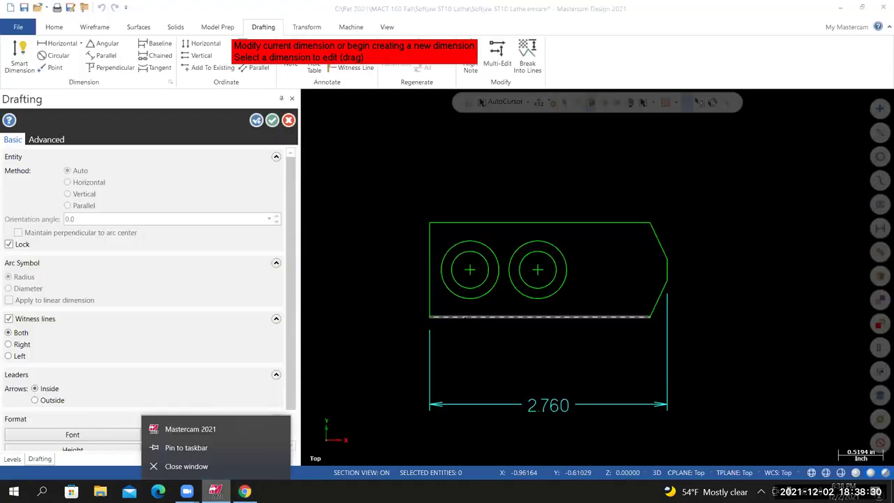
pyautogui.click(482, 222)
pyautogui.click(461, 316)
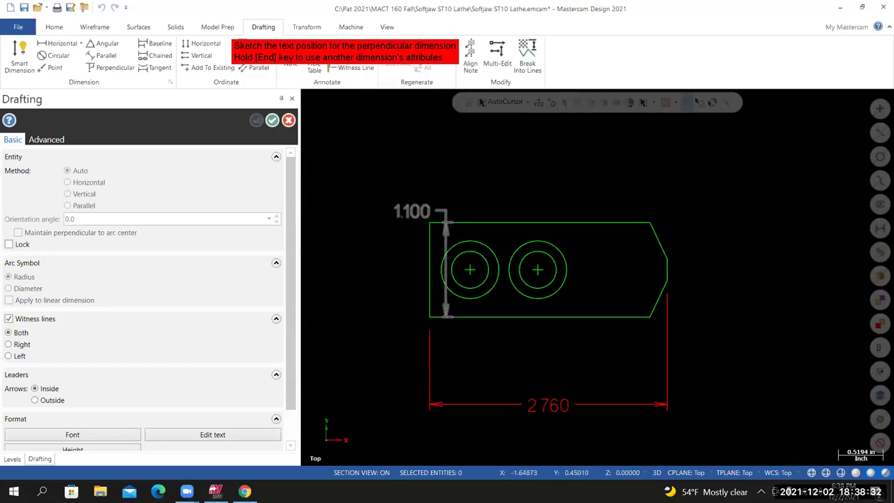
pyautogui.click(323, 271)
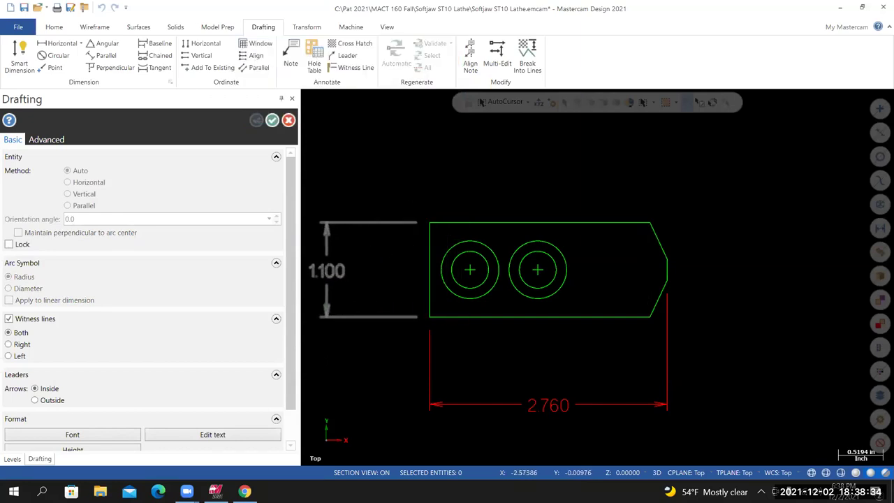
# Check the drawing in Chrome, then dimension the horizontal distance from the part's square end to the nearest hole center in Mastercam.
pyautogui.click(245, 491)
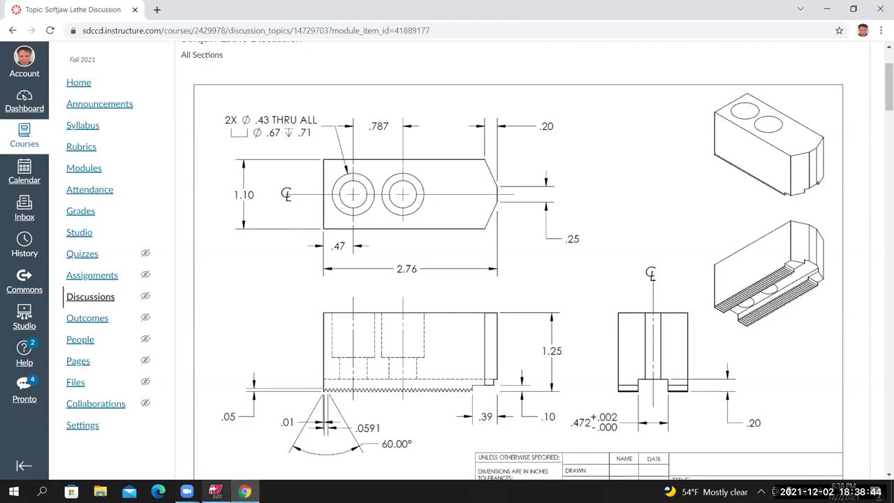
pyautogui.click(215, 492)
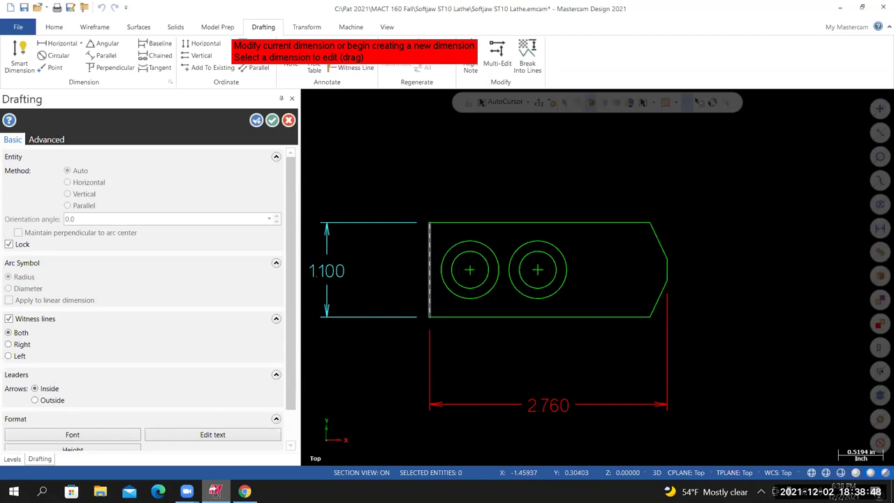
pyautogui.click(429, 271)
pyautogui.click(469, 269)
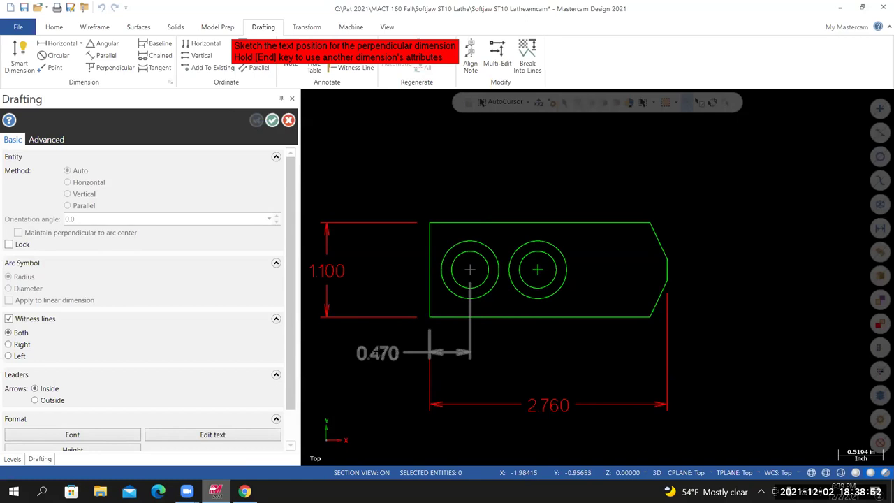
pyautogui.click(378, 352)
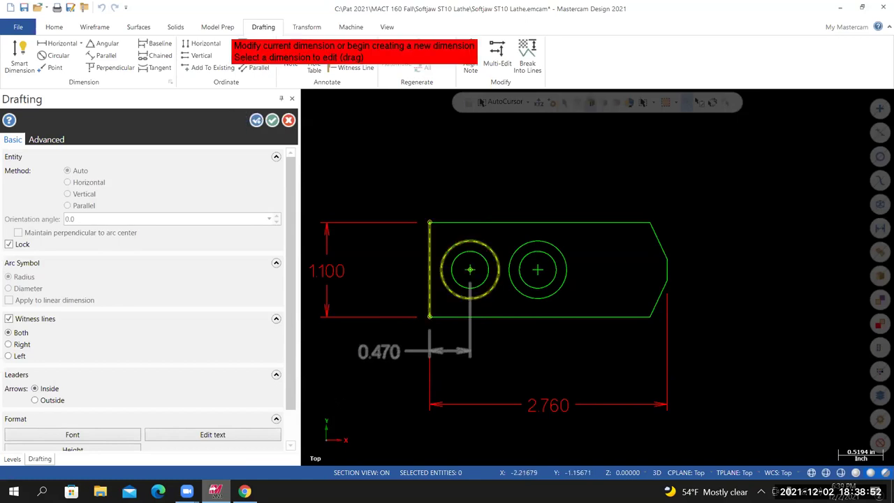
# Check the drawing in Chrome, then dimension the horizontal spacing between the two hole centers in Mastercam, placed above the part.
pyautogui.click(244, 491)
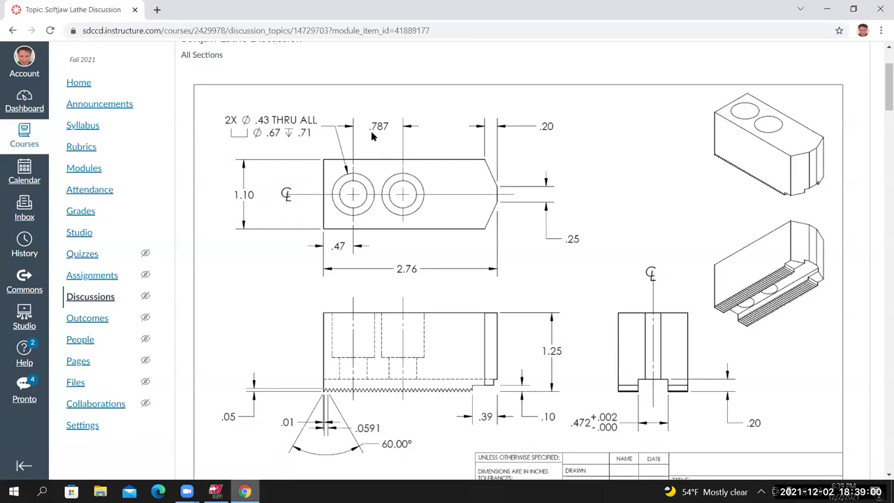
pyautogui.click(215, 491)
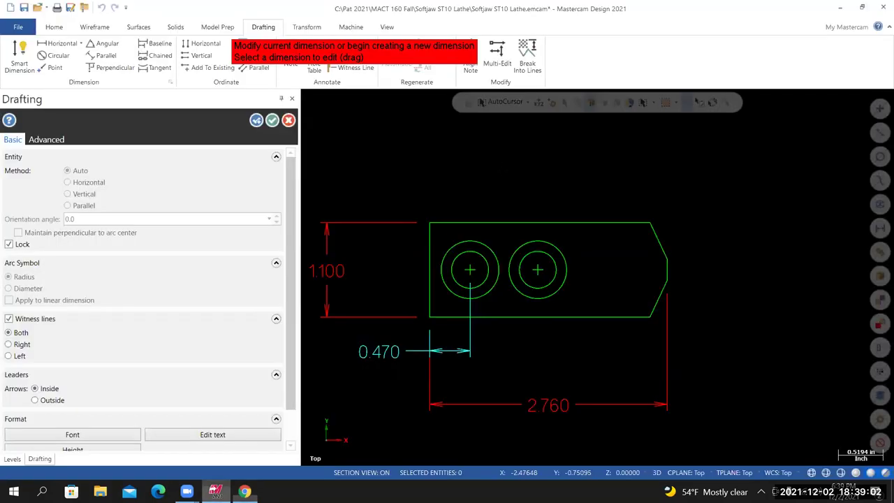
pyautogui.click(469, 270)
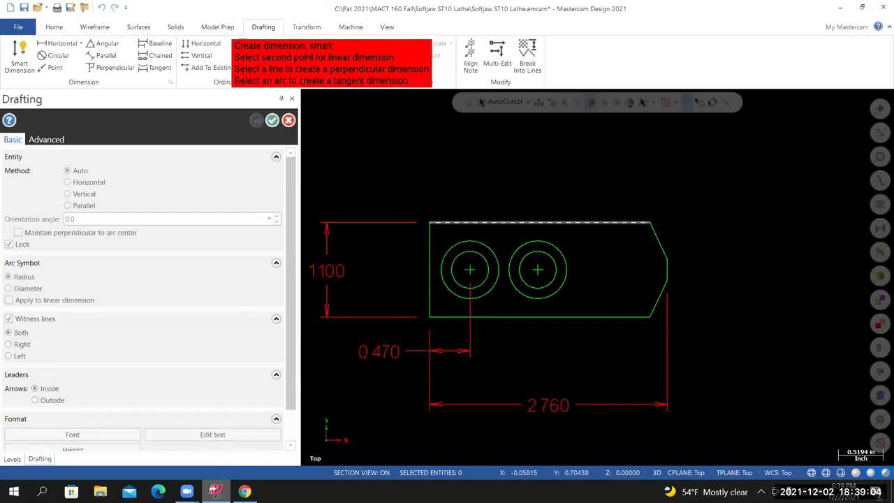
pyautogui.click(538, 270)
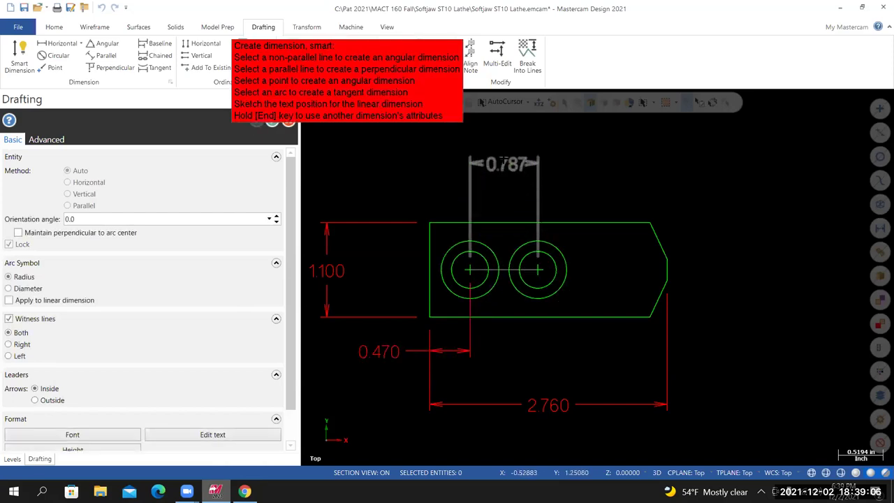
pyautogui.click(580, 143)
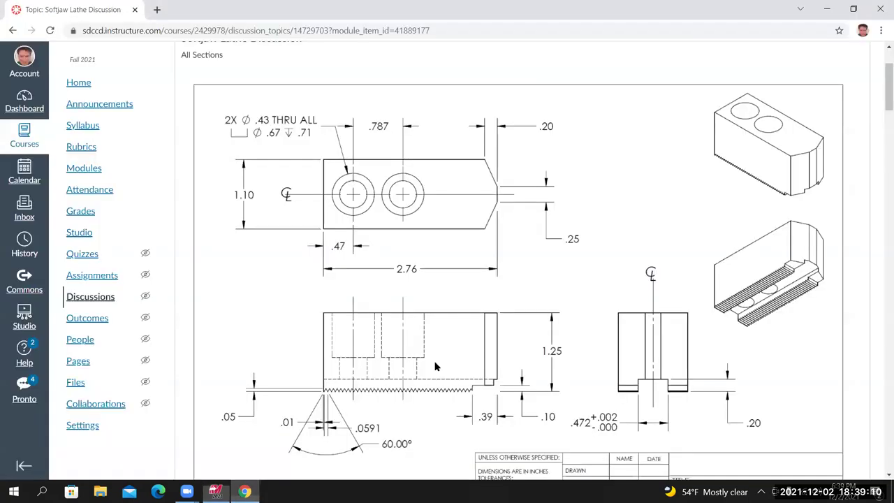
# Dimension the vertical distance from the part's lower edge to the center of the hole nearest the square end.
pyautogui.click(245, 491)
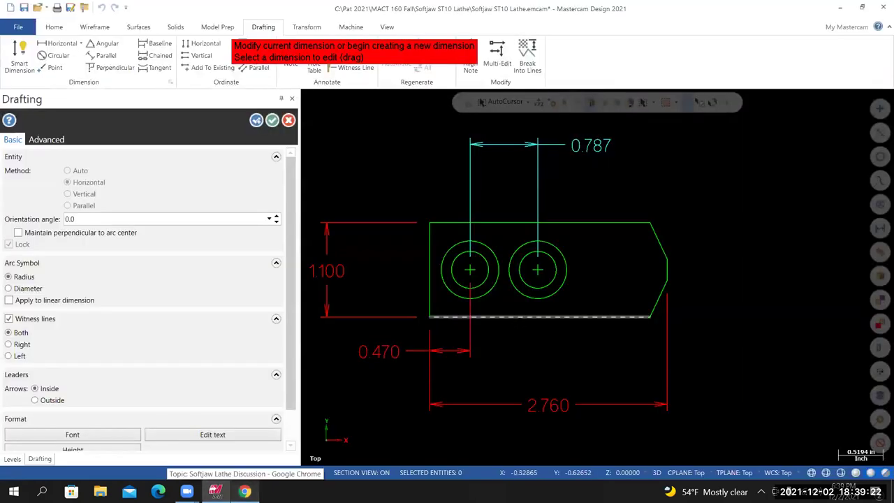
pyautogui.click(510, 317)
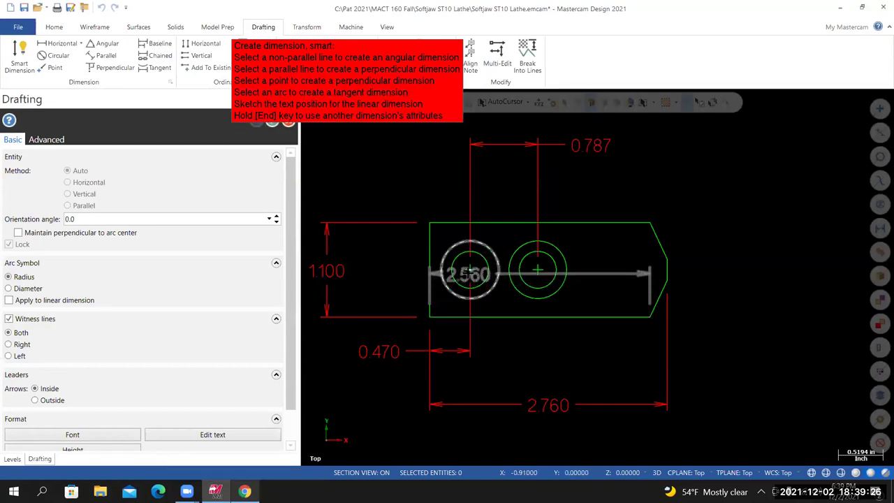
pyautogui.click(470, 270)
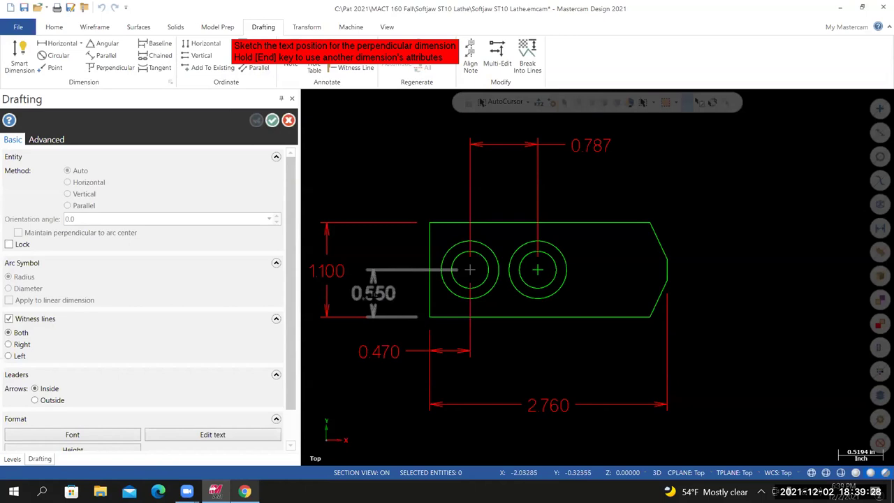
pyautogui.click(373, 293)
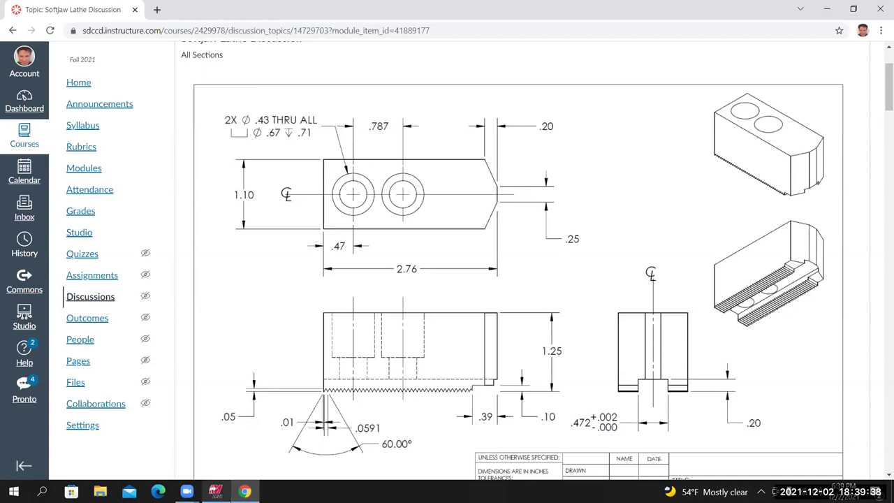
# Dimension the short vertical edge at the part's tapered end, placing the text outside the part and below the edge.
pyautogui.hotkey('alt', 'Tab')
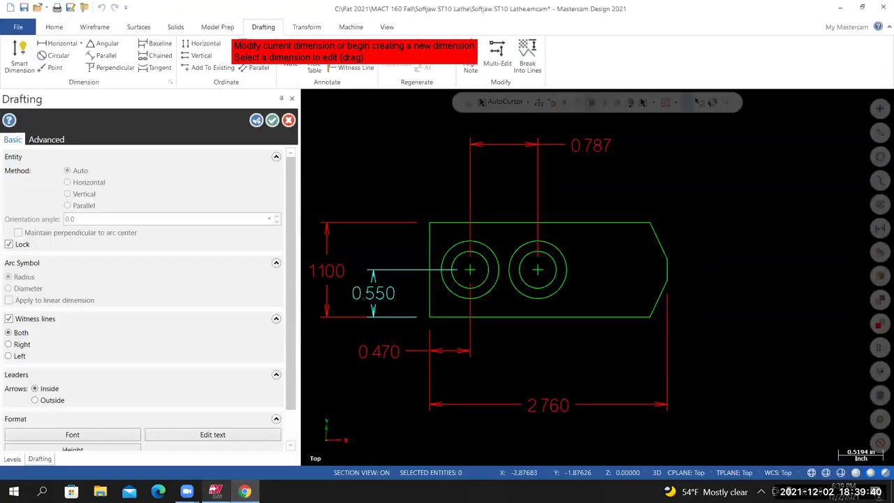
pyautogui.click(667, 269)
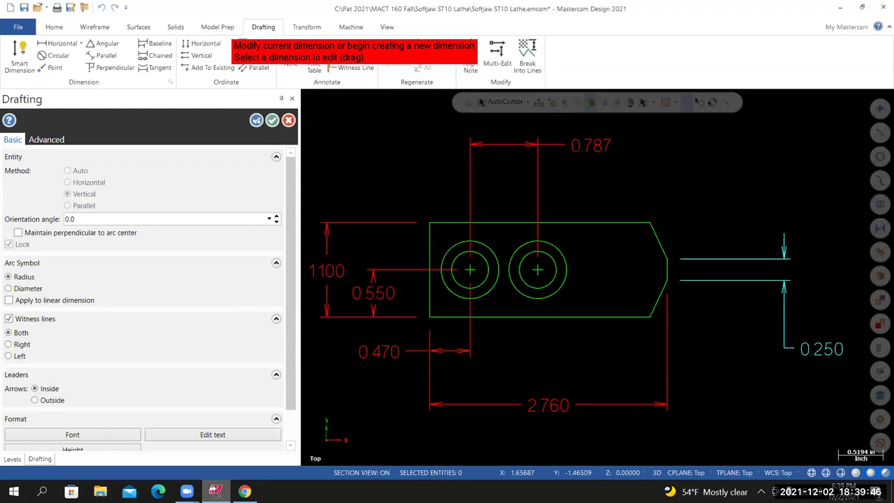
# Check the drawing in Chrome, then dimension the horizontal length of the tapered end in Mastercam, placing the text above and outside the part.
pyautogui.hotkey('alt', 'Tab')
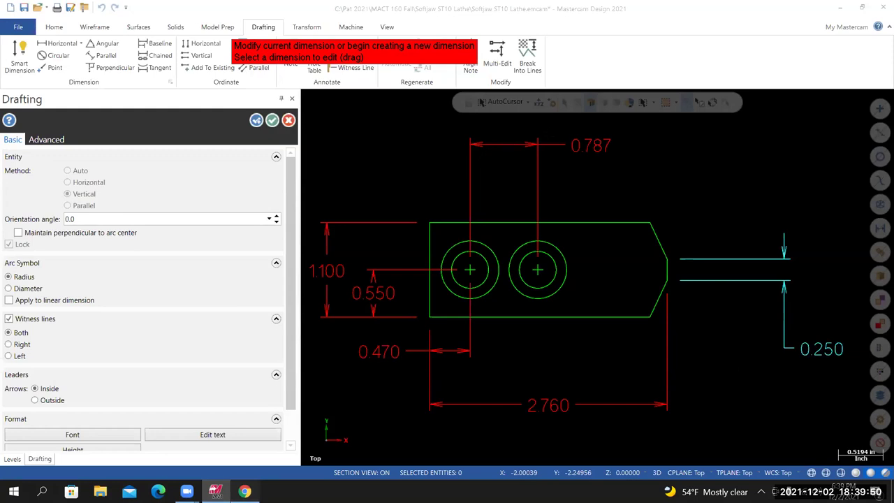
pyautogui.click(244, 491)
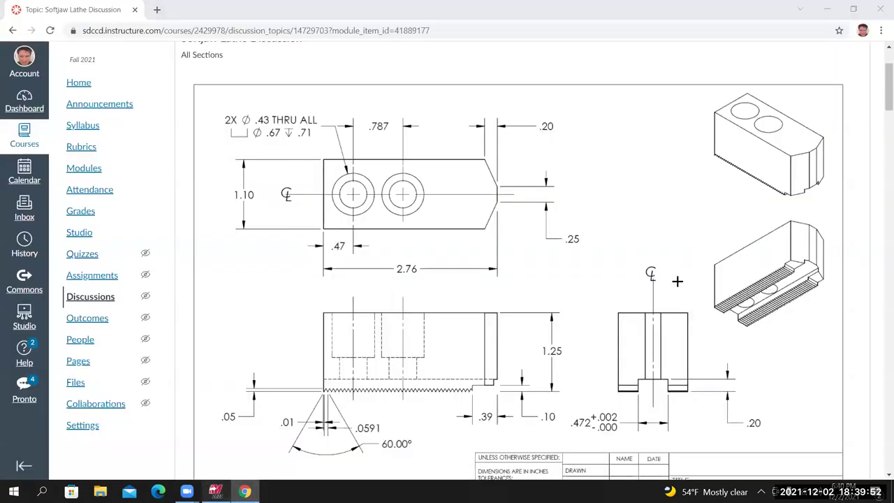
pyautogui.hotkey('alt', 'Tab')
pyautogui.scroll(4, 650, 273)
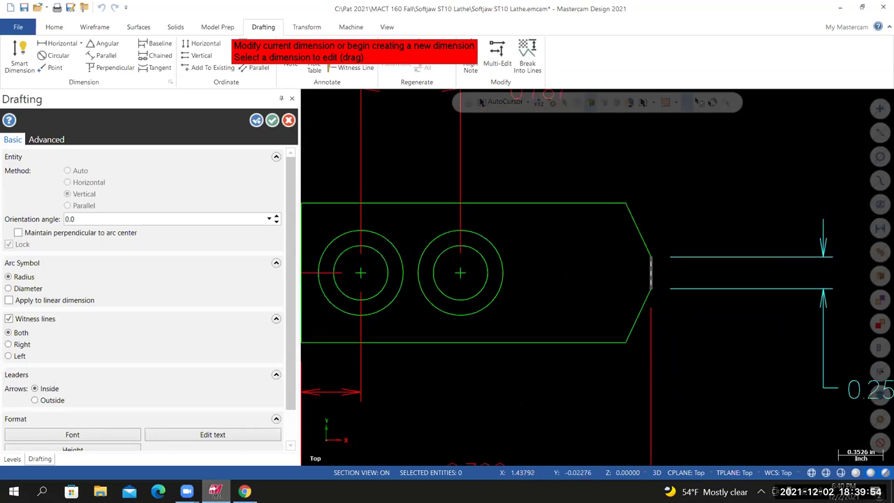
pyautogui.scroll(1, 651, 272)
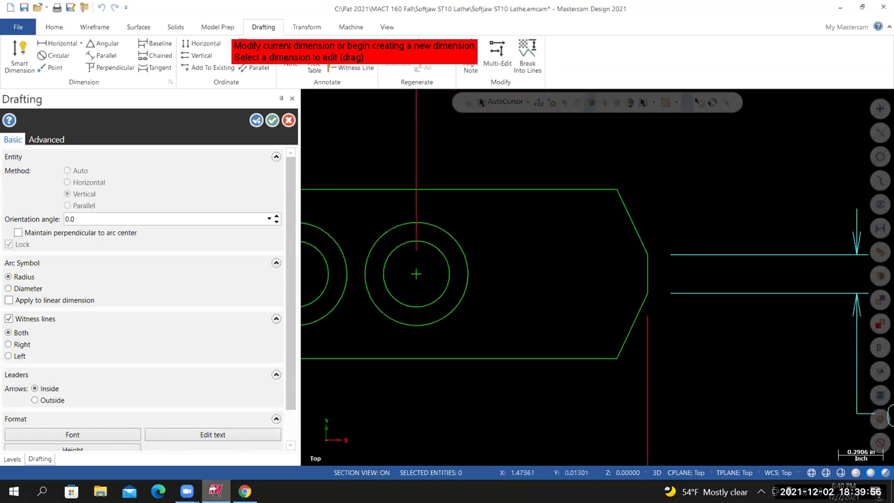
pyautogui.click(647, 276)
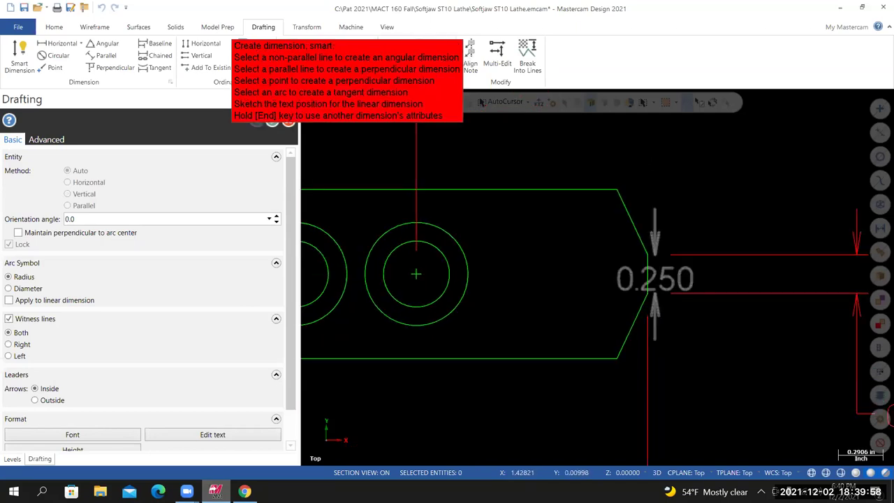
pyautogui.click(618, 190)
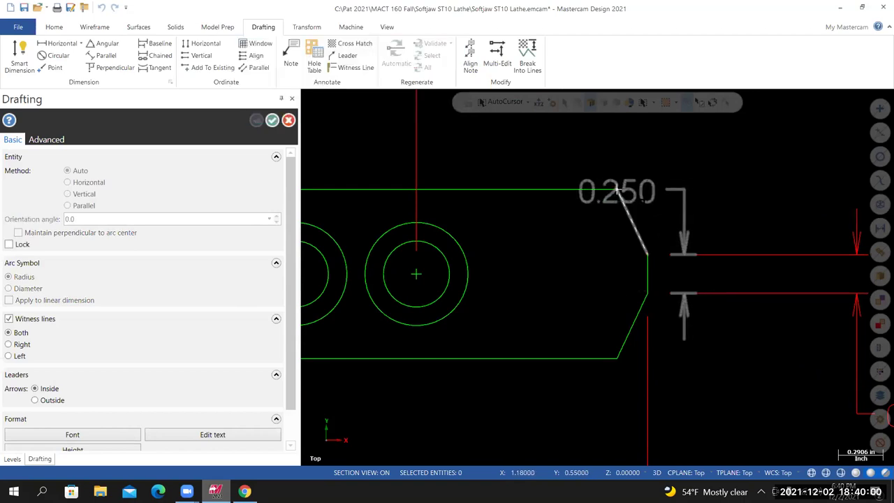
pyautogui.scroll(-2, 621, 193)
pyautogui.scroll(-3, 624, 194)
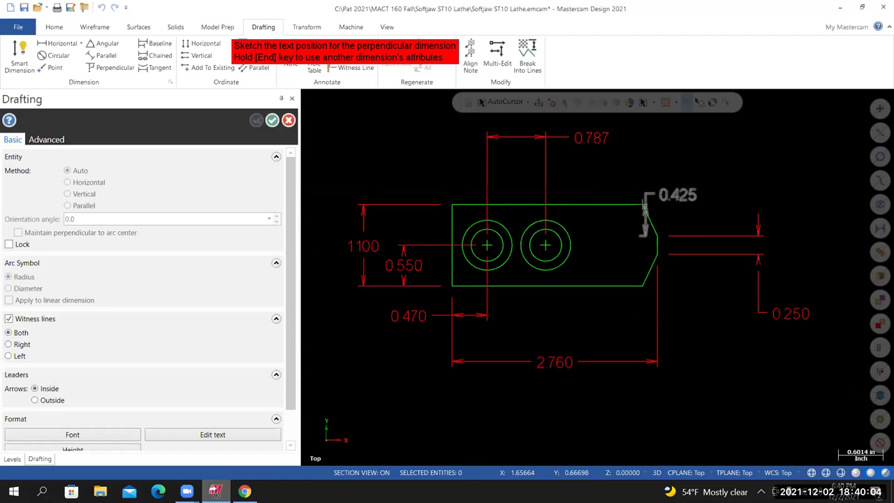
pyautogui.scroll(-1, 644, 208)
pyautogui.moveTo(644, 208); pyautogui.dragTo(644, 274, button='middle')
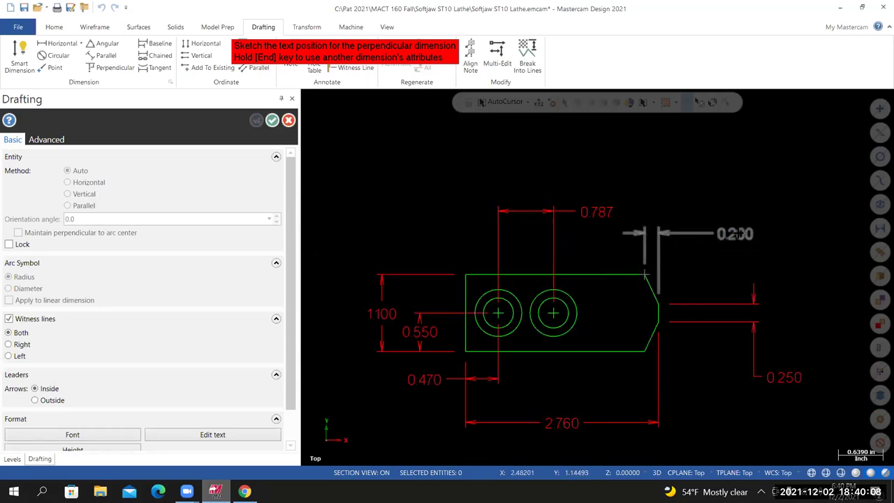
pyautogui.click(646, 273)
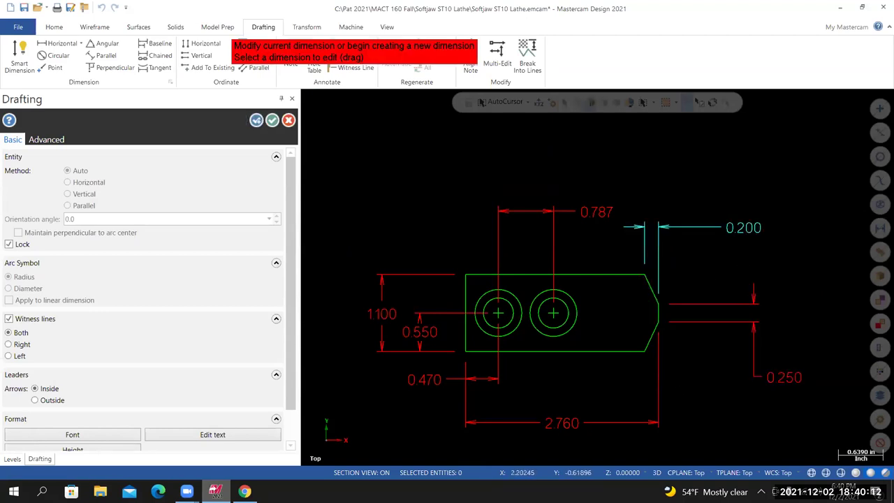
pyautogui.scroll(2, 587, 294)
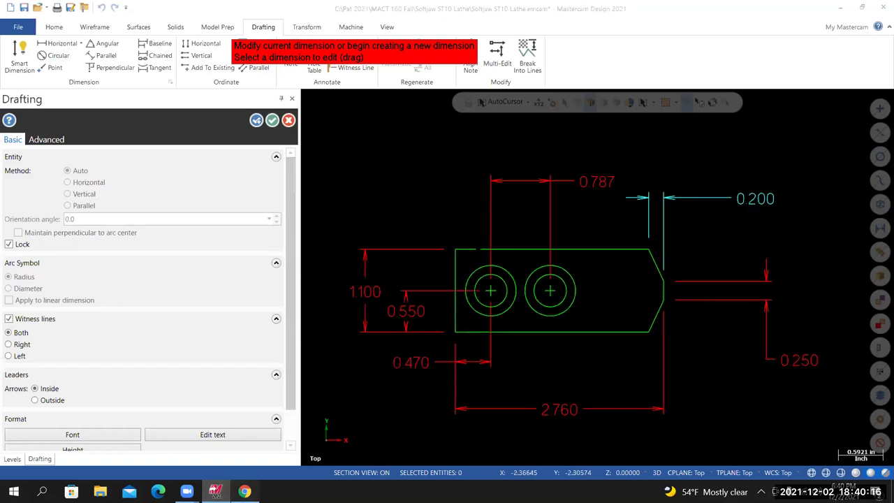
# Dimension the outer and inner circle diameters of the hole nearest the square end, placing both leader texts above the part.
pyautogui.click(244, 491)
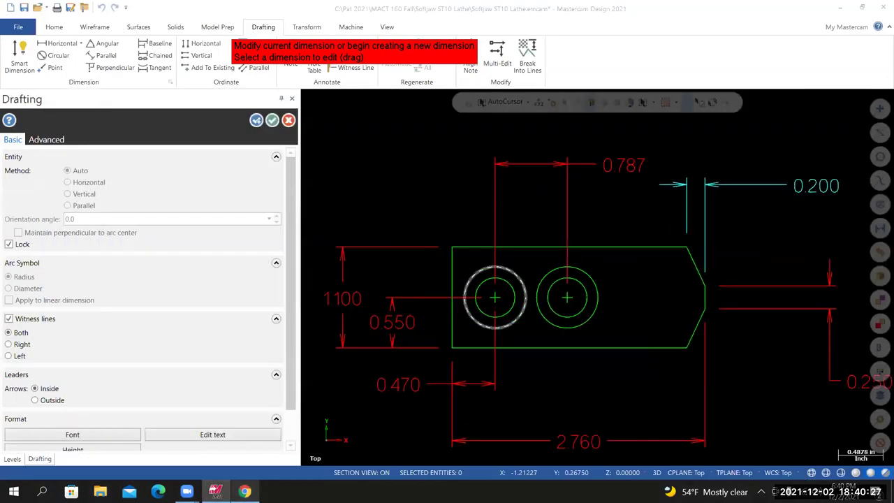
pyautogui.click(472, 274)
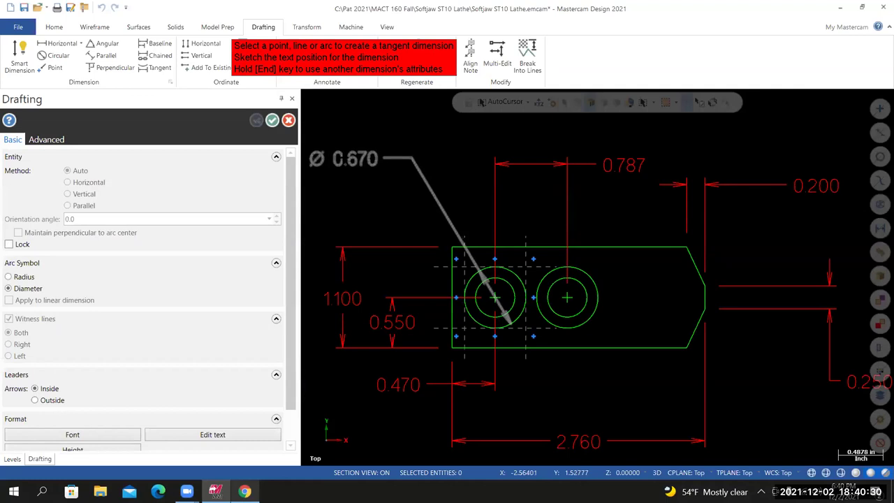
pyautogui.click(412, 159)
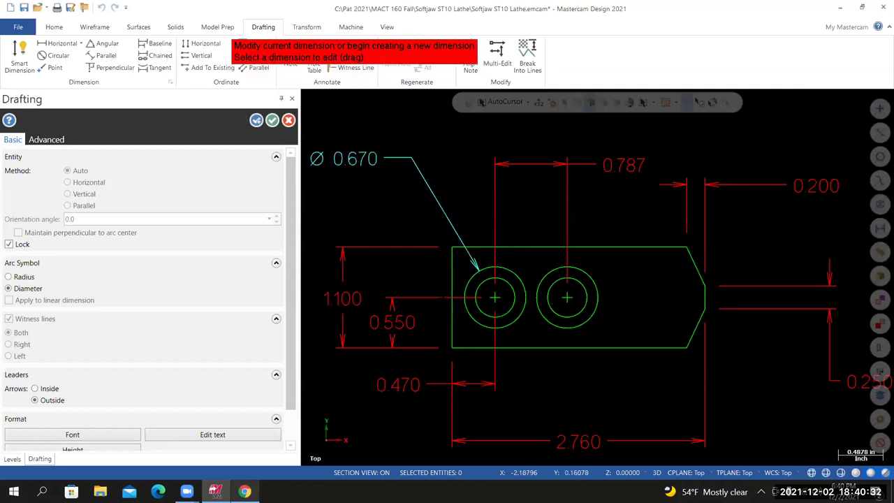
pyautogui.click(476, 293)
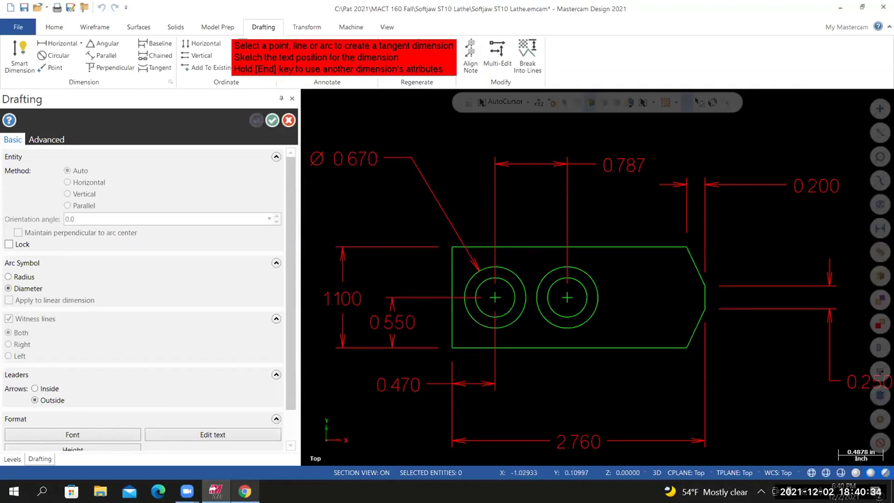
pyautogui.click(397, 125)
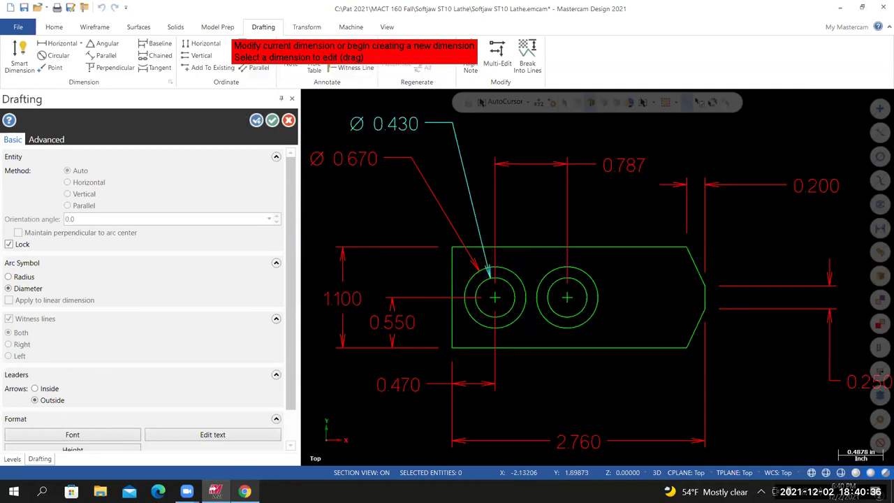
pyautogui.scroll(-2, 403, 358)
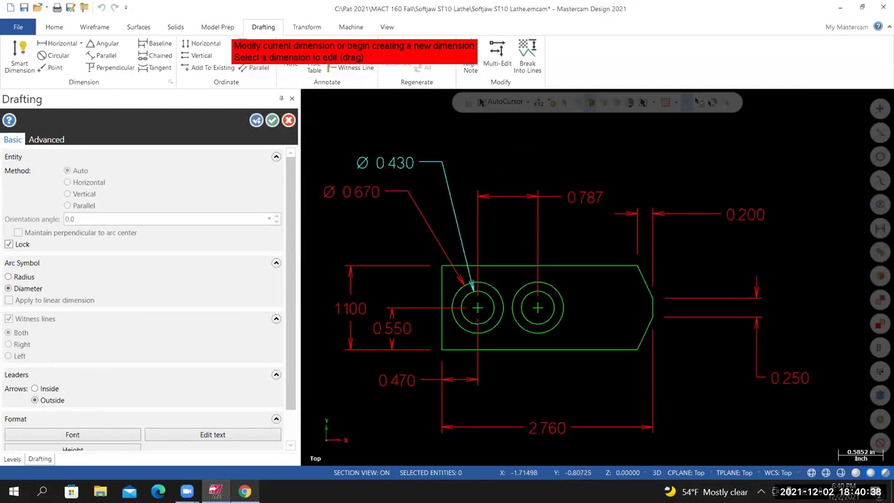
pyautogui.click(272, 120)
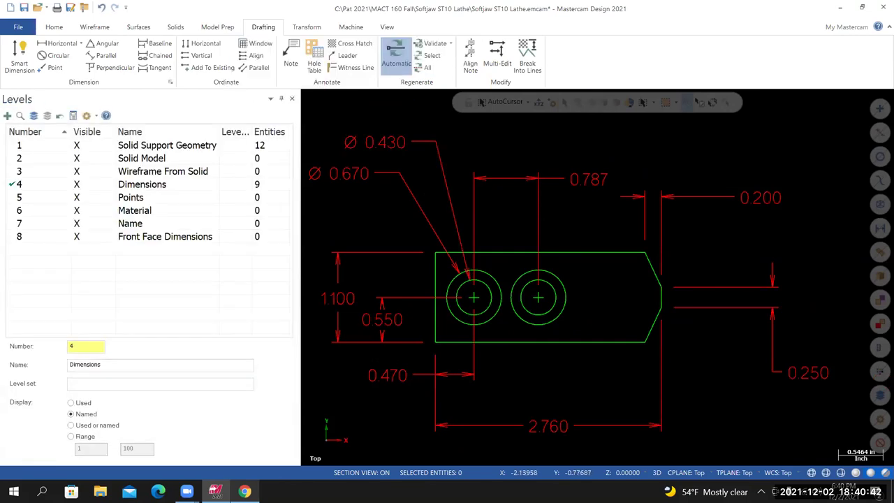
pyautogui.scroll(-1, 378, 352)
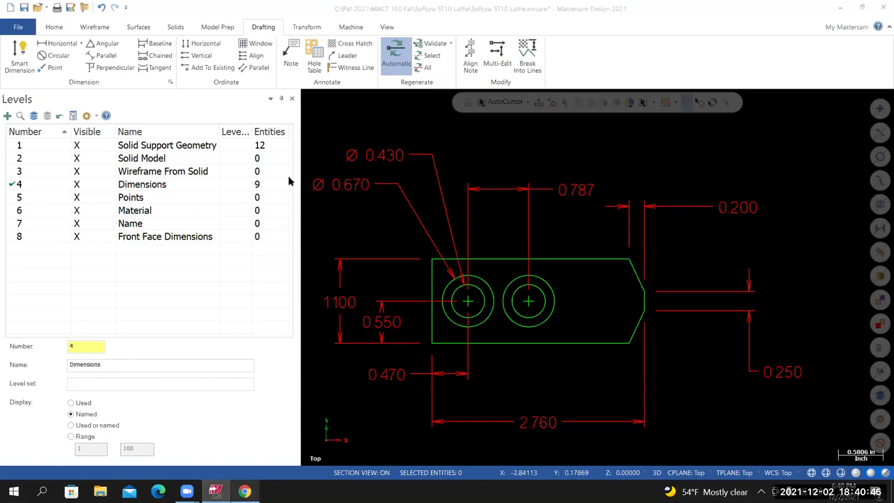
# Check the drawing in Chrome, then make the Solid Model level active in Mastercam and hide the Dimensions level.
pyautogui.hotkey('alt', 'Tab')
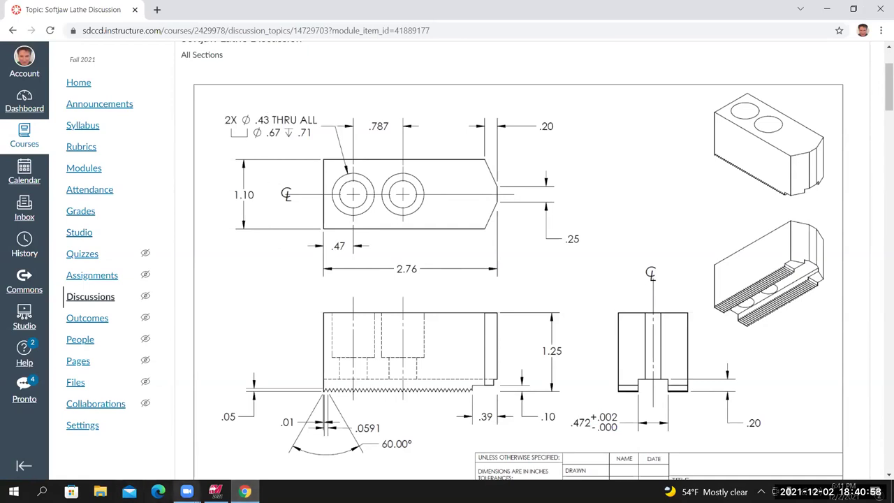
pyautogui.click(215, 491)
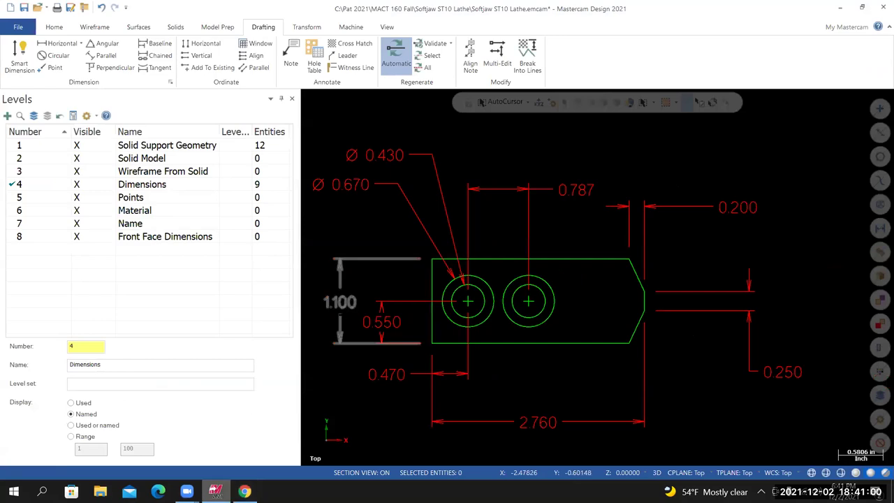
pyautogui.click(17, 160)
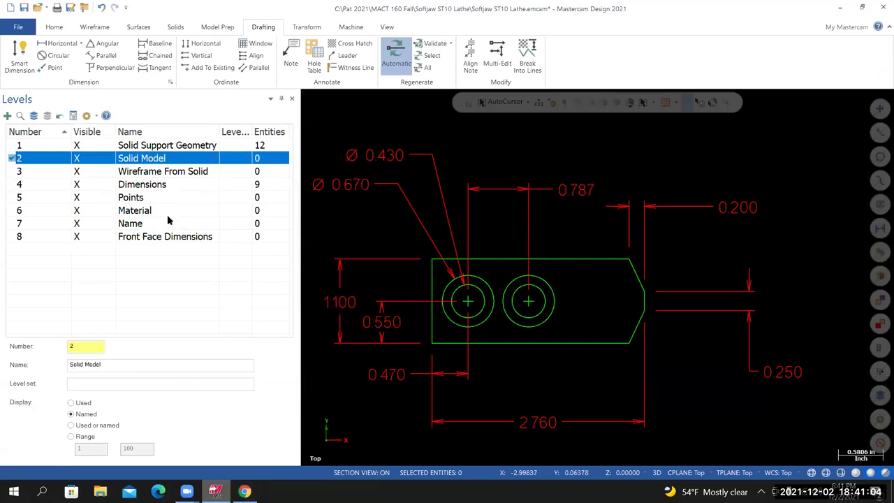
pyautogui.click(78, 185)
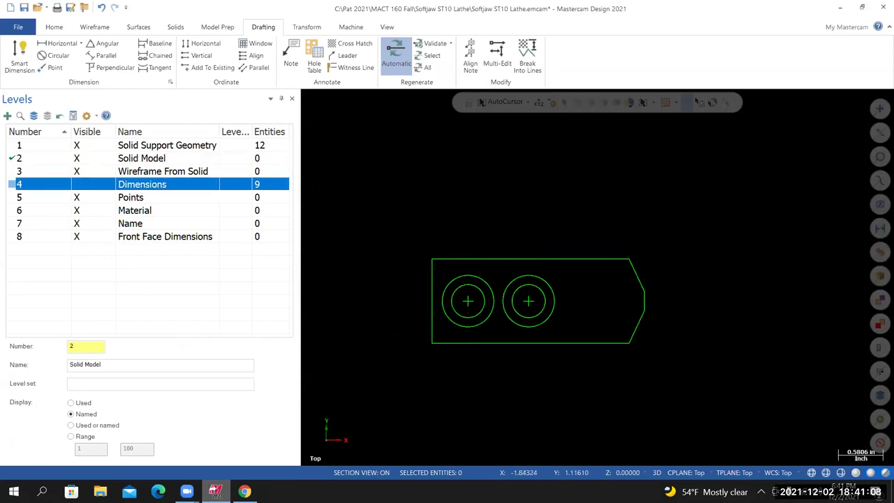
# Move the two hole center points to level 5 (Points) instead of the active level.
pyautogui.rightClick(399, 211)
pyautogui.click(429, 317)
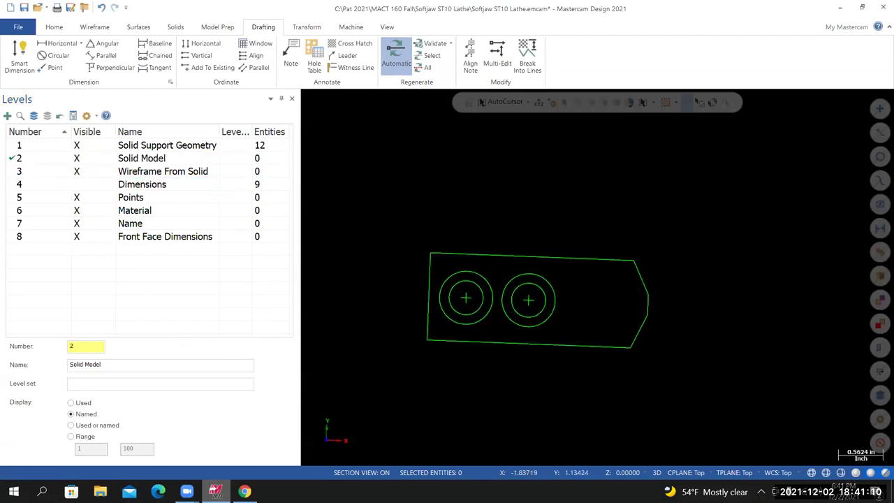
pyautogui.scroll(-3, 580, 279)
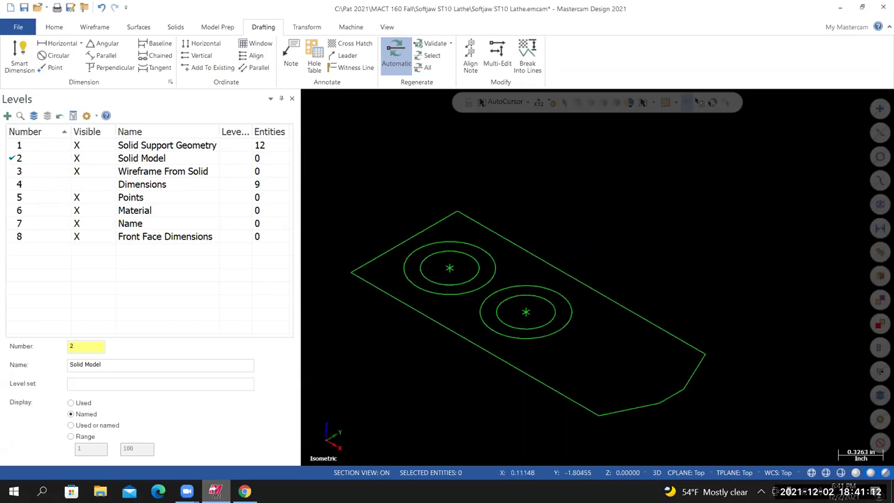
pyautogui.scroll(3, 579, 279)
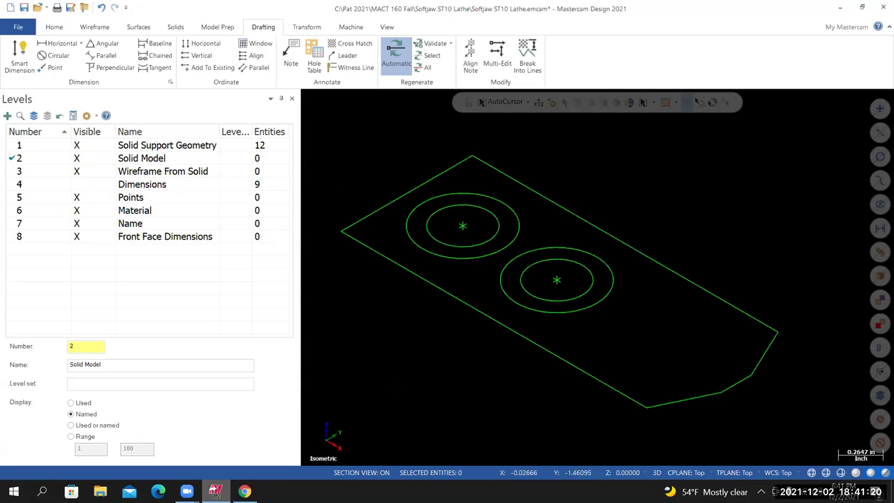
pyautogui.click(462, 226)
pyautogui.click(557, 281)
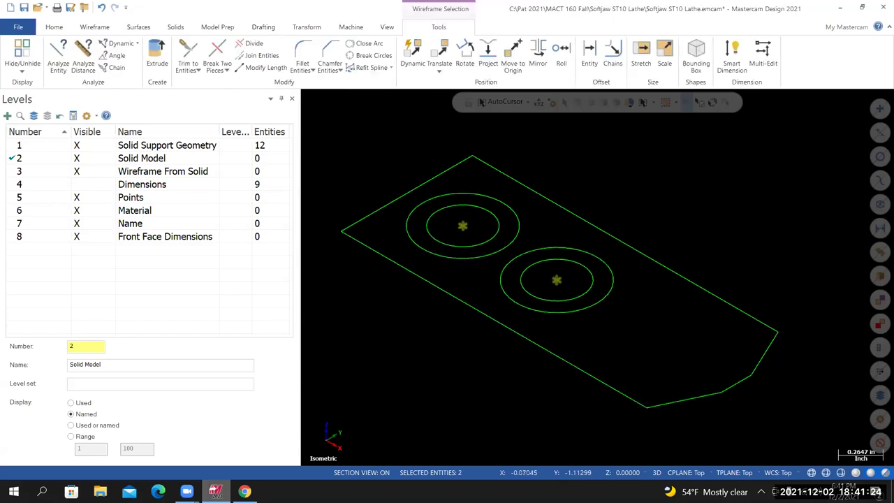
pyautogui.click(52, 31)
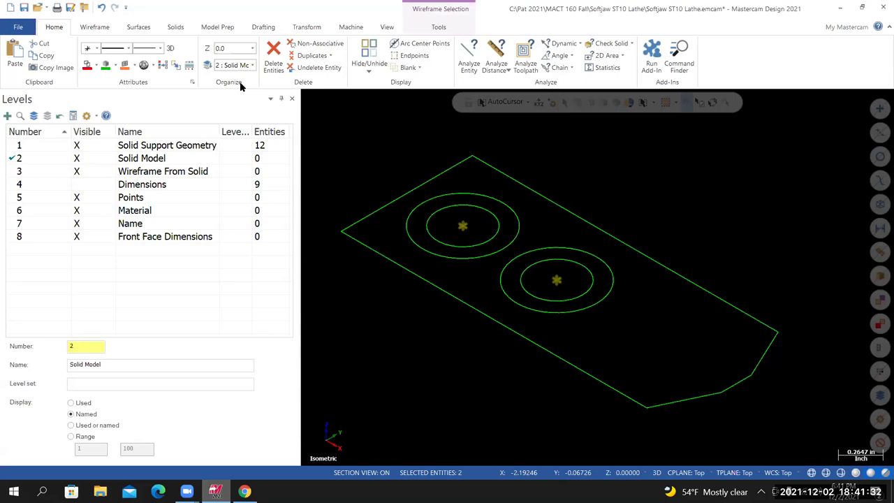
pyautogui.click(209, 64)
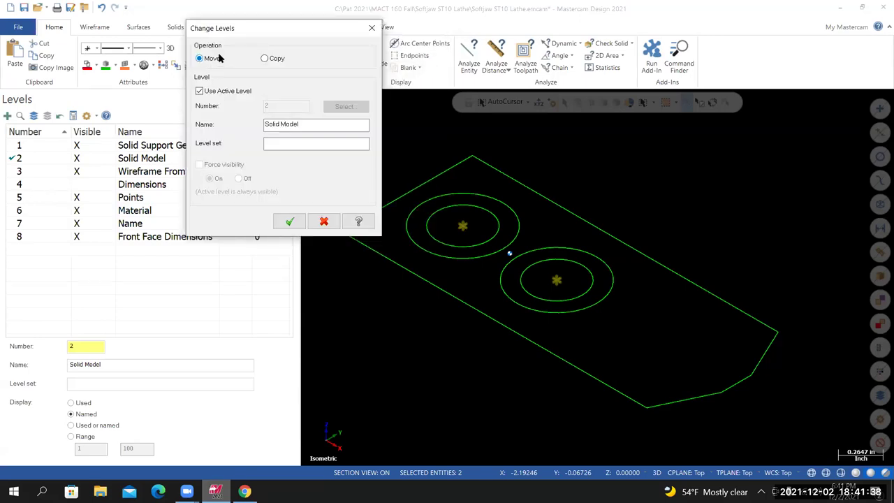
pyautogui.click(199, 92)
pyautogui.click(199, 91)
pyautogui.click(199, 91)
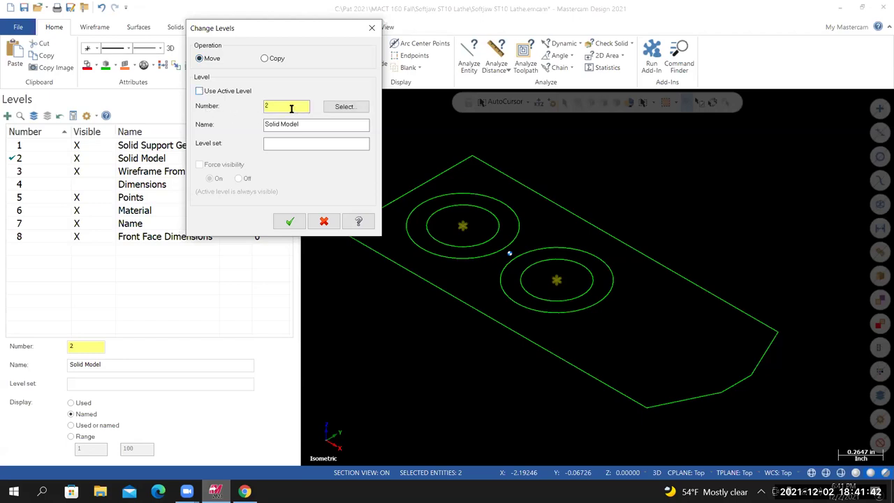
pyautogui.doubleClick(286, 105)
pyautogui.write('5')
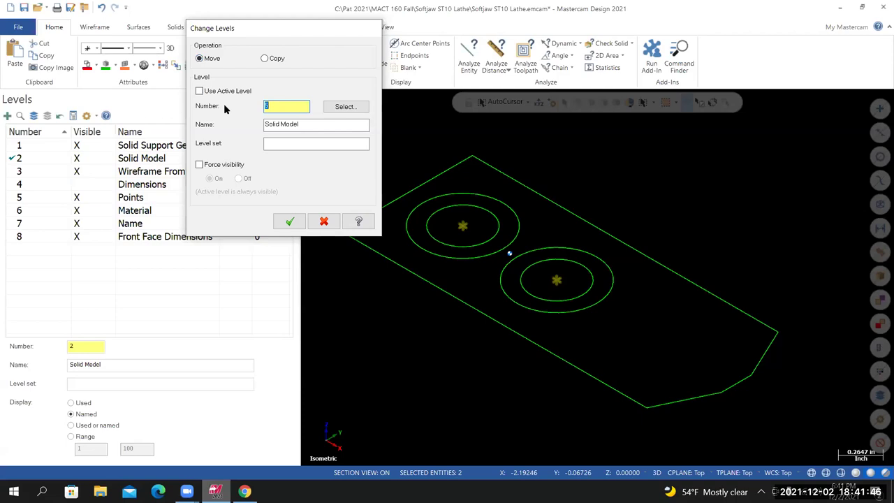
pyautogui.press('Return')
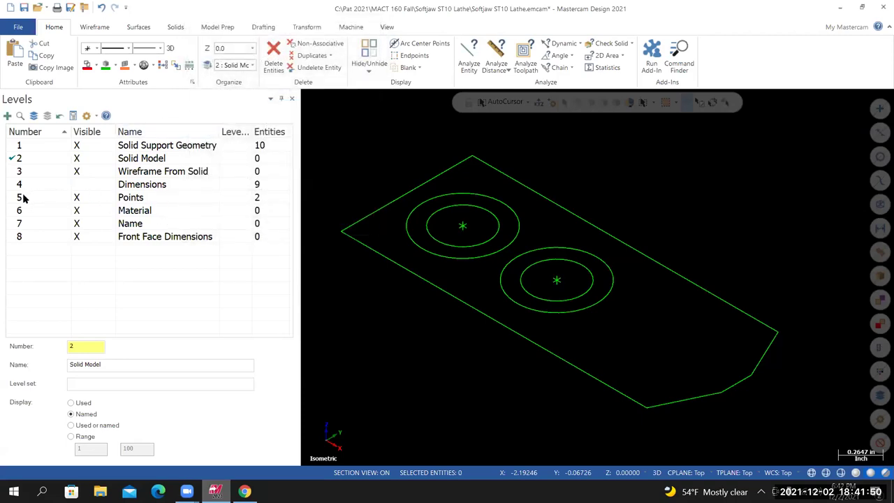
pyautogui.scroll(-1, 552, 302)
pyautogui.scroll(-2, 482, 209)
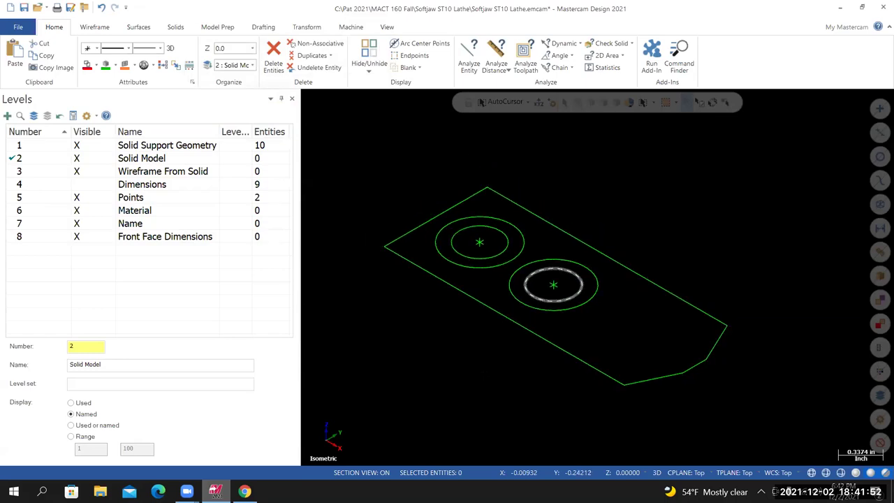
pyautogui.scroll(2, 629, 175)
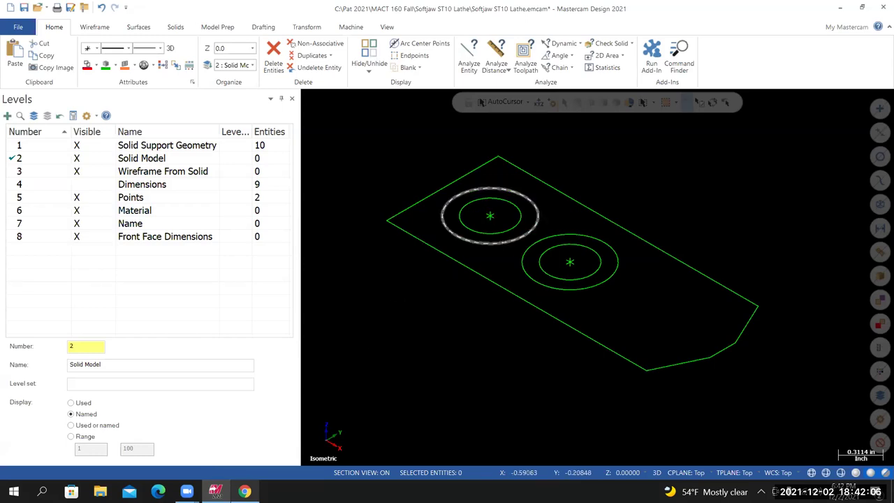
pyautogui.rightClick(369, 160)
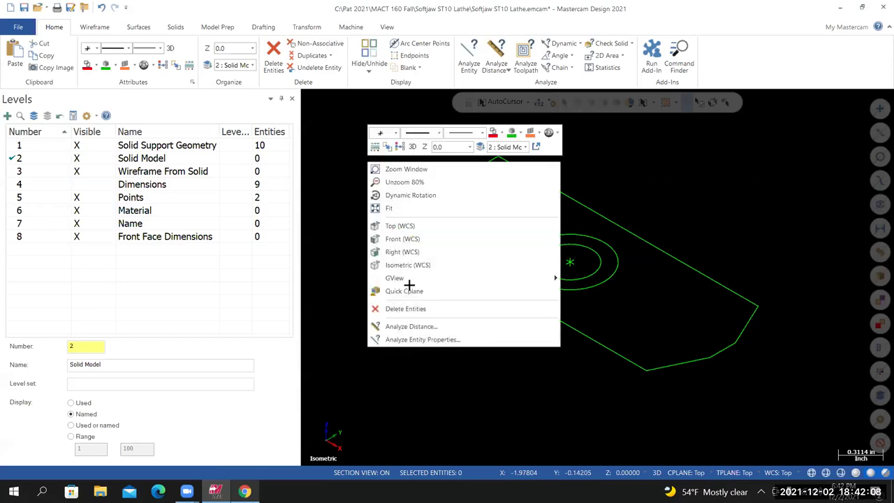
pyautogui.click(409, 286)
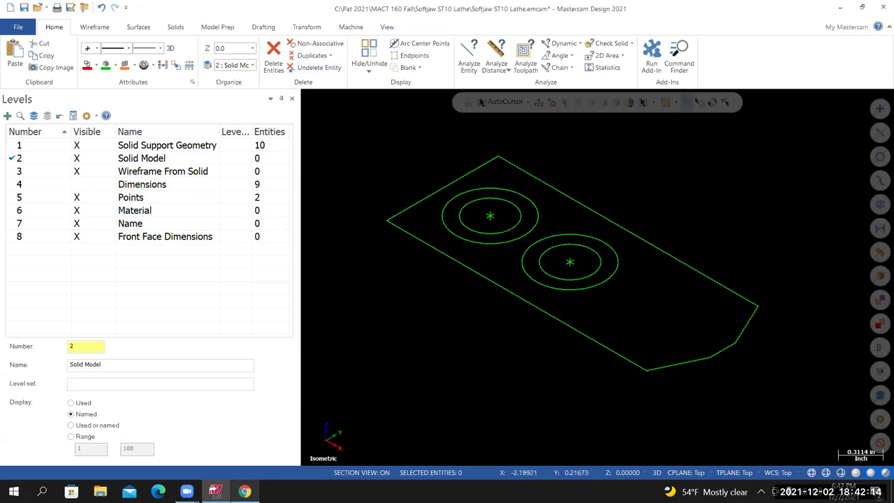
# Display the WCS, Tplane and Cplane gnomons in Mastercam, then check the part's overall height on the drawing in Chrome.
pyautogui.click(386, 29)
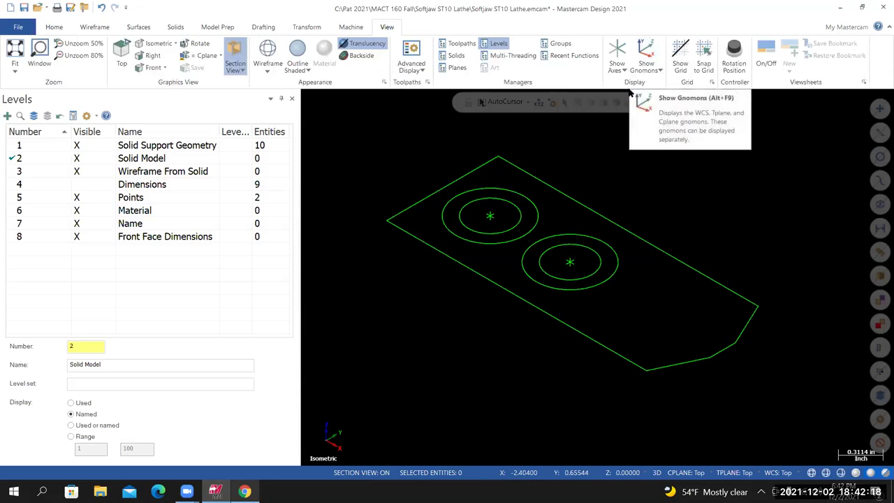
pyautogui.click(646, 53)
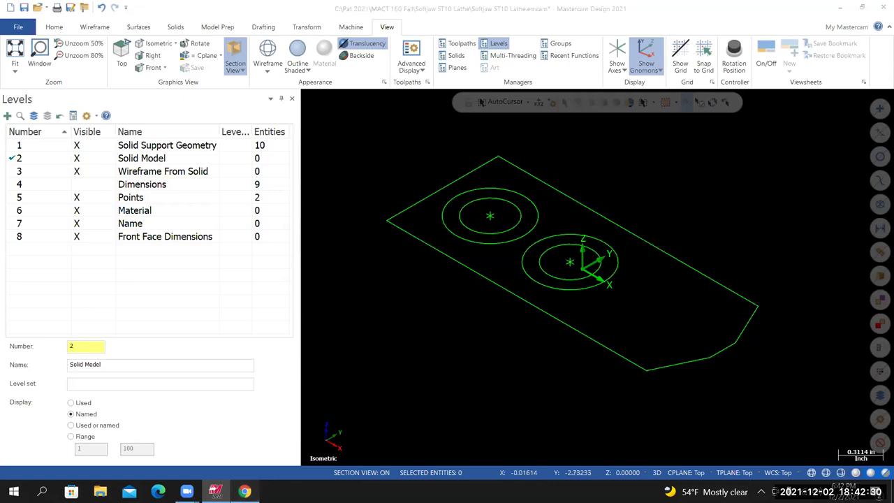
pyautogui.hotkey('alt', 'Tab')
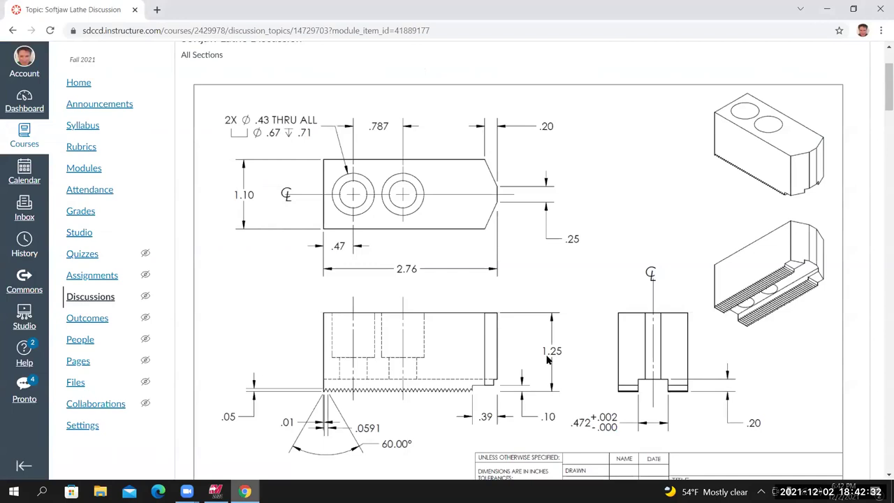
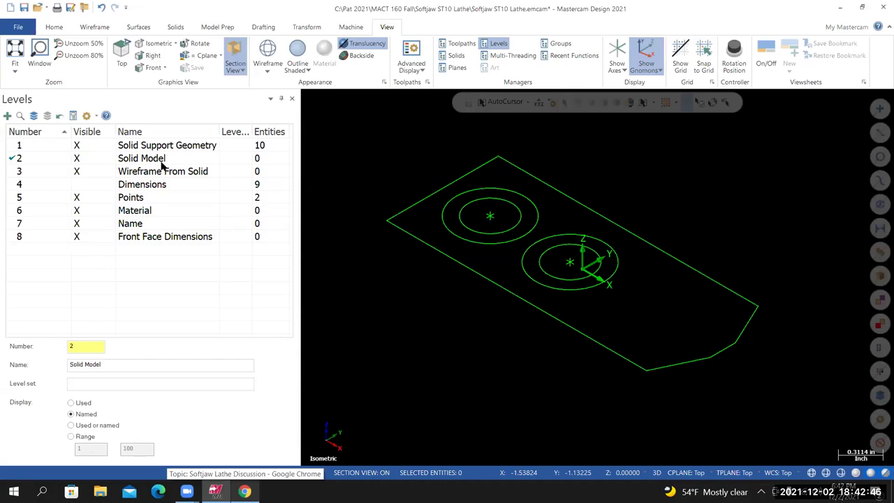
# Back in Mastercam, set the default solid color to blue.
pyautogui.click(55, 27)
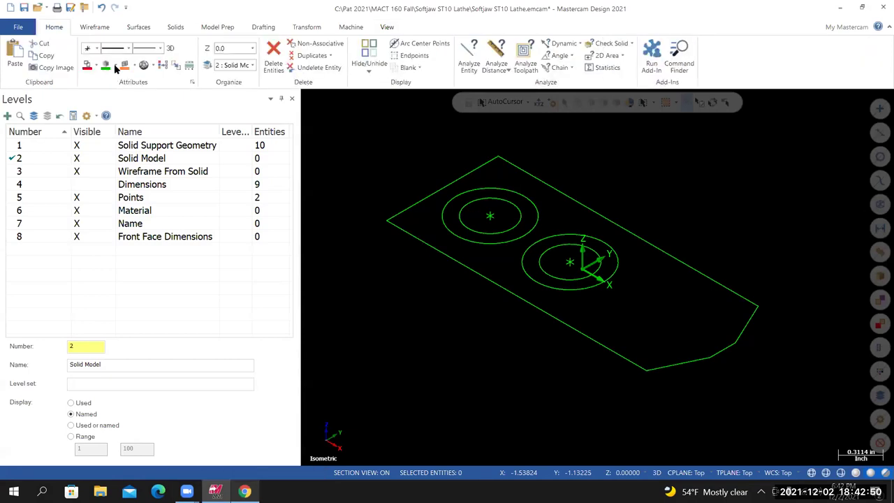
pyautogui.click(113, 66)
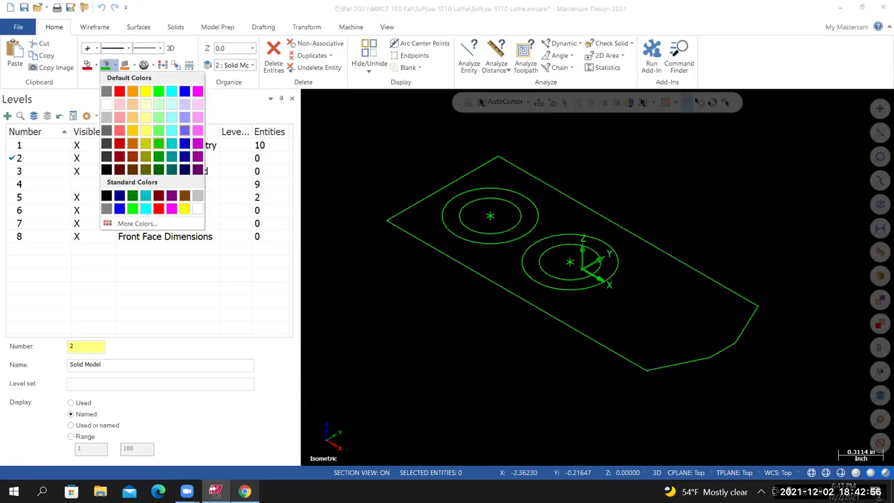
pyautogui.press('Escape')
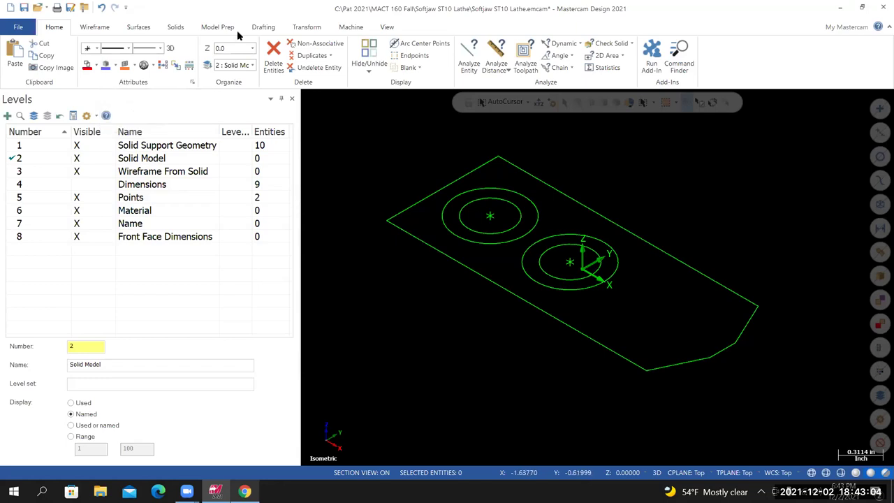
# Extrude the part's closed outer profile 1.25 in downward as a new solid body, consulting the drawing in Chrome for the height.
pyautogui.click(176, 26)
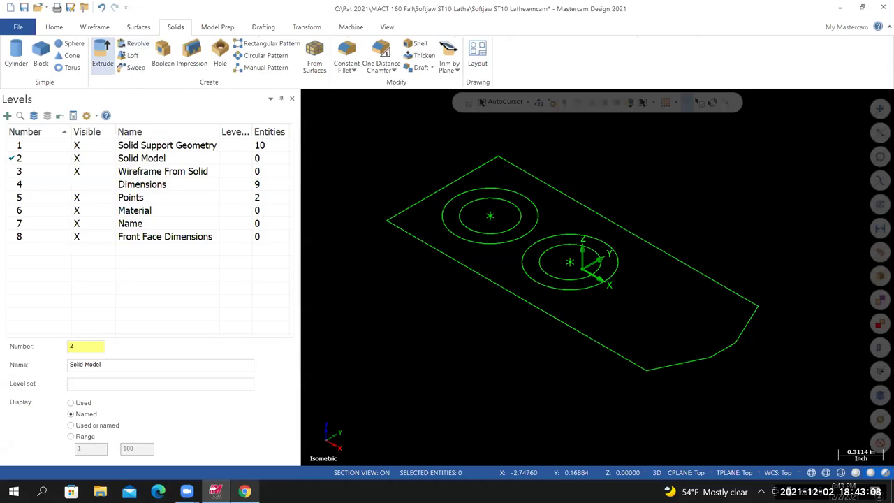
pyautogui.click(103, 53)
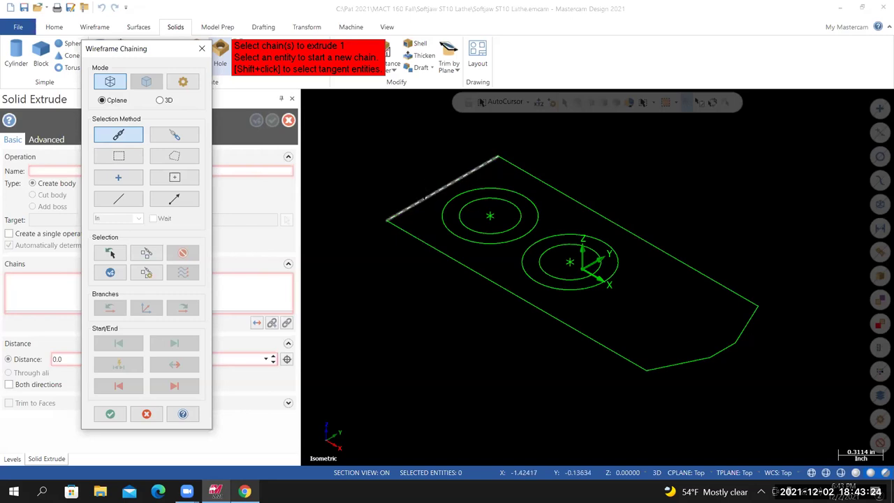
pyautogui.click(411, 206)
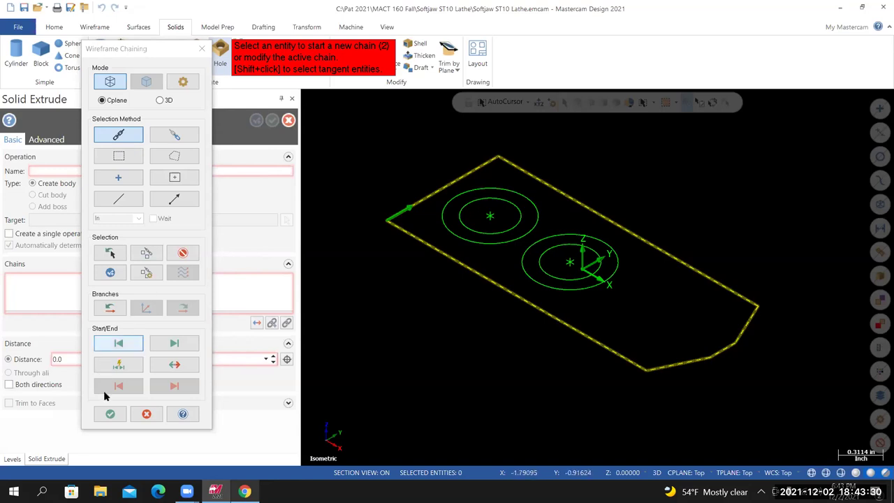
pyautogui.click(109, 414)
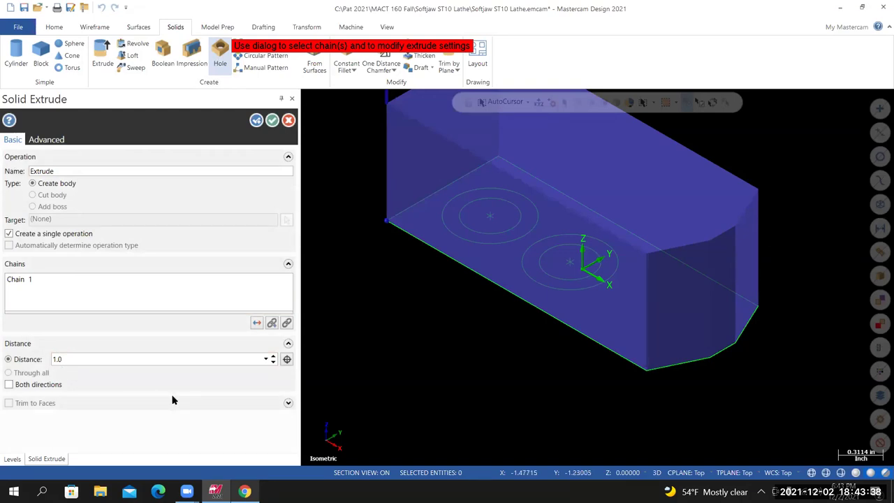
pyautogui.click(255, 323)
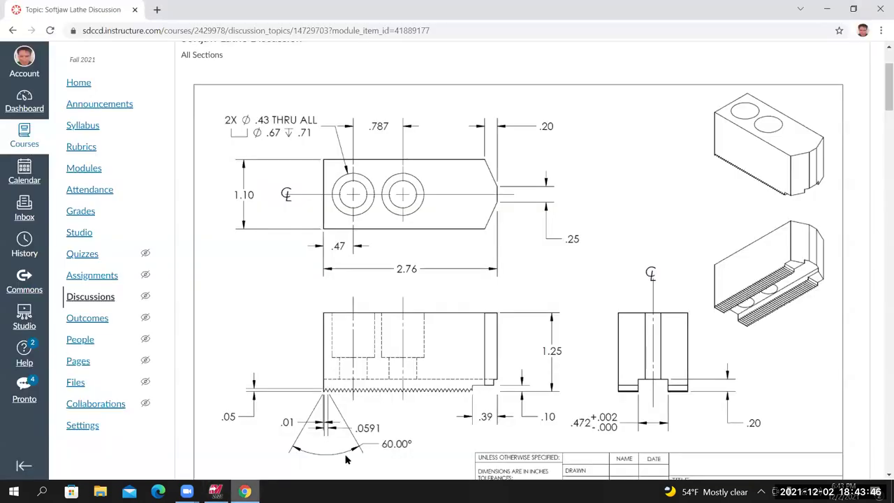
pyautogui.click(215, 491)
pyautogui.click(88, 360)
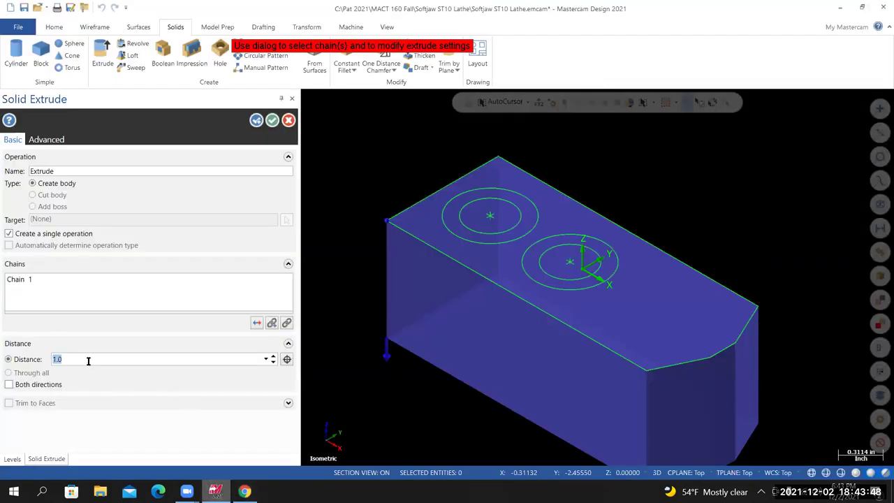
pyautogui.write('1.25')
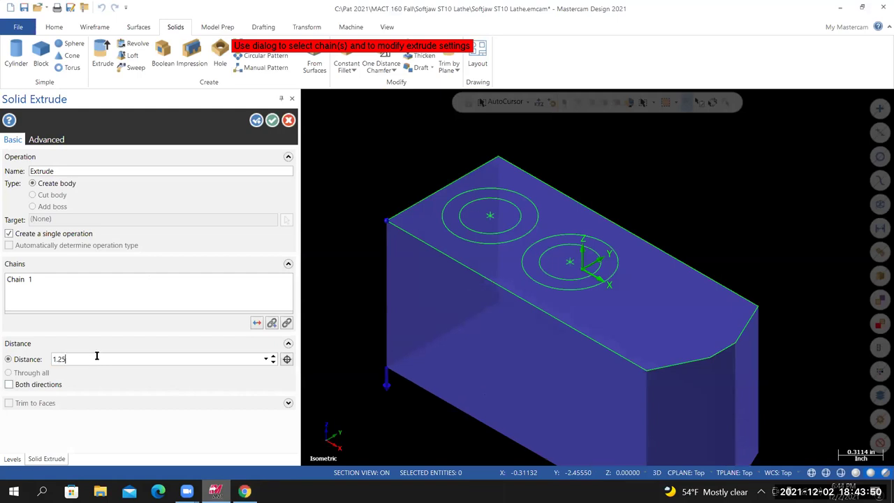
pyautogui.click(230, 284)
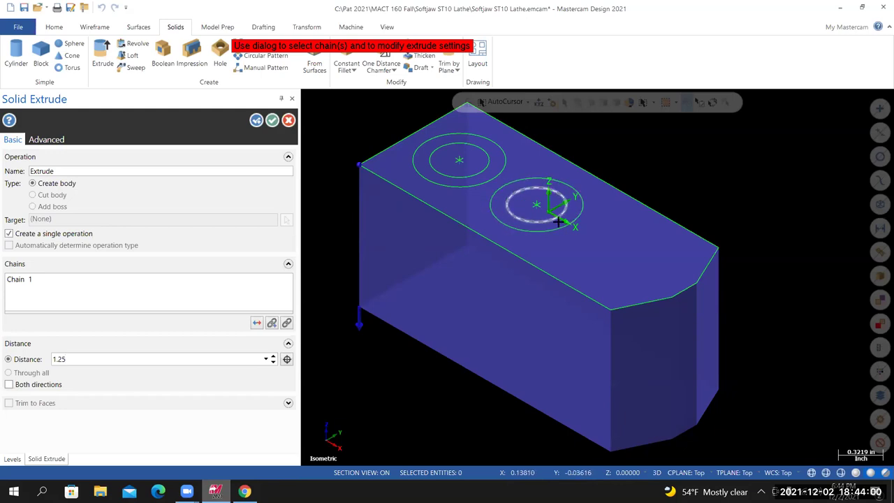
pyautogui.click(272, 120)
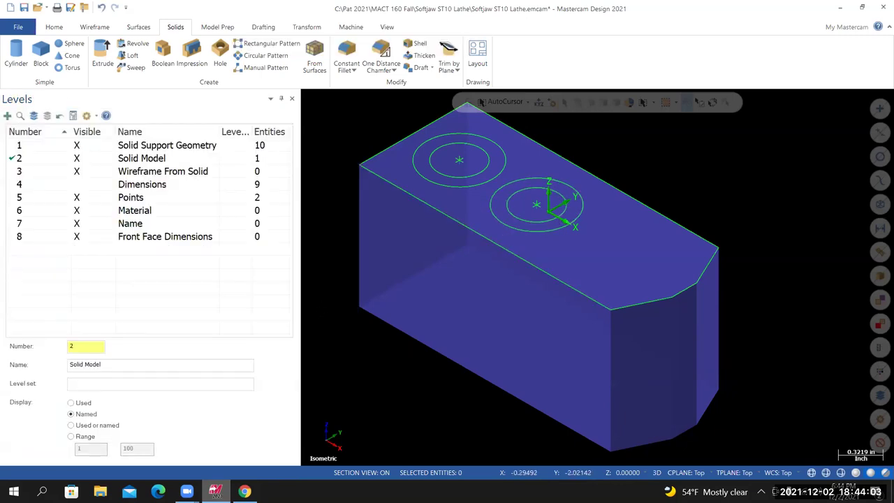
# Save the Softjaw ST10 Lathe part file.
pyautogui.click(18, 26)
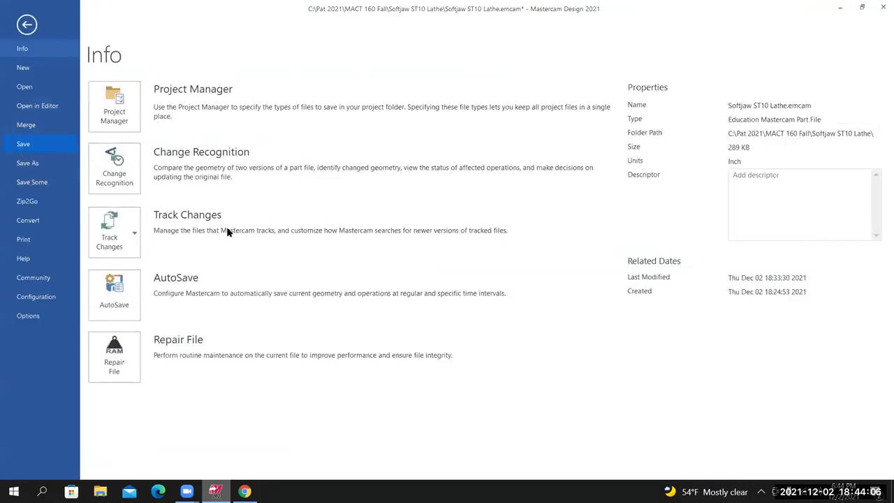
pyautogui.press('Escape')
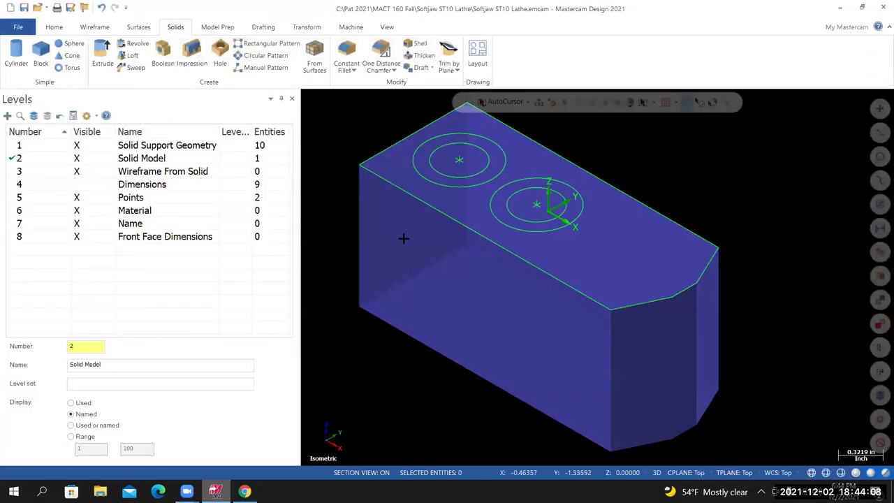
pyautogui.scroll(-1, 403, 238)
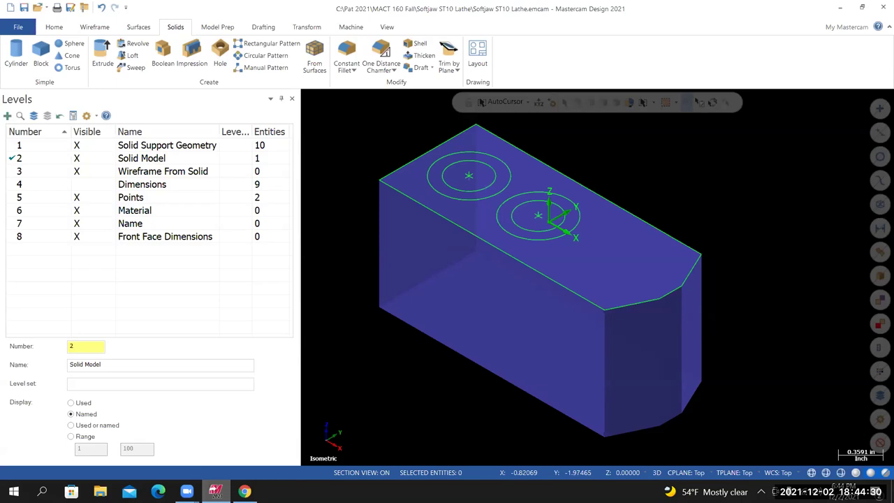
# Check the hole callout on the drawing in Chrome, then start a Hole operation in Mastercam with the Counterbore style.
pyautogui.hotkey('alt', 'Tab')
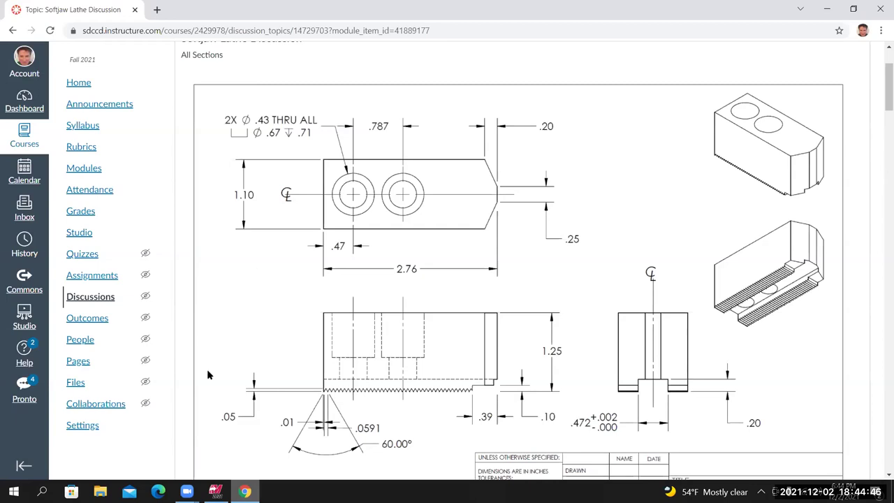
pyautogui.hotkey('alt', 'Tab')
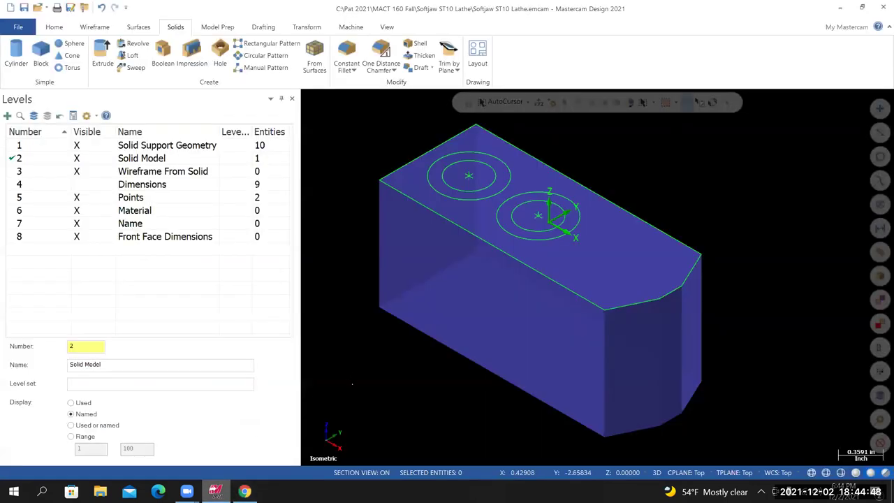
pyautogui.click(179, 29)
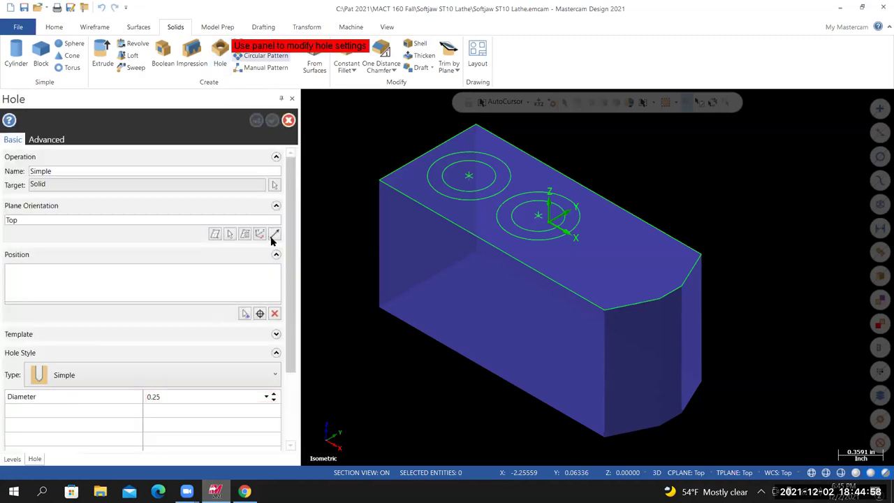
pyautogui.scroll(-3, 276, 285)
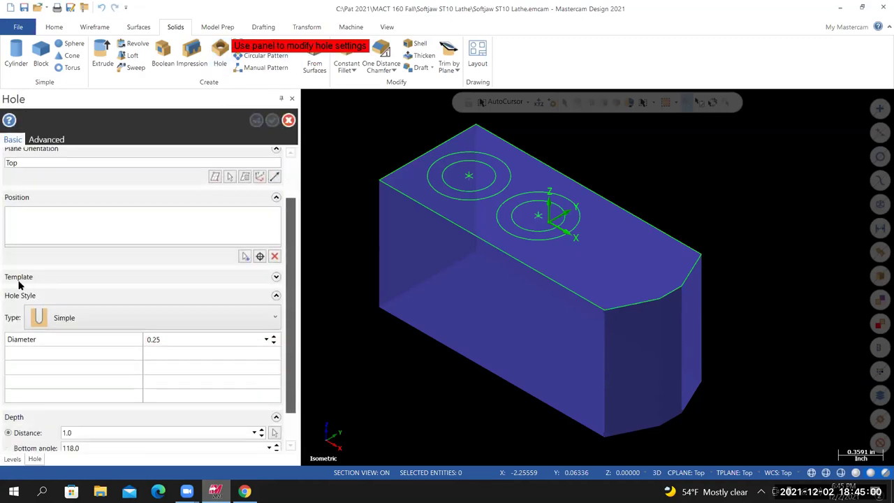
pyautogui.click(130, 288)
pyautogui.click(76, 333)
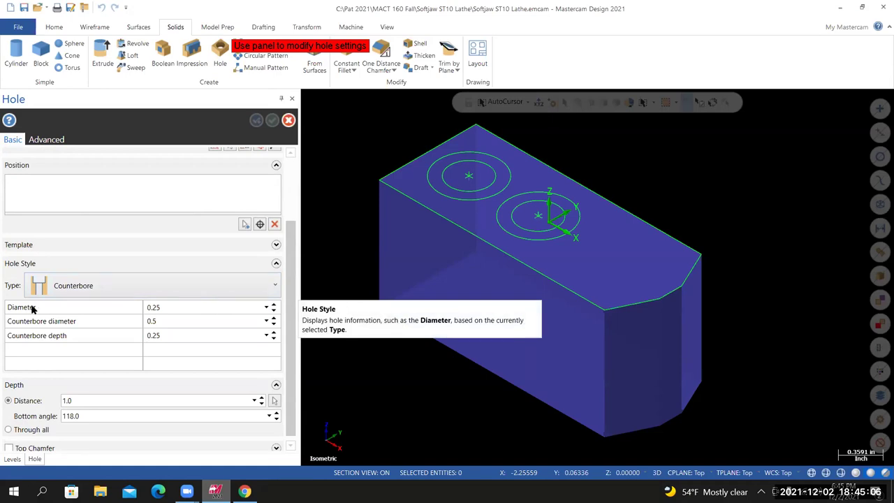
# Set the hole diameter to 0.43 and the counterbore diameter to 0.67.
pyautogui.doubleClick(169, 307)
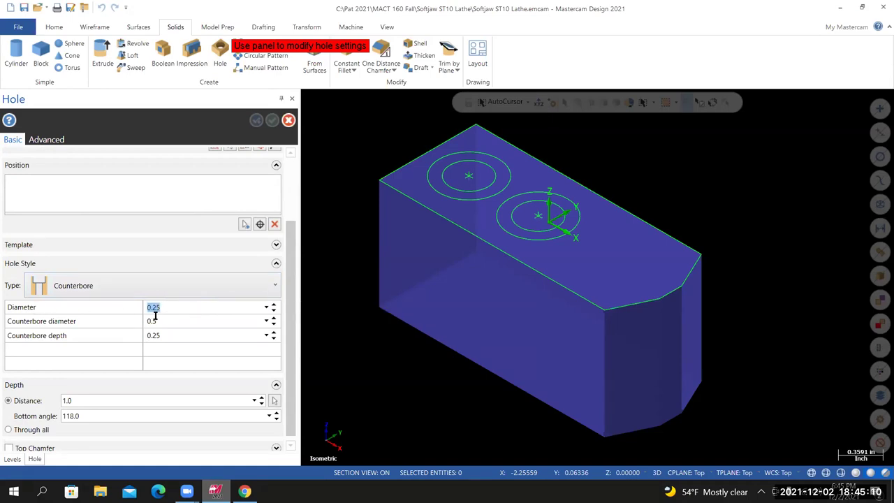
pyautogui.press('BackSpace')
pyautogui.write('.43')
pyautogui.press('Return')
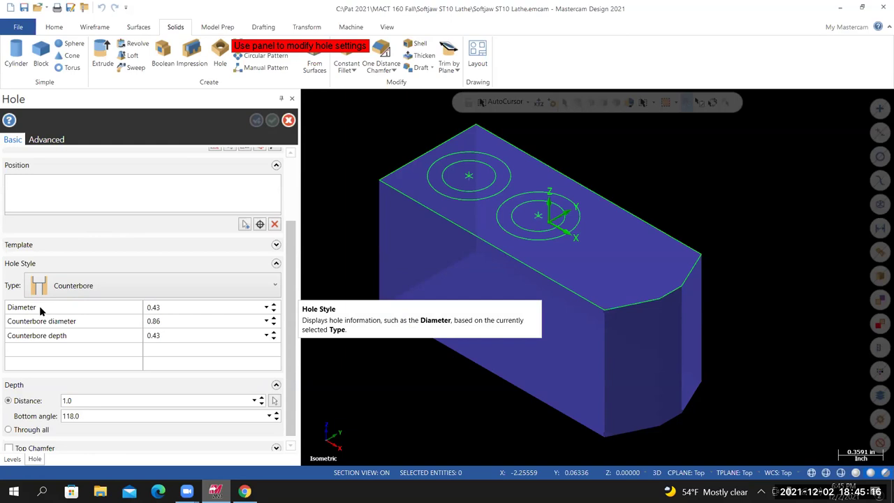
pyautogui.doubleClick(166, 322)
pyautogui.write('.67')
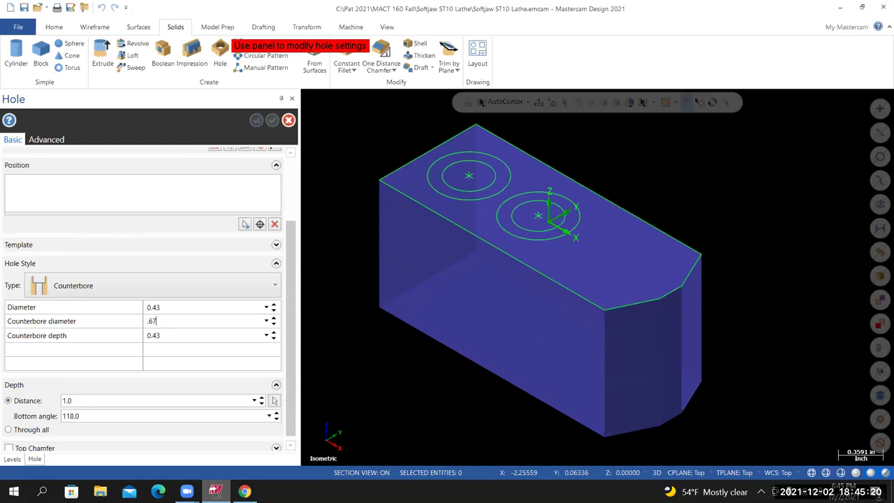
# Check the drawing in Chrome, then set the counterbore depth to 0.71 and the hole depth to Through all in Mastercam.
pyautogui.click(244, 491)
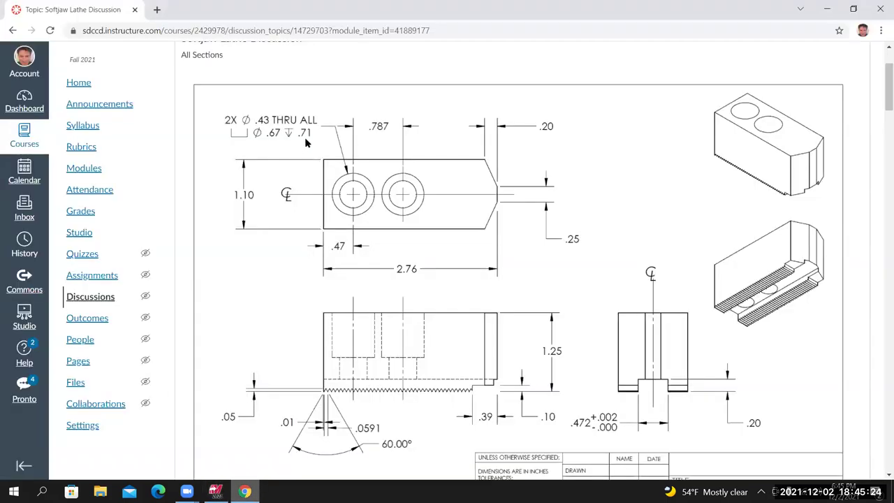
pyautogui.click(216, 491)
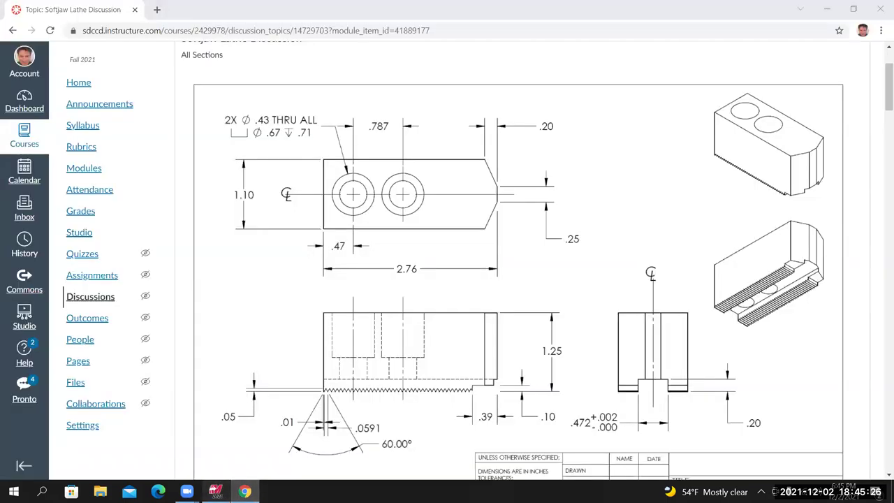
pyautogui.doubleClick(155, 336)
pyautogui.press('BackSpace')
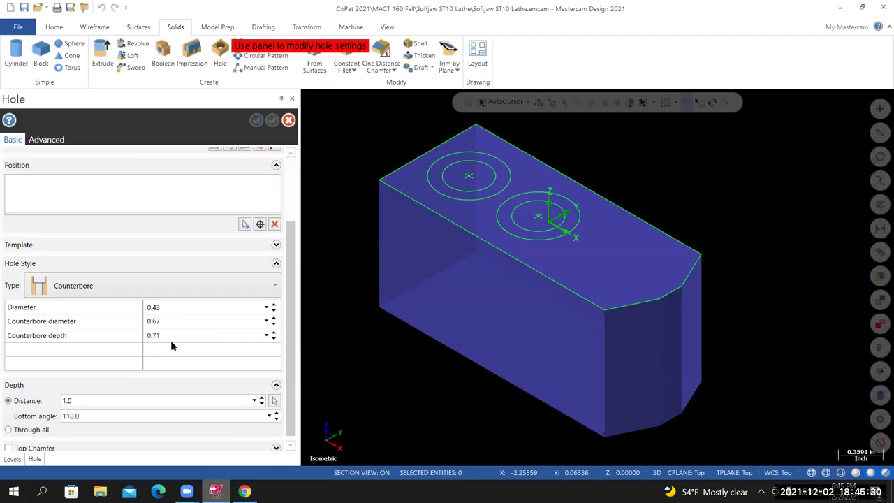
pyautogui.moveTo(286, 248); pyautogui.dragTo(289, 264)
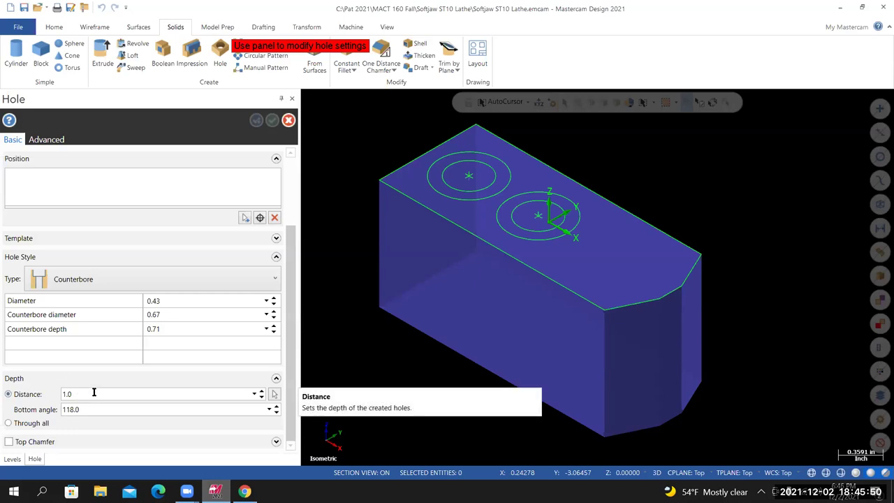
pyautogui.click(8, 423)
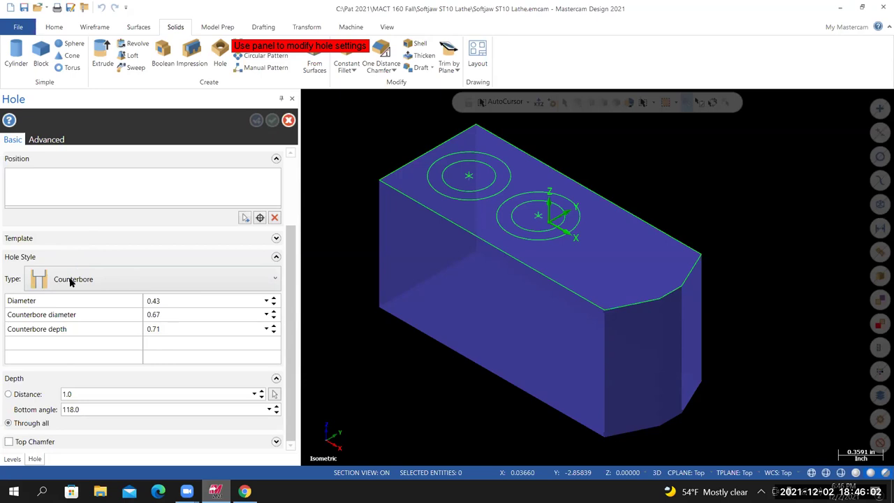
# Cut two through-all counterbored holes at the two top-face points, with diameter 0.43, counterbore diameter 0.67 and counterbore depth 0.71.
pyautogui.moveTo(294, 236); pyautogui.dragTo(294, 168)
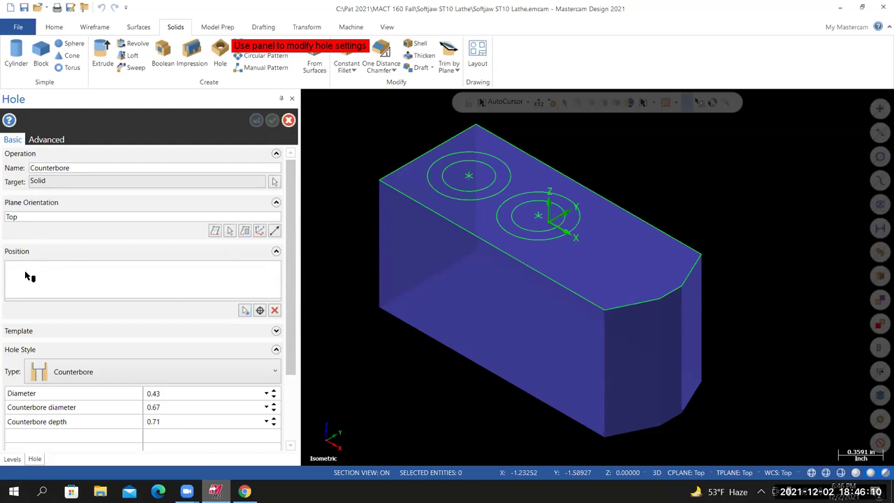
pyautogui.click(244, 311)
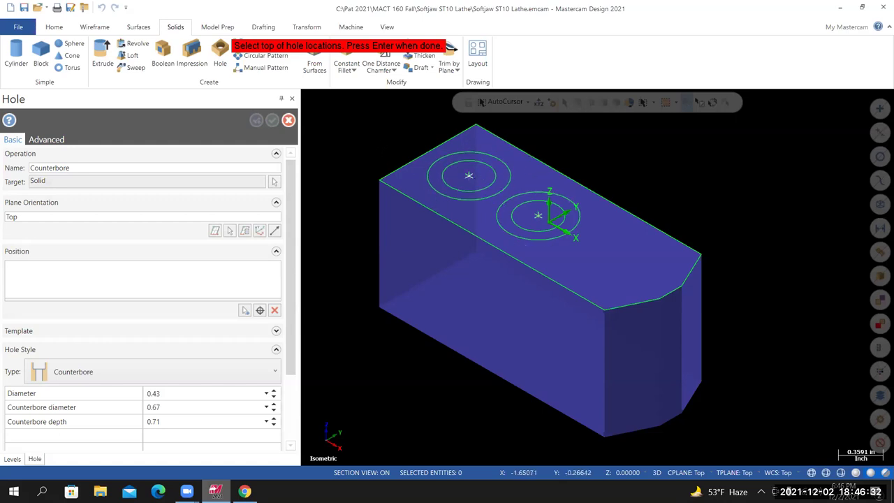
pyautogui.press('Return')
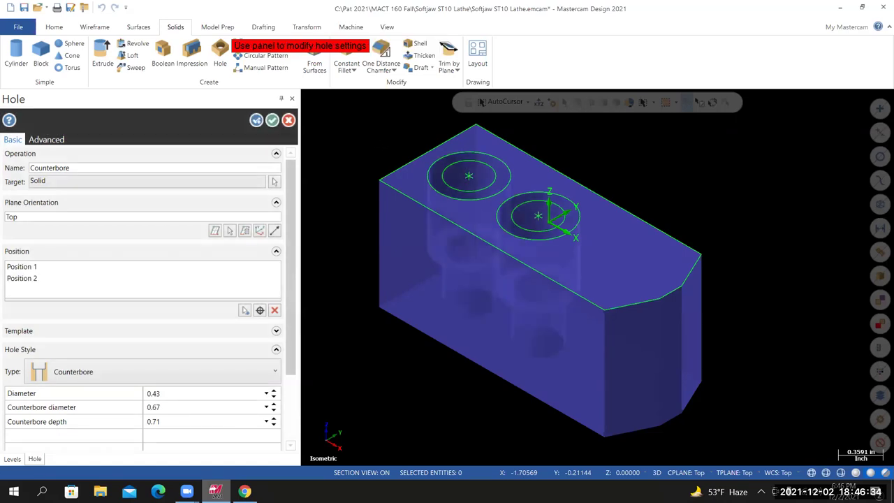
pyautogui.moveTo(671, 231); pyautogui.dragTo(664, 307, button='middle')
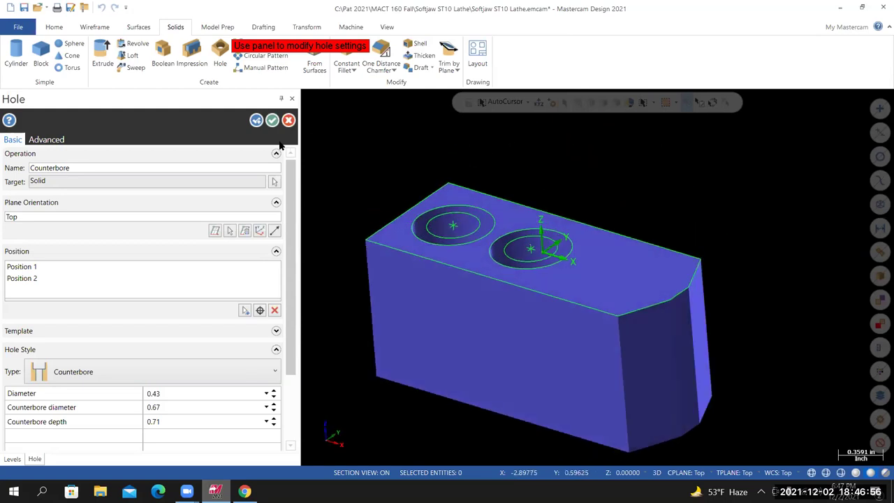
pyautogui.click(272, 121)
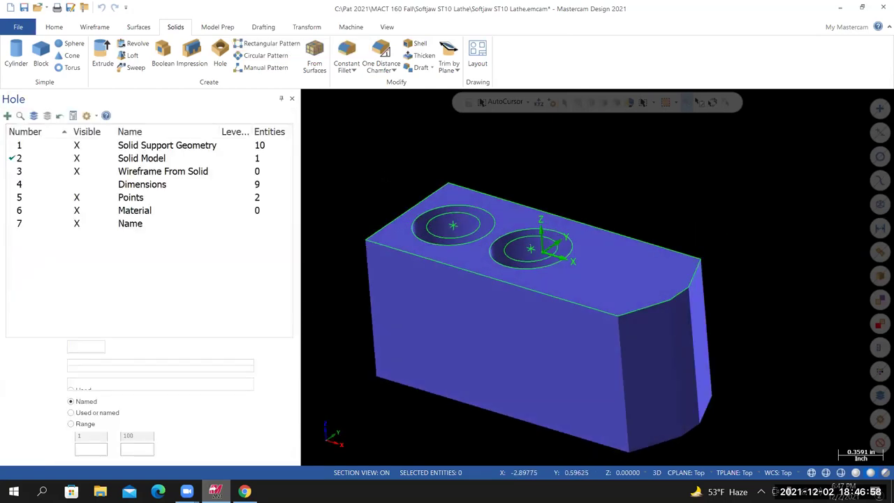
# Fit the model in an isometric view and save the part file.
pyautogui.rightClick(423, 198)
pyautogui.click(426, 262)
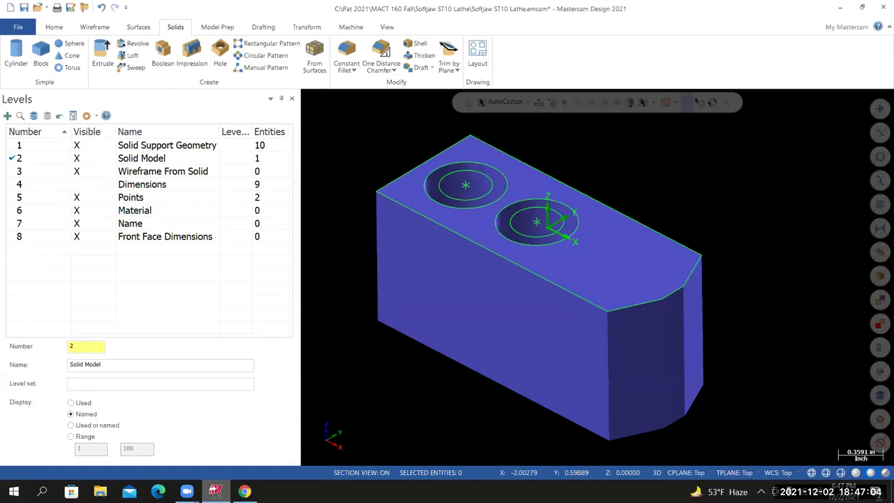
pyautogui.rightClick(342, 137)
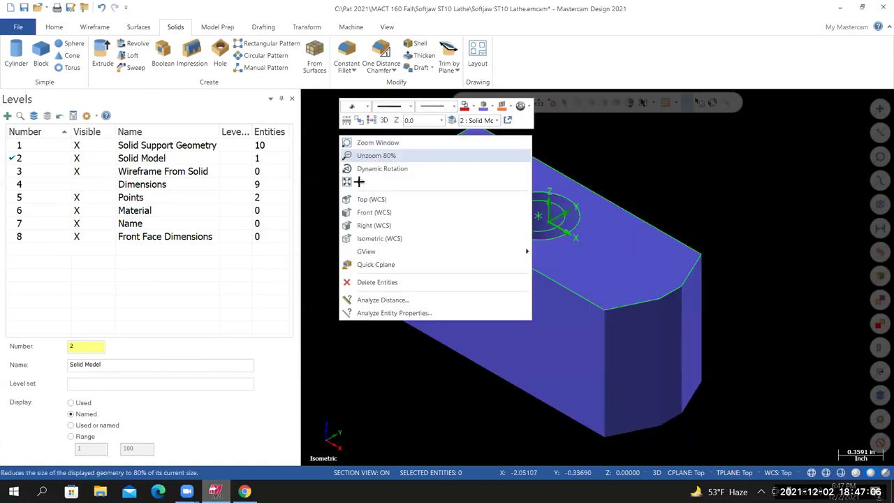
pyautogui.click(359, 181)
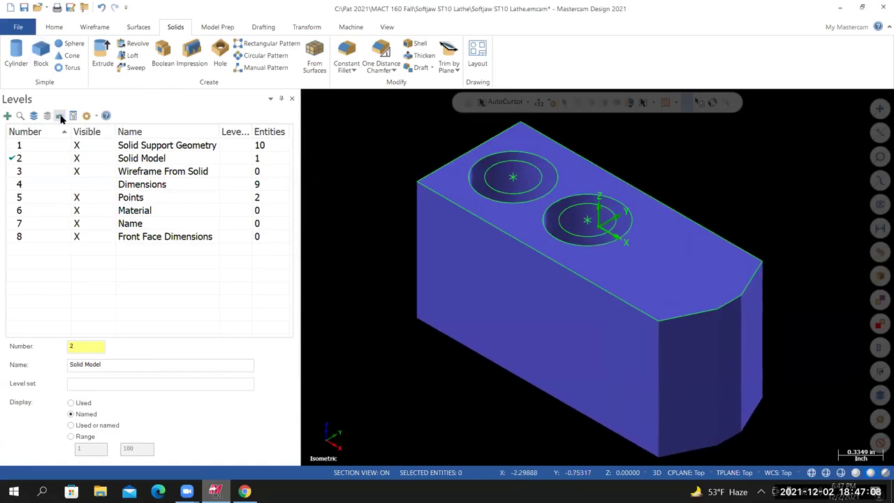
pyautogui.click(19, 26)
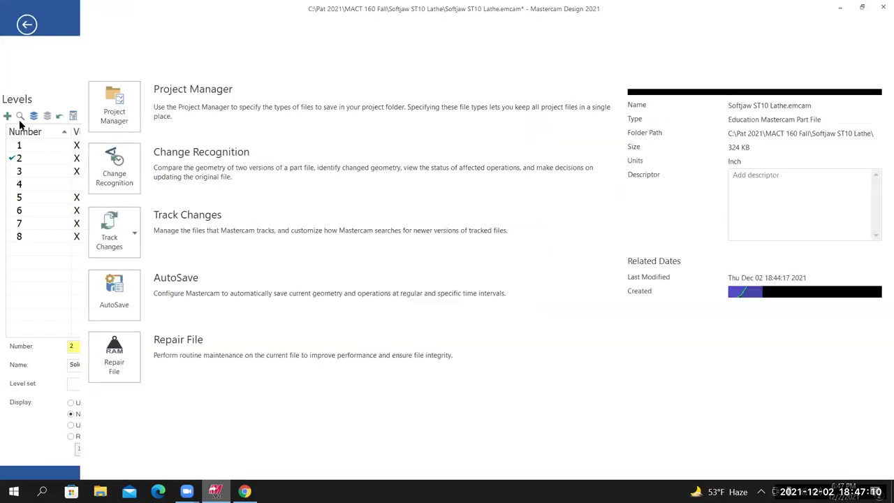
pyautogui.click(23, 143)
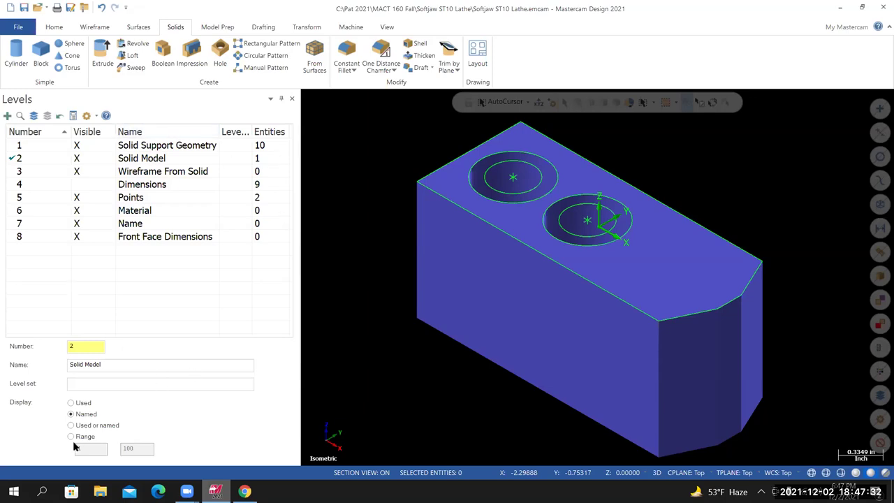
# Consult the soft jaw drawing in the browser, return to Mastercam and set the construction plane to Front.
pyautogui.click(244, 491)
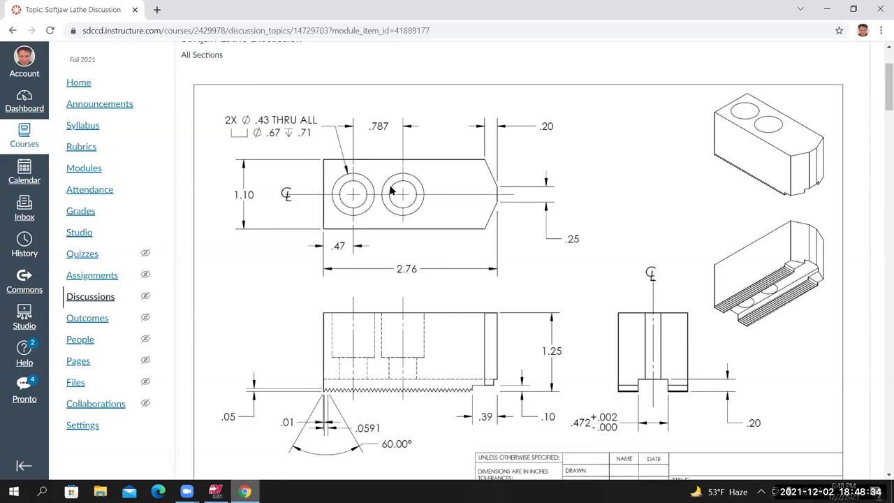
pyautogui.hotkey('alt', 'Tab')
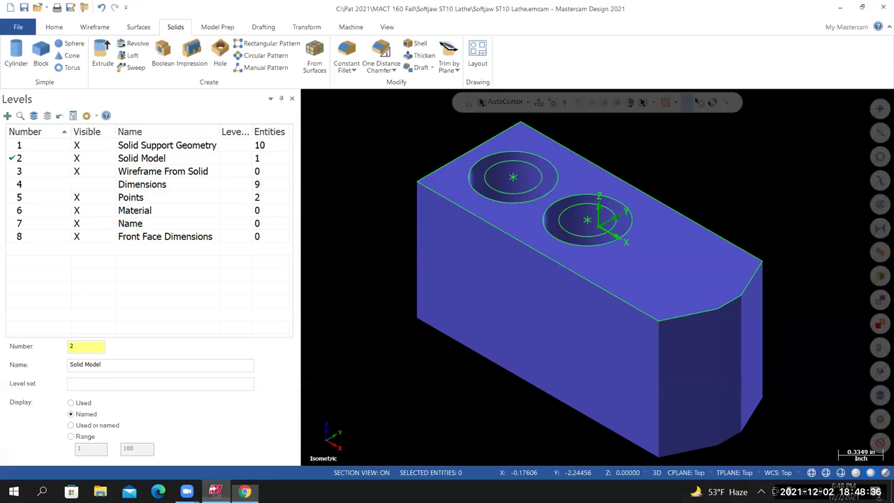
pyautogui.scroll(-2, 480, 324)
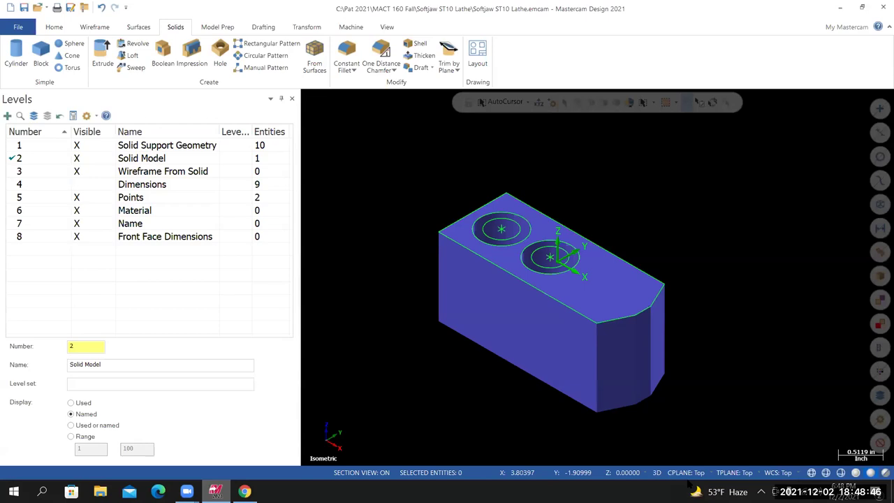
pyautogui.click(709, 473)
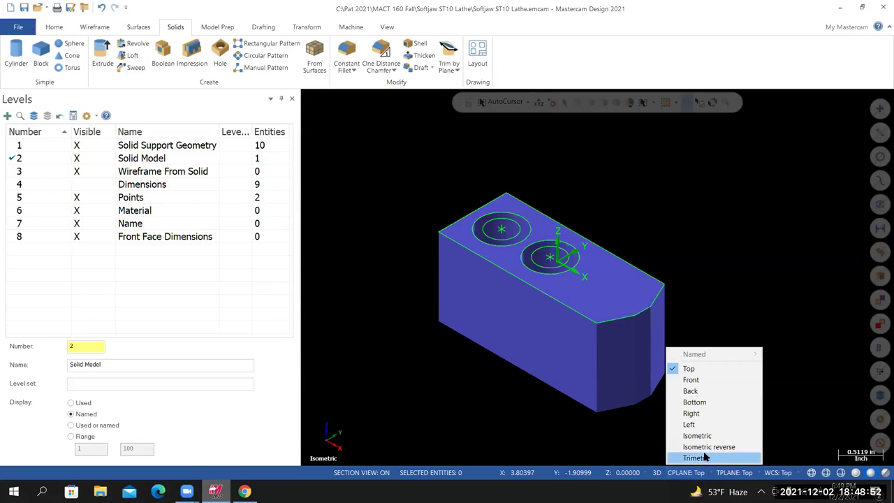
pyautogui.click(690, 379)
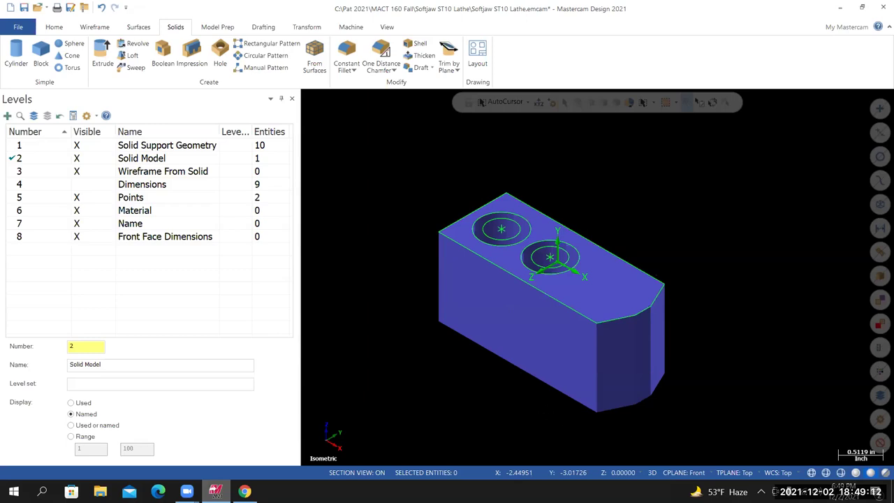
# Check the front-end step in the drawing, and start a base-point rectangular shape with its origin at the lower-right corner.
pyautogui.scroll(3, 580, 335)
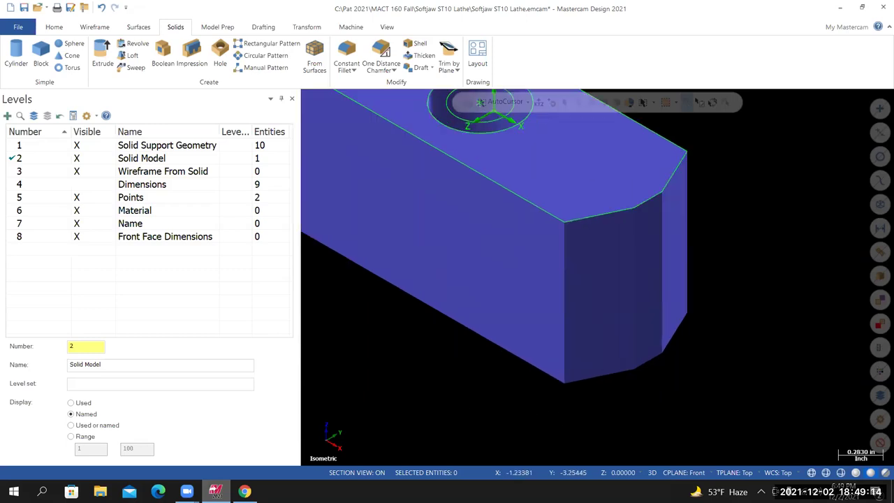
pyautogui.click(245, 491)
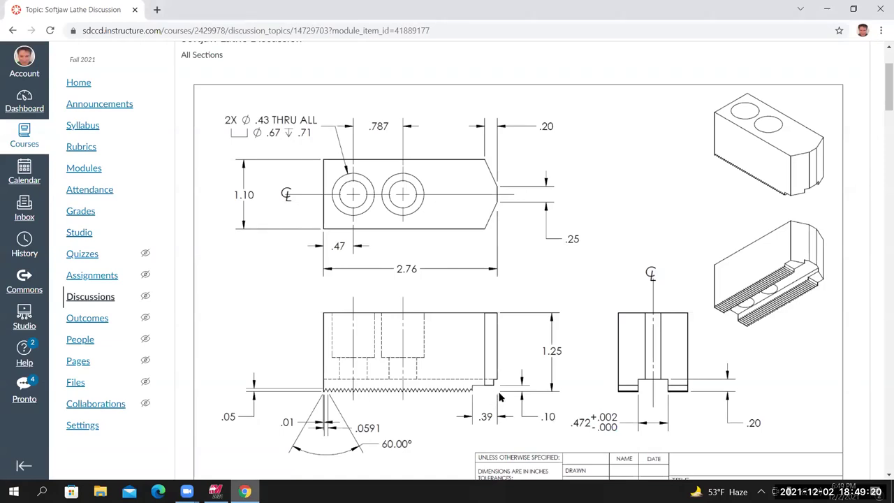
pyautogui.click(215, 491)
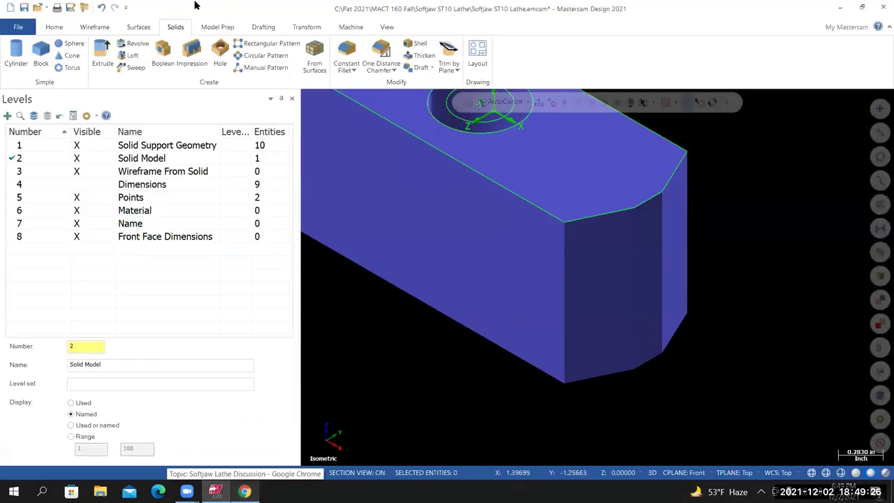
pyautogui.click(91, 28)
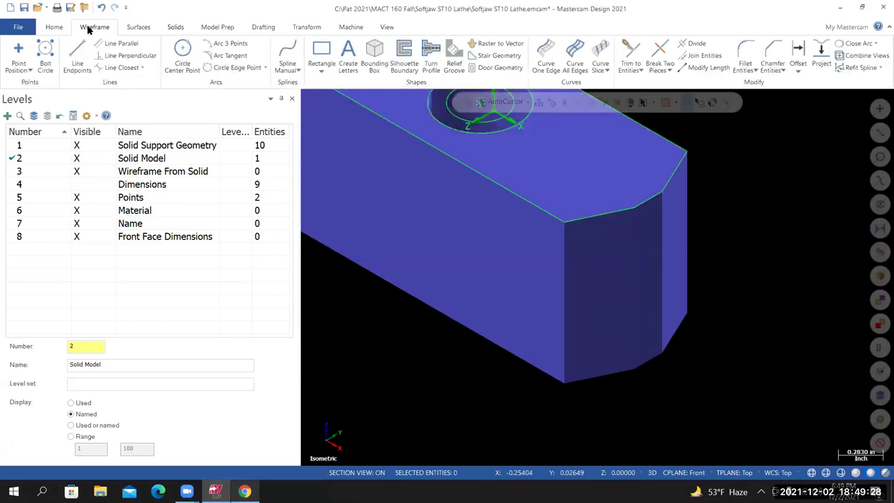
pyautogui.click(323, 72)
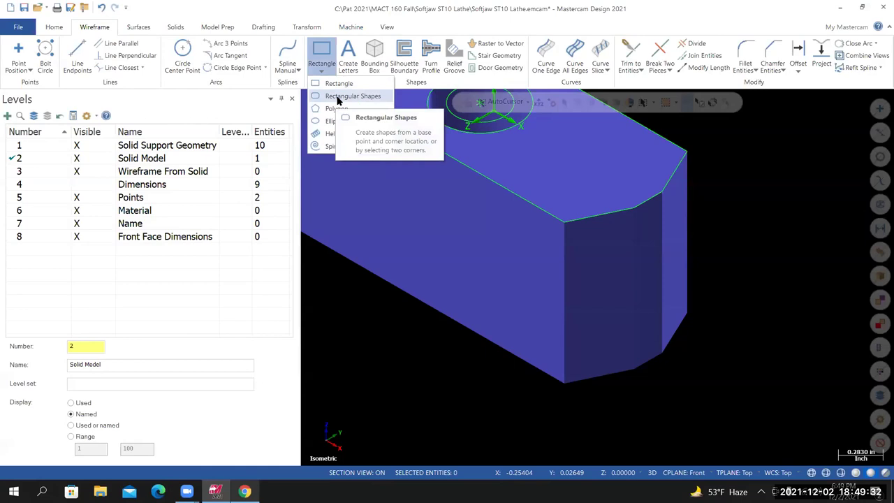
pyautogui.click(339, 98)
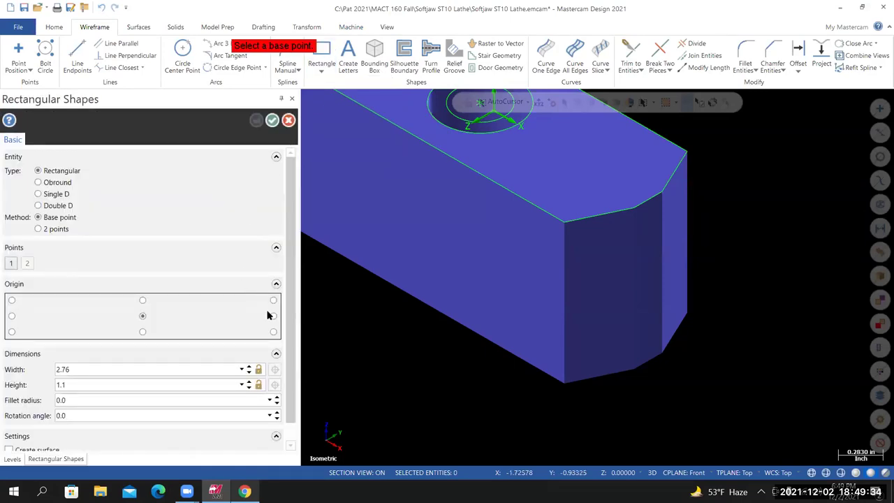
pyautogui.click(274, 331)
# Recheck the step dimensions in the drawing and set the rectangle's width to 0.39 and height to 0.1.
pyautogui.doubleClick(80, 369)
pyautogui.click(245, 492)
pyautogui.click(245, 492)
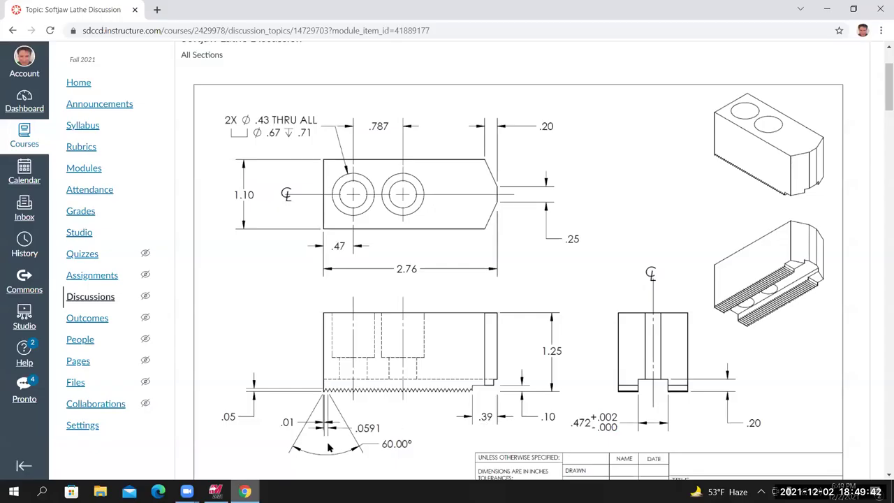
pyautogui.click(215, 491)
pyautogui.press('BackSpace')
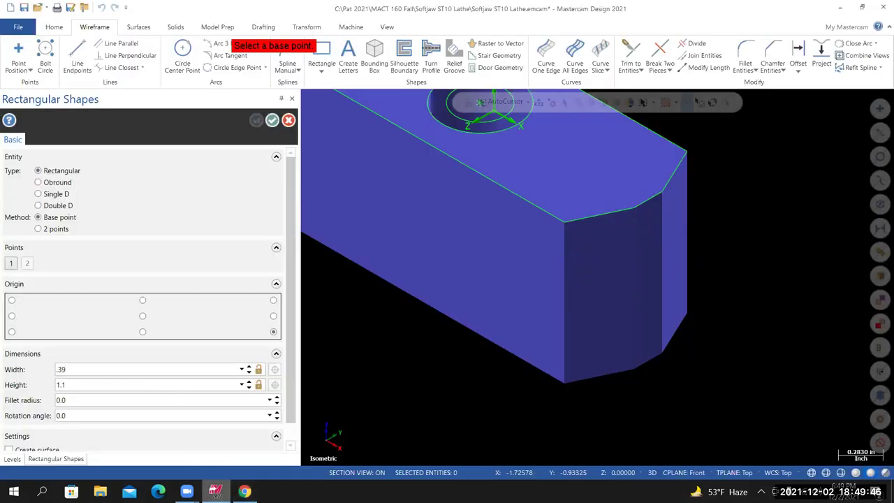
pyautogui.write('.39')
pyautogui.press('Tab')
pyautogui.write('.1')
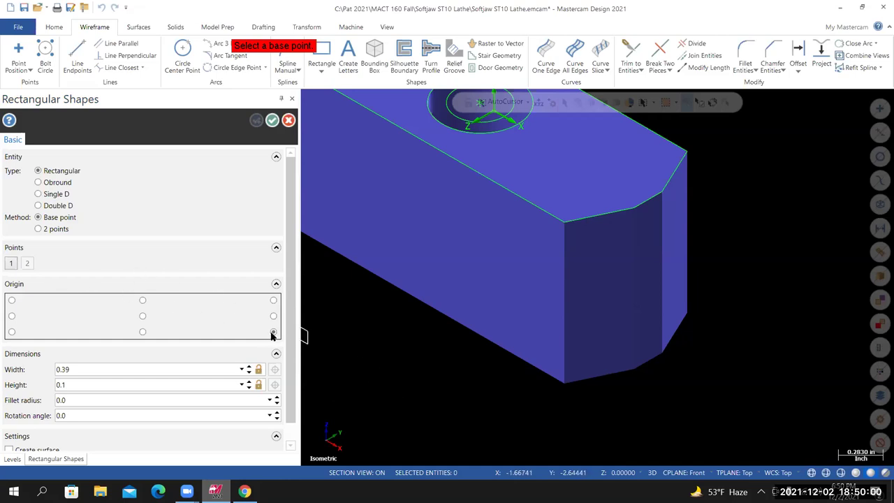
# Switch the model to wireframe display and place the rectangle at the midpoint of the narrow end face's bottom edge.
pyautogui.scroll(3, 538, 391)
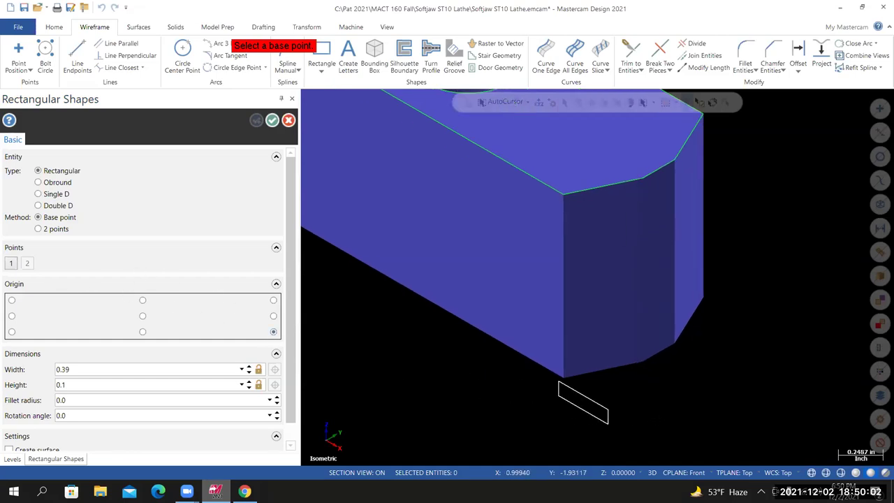
pyautogui.scroll(4, 663, 419)
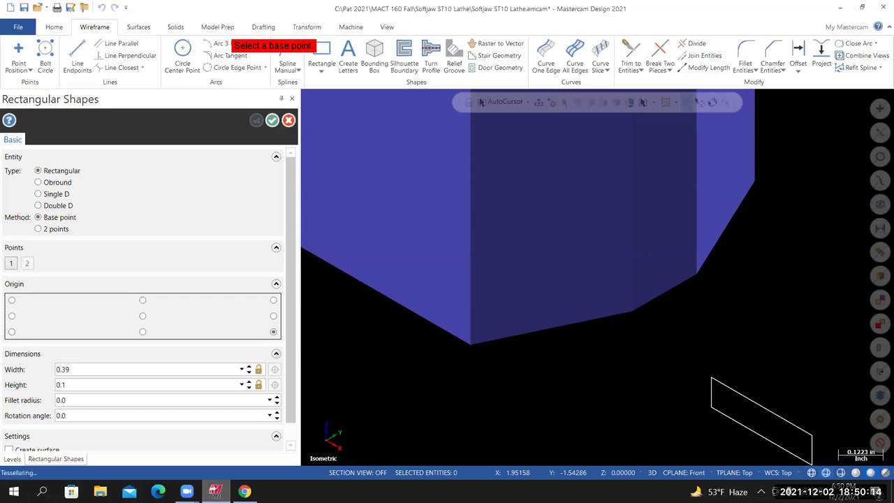
pyautogui.click(826, 472)
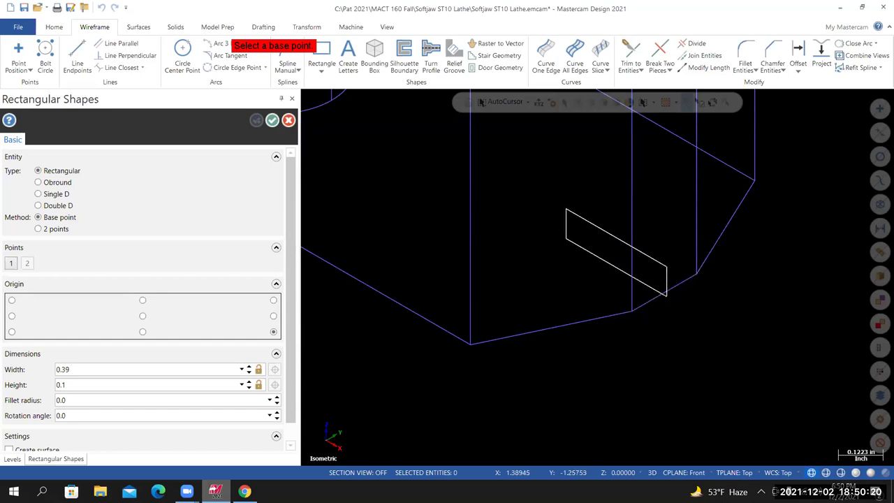
pyautogui.click(664, 291)
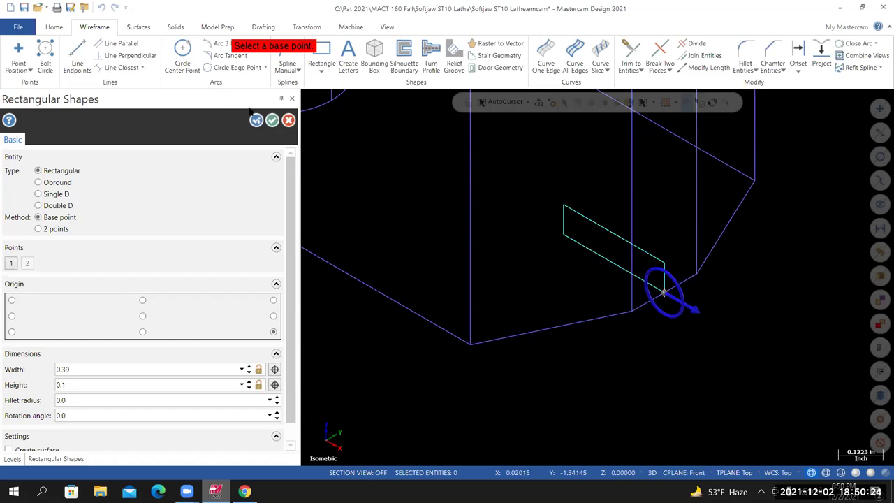
pyautogui.click(271, 120)
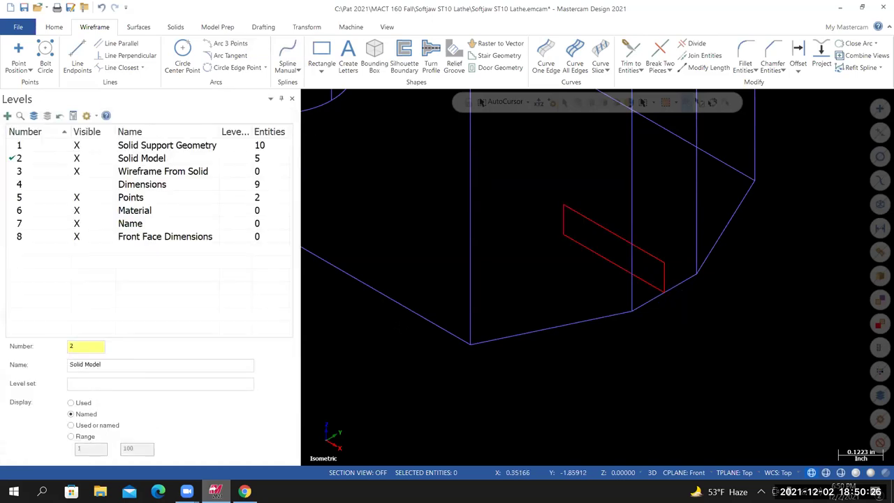
pyautogui.scroll(-3, 487, 342)
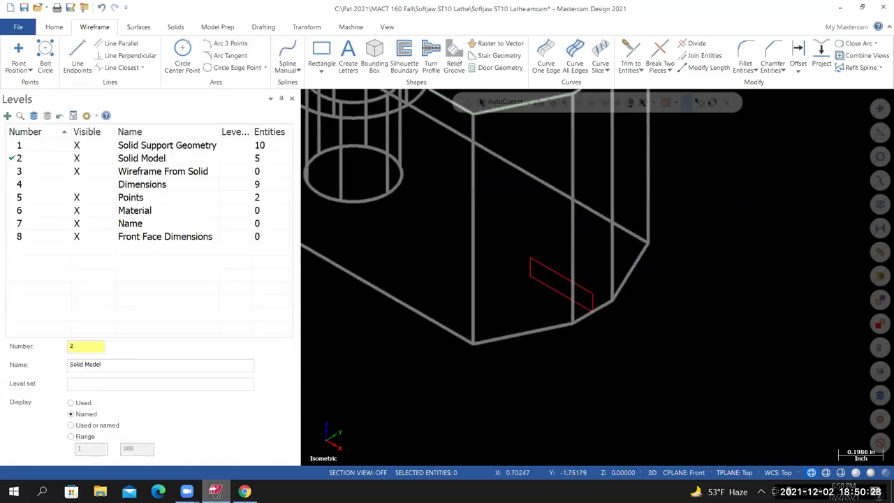
pyautogui.scroll(-3, 482, 342)
pyautogui.scroll(1, 482, 342)
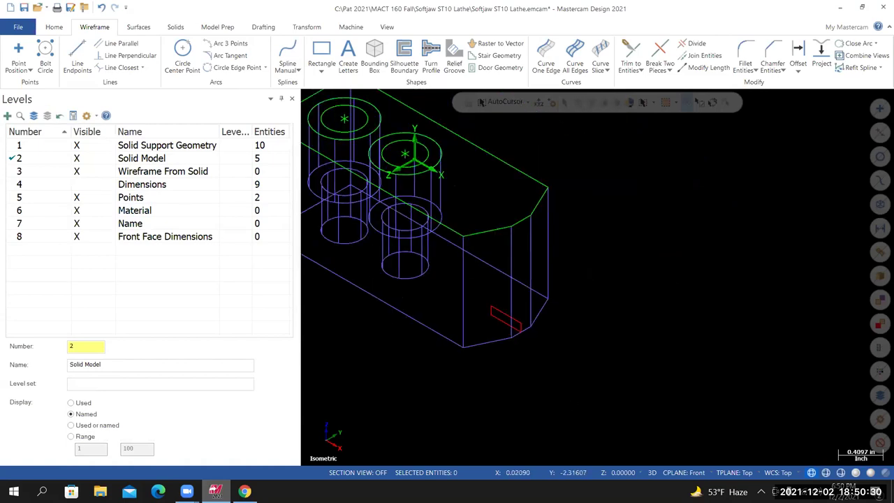
pyautogui.scroll(1, 475, 221)
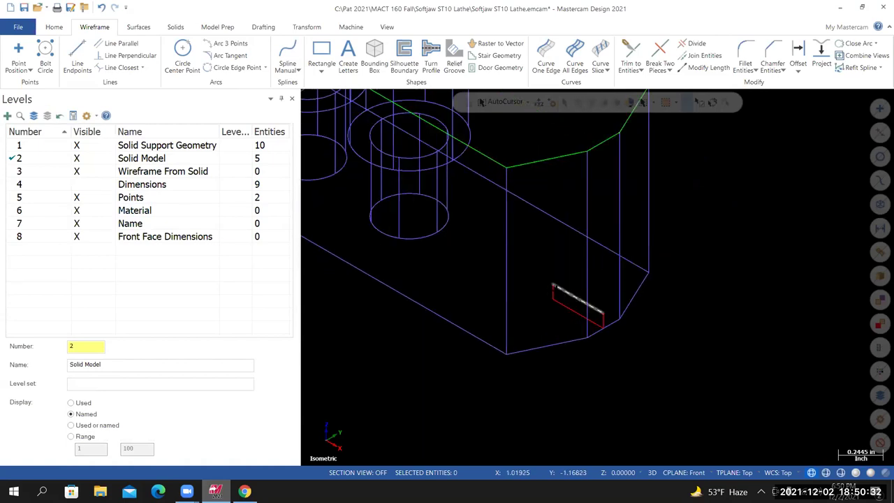
pyautogui.scroll(3, 577, 307)
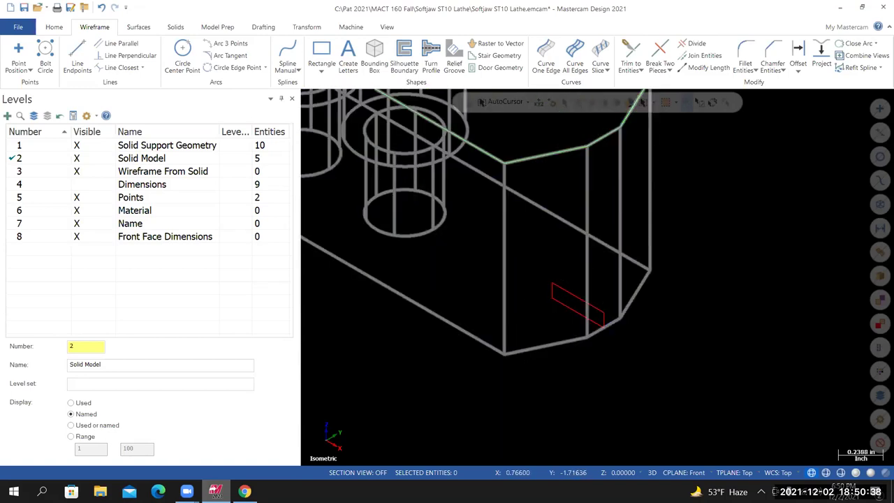
pyautogui.scroll(-5, 524, 358)
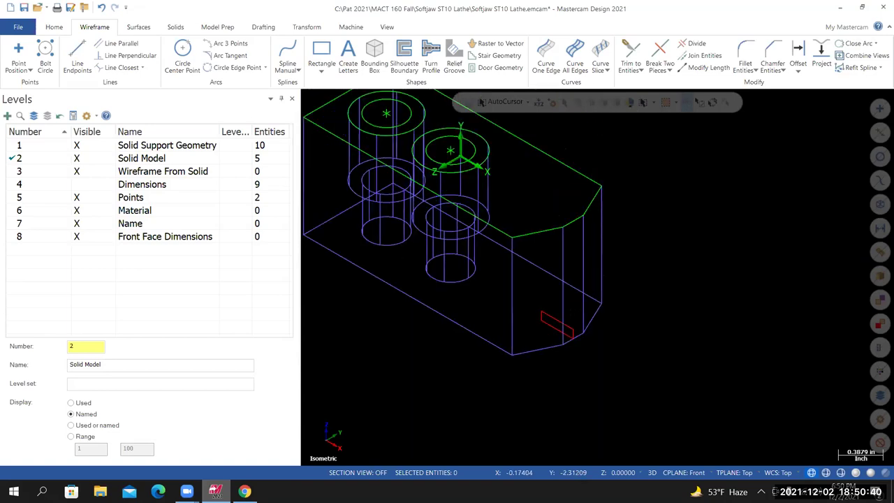
pyautogui.scroll(2, 441, 364)
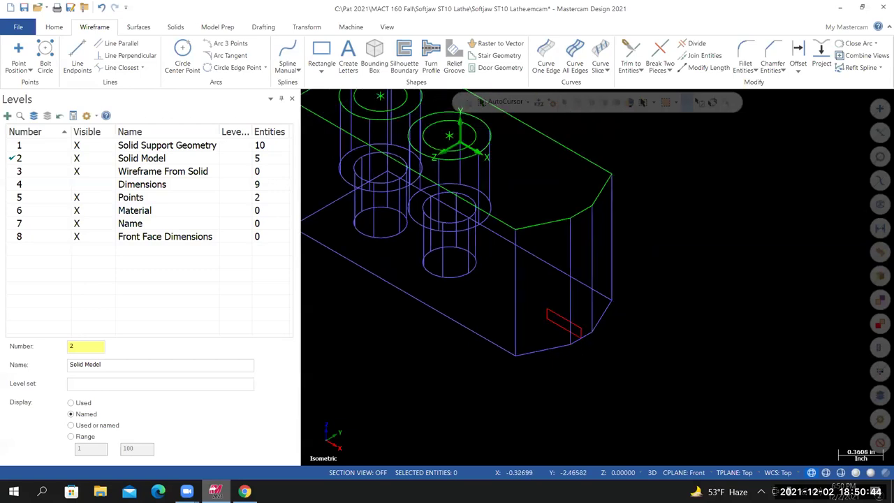
# Start a solid extrude and chain the small rectangle at the bottom of the narrow front end as its profile.
pyautogui.scroll(2, 670, 321)
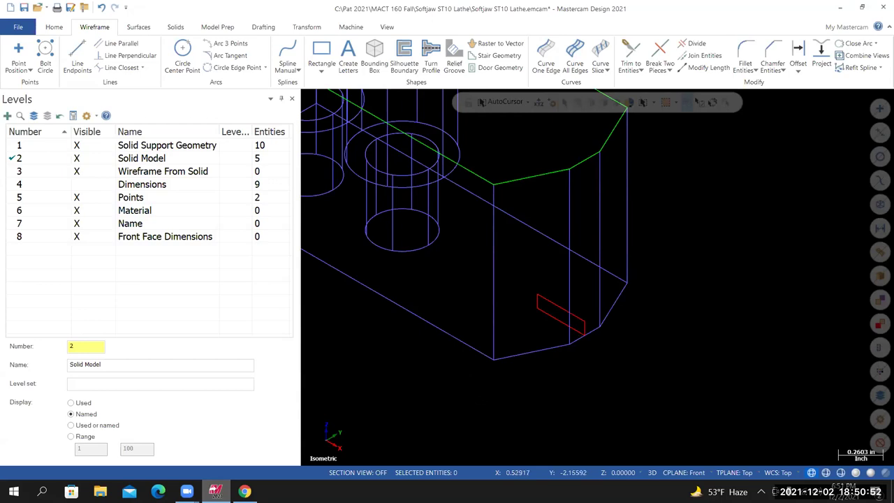
pyautogui.click(176, 27)
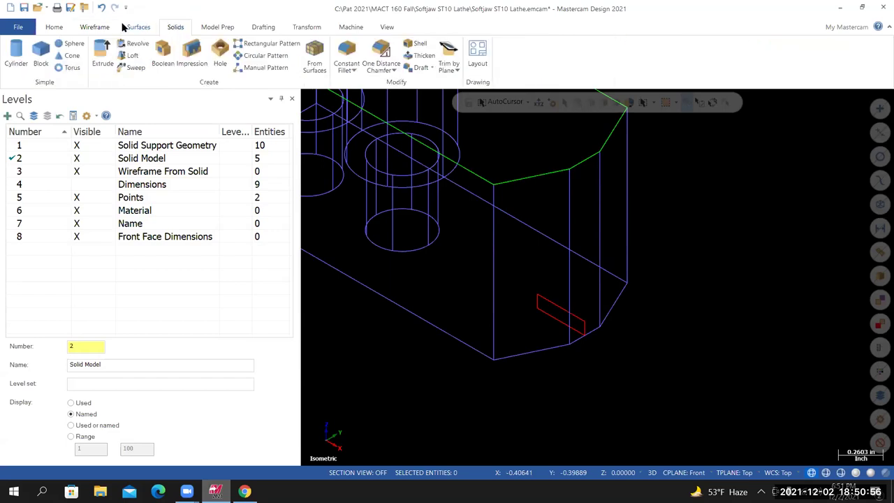
pyautogui.click(103, 48)
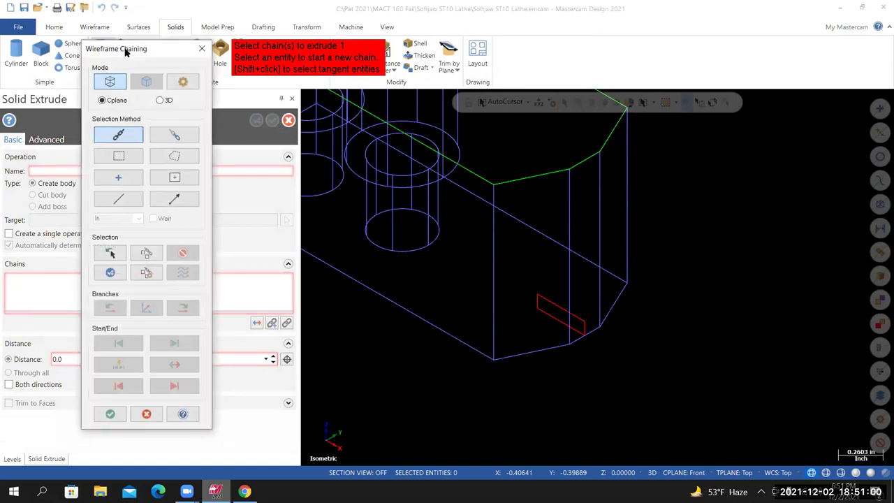
pyautogui.moveTo(148, 52); pyautogui.dragTo(124, 40)
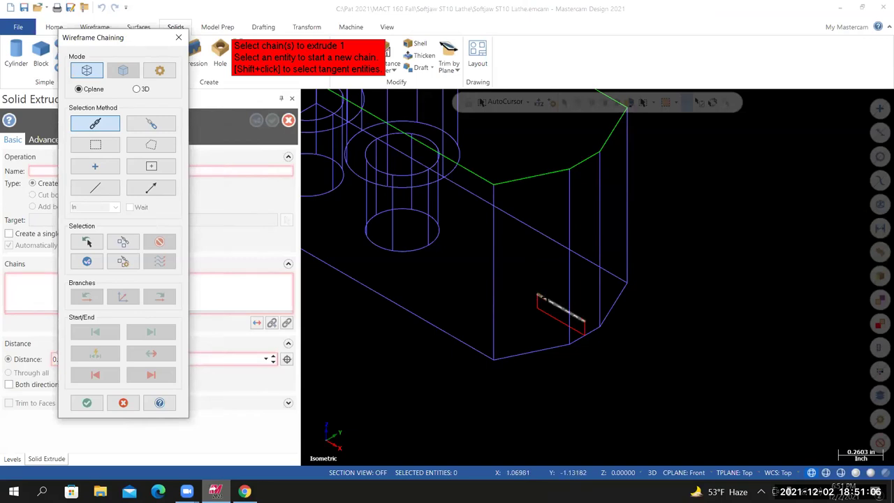
pyautogui.click(559, 307)
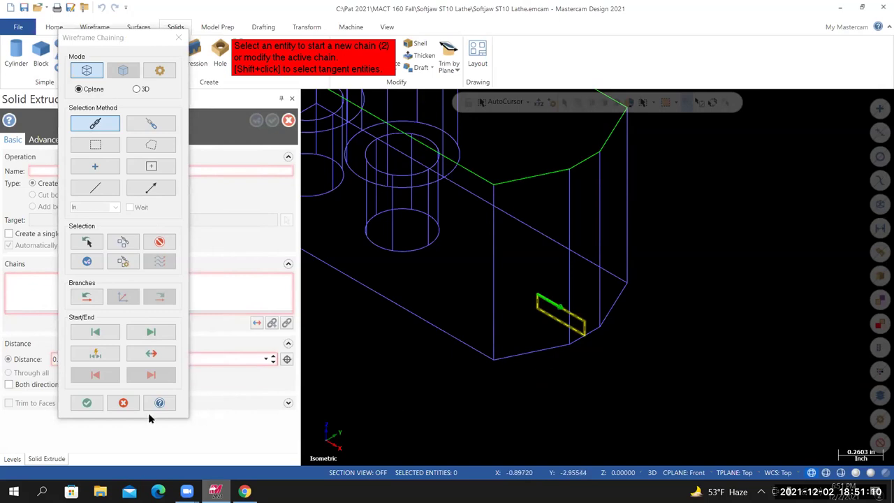
pyautogui.click(123, 401)
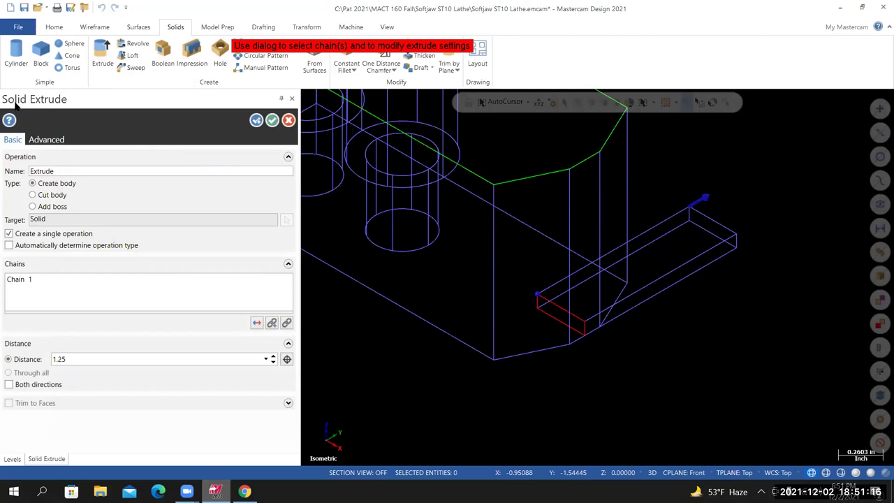
# Cut the front-end step from the body with the extrusion through all in both directions, with the model shaded.
pyautogui.click(32, 194)
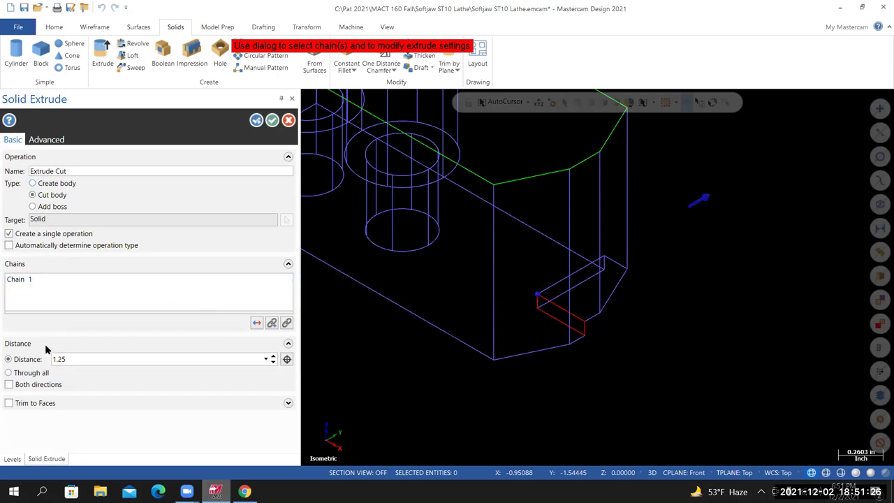
pyautogui.click(10, 373)
pyautogui.click(9, 385)
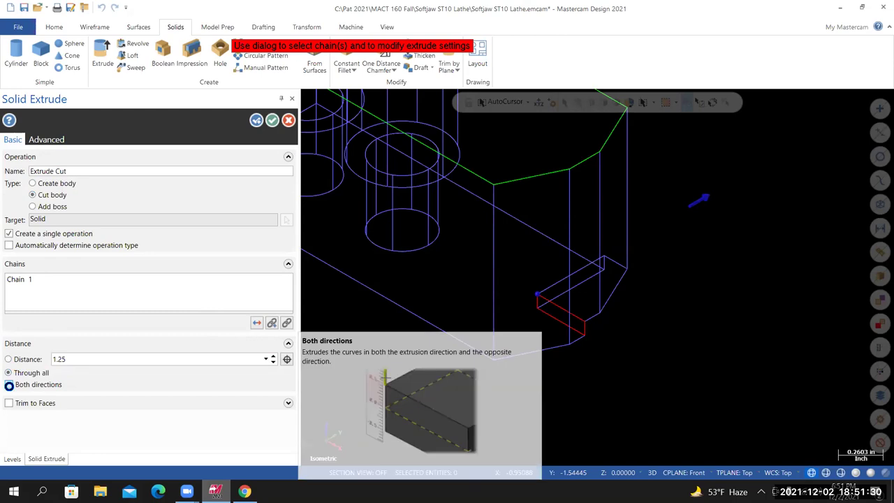
pyautogui.moveTo(515, 320); pyautogui.dragTo(685, 321, button='middle')
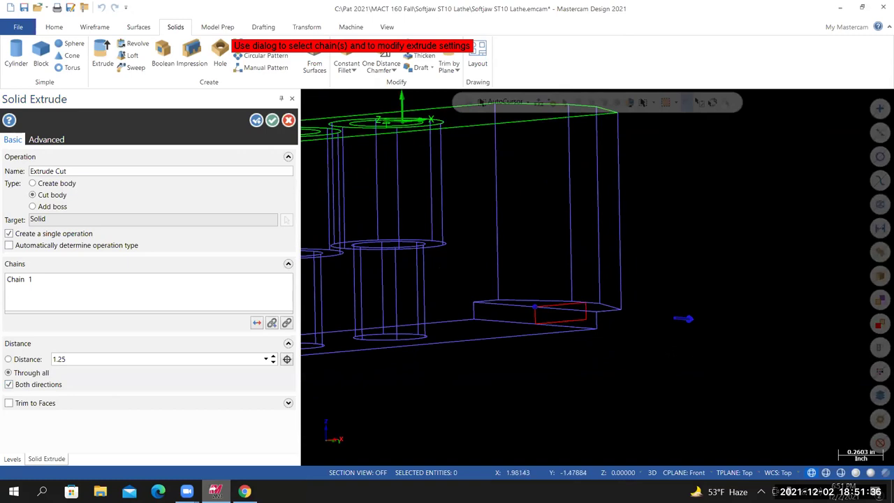
pyautogui.click(883, 473)
pyautogui.moveTo(684, 318)
pyautogui.mouseDown(button='middle')
pyautogui.moveTo(632, 307)
pyautogui.moveTo(624, 273)
pyautogui.moveTo(573, 293)
pyautogui.moveTo(530, 287)
pyautogui.moveTo(501, 312)
pyautogui.moveTo(447, 282)
pyautogui.moveTo(651, 293)
pyautogui.mouseUp(button='middle')
pyautogui.moveTo(598, 277); pyautogui.dragTo(593, 251, button='middle')
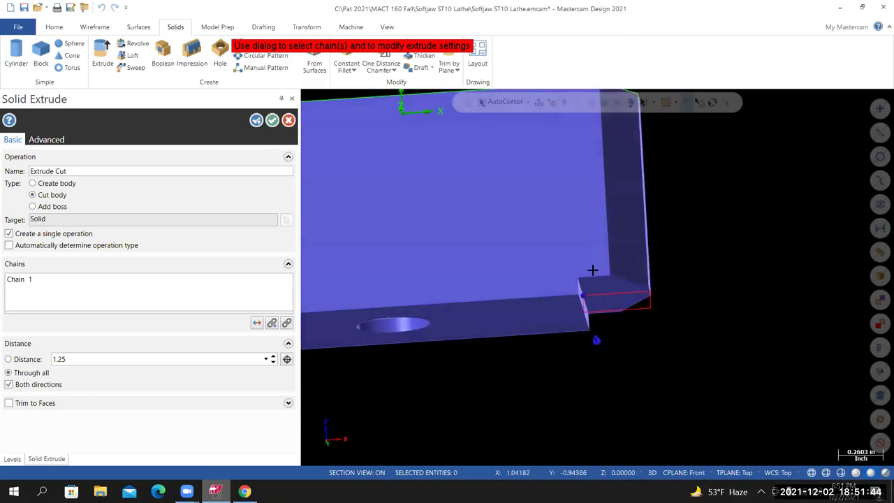
pyautogui.moveTo(590, 281)
pyautogui.mouseDown(button='middle')
pyautogui.moveTo(601, 265)
pyautogui.moveTo(604, 300)
pyautogui.moveTo(594, 266)
pyautogui.moveTo(594, 283)
pyautogui.mouseUp(button='middle')
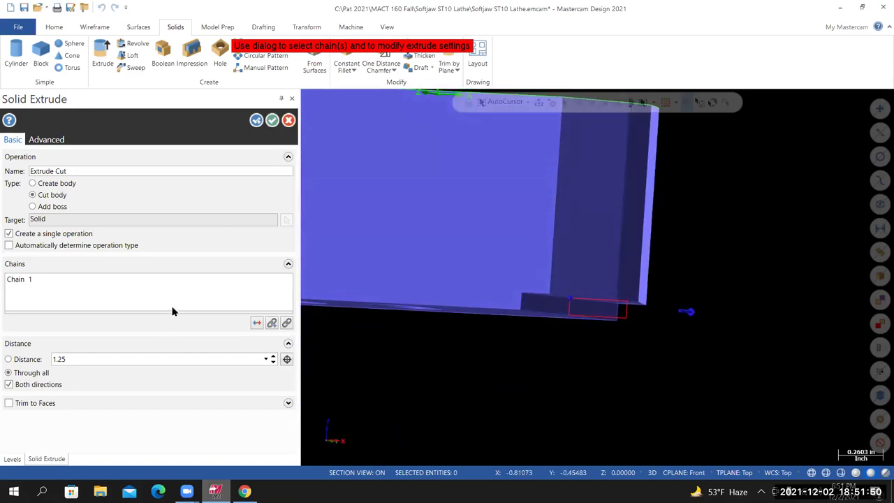
pyautogui.click(272, 120)
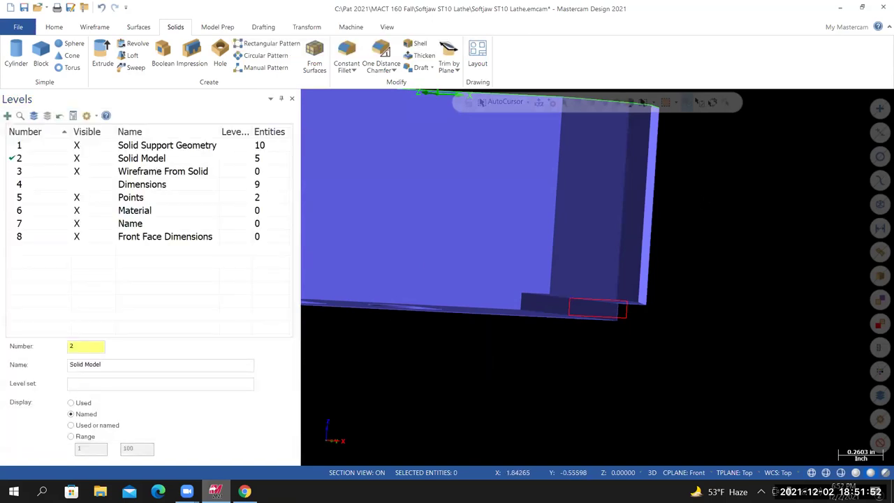
# Examine the front-end step cut on the whole jaw in isometric view and from the underside.
pyautogui.rightClick(706, 202)
pyautogui.click(732, 306)
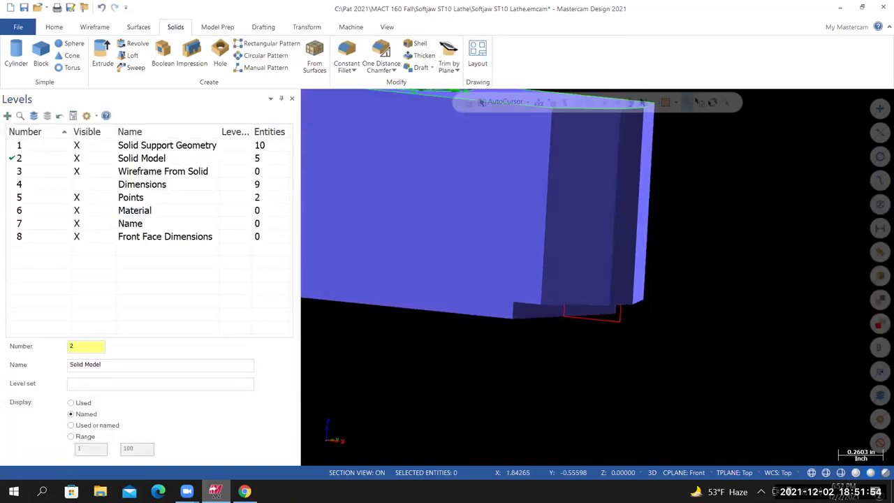
pyautogui.rightClick(658, 258)
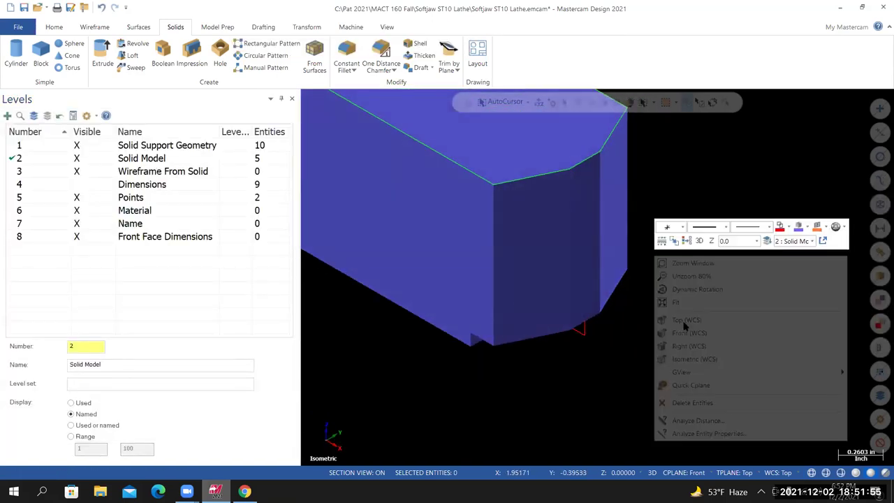
pyautogui.click(684, 320)
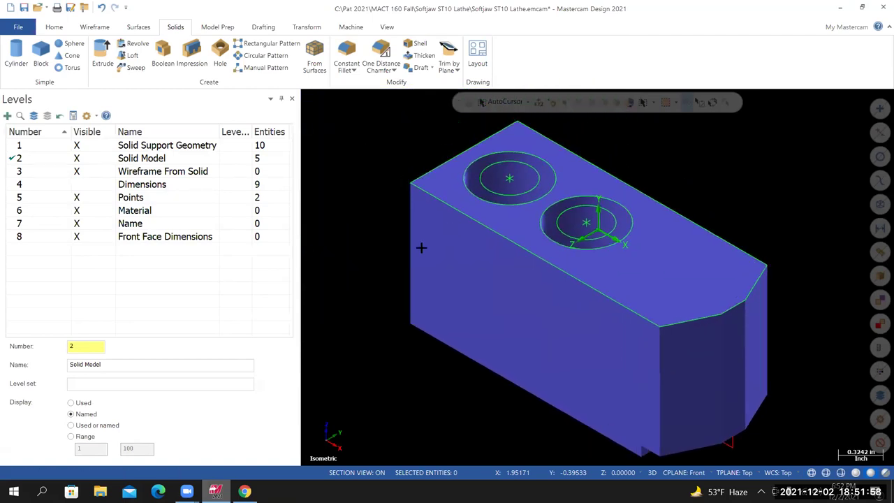
pyautogui.scroll(-1, 590, 402)
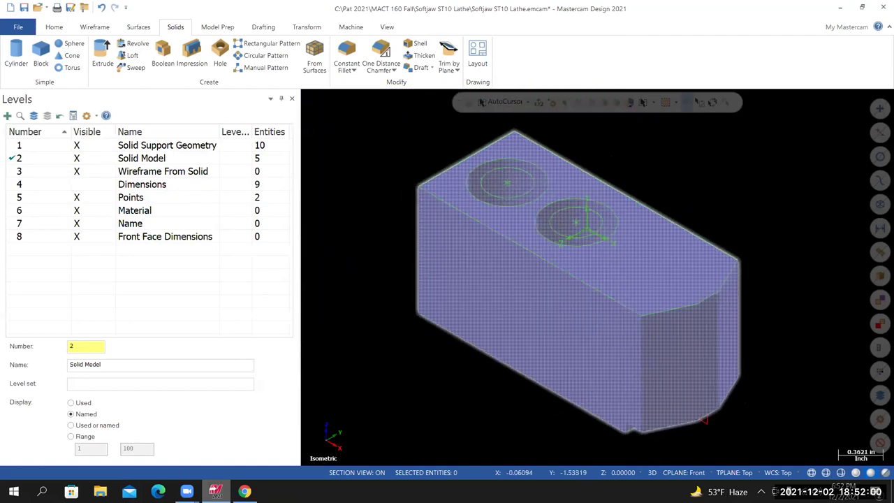
pyautogui.click(18, 27)
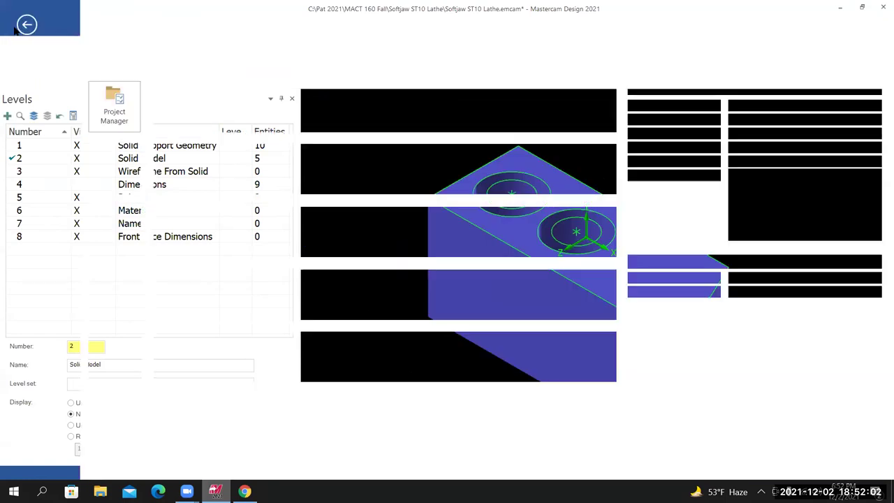
pyautogui.click(23, 144)
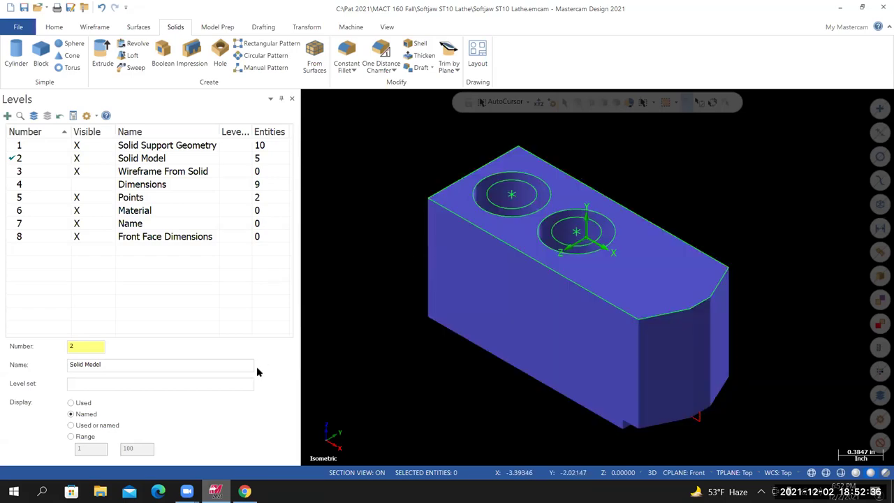
pyautogui.moveTo(598, 275); pyautogui.dragTo(712, 213, button='middle')
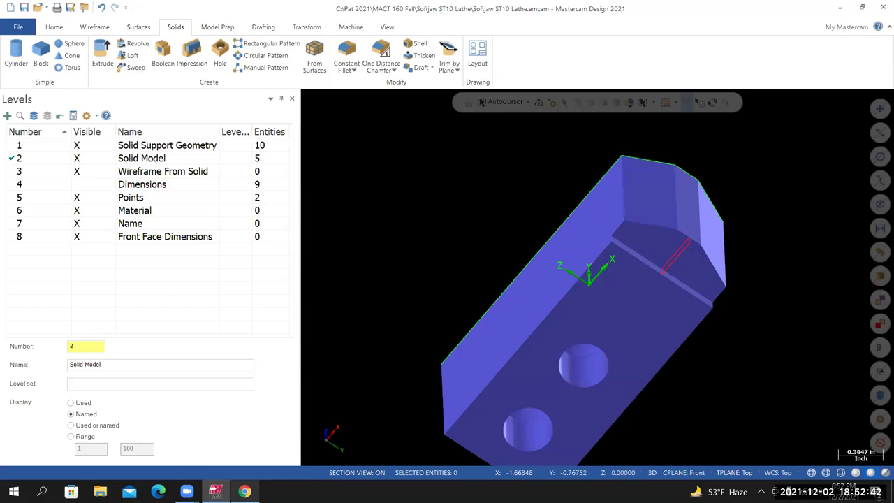
# Check the bottom slot in the browser drawing, return to Mastercam and examine the model's rear end face.
pyautogui.hotkey('alt', 'Tab')
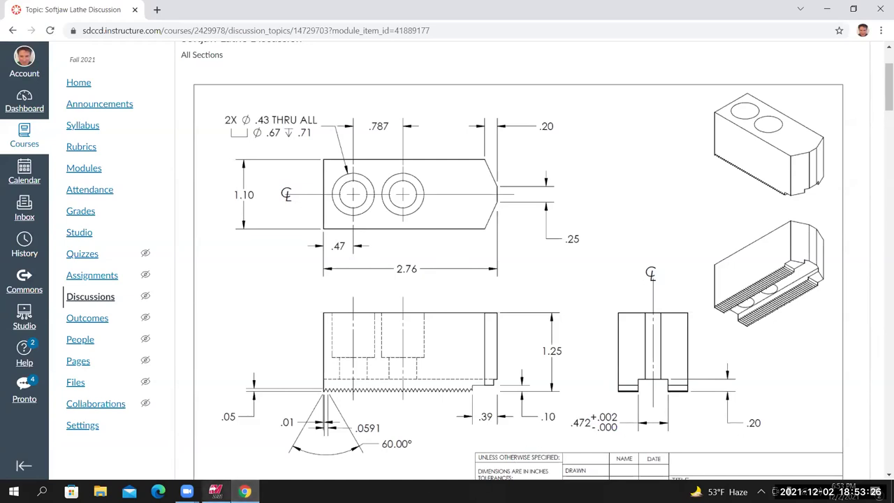
pyautogui.click(217, 491)
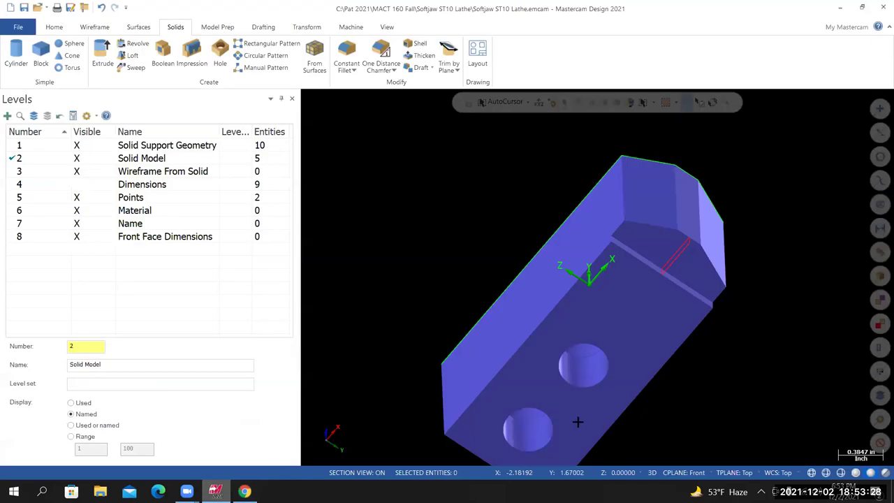
pyautogui.moveTo(552, 364); pyautogui.dragTo(400, 353, button='middle')
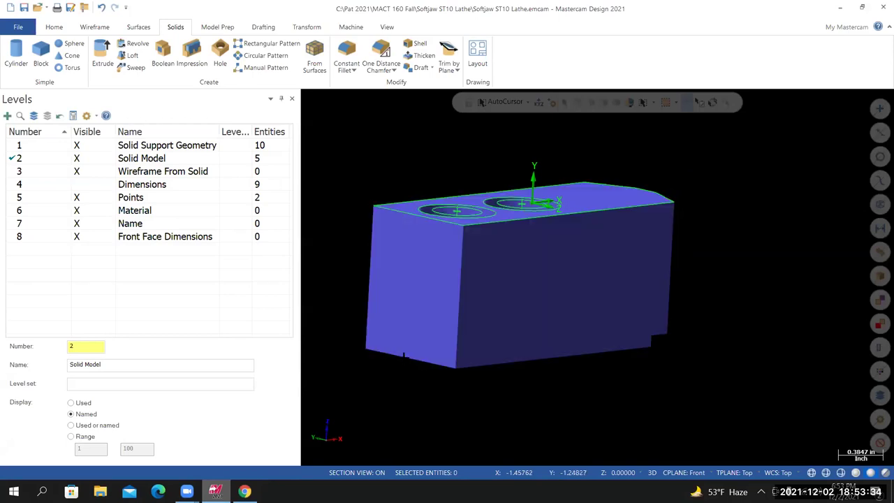
pyautogui.moveTo(597, 277); pyautogui.dragTo(597, 277, button='middle')
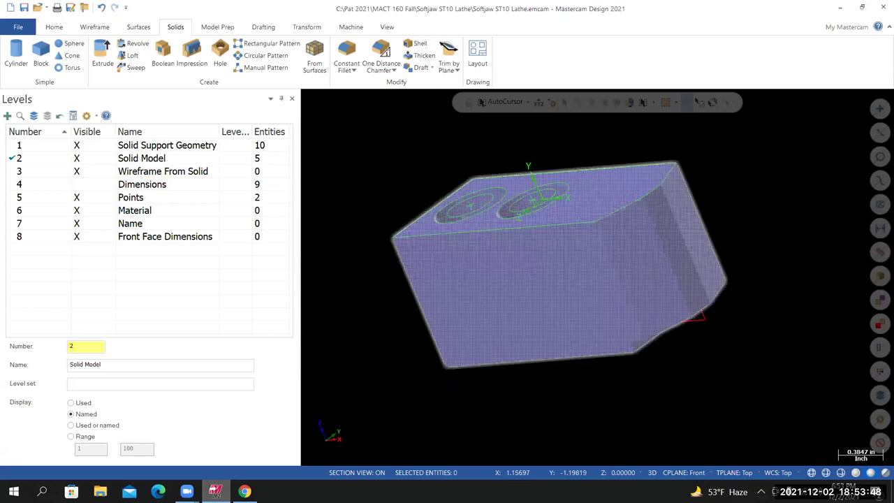
pyautogui.moveTo(598, 277); pyautogui.dragTo(629, 272, button='middle')
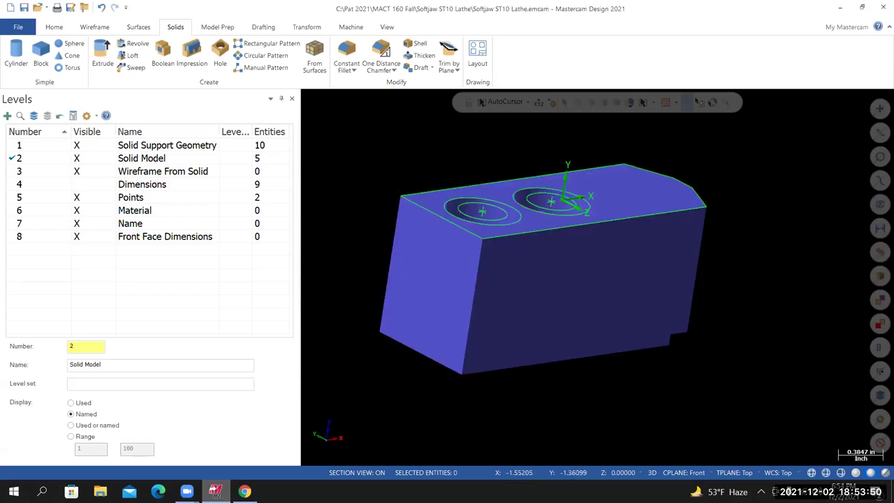
pyautogui.rightClick(417, 204)
pyautogui.click(429, 320)
pyautogui.moveTo(429, 321)
pyautogui.mouseDown(button='middle')
pyautogui.moveTo(432, 241)
pyautogui.moveTo(412, 254)
pyautogui.moveTo(426, 294)
pyautogui.mouseUp(button='middle')
pyautogui.scroll(-2, 601, 301)
pyautogui.moveTo(601, 300); pyautogui.dragTo(635, 251, button='middle')
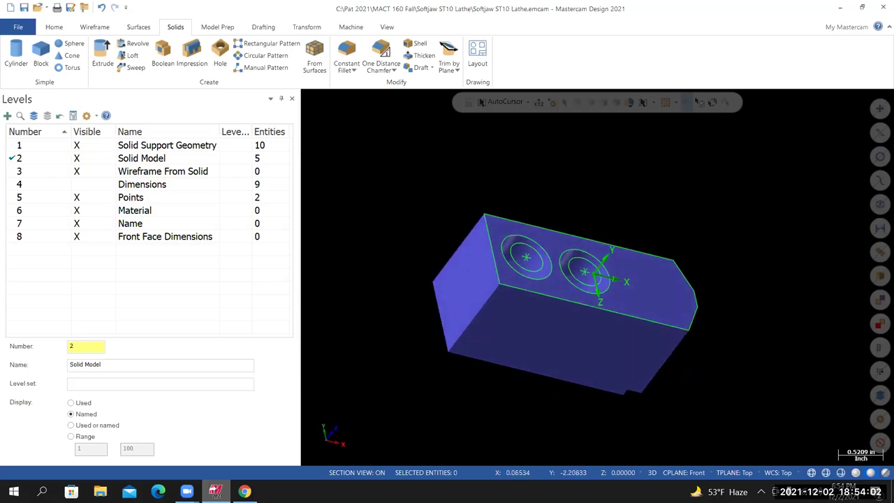
# Set the construction plane to Left and check the bottom slot's dimensions in the browser drawing.
pyautogui.click(674, 473)
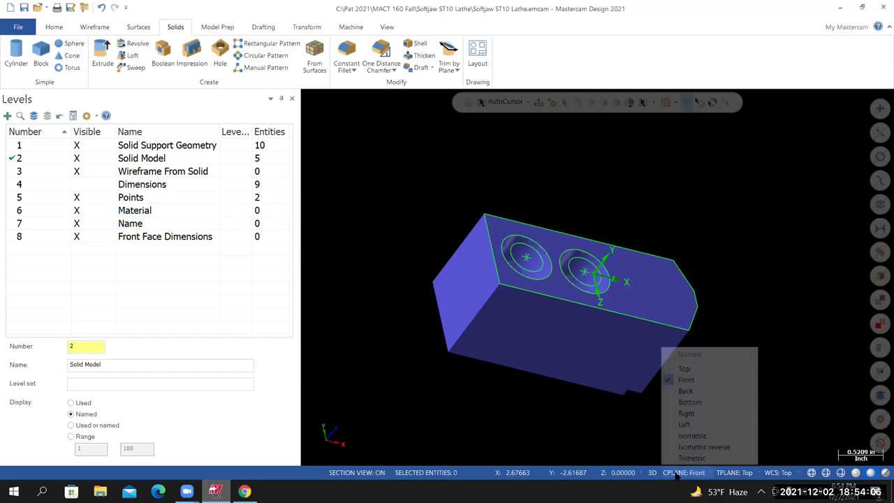
pyautogui.click(684, 426)
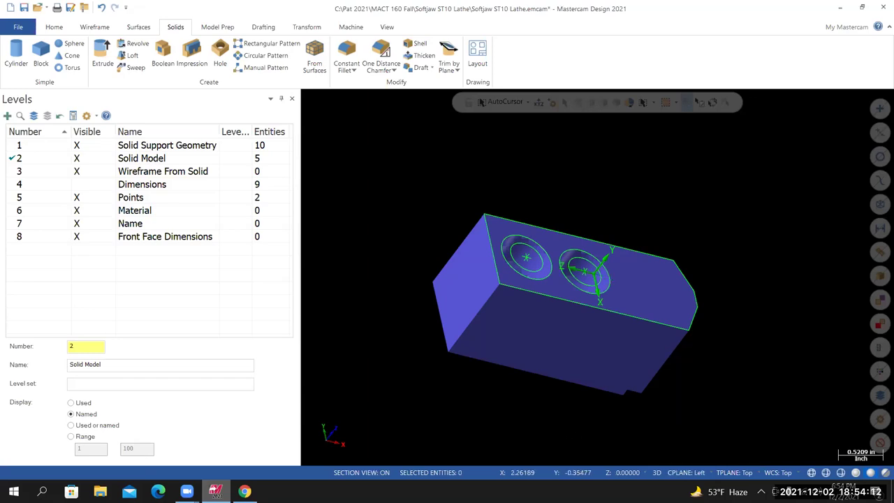
pyautogui.scroll(1, 378, 315)
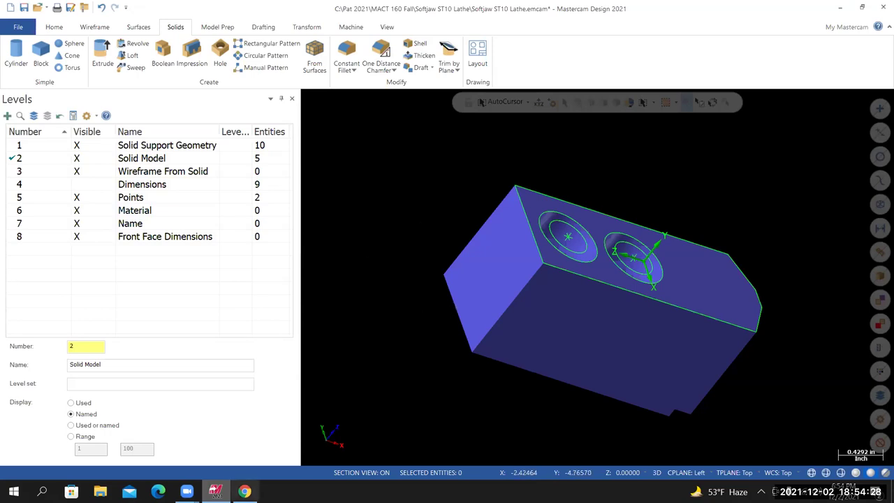
pyautogui.click(244, 491)
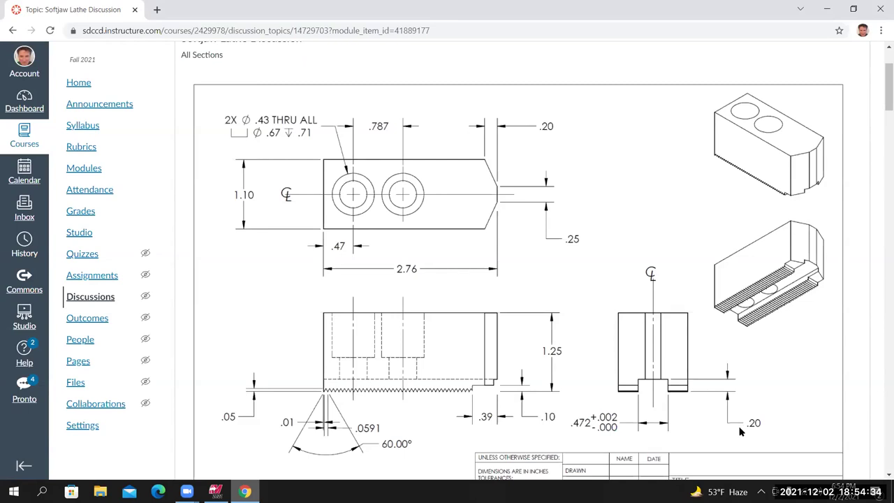
pyautogui.click(215, 490)
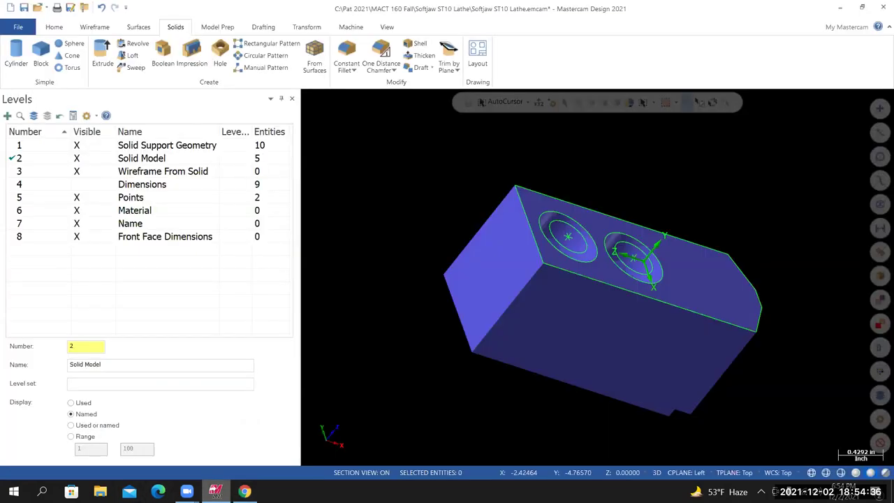
# Start a base-point rectangular shape with its origin at the bottom center.
pyautogui.click(90, 29)
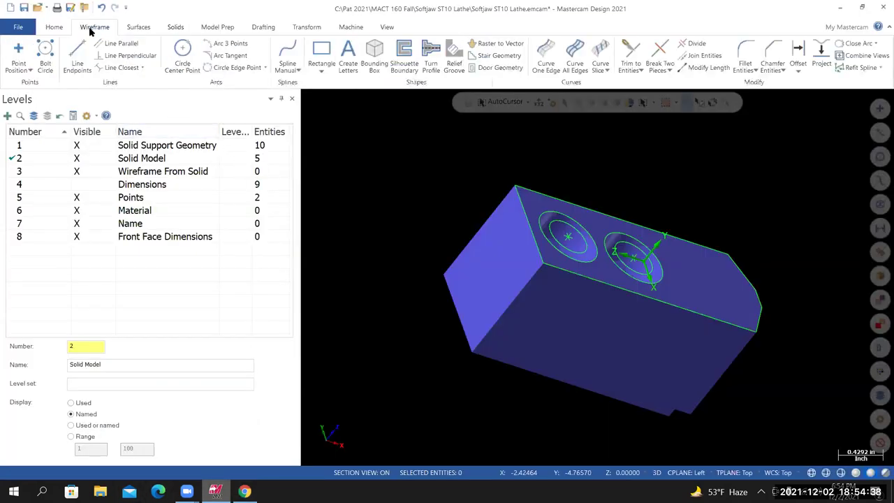
pyautogui.click(320, 70)
pyautogui.click(340, 93)
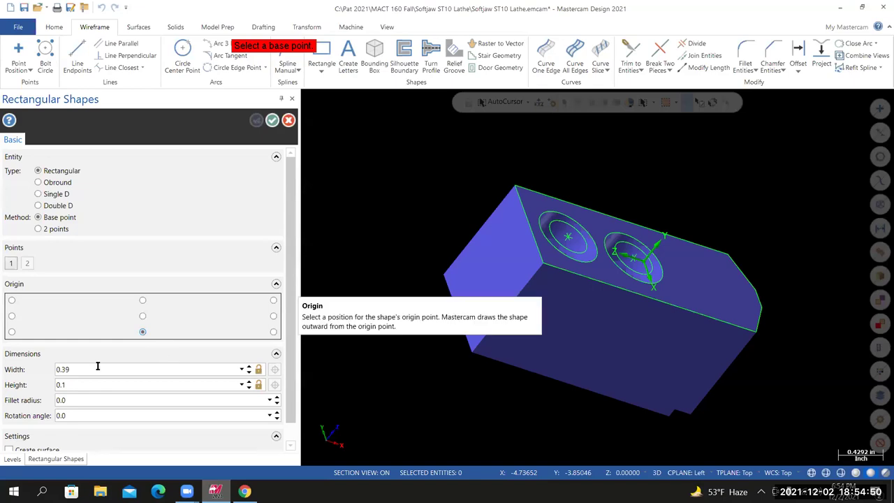
# Set the slot rectangle's width to 0.472 and height to 0.2, checking both against the drawing.
pyautogui.click(243, 491)
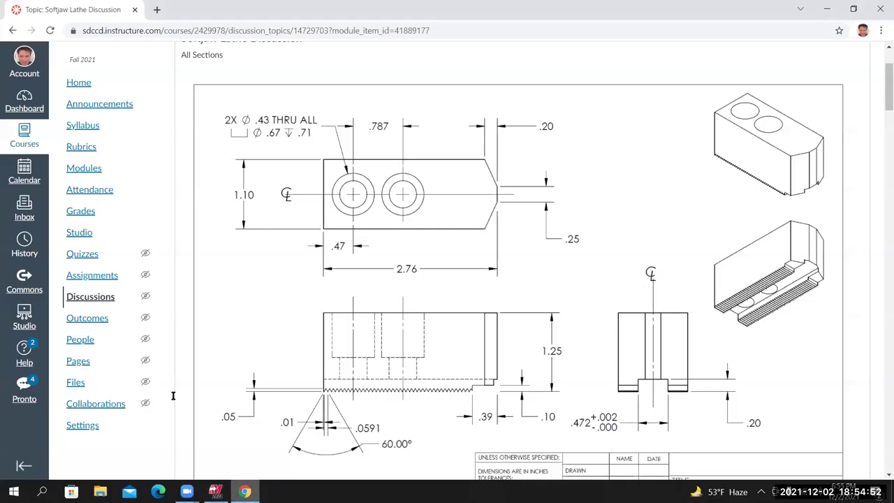
pyautogui.hotkey('alt', 'Tab')
pyautogui.write('.472')
pyautogui.press('Tab')
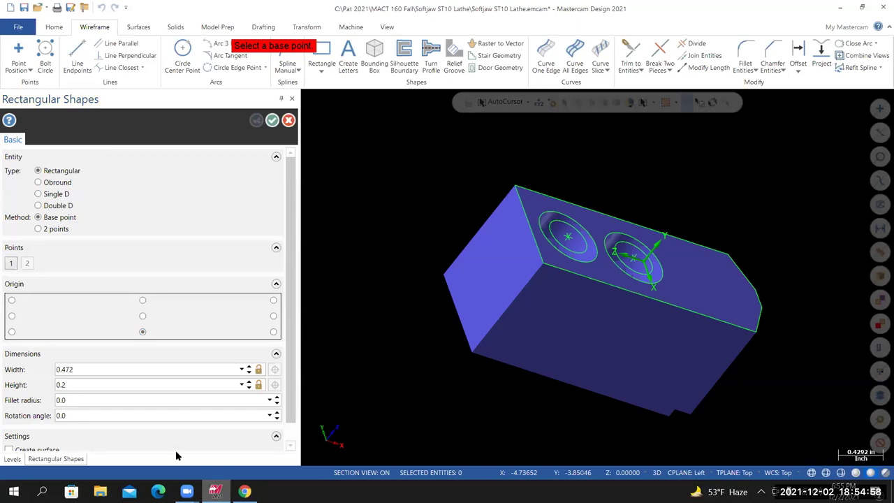
pyautogui.click(244, 491)
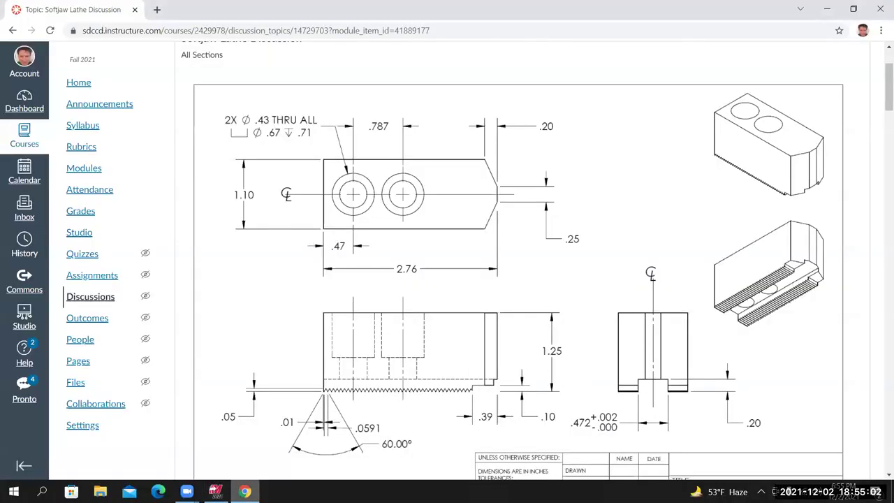
# Return to Mastercam and place the slot rectangle at the midpoint of the rear end face's bottom edge.
pyautogui.click(215, 491)
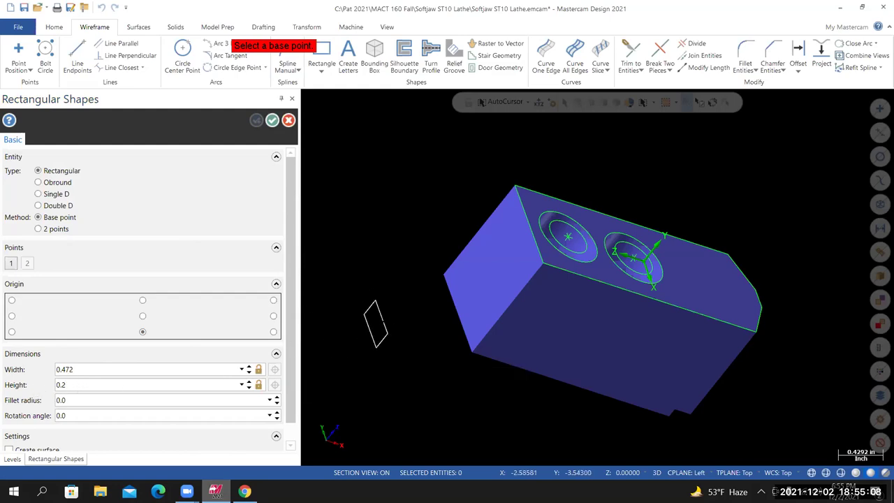
pyautogui.scroll(3, 394, 318)
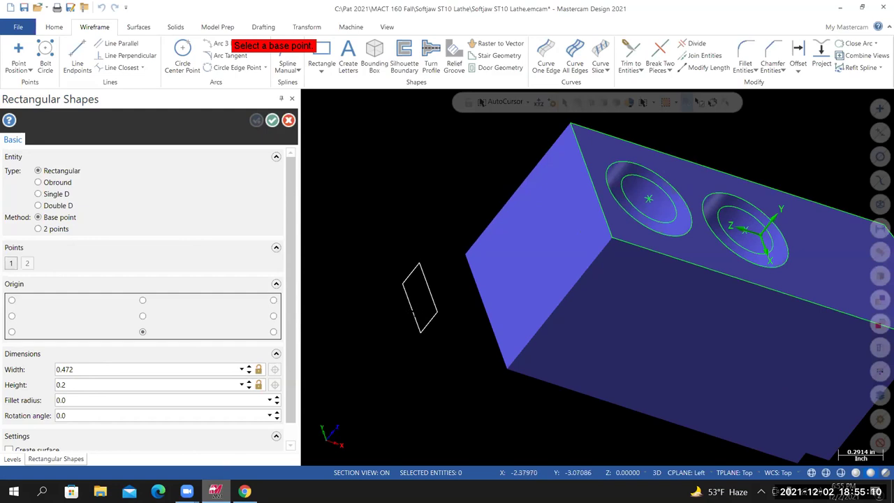
pyautogui.hotkey('alt', 'Up')
pyautogui.moveTo(597, 278); pyautogui.dragTo(539, 251, button='middle')
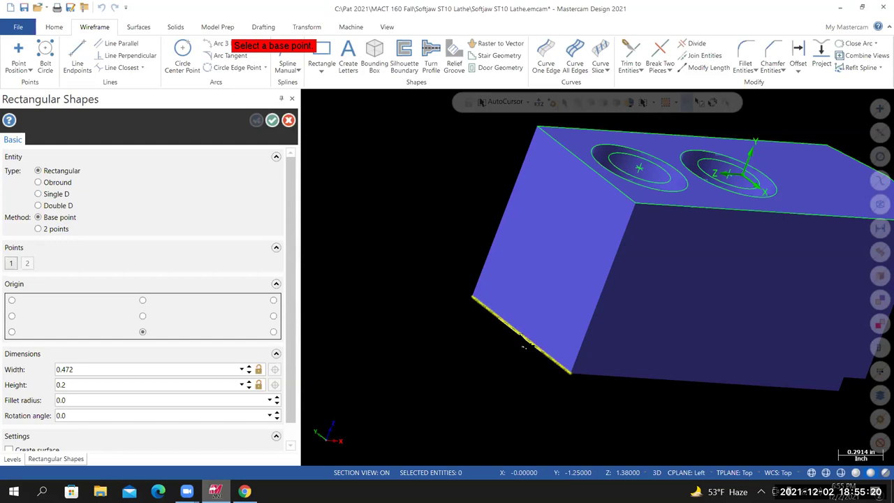
pyautogui.click(522, 345)
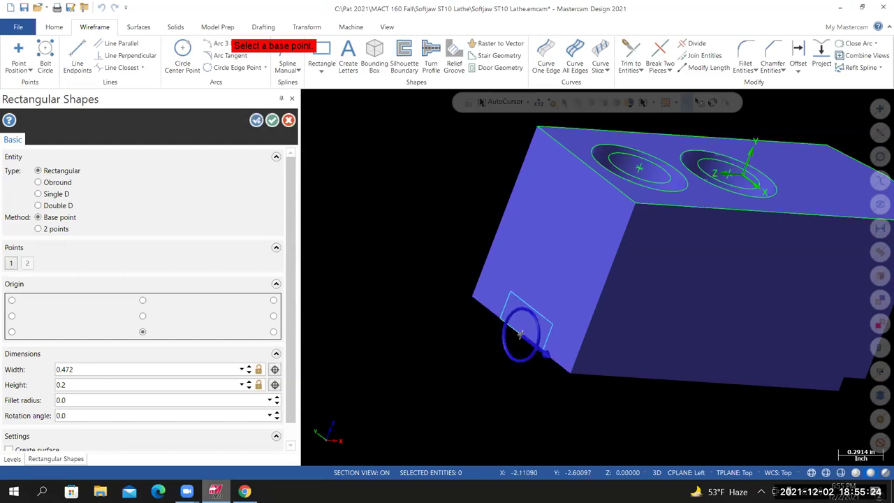
pyautogui.click(273, 120)
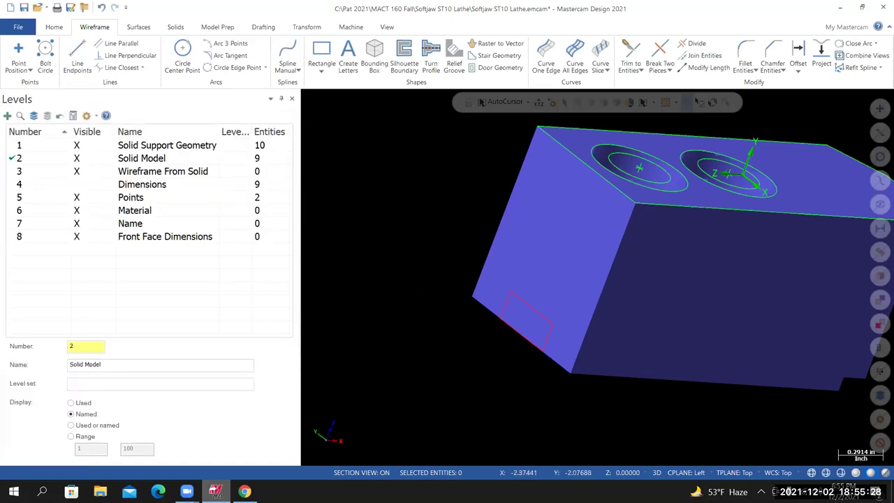
# Start a solid extrude cut using the slot rectangle on the rear end face as its chain.
pyautogui.moveTo(590, 273); pyautogui.dragTo(512, 345, button='middle')
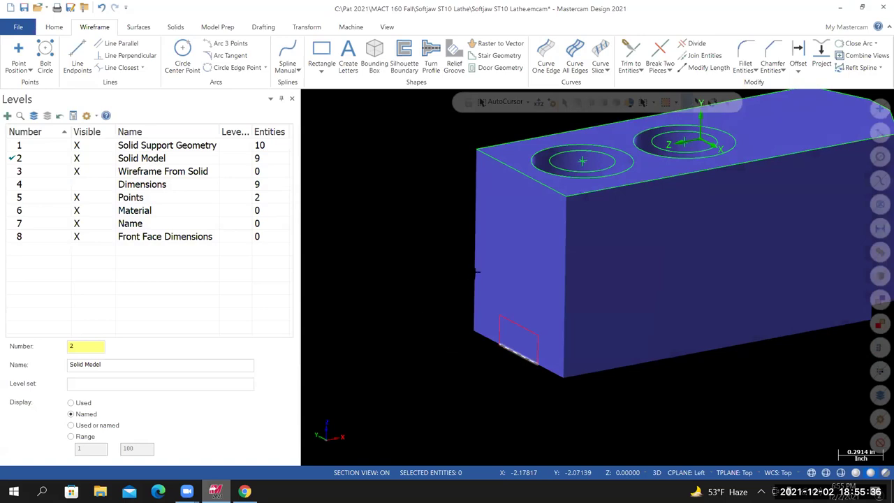
pyautogui.moveTo(627, 274); pyautogui.dragTo(598, 277, button='middle')
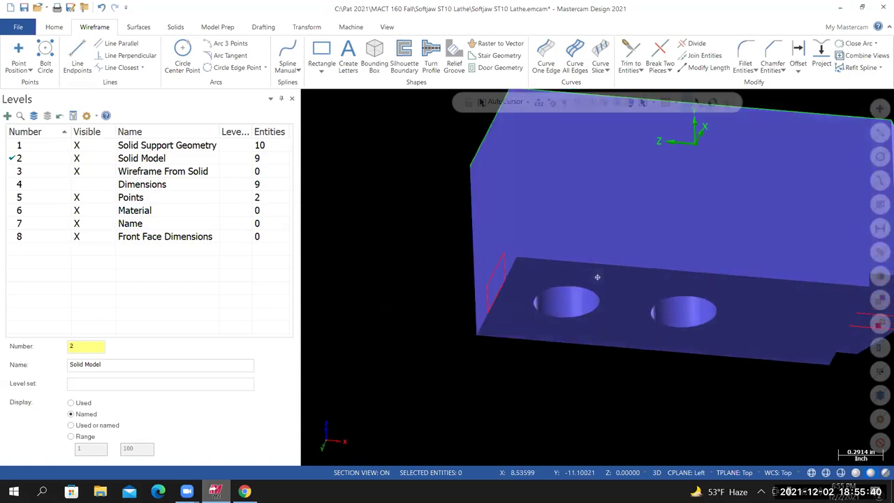
pyautogui.moveTo(598, 277); pyautogui.dragTo(565, 153, button='middle')
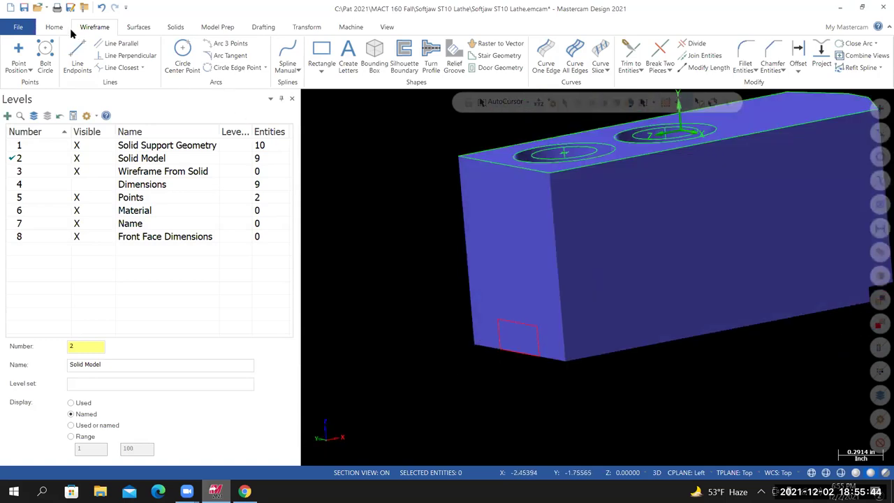
pyautogui.click(175, 26)
pyautogui.click(105, 53)
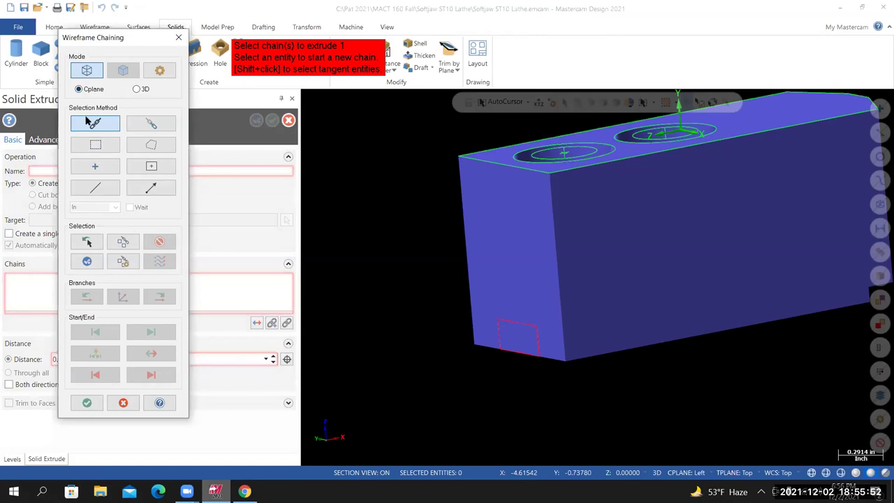
pyautogui.moveTo(97, 42); pyautogui.dragTo(105, 41)
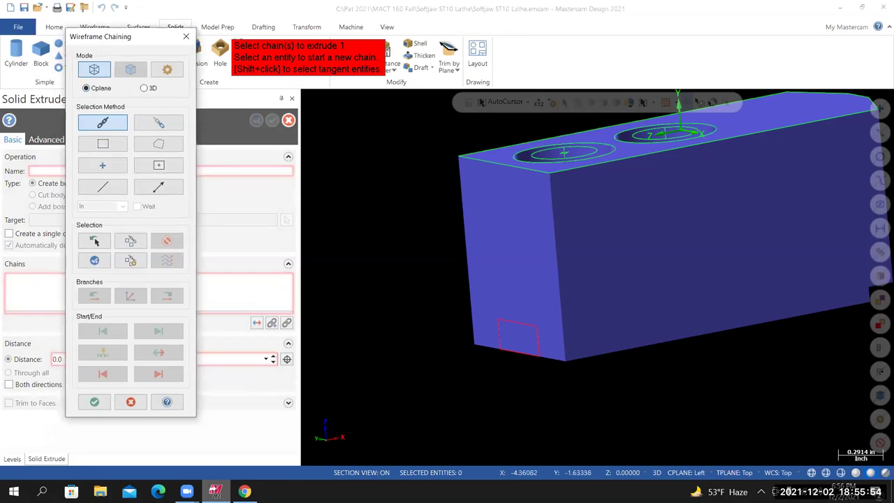
pyautogui.click(496, 337)
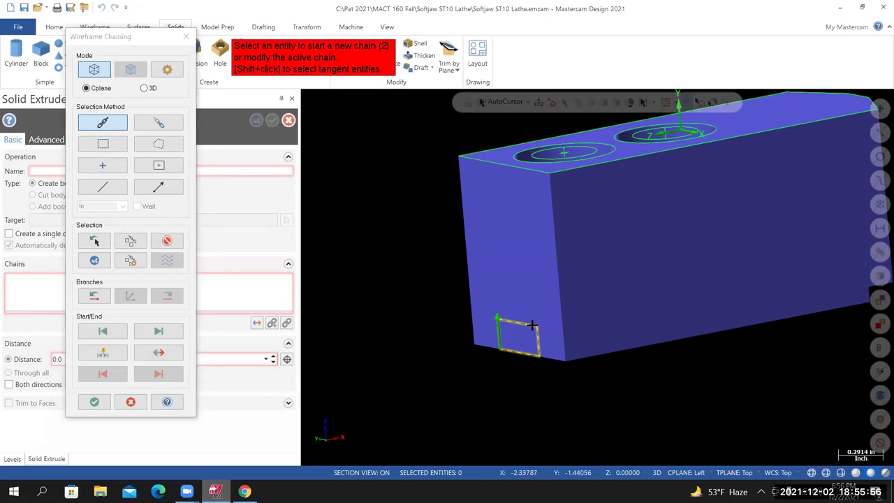
pyautogui.click(95, 404)
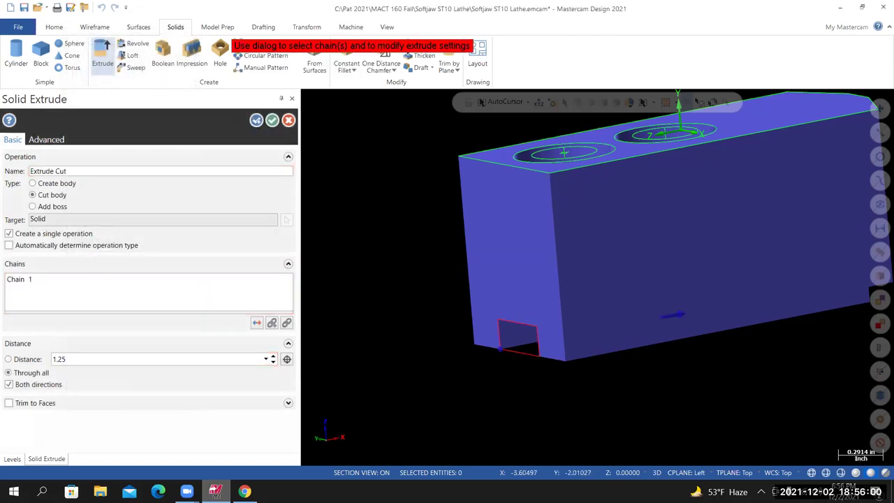
# Examine the previewed slot cut along the underside of the jaw, including where it passes the two holes and the front step.
pyautogui.hotkey('alt', '7')
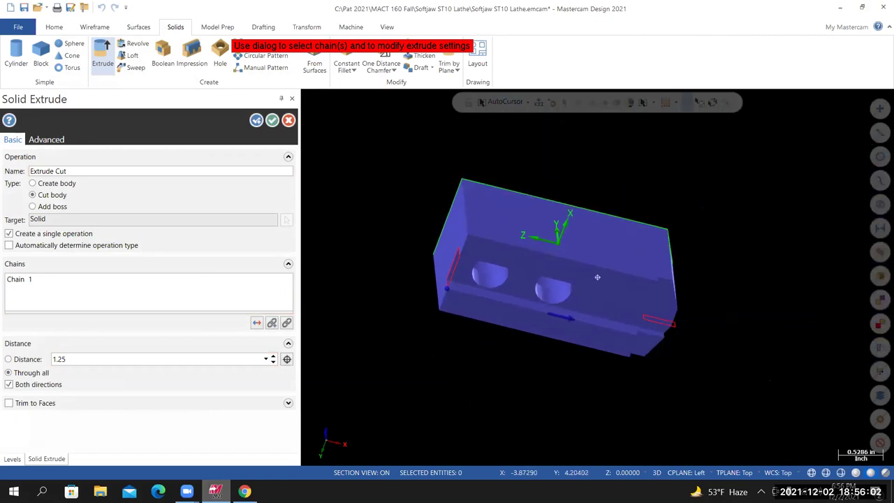
pyautogui.hotkey('alt', 'Up')
pyautogui.hotkey('alt', 'Up')
pyautogui.hotkey('alt', 'Up')
pyautogui.hotkey('alt', 'Up')
pyautogui.hotkey('alt', 'Up')
pyautogui.hotkey('alt', 'Up')
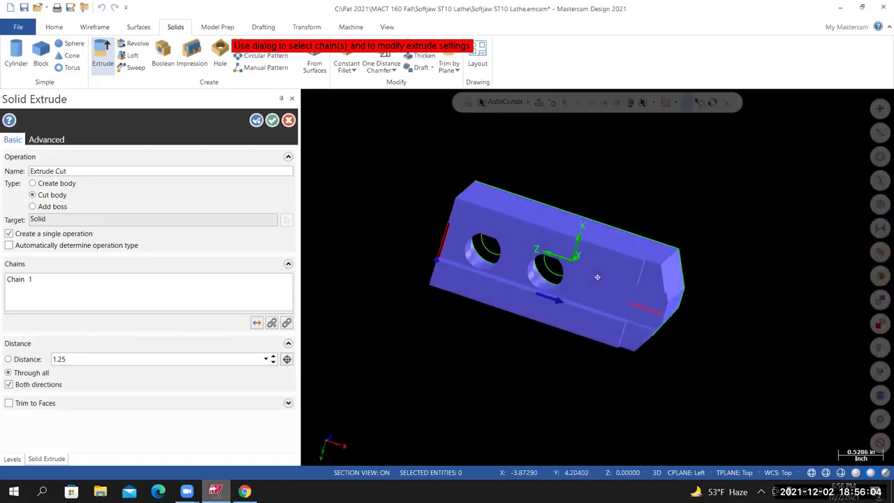
pyautogui.hotkey('alt', 'Up')
pyautogui.hotkey('alt', 'Up')
pyautogui.hotkey('alt', 'Up')
pyautogui.hotkey('alt', 'Up')
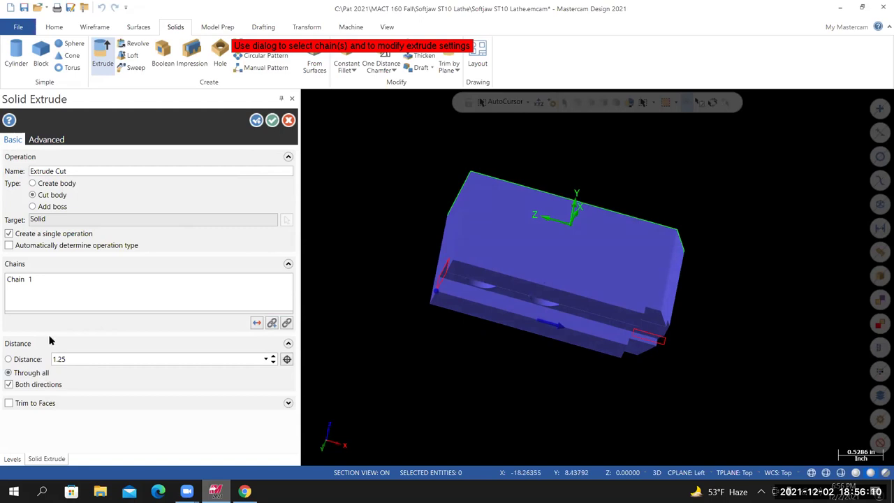
pyautogui.hotkey('alt', 'Down')
pyautogui.hotkey('alt', 'Down')
pyautogui.hotkey('alt', 'Down')
pyautogui.hotkey('alt', 'Down')
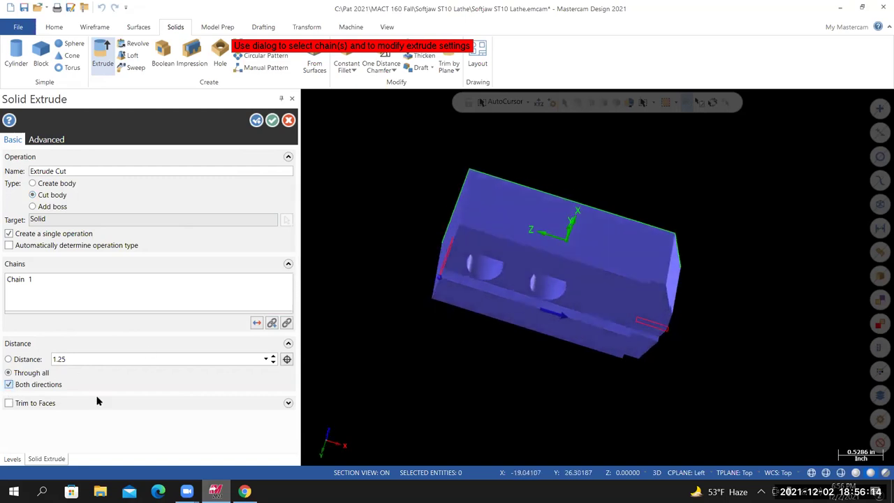
# Turn off both directions for the slot cut and keep its distance set to through all.
pyautogui.click(28, 388)
pyautogui.click(21, 385)
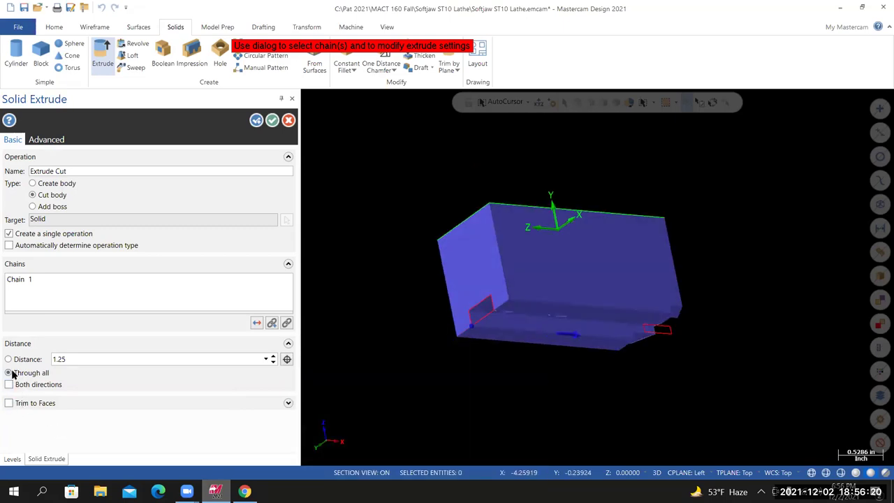
pyautogui.click(10, 374)
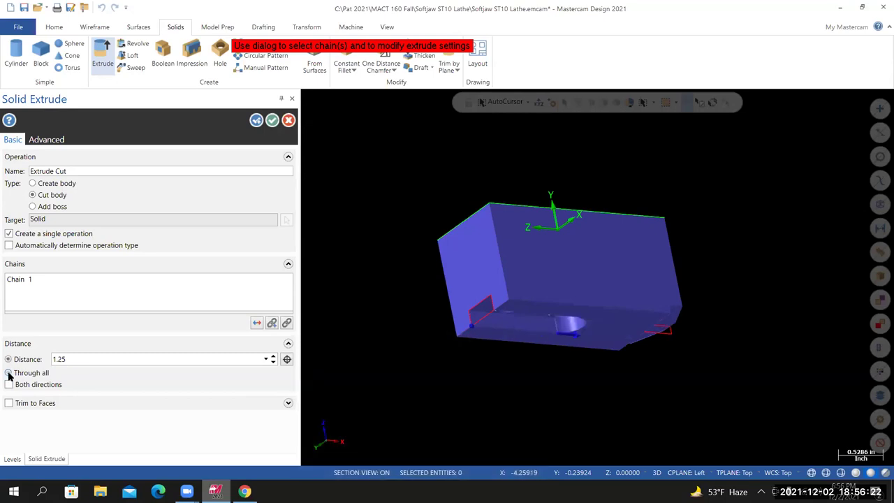
pyautogui.moveTo(559, 280)
pyautogui.mouseDown(button='middle')
pyautogui.moveTo(531, 231)
pyautogui.moveTo(572, 210)
pyautogui.moveTo(593, 224)
pyautogui.moveTo(551, 273)
pyautogui.mouseUp(button='middle')
# Test reversing the slot cut's direction, point it back into the jaw body and complete the extrude cut.
pyautogui.click(257, 322)
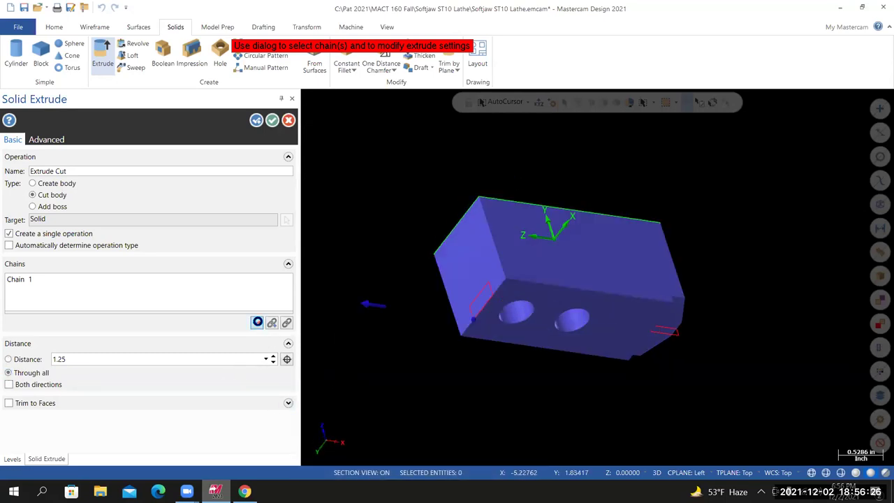
pyautogui.click(257, 322)
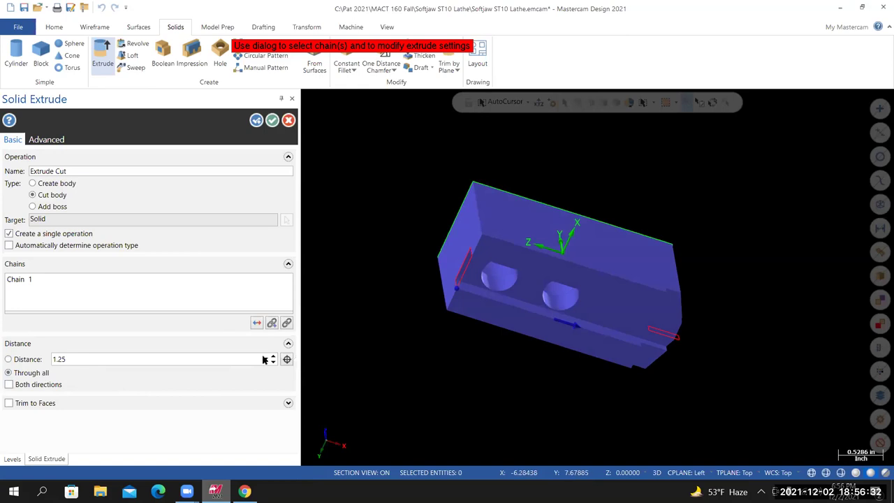
pyautogui.click(257, 323)
pyautogui.click(257, 322)
pyautogui.moveTo(567, 258); pyautogui.dragTo(461, 302, button='middle')
pyautogui.press('Return')
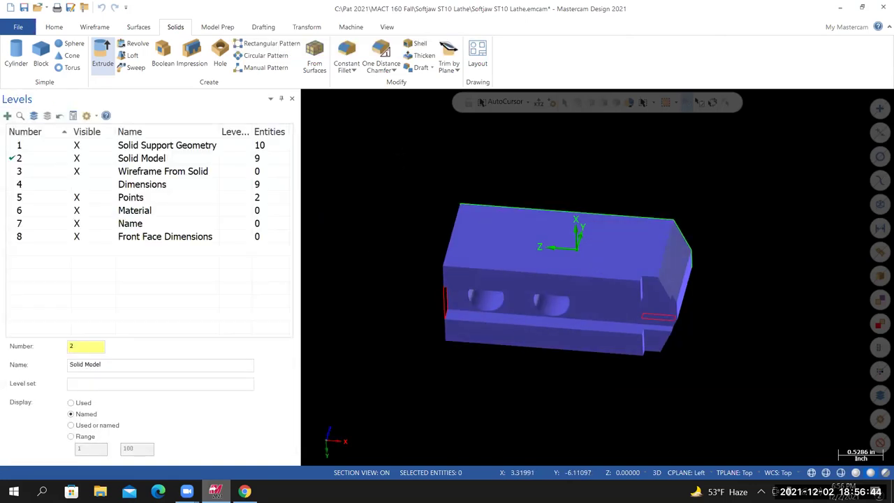
# Display the soft jaw in the isometric view.
pyautogui.rightClick(431, 256)
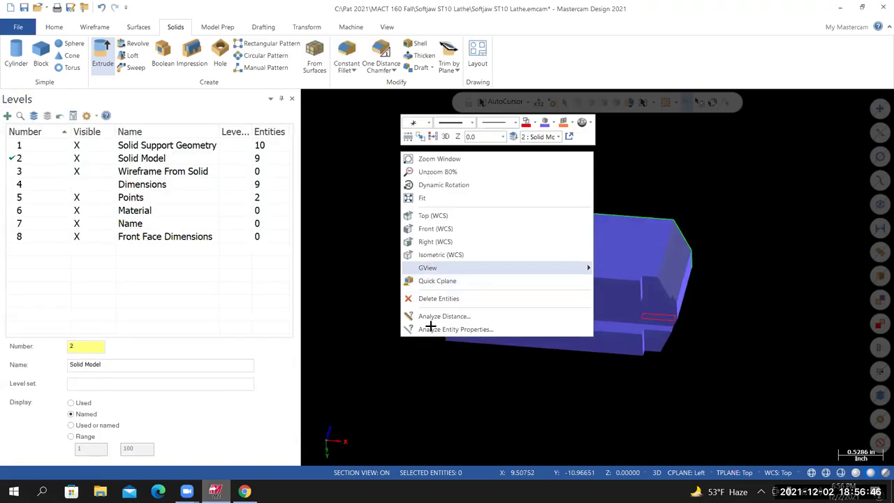
pyautogui.click(441, 254)
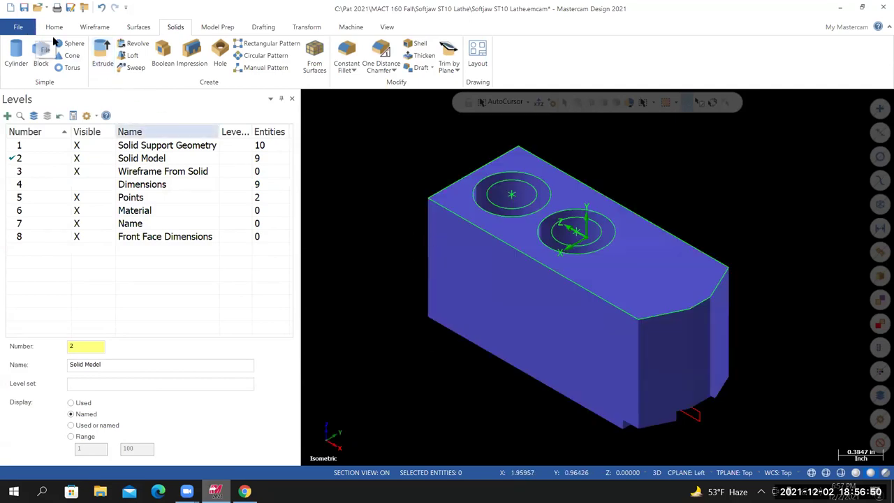
pyautogui.click(18, 28)
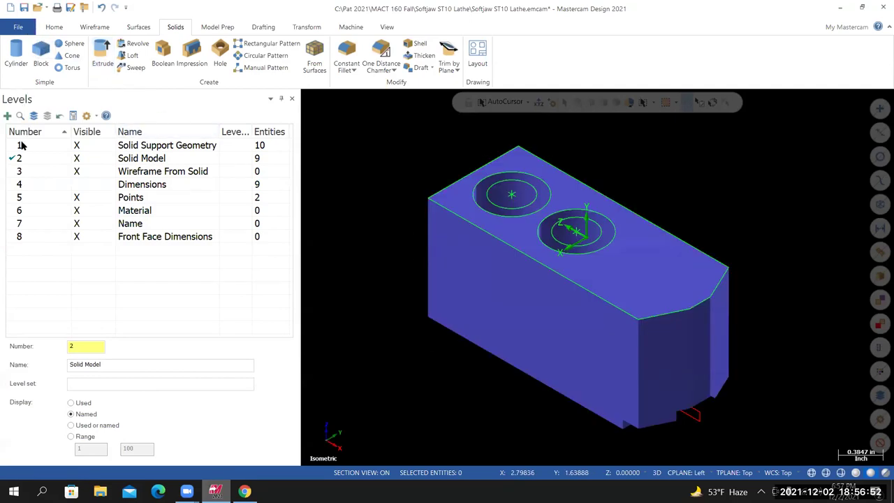
pyautogui.press('Escape')
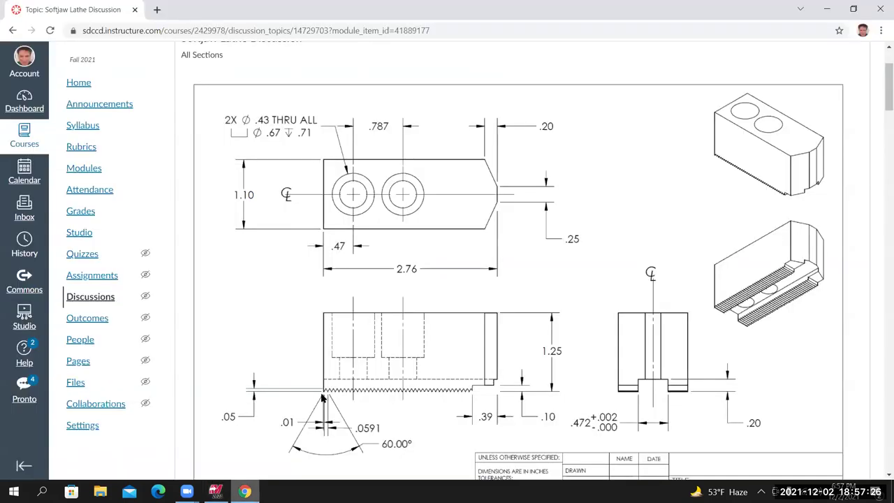
# Enlarge the side view in the browser drawing and check the dimensions of the bottom serrations.
pyautogui.scroll(1, 335, 418)
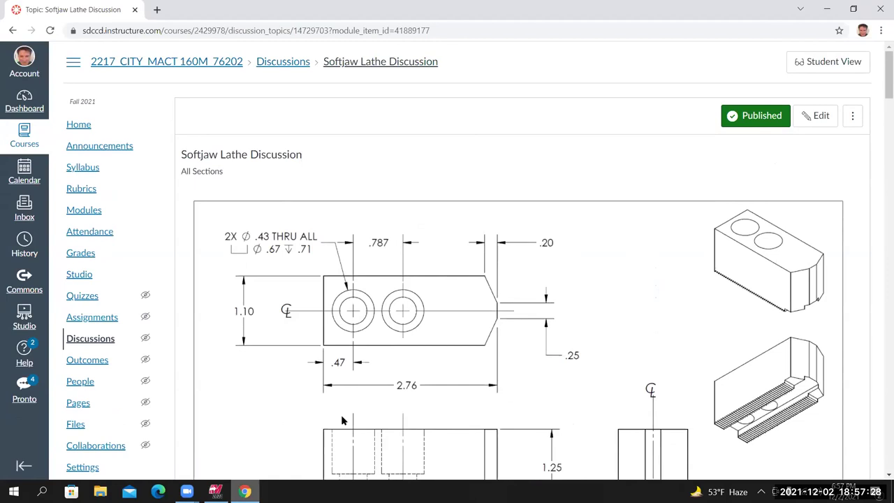
pyautogui.scroll(-2, 335, 412)
pyautogui.keyDown('ctrl'); pyautogui.scroll(2, 524, 388); pyautogui.keyUp('ctrl')
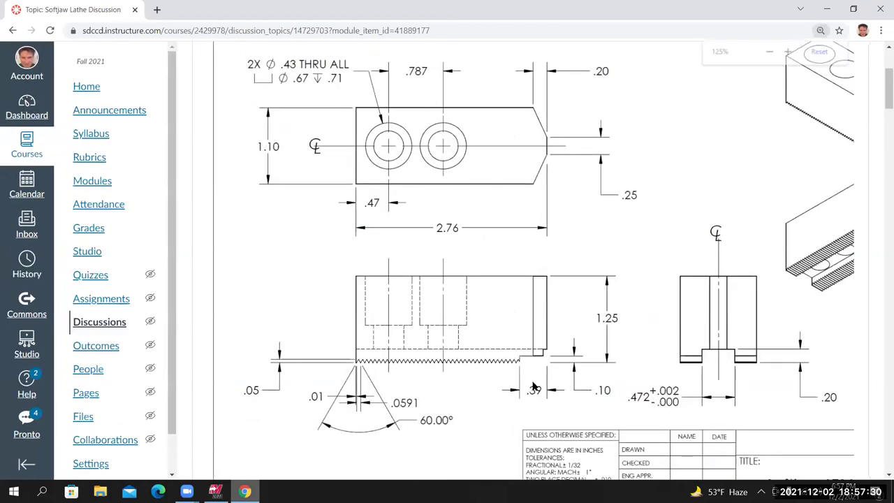
pyautogui.scroll(-3, 611, 315)
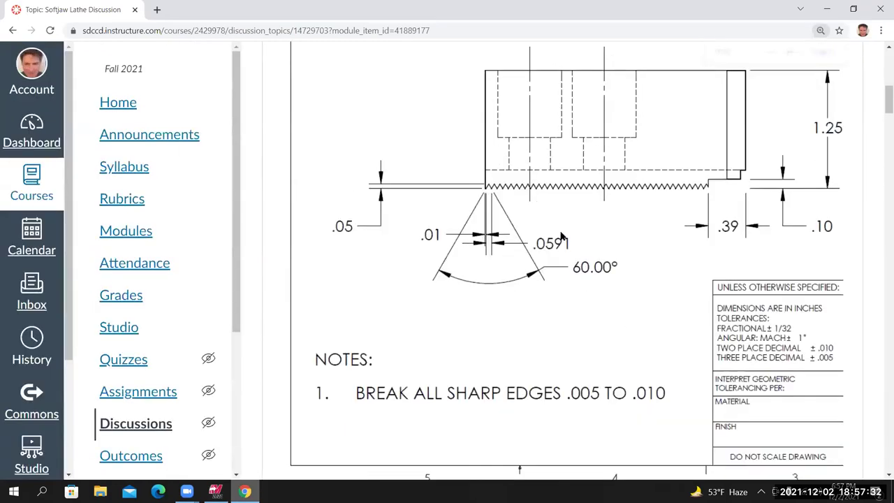
pyautogui.keyDown('ctrl'); pyautogui.scroll(1, 568, 213); pyautogui.keyUp('ctrl')
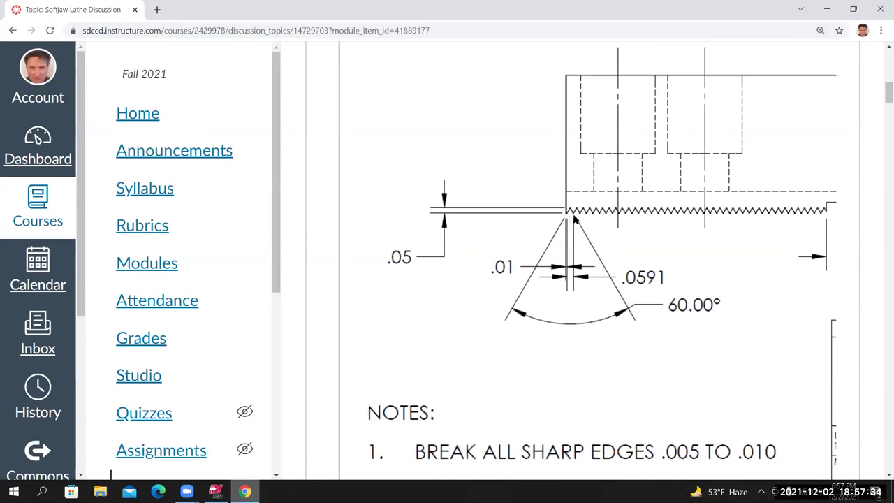
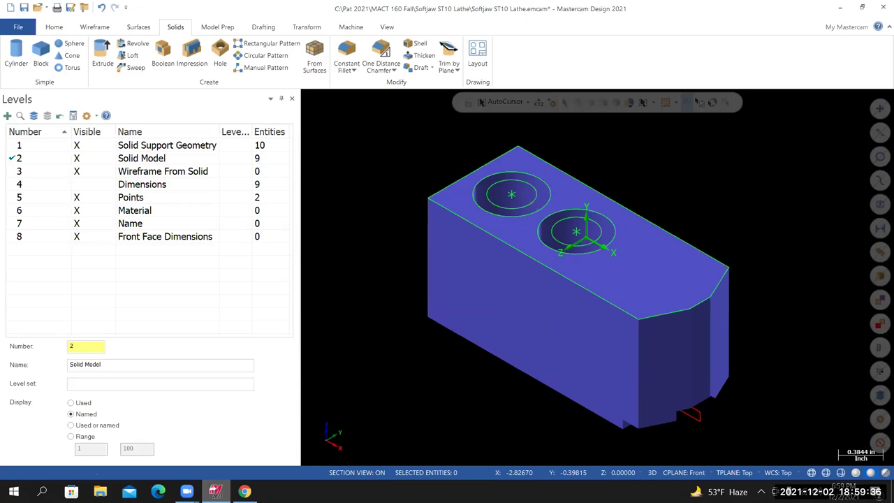
# In the front view, draw a vertical line about 0.16 in long in the empty space beside the jaw's lower corner.
pyautogui.scroll(1, 576, 230)
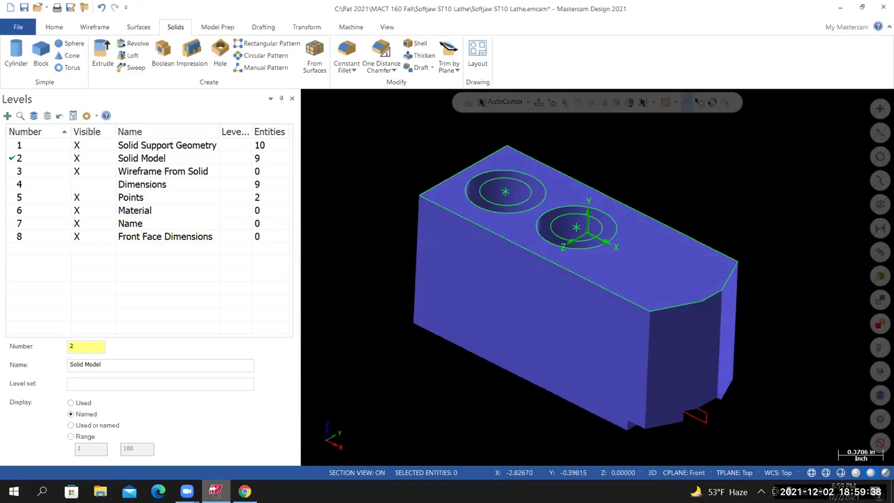
pyautogui.hotkey('alt', '2')
pyautogui.scroll(3, 349, 363)
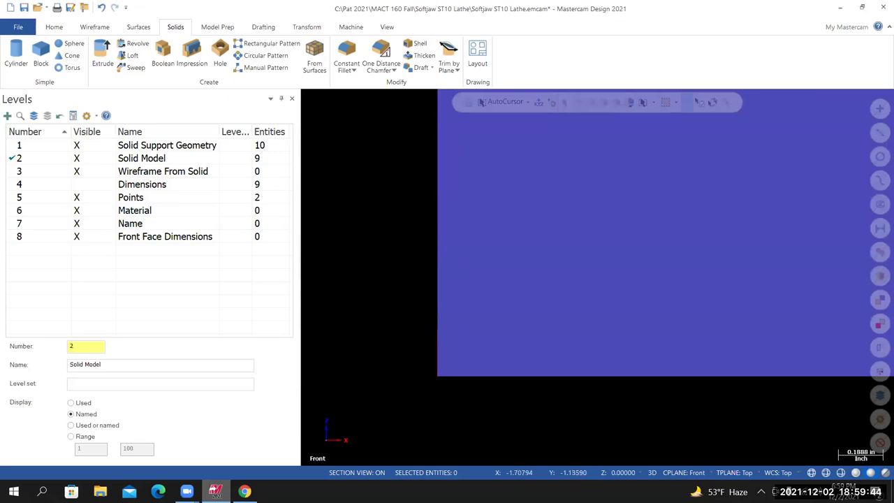
pyautogui.scroll(1, 356, 370)
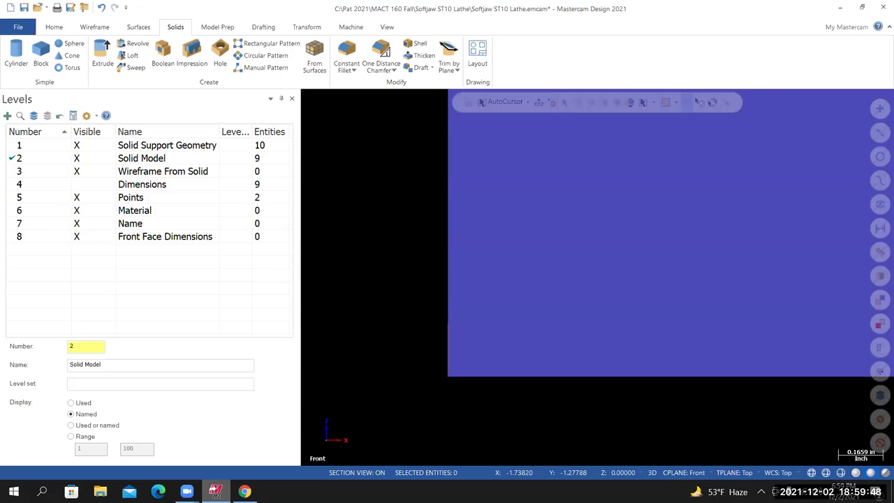
pyautogui.scroll(1, 600, 234)
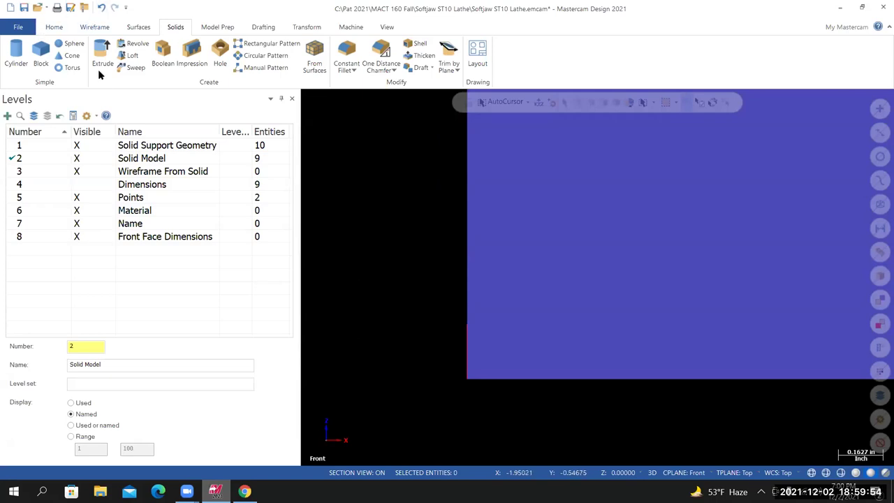
pyautogui.click(94, 26)
pyautogui.click(79, 61)
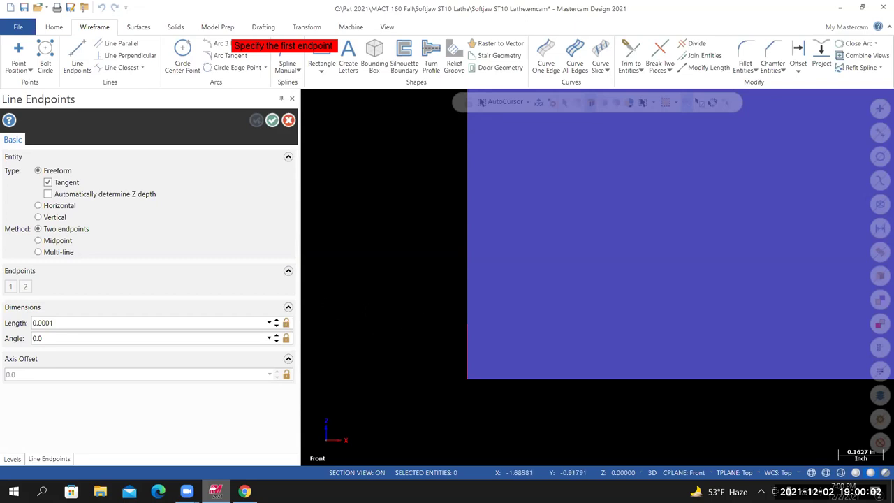
pyautogui.click(354, 245)
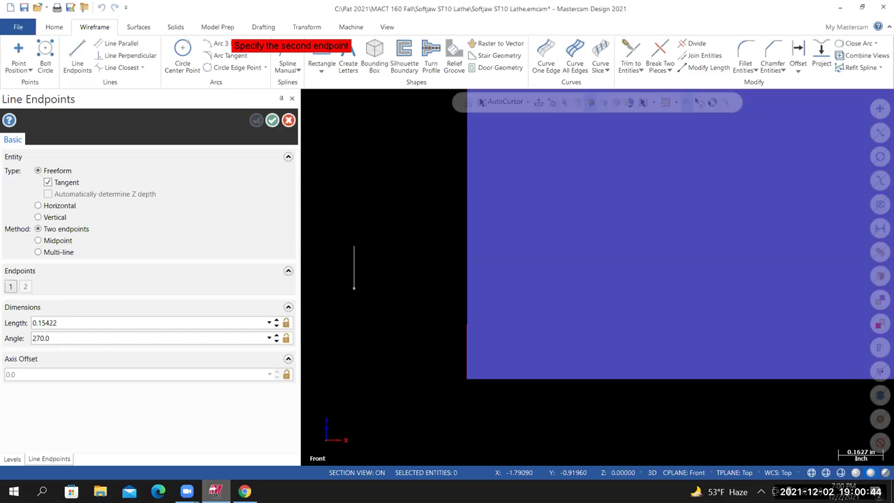
pyautogui.click(354, 289)
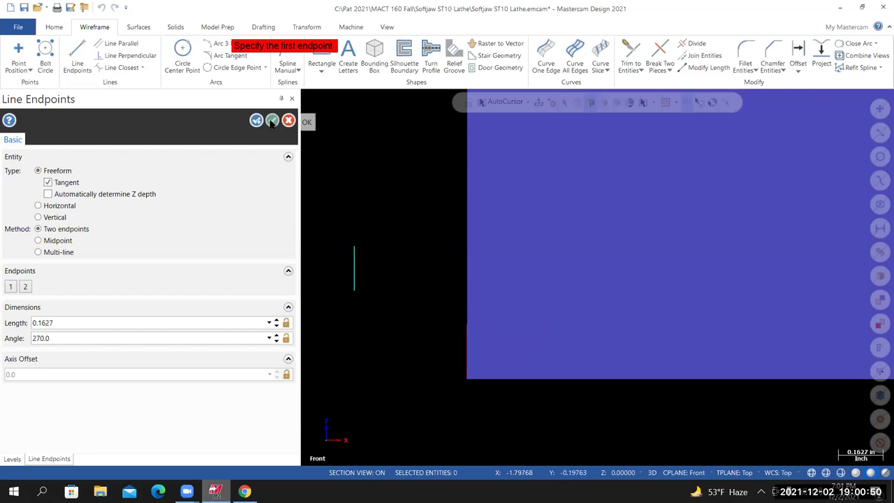
pyautogui.hotkey('alt', 'z')
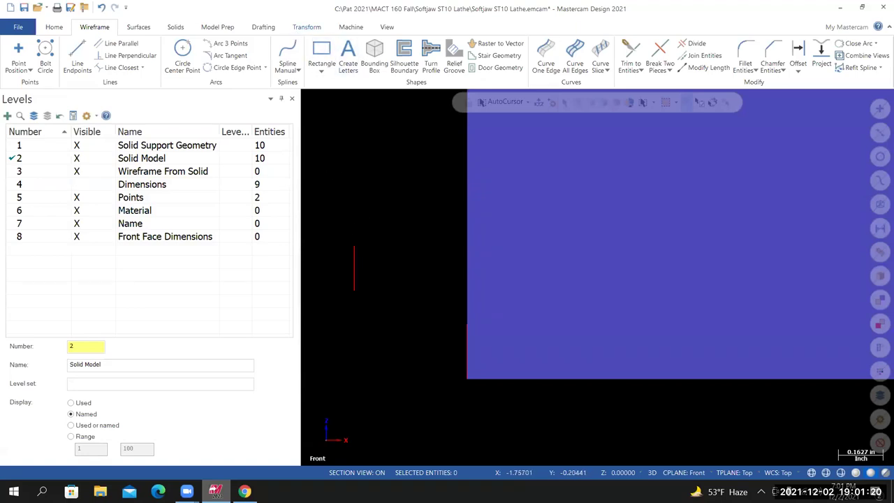
# Set up a Rotate copy of the vertical line about its upper endpoint with an angle of 30 degrees.
pyautogui.click(307, 27)
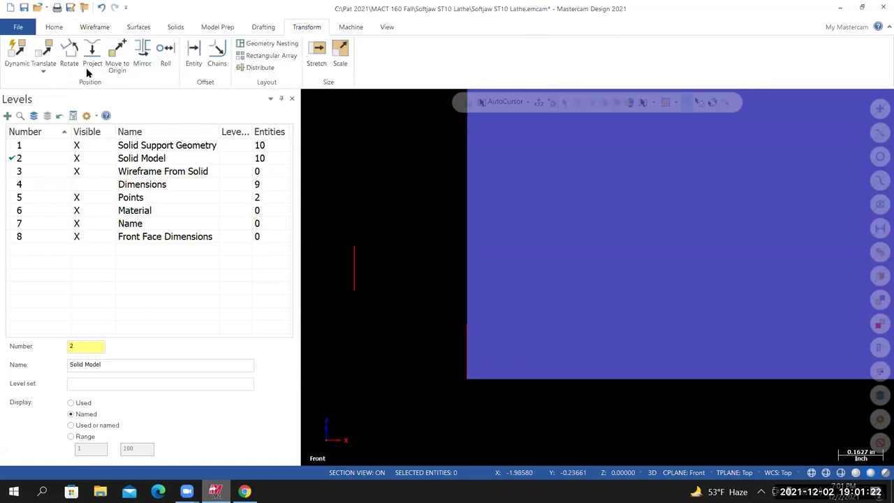
pyautogui.click(69, 51)
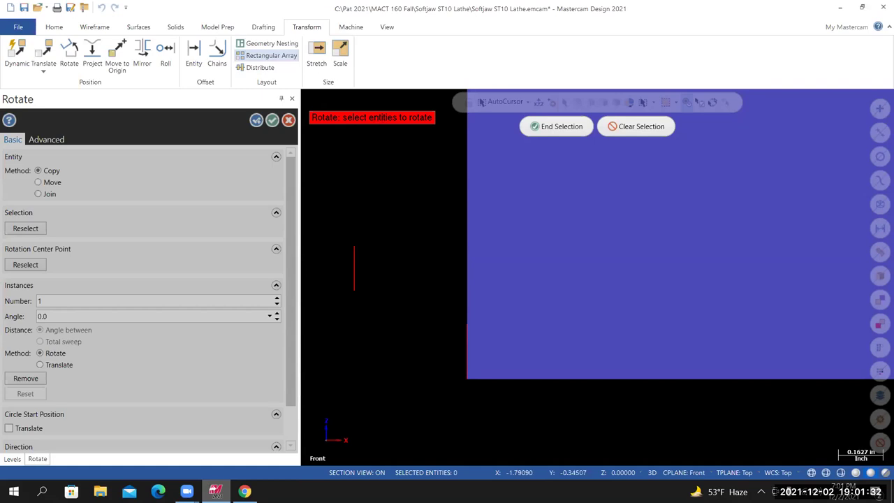
pyautogui.click(354, 268)
pyautogui.press('Return')
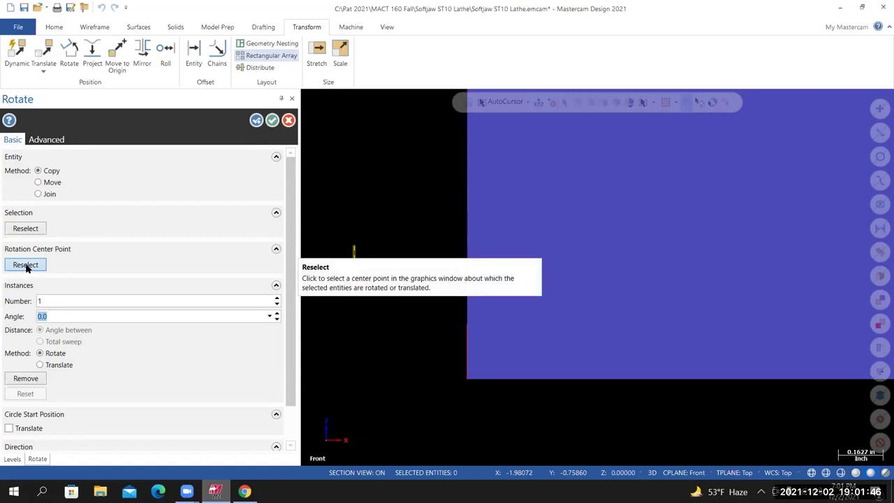
pyautogui.click(26, 266)
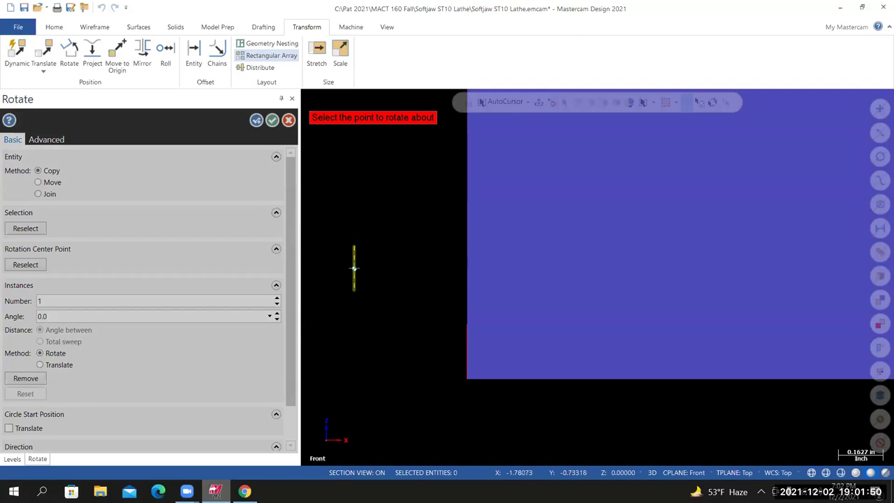
pyautogui.click(354, 246)
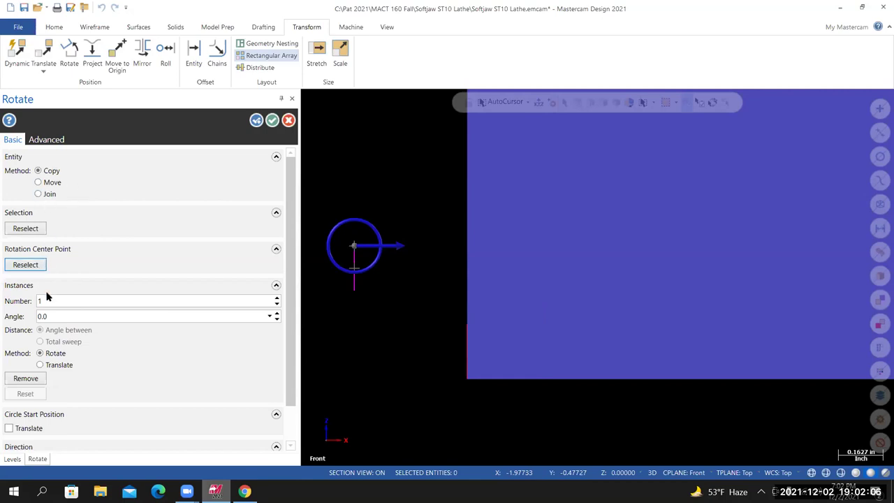
pyautogui.click(54, 317)
pyautogui.write('30')
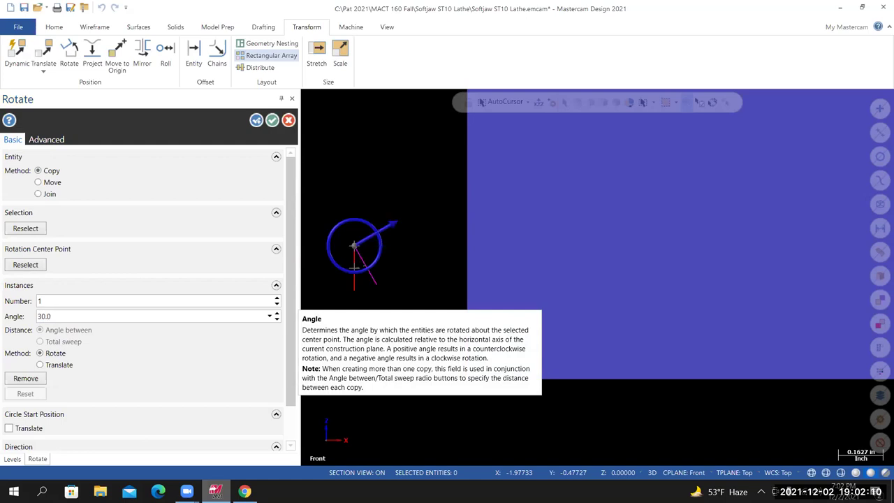
pyautogui.press('Return')
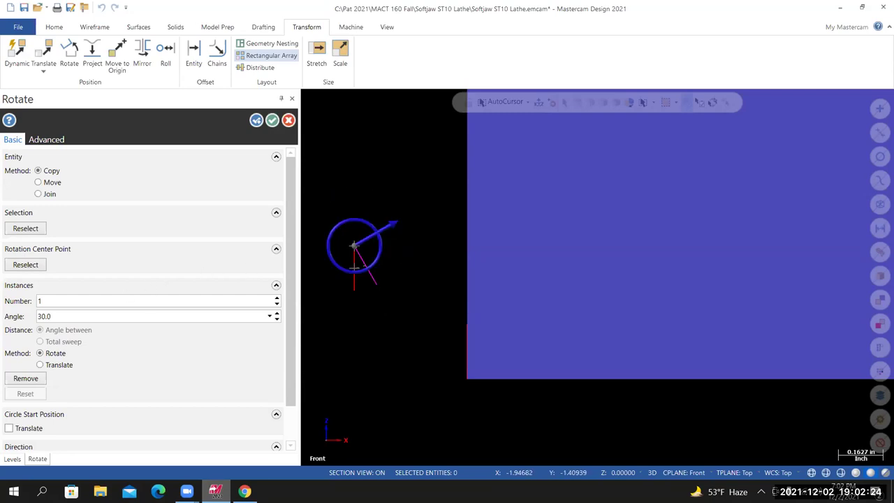
# Check the serration angle in the browser drawing, set the rotated copy to both directions and complete the rotation.
pyautogui.hotkey('alt', 'Tab')
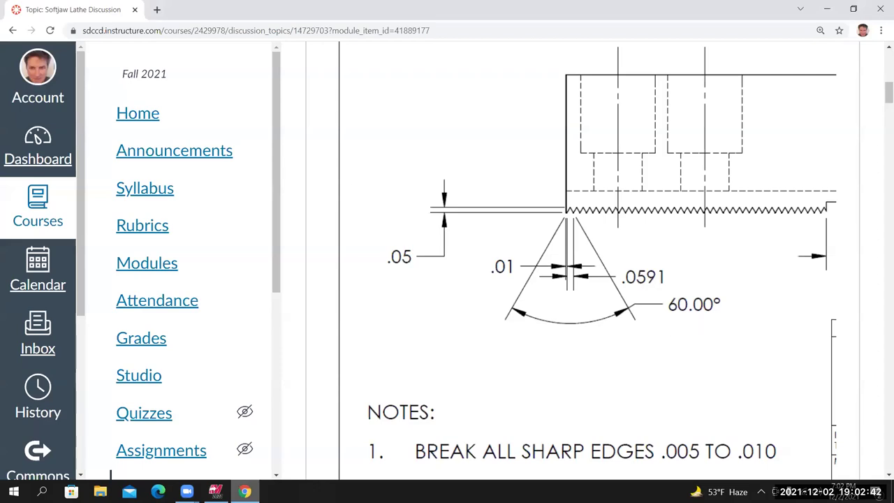
pyautogui.hotkey('alt', 'Tab')
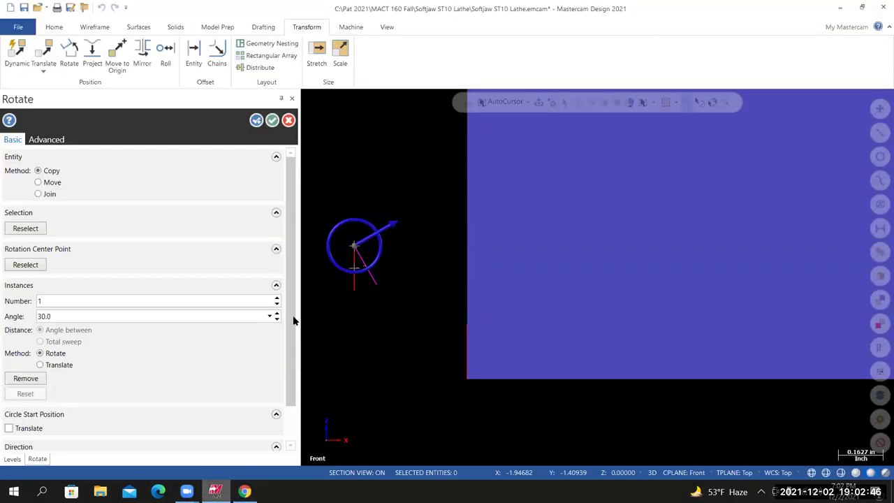
pyautogui.scroll(-2, 51, 424)
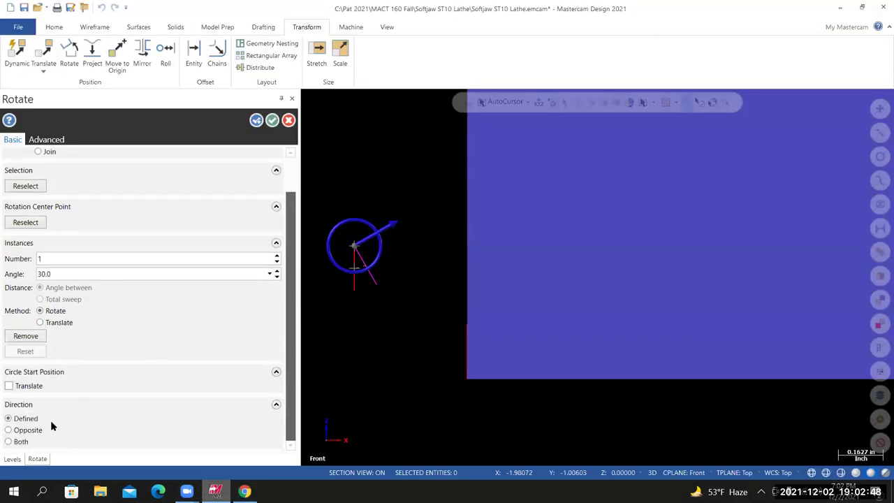
pyautogui.click(8, 442)
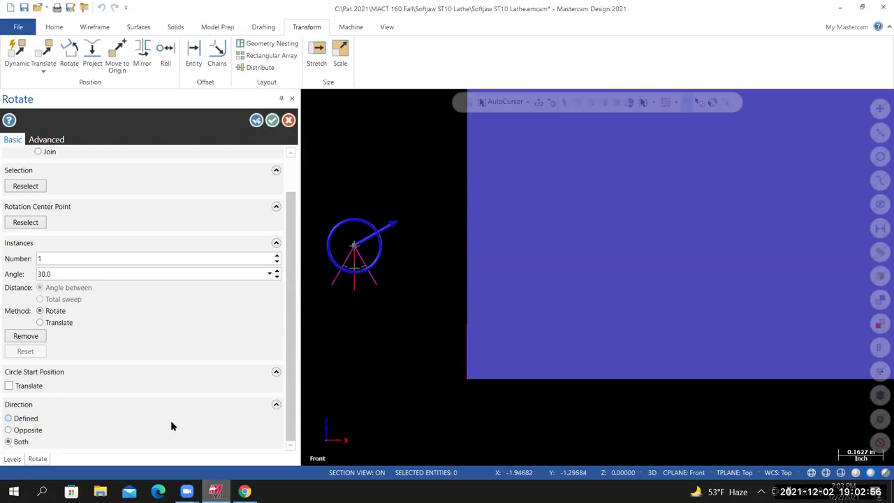
pyautogui.click(272, 121)
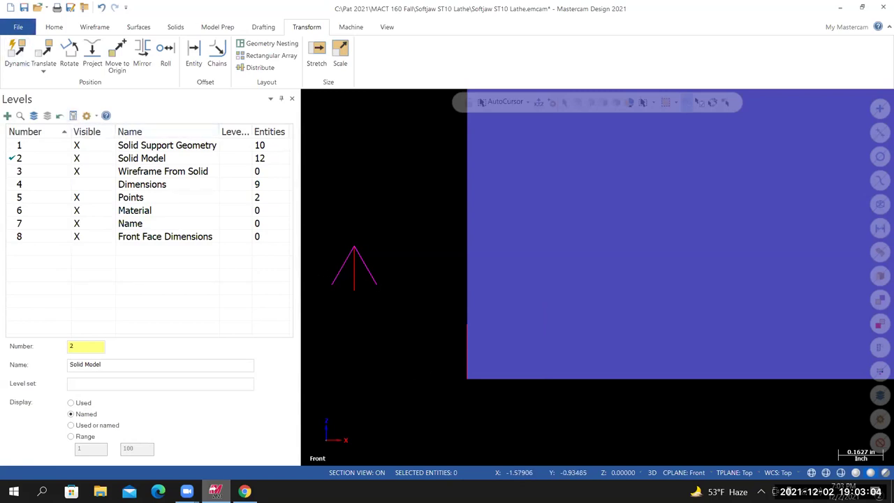
# Draw a horizontal line about 0.17 in long towards the jaw from the apex of the angled lines.
pyautogui.scroll(2, 315, 266)
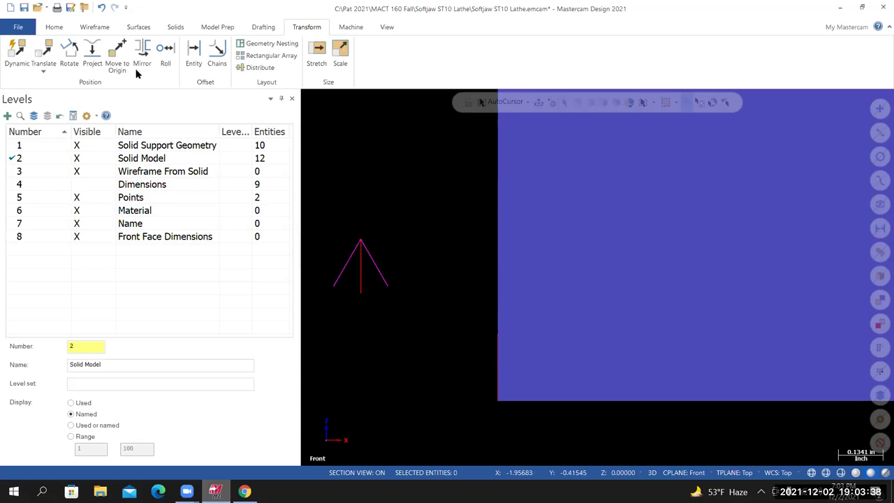
pyautogui.click(87, 28)
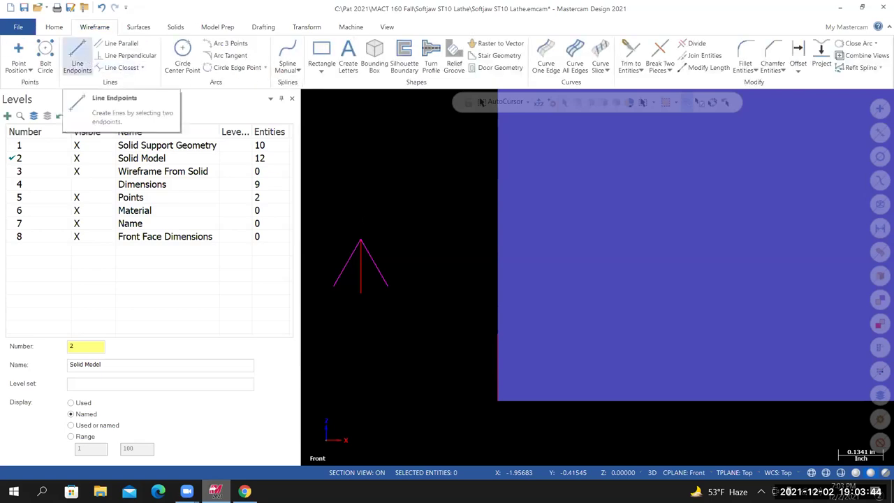
pyautogui.click(77, 57)
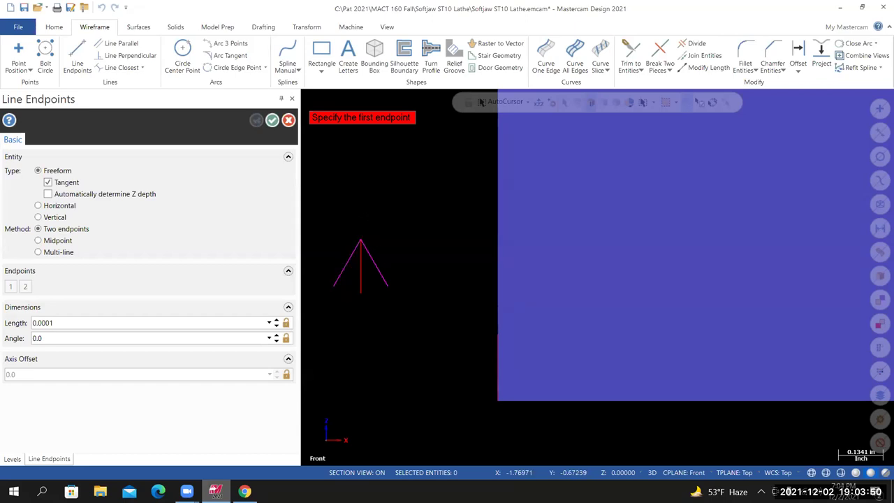
pyautogui.click(360, 240)
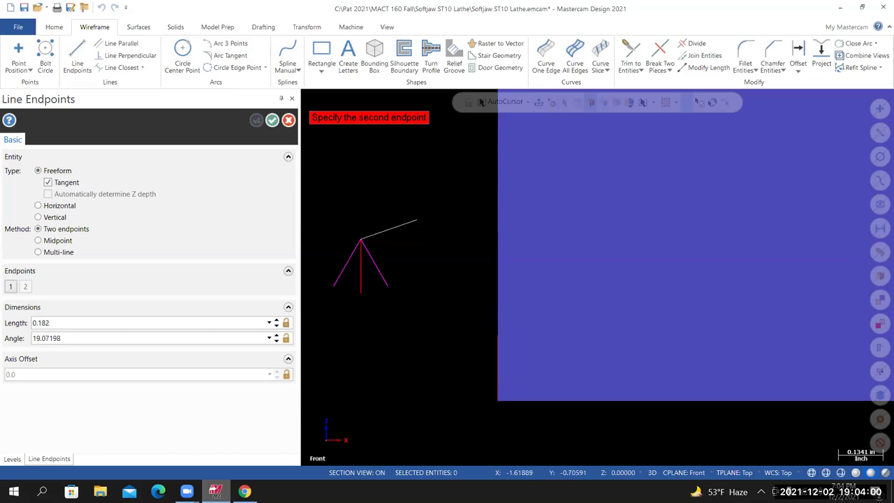
pyautogui.click(418, 239)
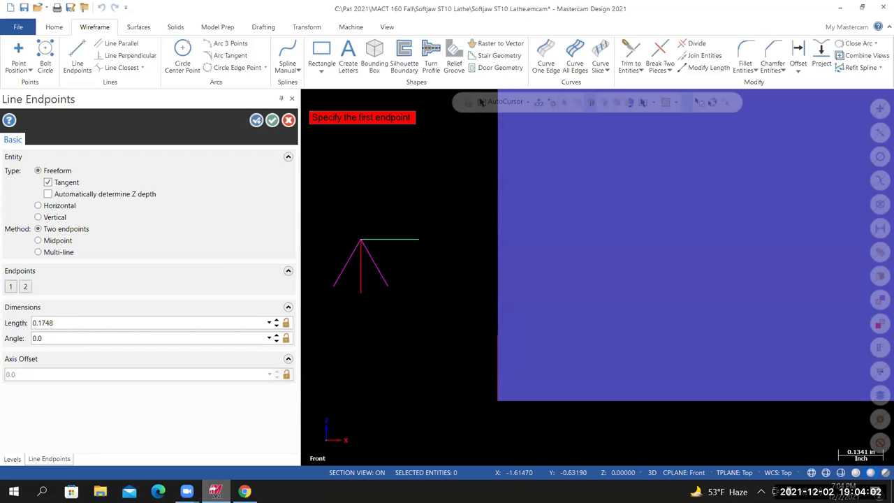
pyautogui.click(272, 120)
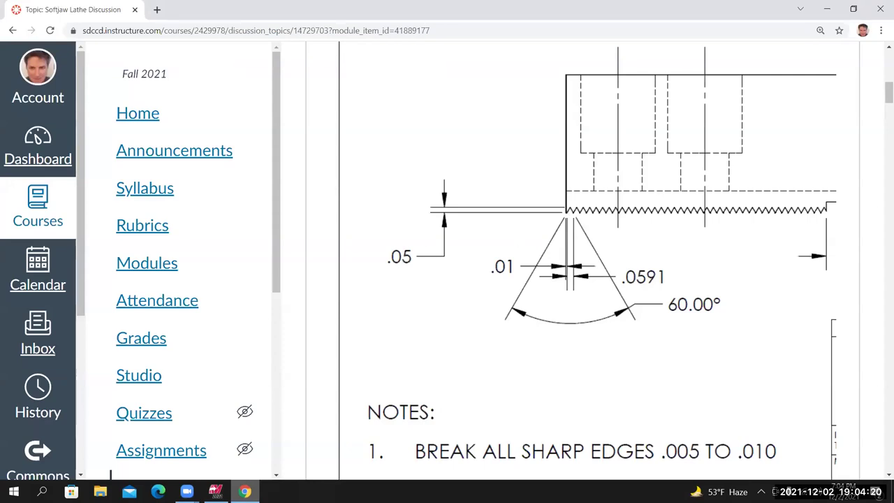
# Offset a copy of the horizontal line 0.05 in downward across the angled lines.
pyautogui.click(215, 491)
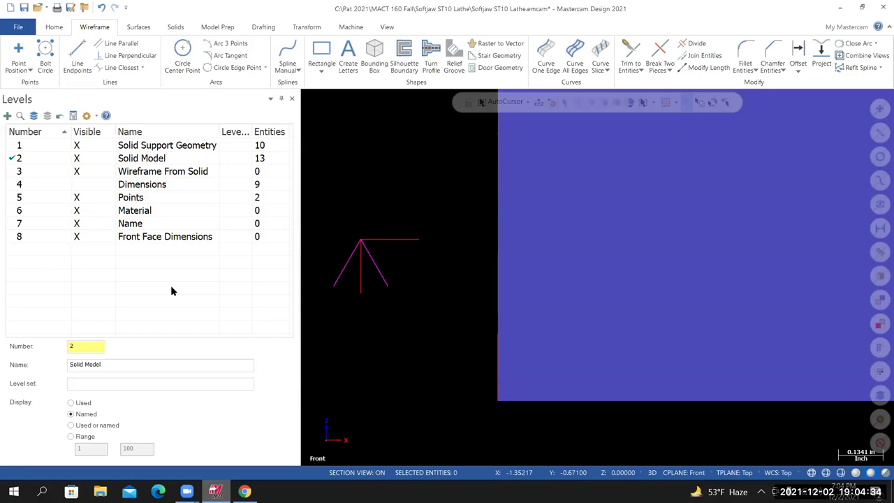
pyautogui.click(54, 255)
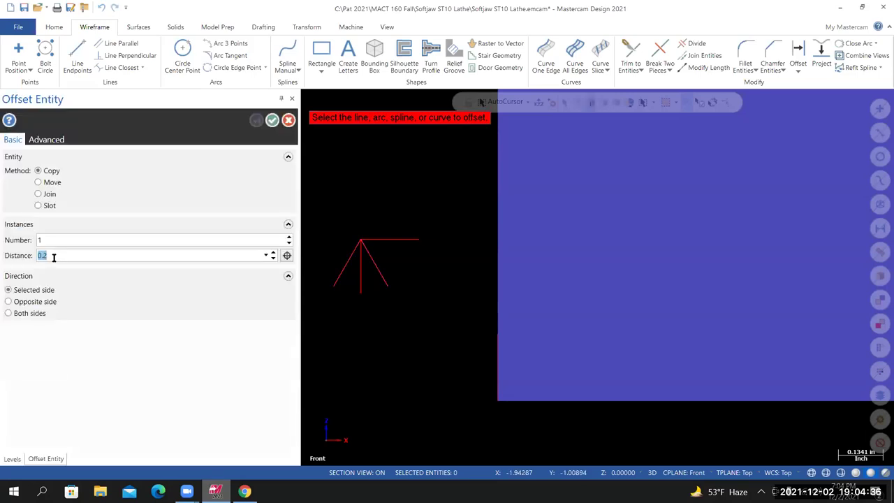
pyautogui.press('BackSpace')
pyautogui.write('.05')
pyautogui.press('Return')
pyautogui.click(389, 238)
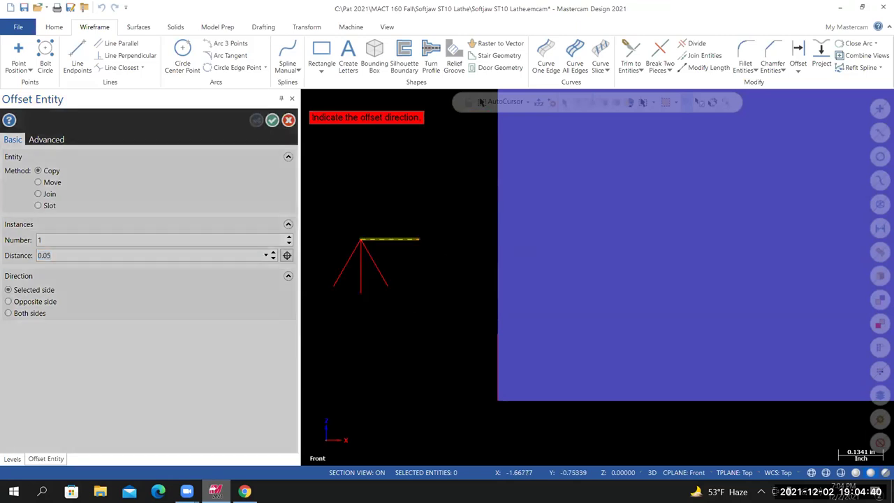
pyautogui.click(390, 273)
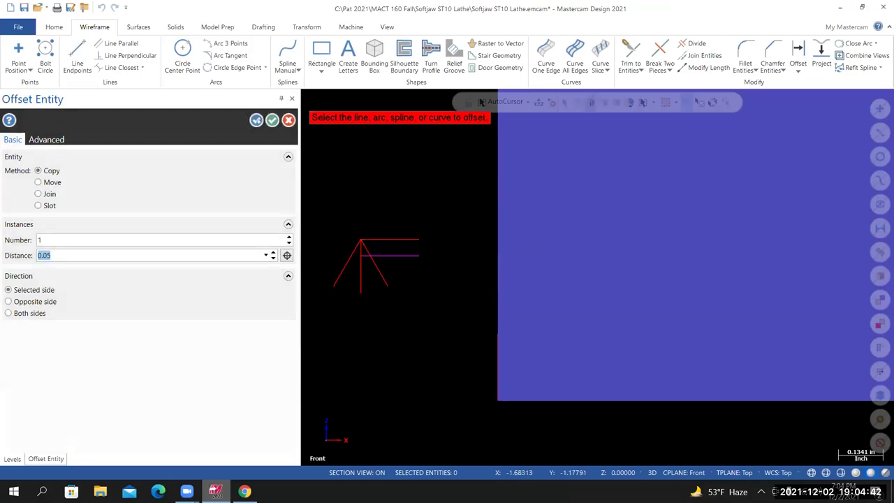
pyautogui.click(272, 120)
# Delete the original horizontal line at the apex and the vertical centre line, keeping the angled lines and the offset line.
pyautogui.scroll(4, 333, 267)
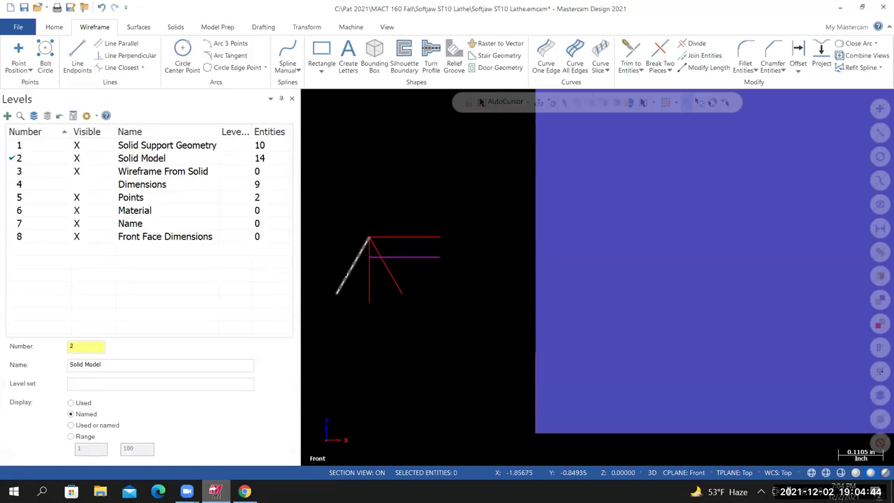
pyautogui.scroll(3, 326, 266)
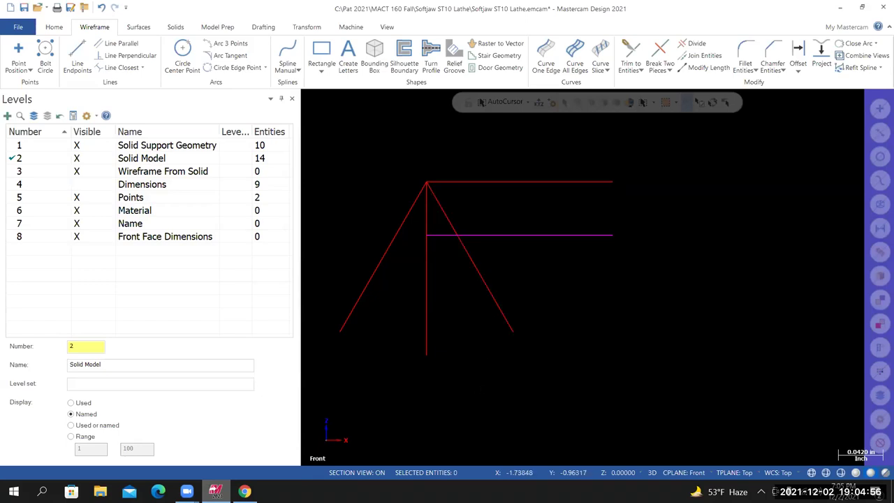
pyautogui.click(520, 181)
pyautogui.press('Delete')
pyautogui.click(427, 279)
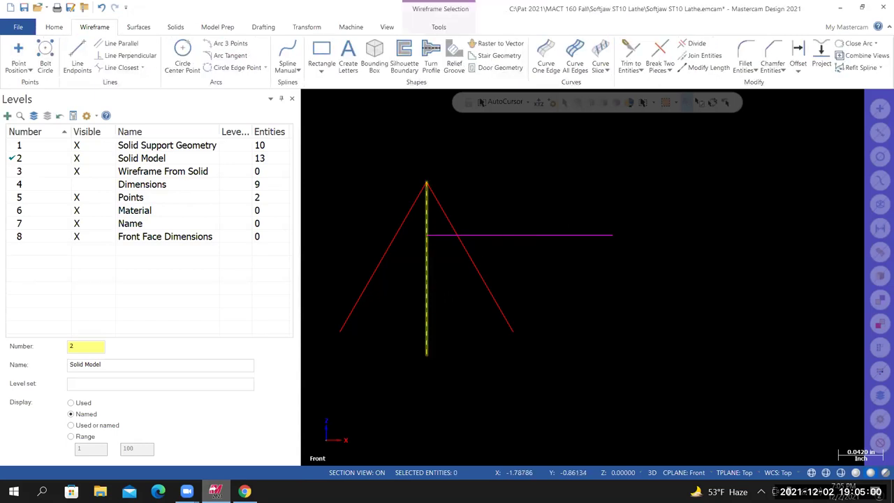
pyautogui.press('Delete')
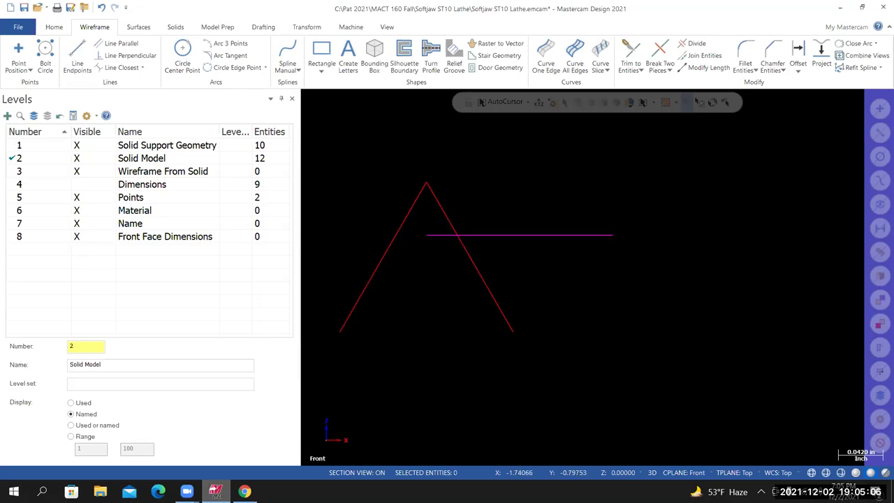
# Try to trim both angled lines against the horizontal line into a closed triangle, and undo both trims.
pyautogui.click(631, 53)
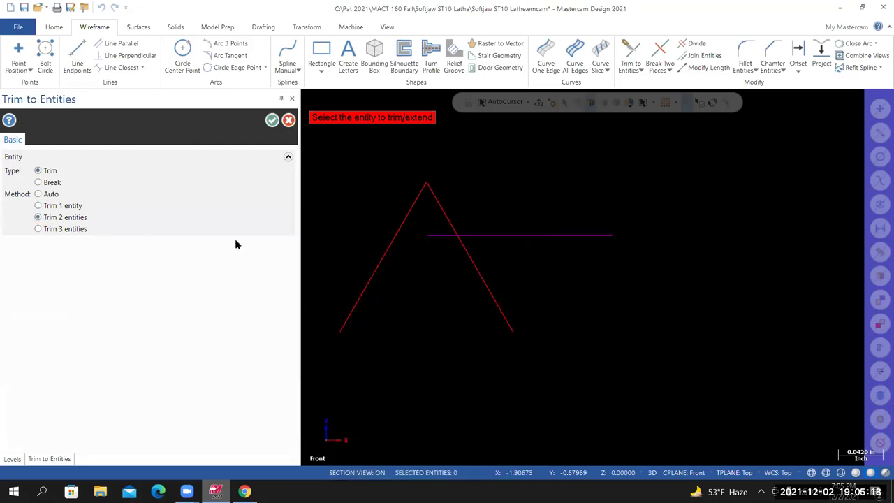
pyautogui.click(382, 257)
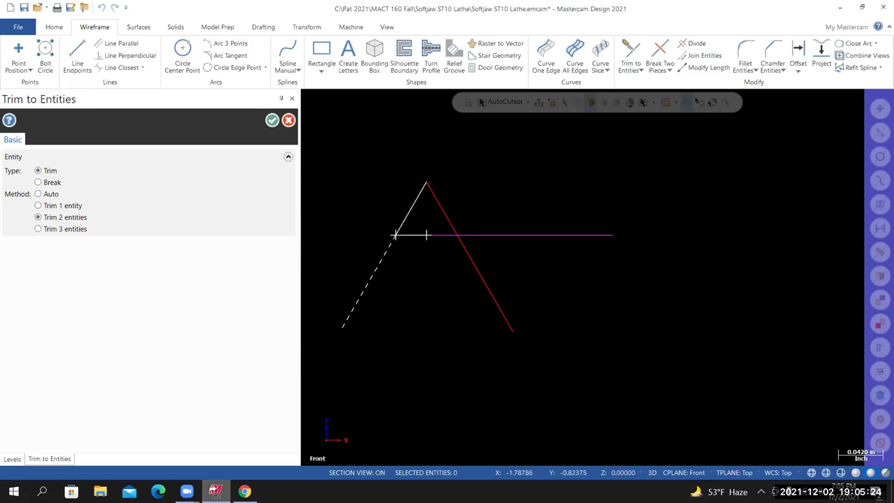
pyautogui.click(426, 235)
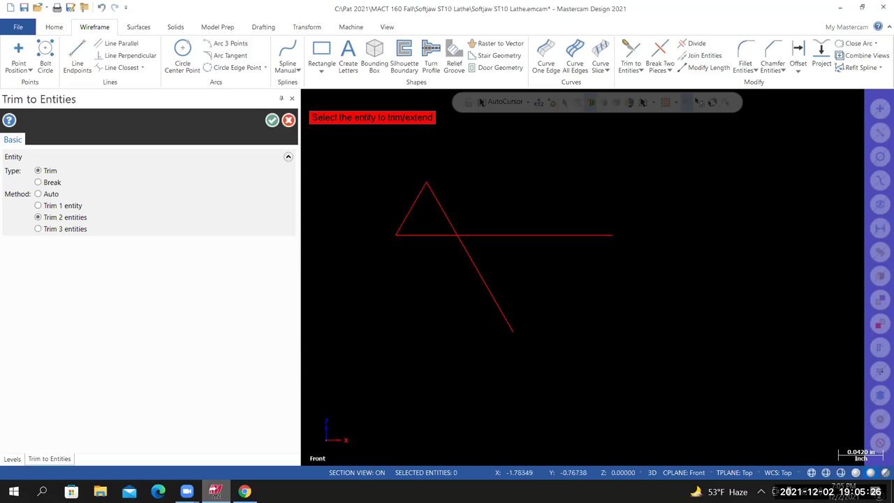
pyautogui.click(447, 218)
pyautogui.click(458, 235)
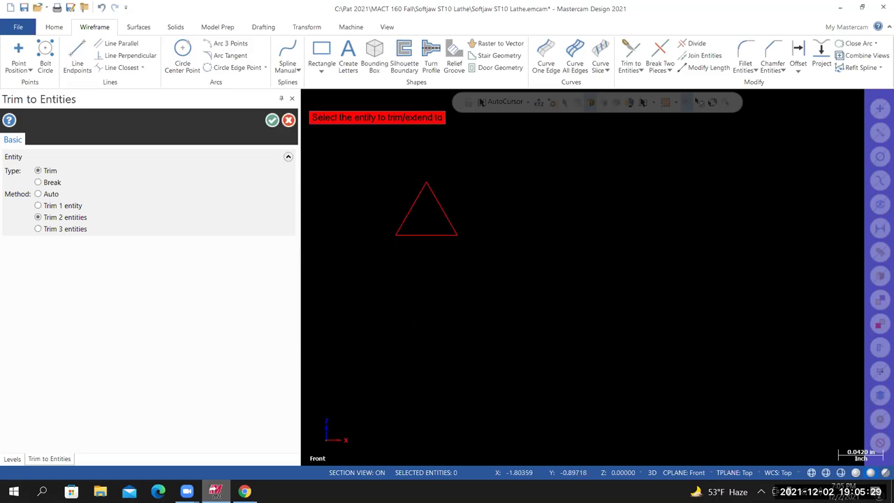
pyautogui.click(272, 120)
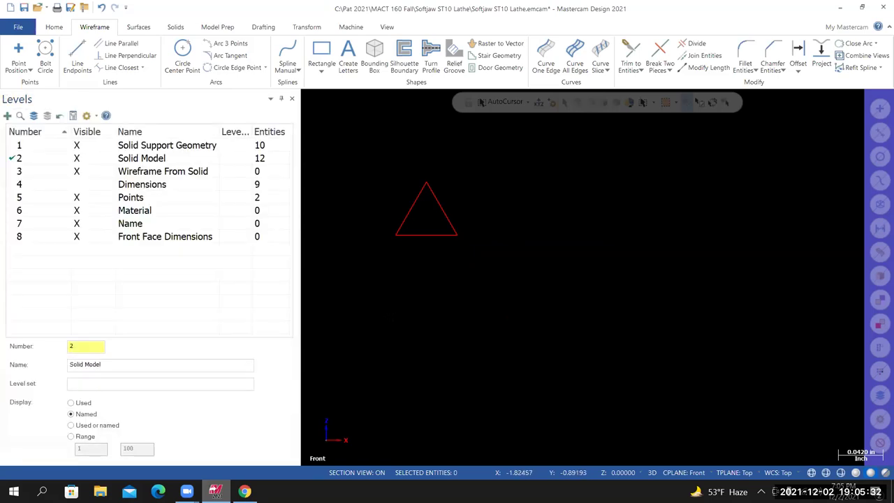
pyautogui.hotkey('ctrl', 'z')
pyautogui.hotkey('ctrl', 'z')
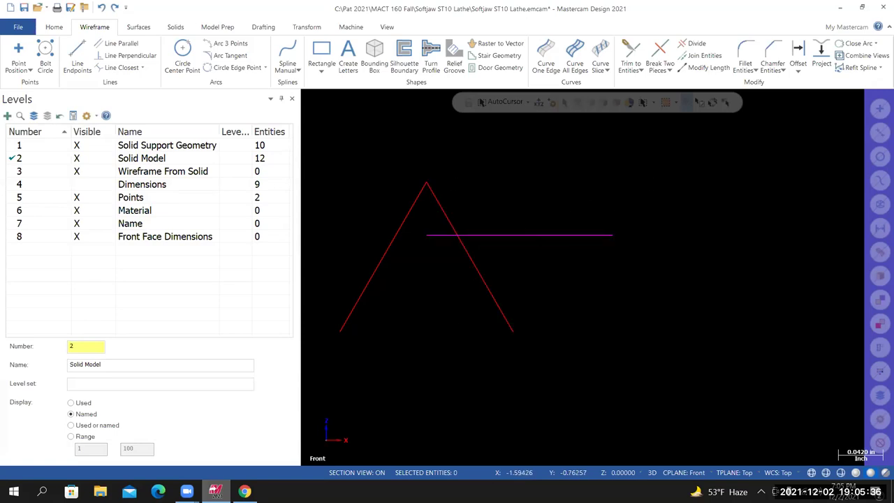
# Trim each angled line with the horizontal line using Trim 2 entities to close the 60-degree triangle.
pyautogui.click(630, 56)
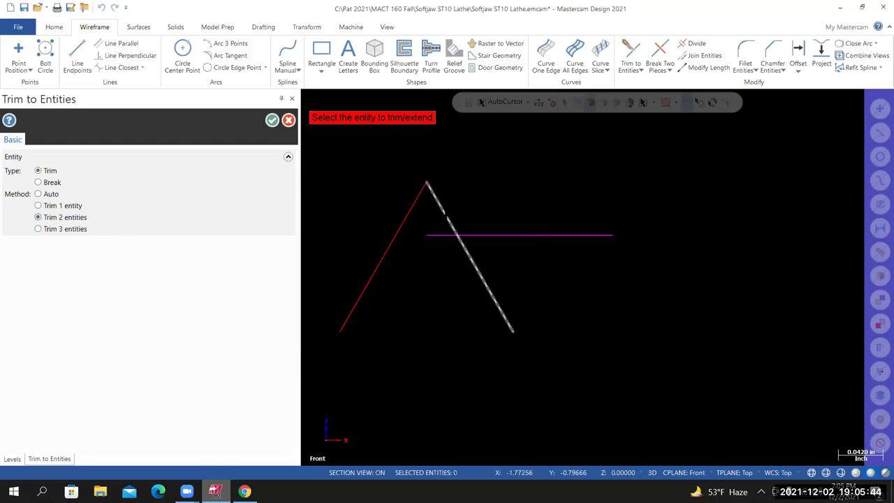
pyautogui.click(441, 208)
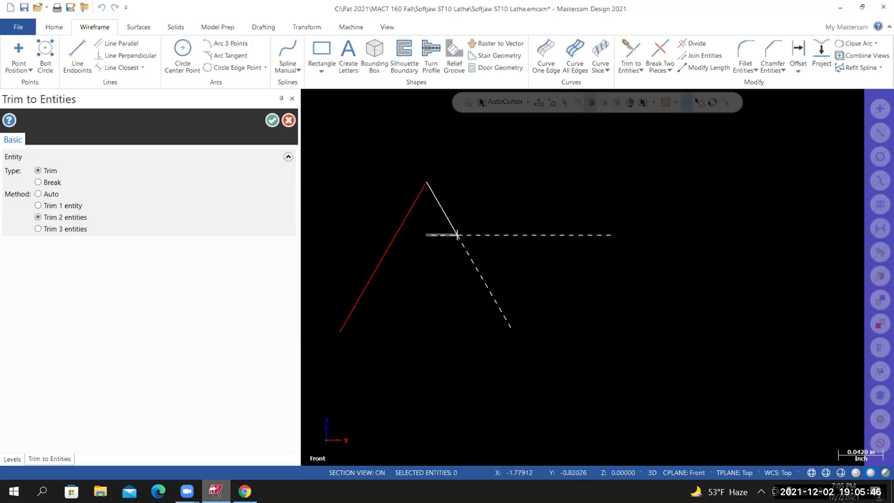
pyautogui.click(454, 235)
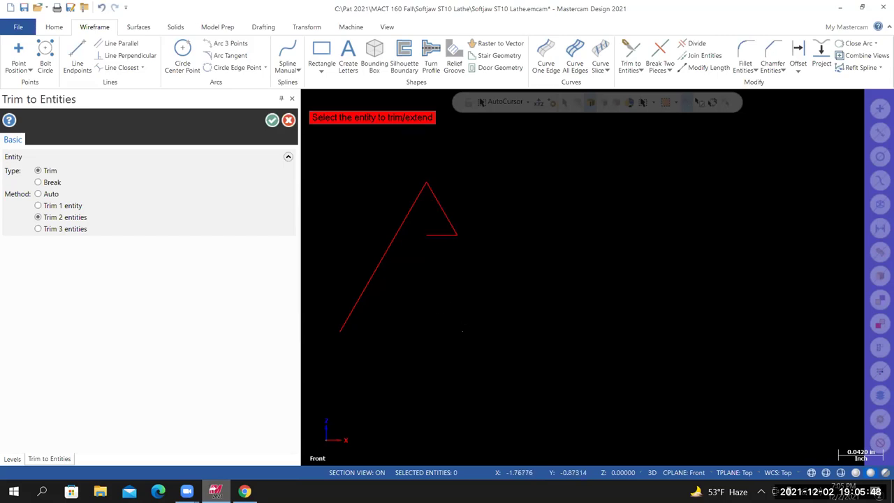
pyautogui.click(382, 257)
pyautogui.click(426, 234)
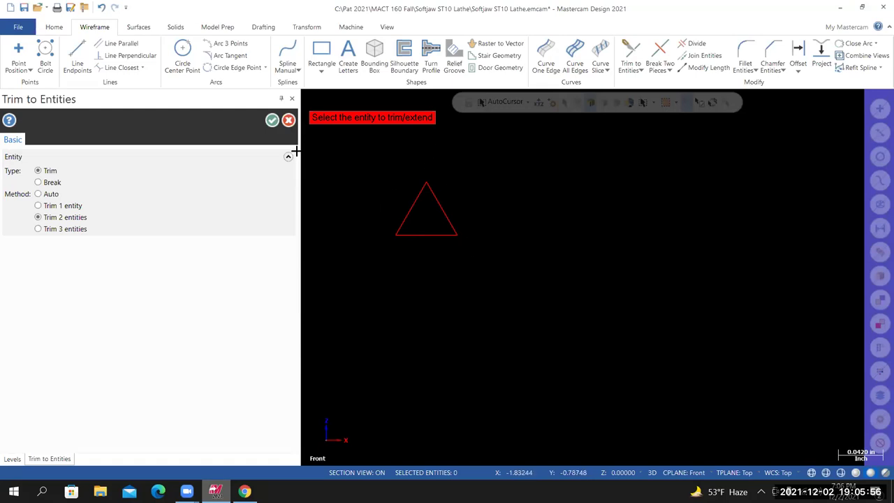
pyautogui.click(271, 121)
# Review the AutoCursor snap options, including the defaults and Quadrant, in the selection settings and cancel them.
pyautogui.scroll(-4, 498, 336)
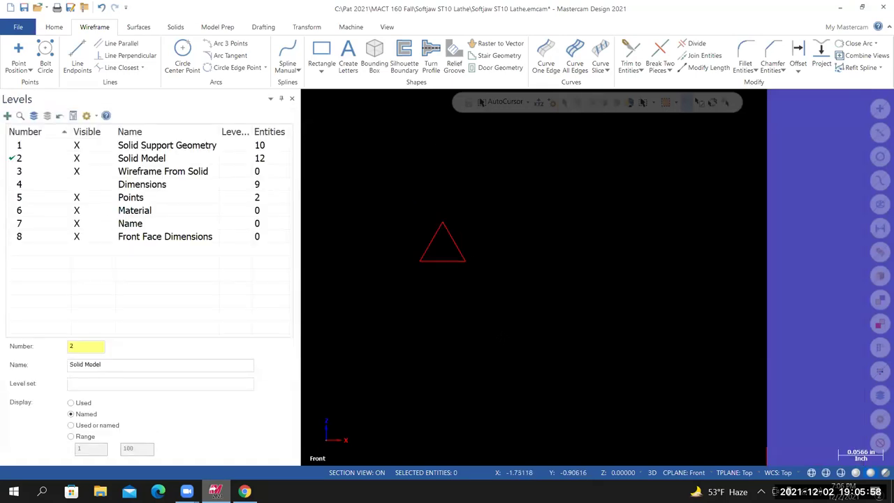
pyautogui.scroll(-1, 594, 393)
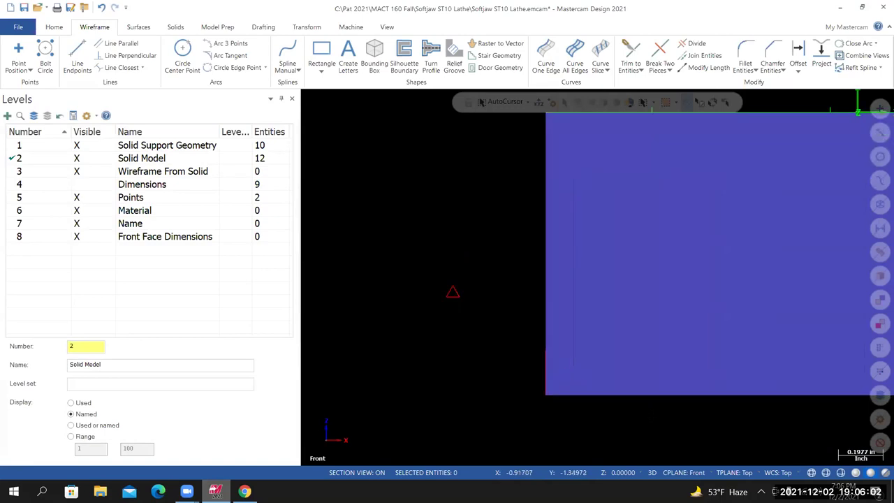
pyautogui.scroll(2, 647, 416)
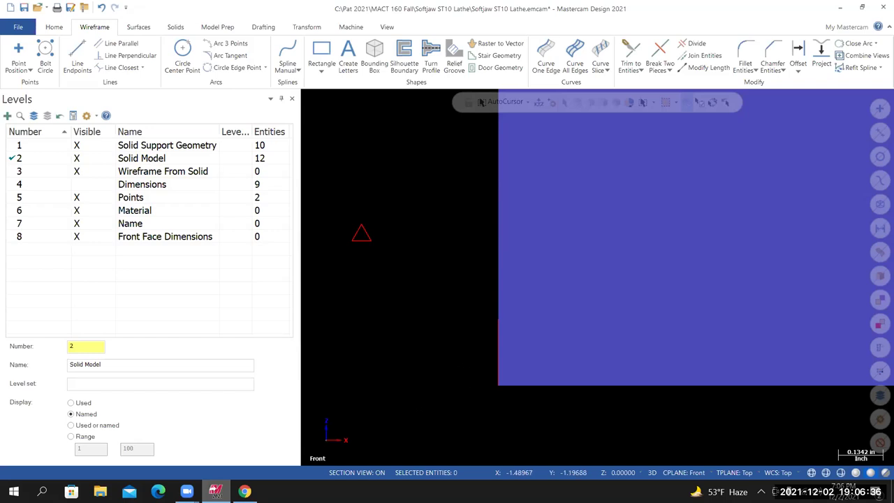
pyautogui.scroll(1, 327, 234)
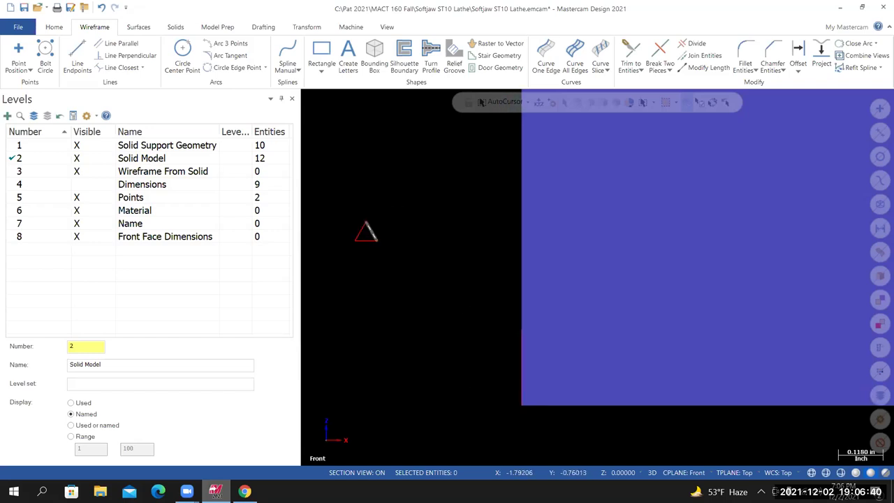
pyautogui.click(552, 104)
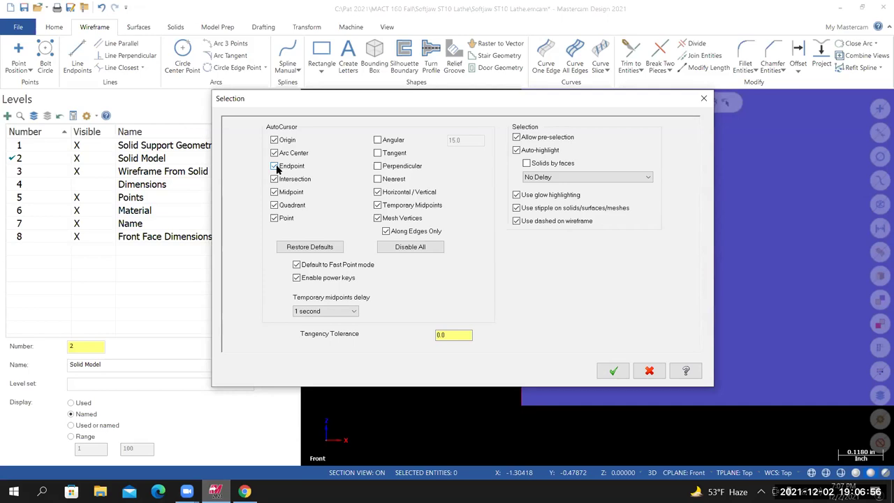
pyautogui.click(660, 373)
pyautogui.click(310, 252)
pyautogui.click(275, 205)
pyautogui.click(311, 249)
pyautogui.click(275, 206)
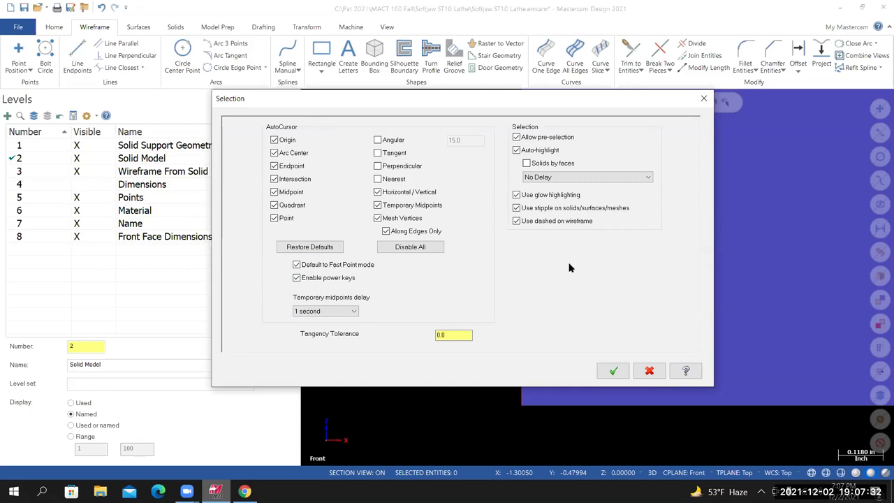
pyautogui.click(648, 373)
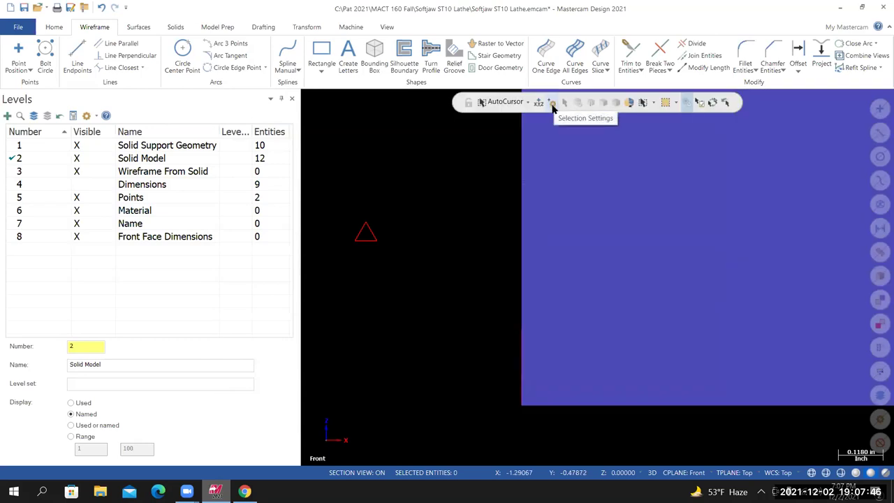
# Review the Point snap setting and the list of single-pick AutoCursor overrides, and close the selection settings.
pyautogui.click(552, 104)
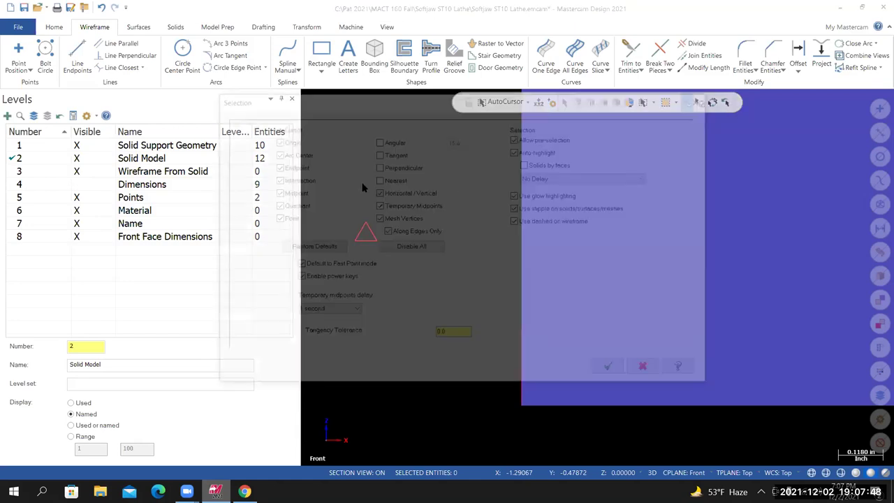
pyautogui.click(274, 219)
pyautogui.click(274, 219)
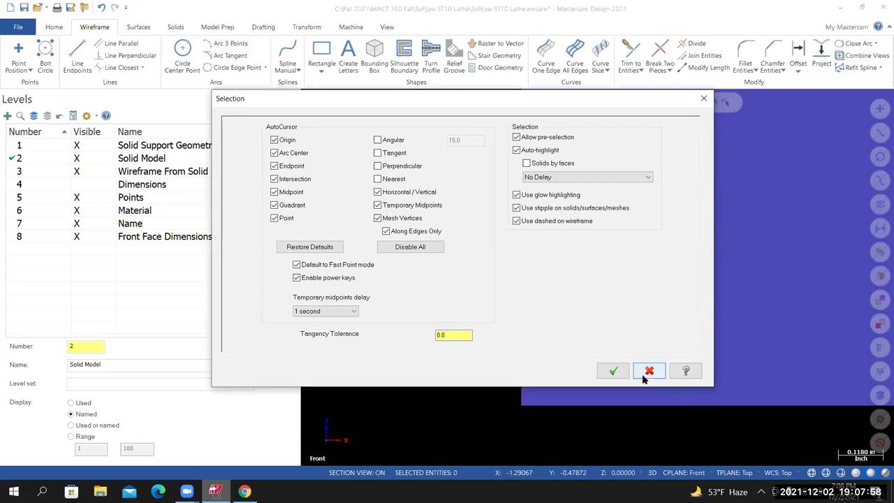
pyautogui.click(614, 369)
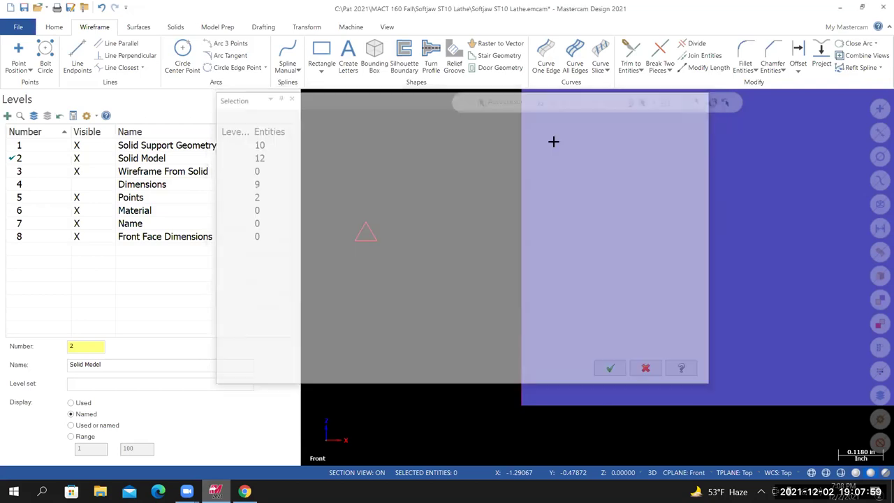
pyautogui.click(528, 103)
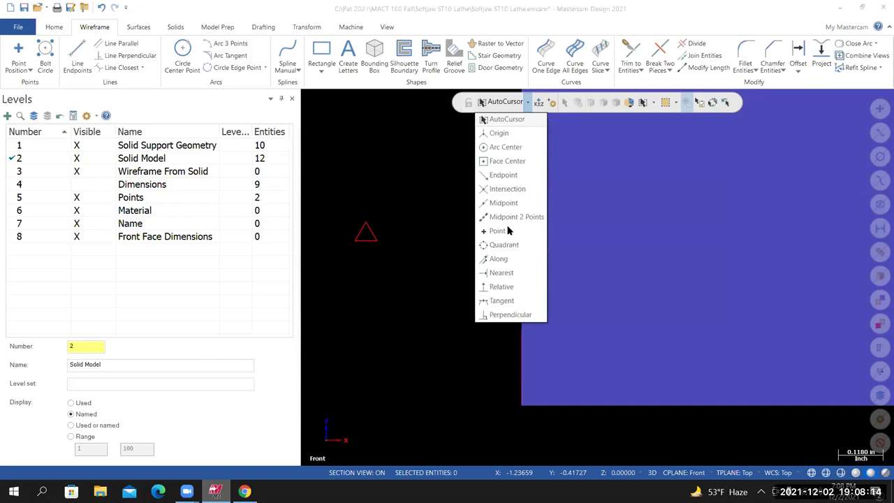
pyautogui.click(547, 27)
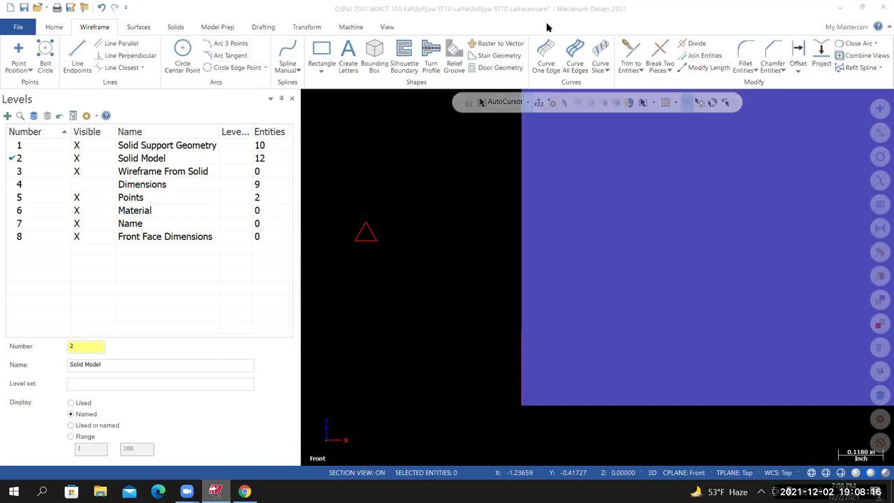
pyautogui.click(552, 103)
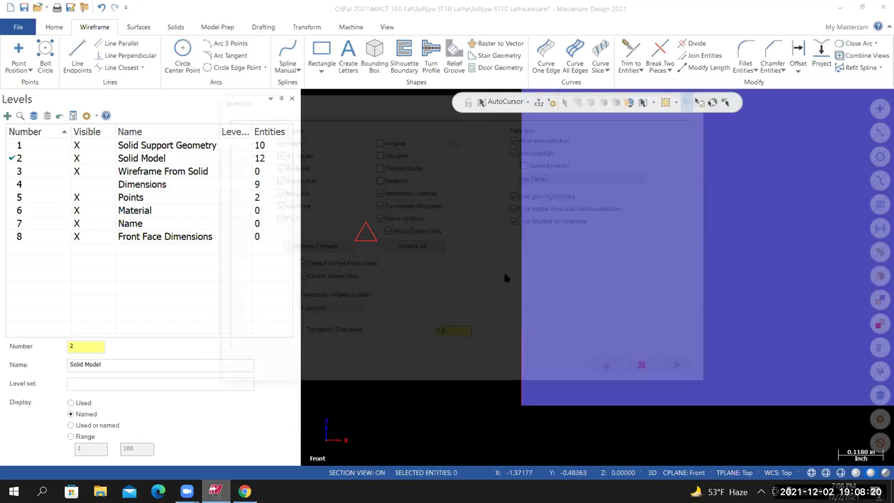
pyautogui.click(613, 371)
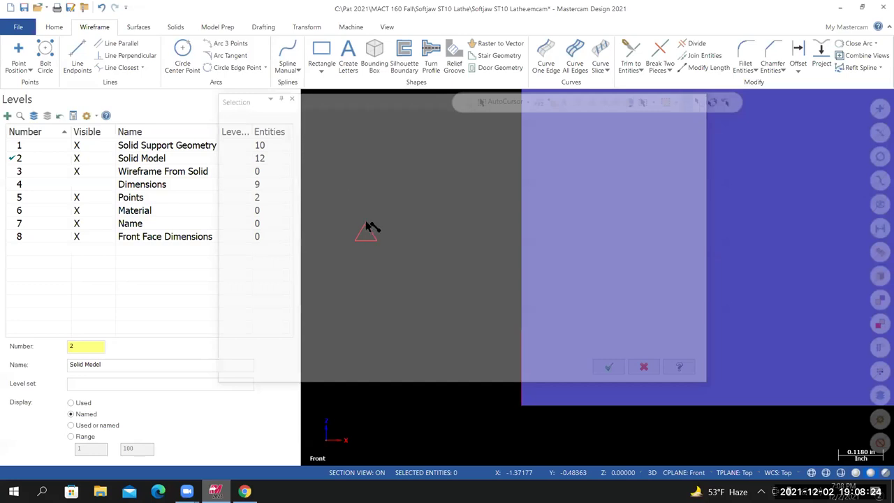
pyautogui.press('Return')
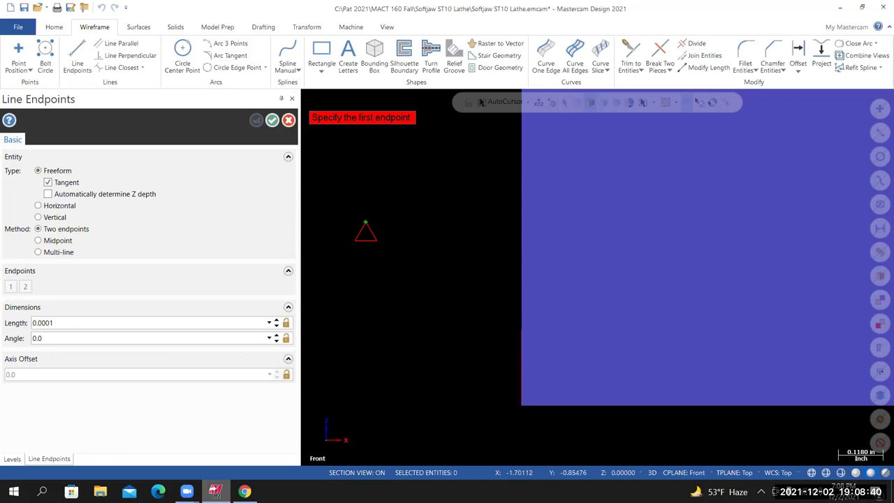
pyautogui.scroll(3, 366, 223)
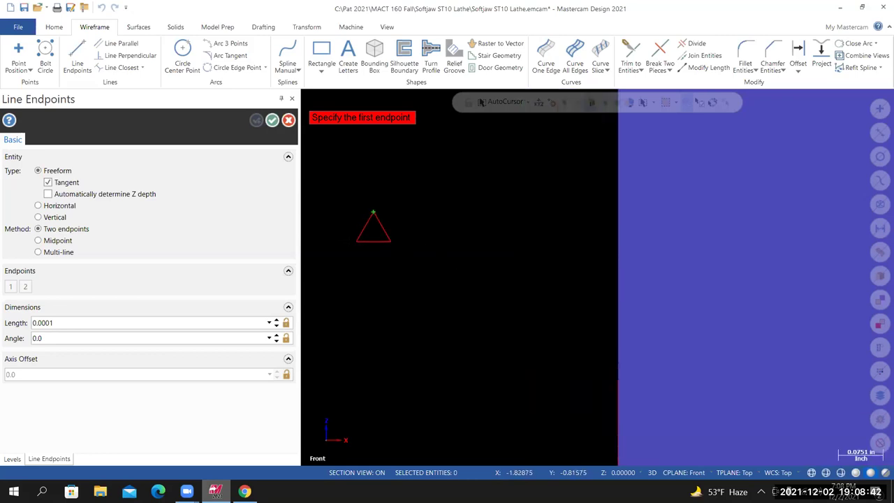
pyautogui.scroll(-4, 346, 244)
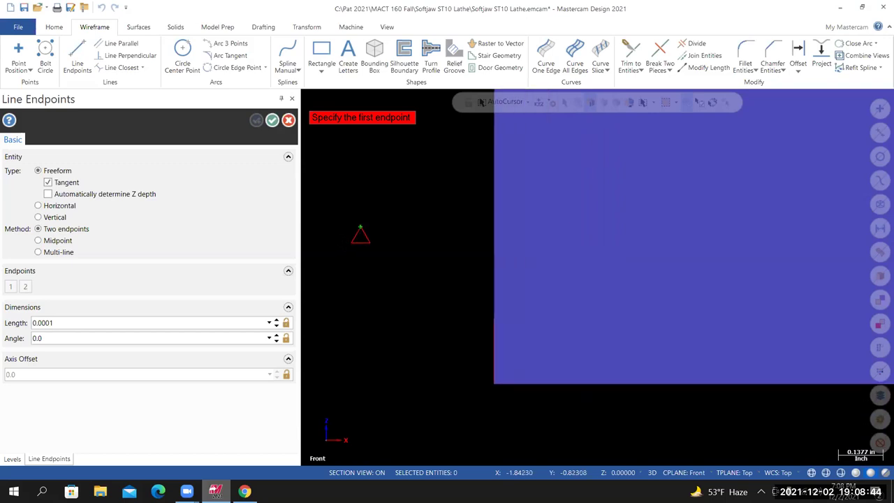
pyautogui.scroll(-4, 346, 246)
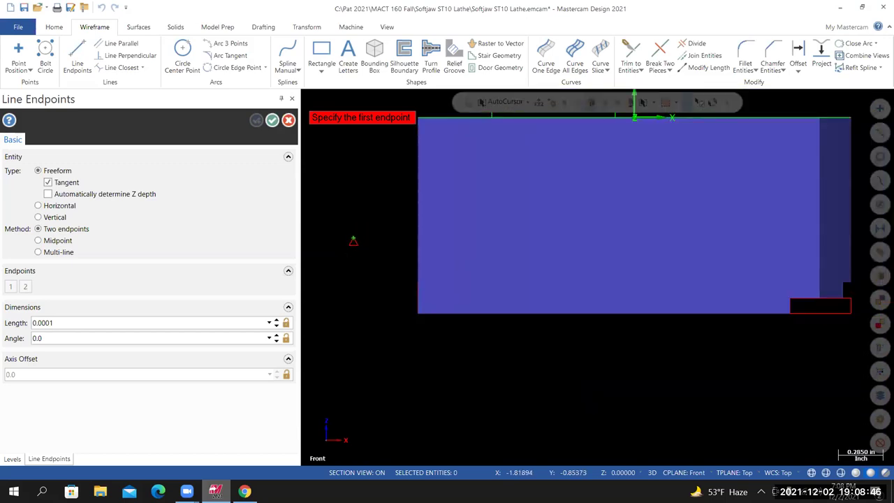
pyautogui.scroll(3, 349, 250)
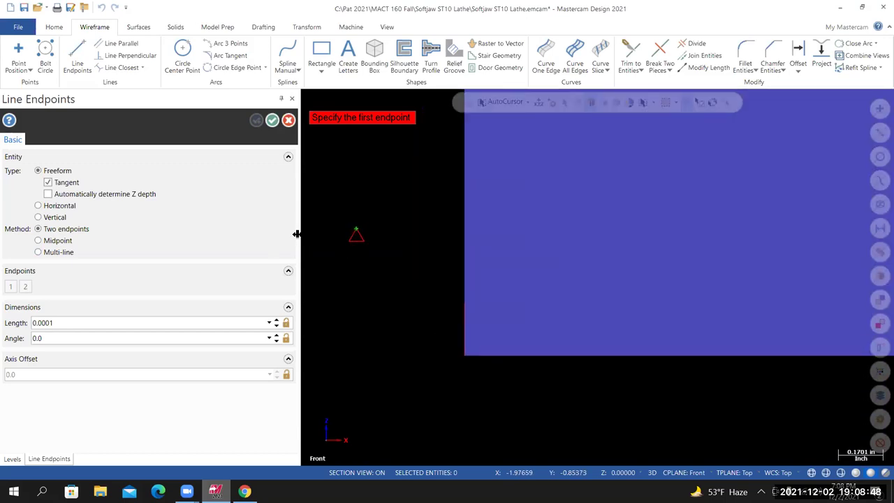
pyautogui.hotkey('alt', 'z')
pyautogui.scroll(4, 338, 236)
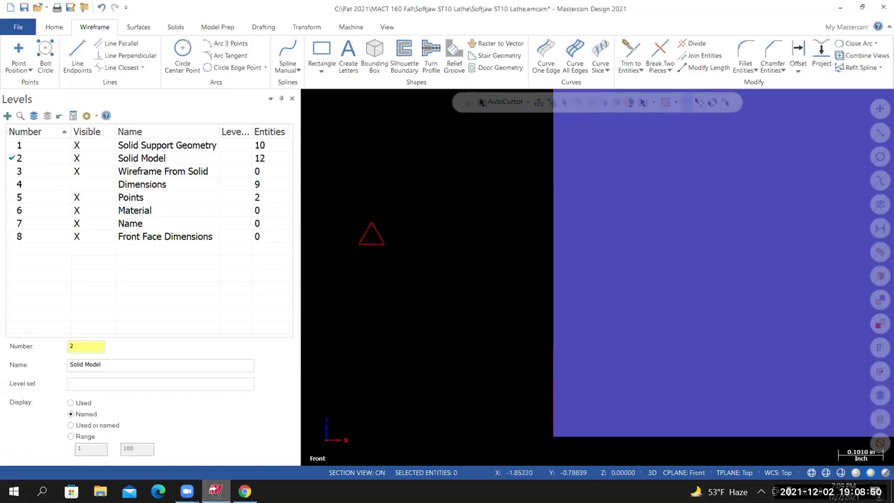
# Delete the triangle and draw a new vertical line about 0.165 in long in the empty space beside the jaw.
pyautogui.moveTo(410, 283); pyautogui.dragTo(343, 194)
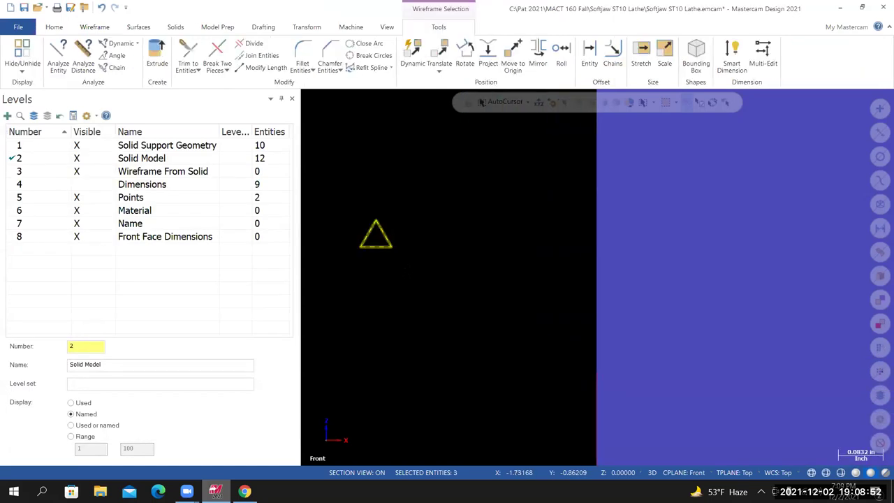
pyautogui.press('Delete')
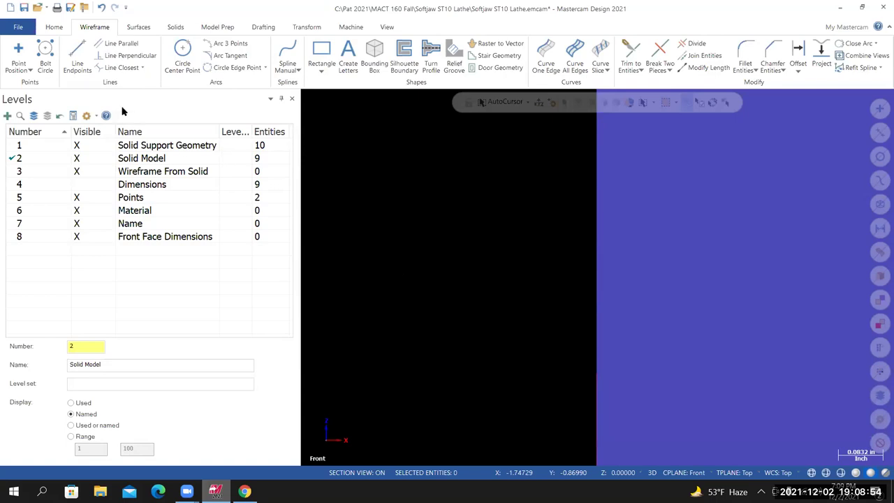
pyautogui.click(76, 59)
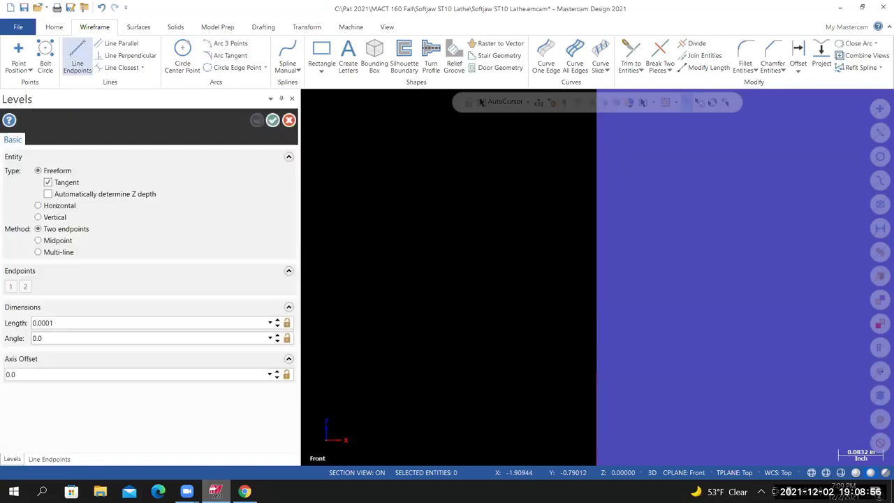
pyautogui.click(437, 233)
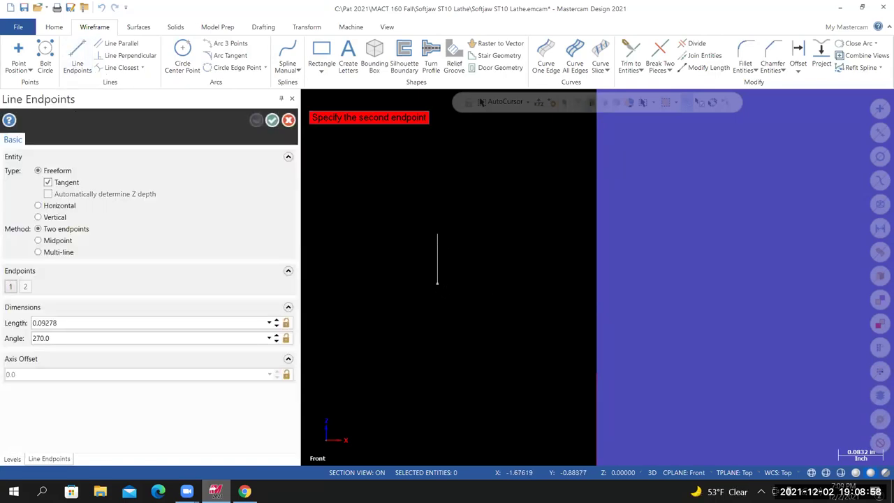
pyautogui.click(438, 321)
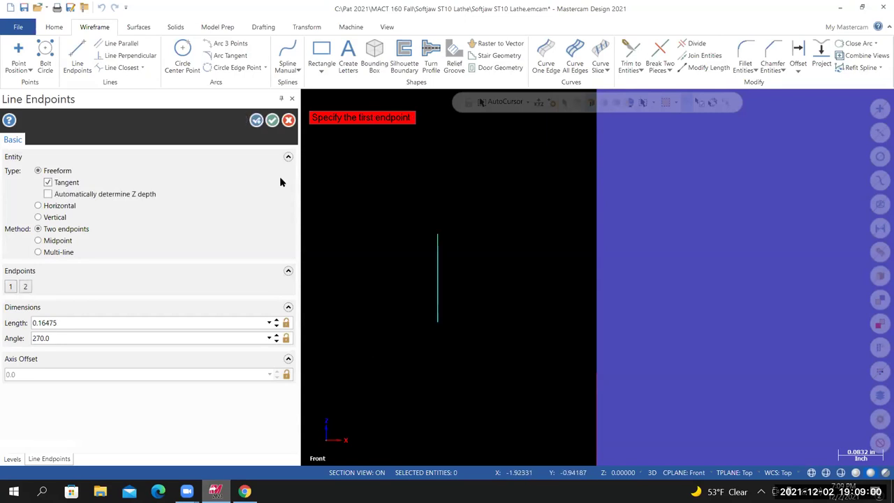
# Accept the new vertical line and finish the Line Endpoints command.
pyautogui.click(272, 120)
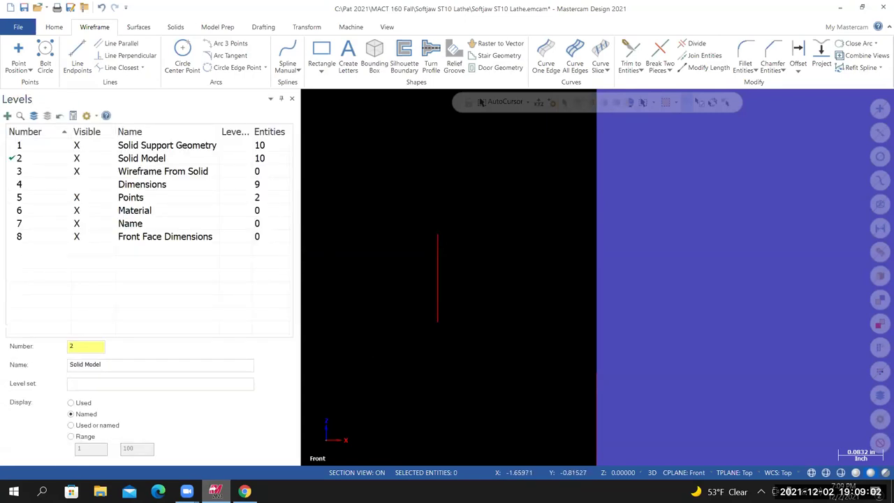
pyautogui.scroll(-1, 470, 272)
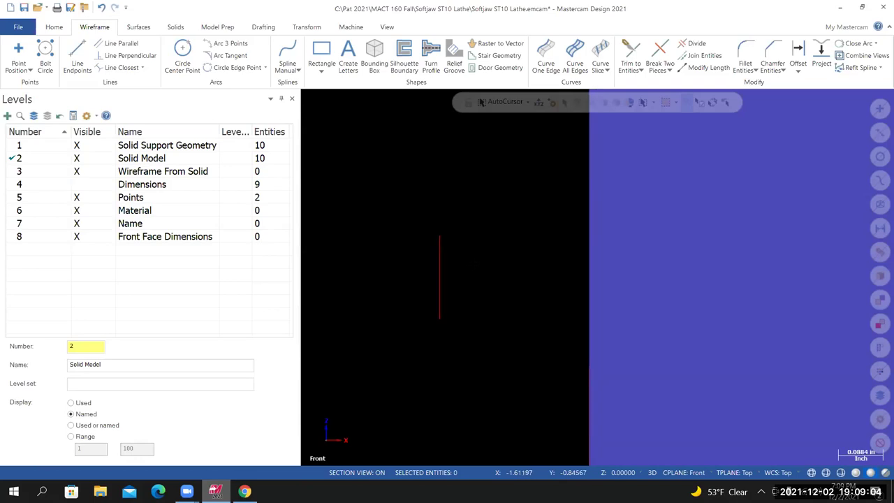
pyautogui.scroll(-10, 481, 271)
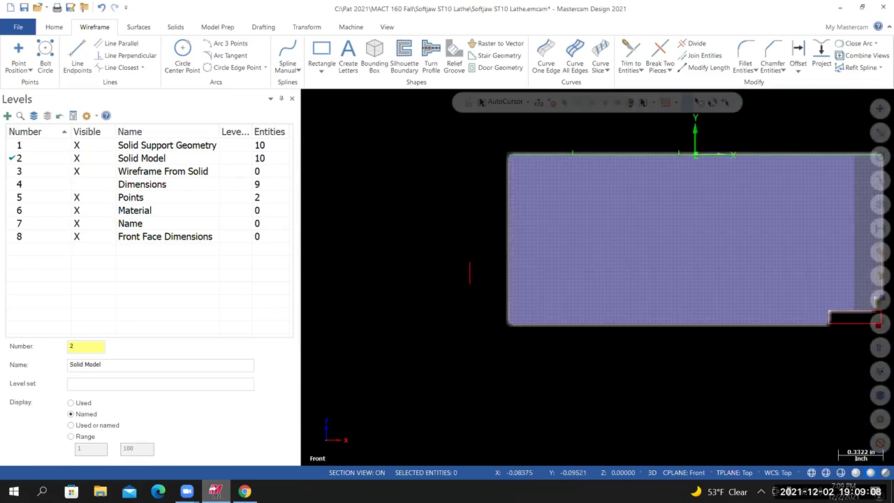
pyautogui.scroll(7, 487, 271)
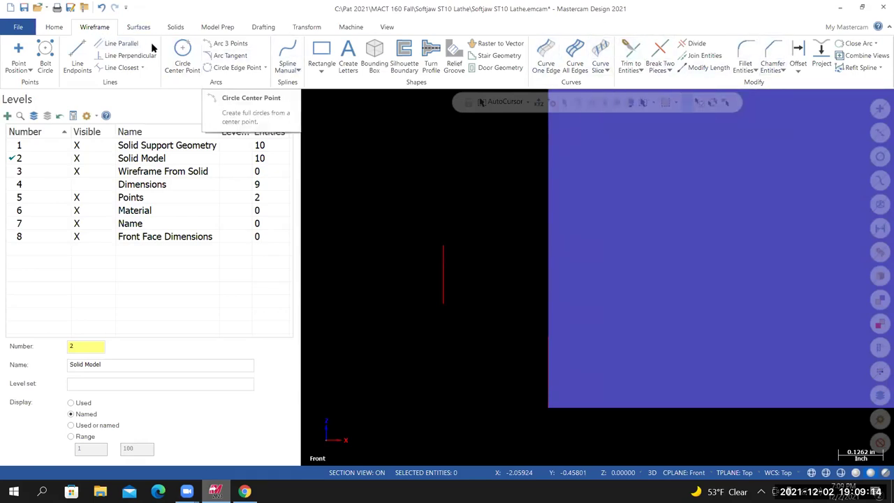
# Rotate one copy of the vertical line 30 degrees in both directions about its upper endpoint.
pyautogui.click(305, 28)
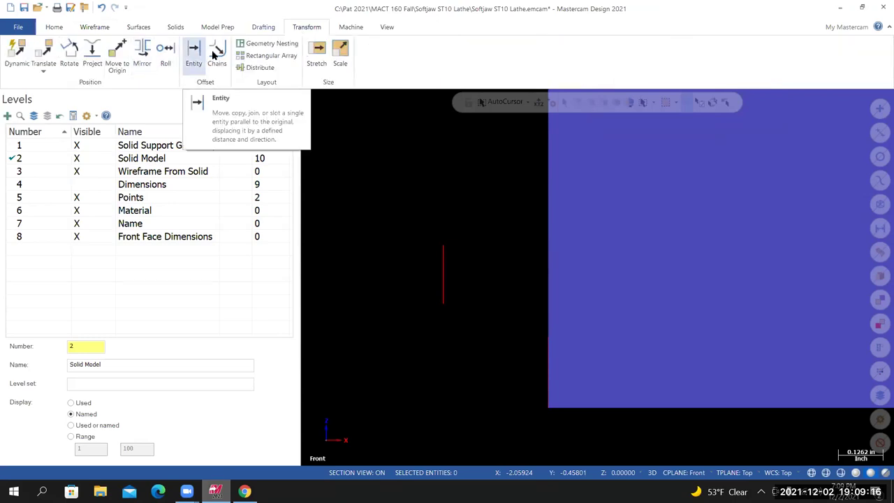
pyautogui.click(69, 47)
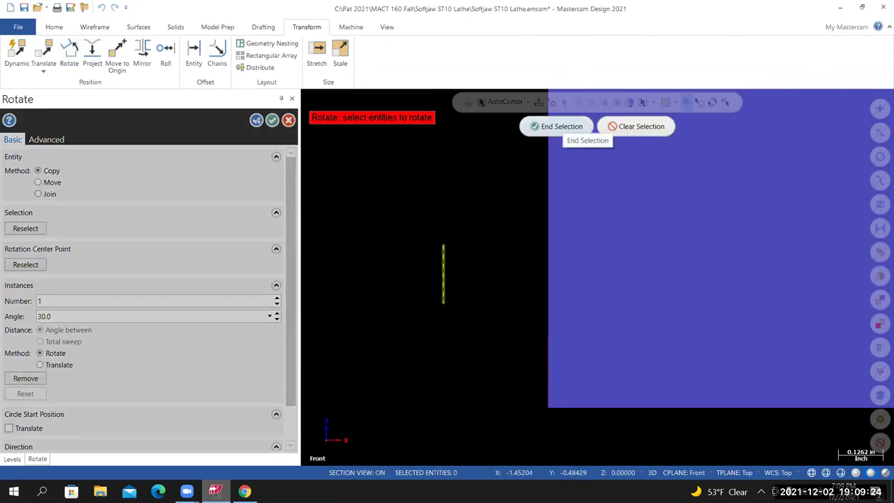
pyautogui.click(556, 127)
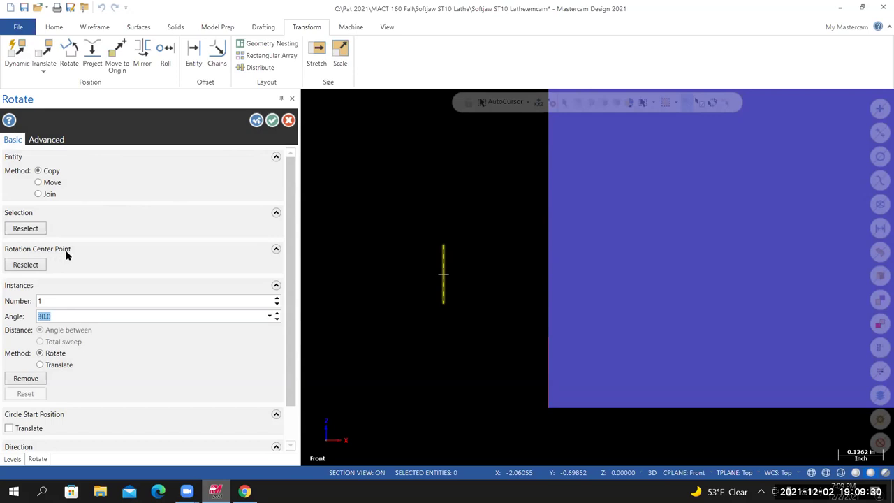
pyautogui.click(28, 266)
pyautogui.scroll(-1, 480, 260)
pyautogui.scroll(-2, 612, 259)
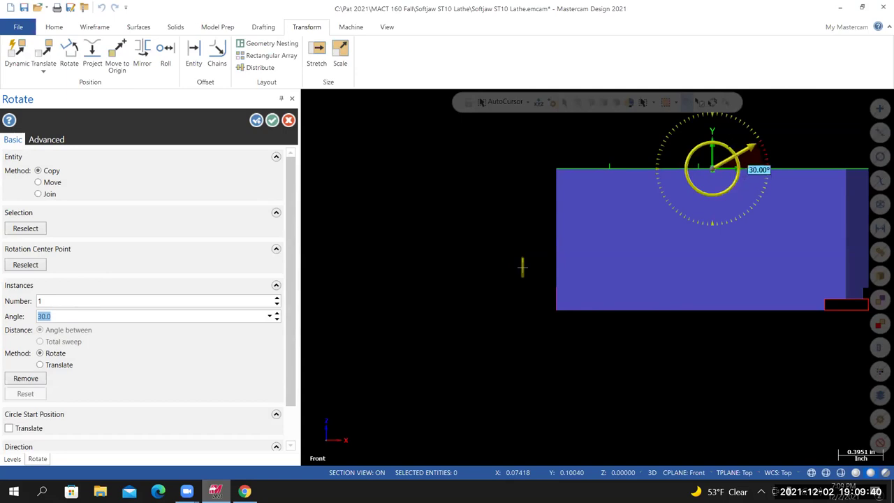
pyautogui.scroll(3, 521, 268)
pyautogui.scroll(1, 521, 268)
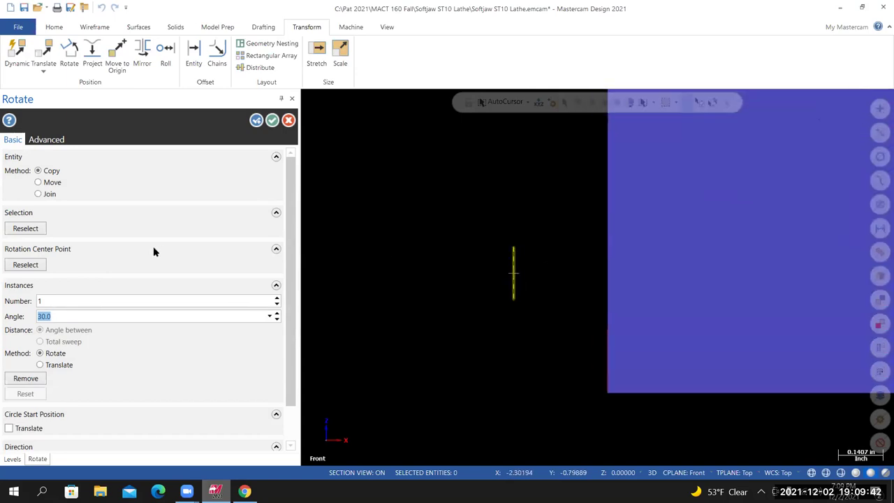
pyautogui.click(32, 266)
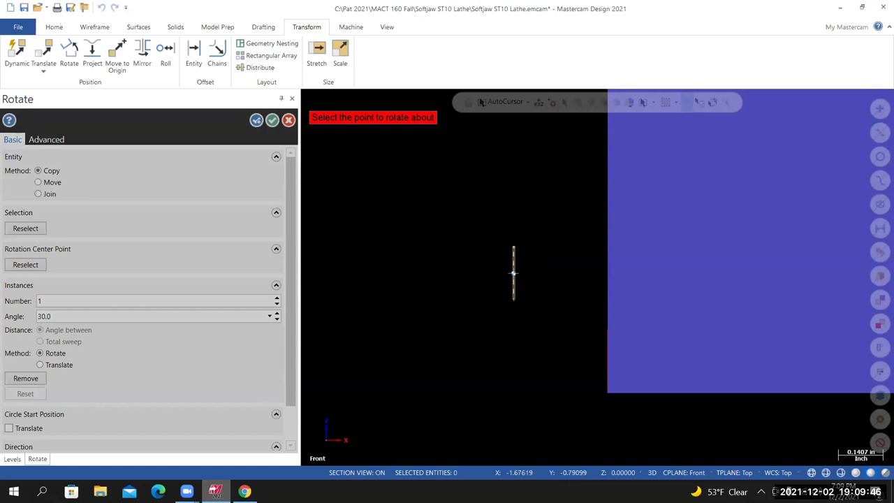
pyautogui.click(514, 247)
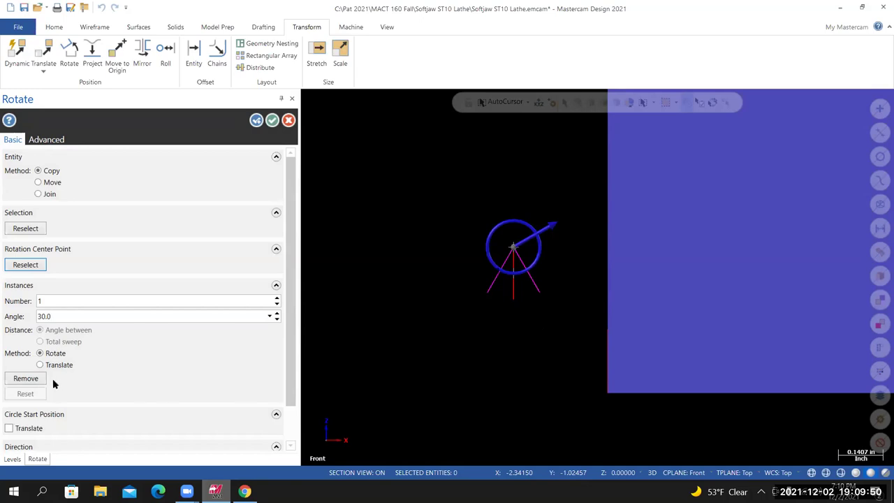
pyautogui.click(55, 316)
pyautogui.scroll(-2, 19, 418)
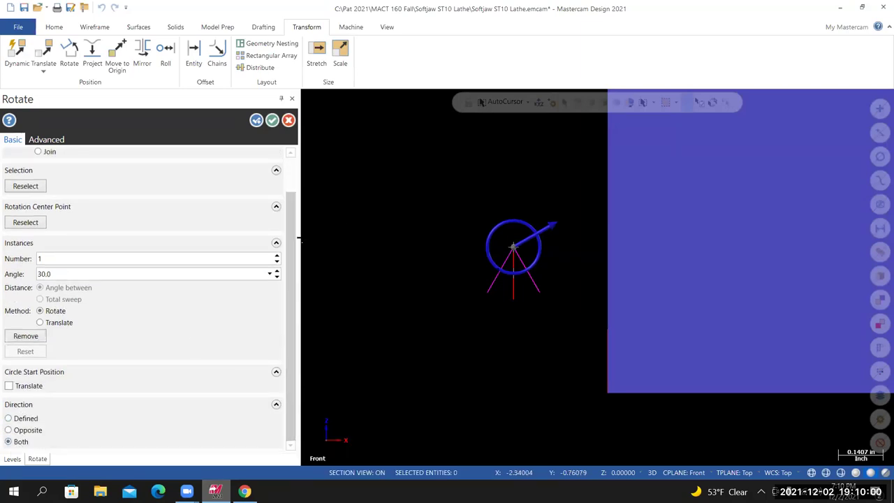
pyautogui.click(272, 121)
pyautogui.scroll(2, 554, 205)
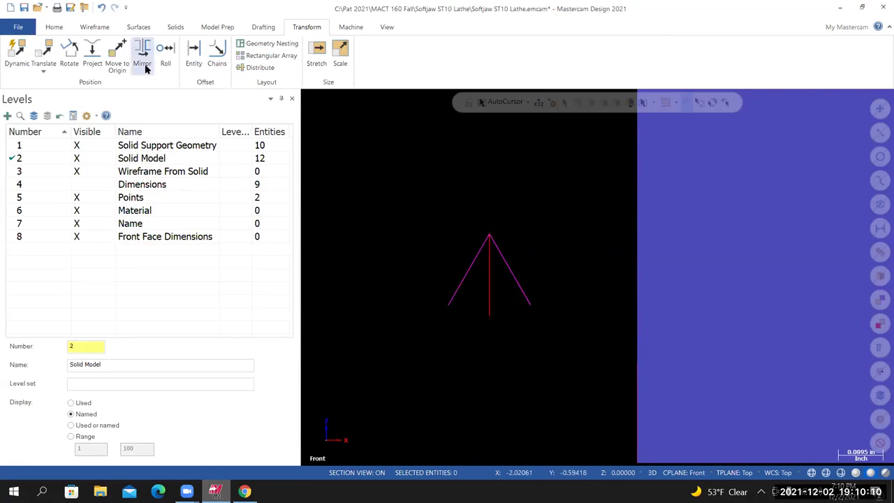
# Draw a horizontal line about 0.17 in long from the apex toward the jaw, and delete the vertical centre line.
pyautogui.click(95, 27)
pyautogui.click(78, 59)
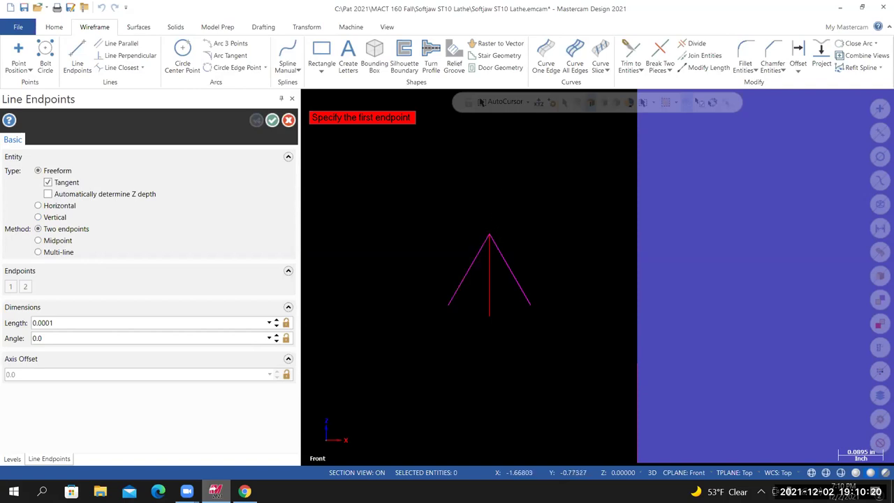
pyautogui.click(489, 236)
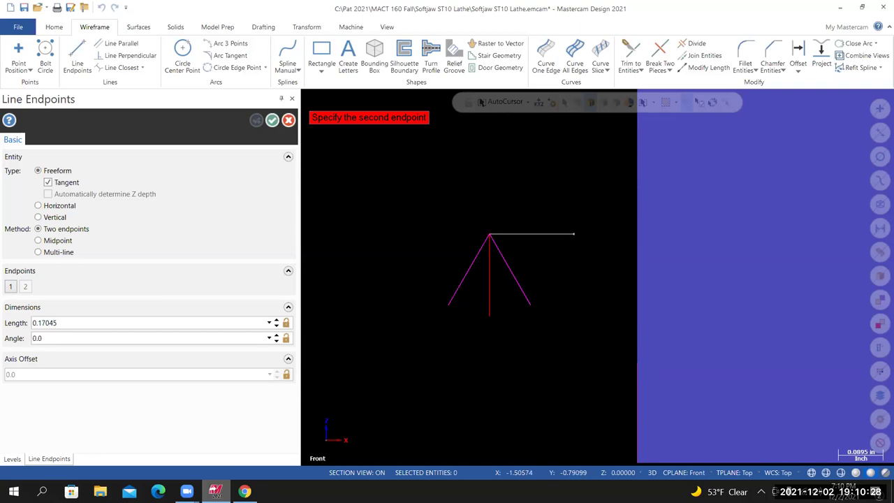
pyautogui.click(574, 234)
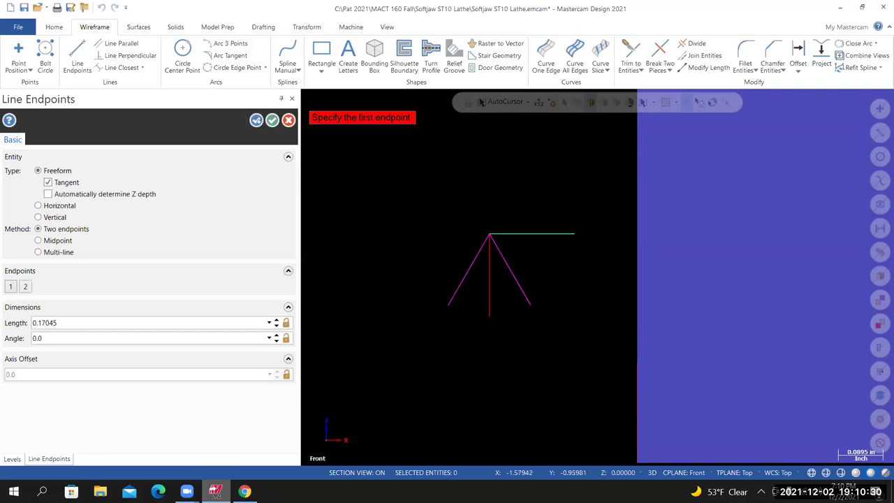
pyautogui.click(271, 121)
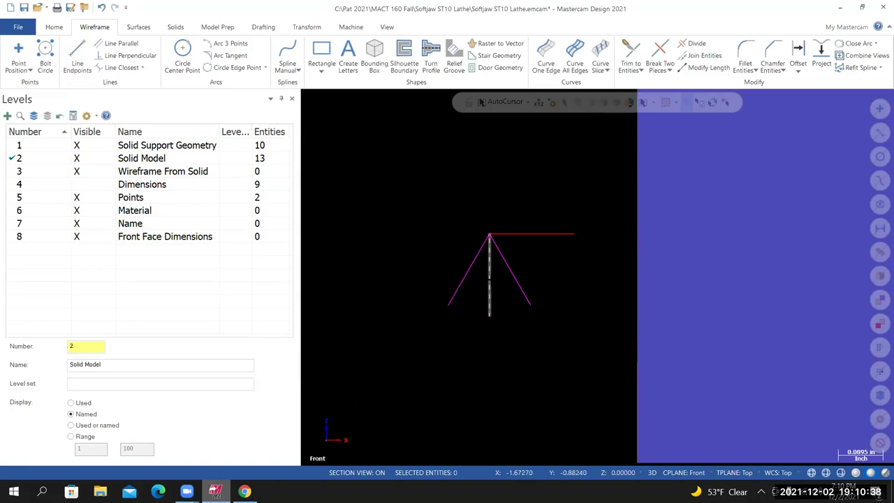
pyautogui.click(489, 280)
pyautogui.press('Delete')
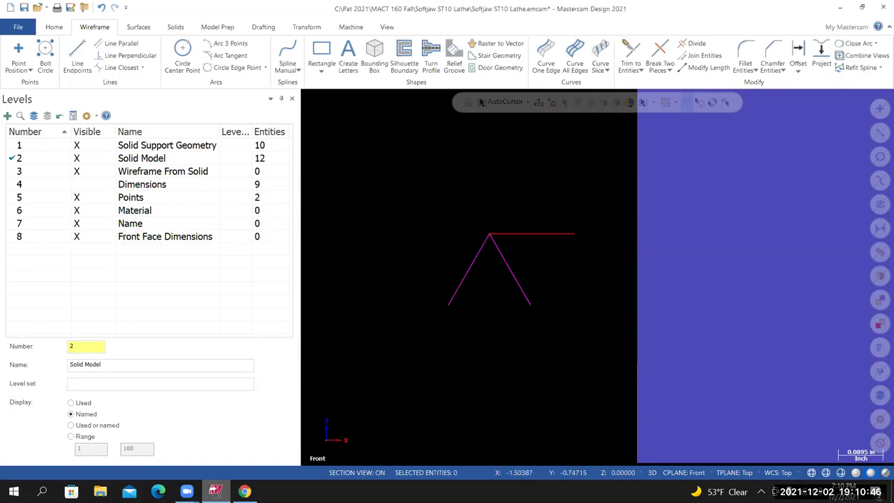
# Set up a Translate copy of the horizontal line with a Y delta of -0.05.
pyautogui.click(306, 26)
pyautogui.click(45, 53)
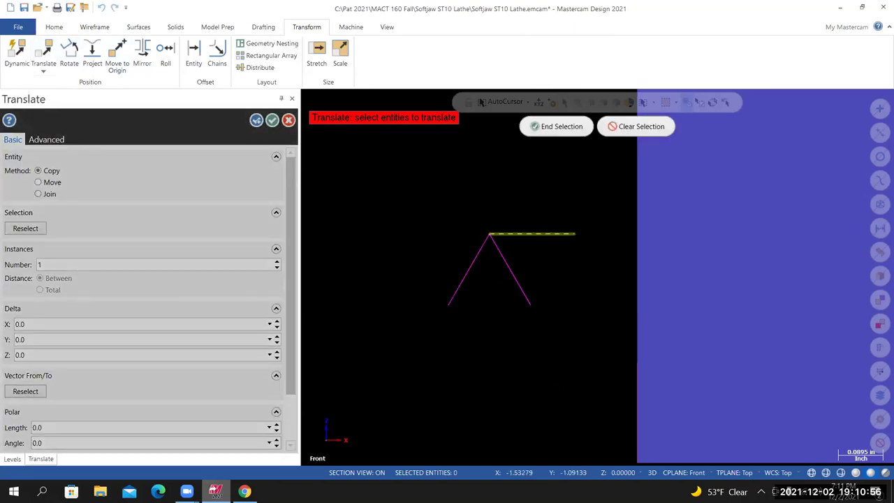
pyautogui.click(559, 126)
pyautogui.click(35, 340)
pyautogui.write('-0.05')
pyautogui.press('Return')
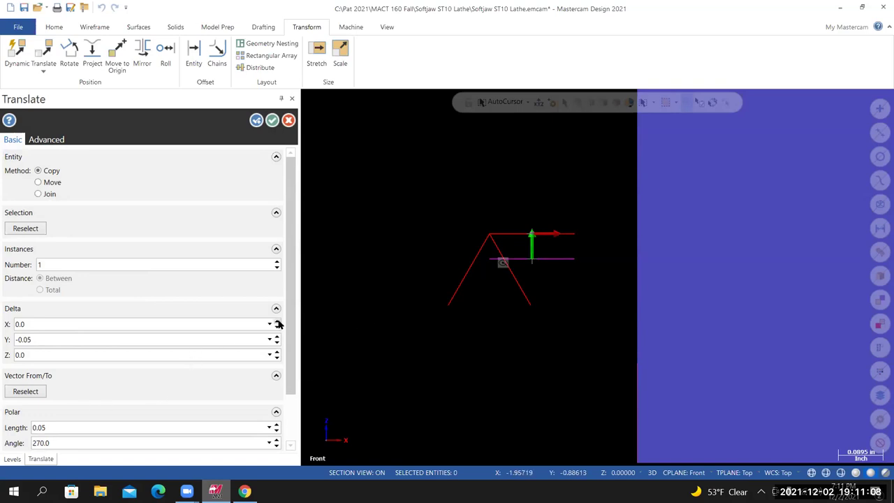
# Change the Translate copy to a Y delta of 0.05 with the Opposite side direction, and create it.
pyautogui.moveTo(289, 319); pyautogui.dragTo(291, 387)
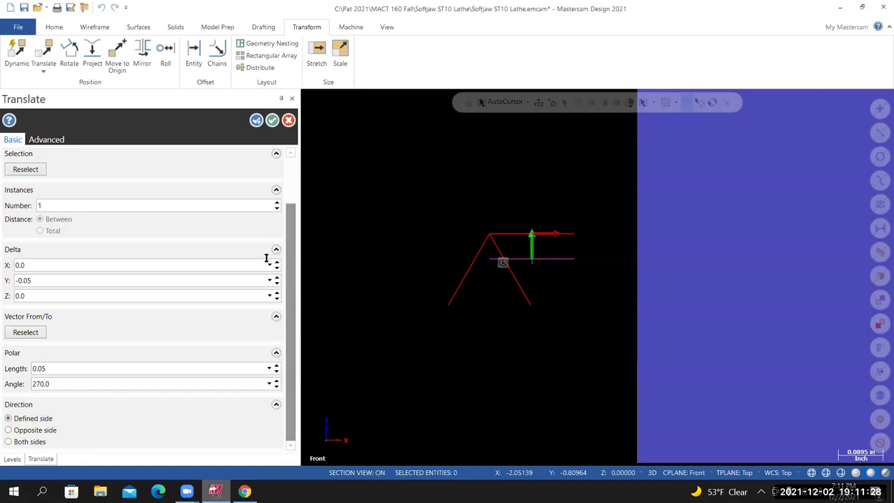
pyautogui.click(17, 280)
pyautogui.press('Delete')
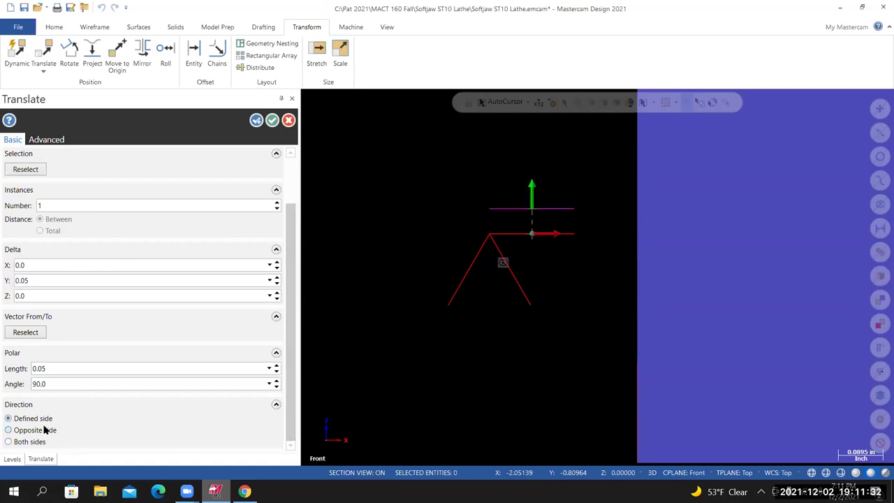
pyautogui.click(10, 441)
pyautogui.click(14, 430)
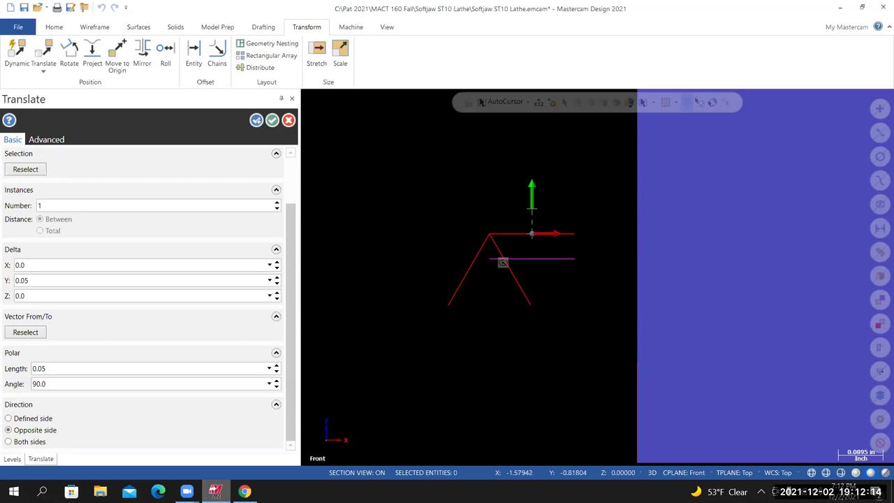
pyautogui.click(272, 120)
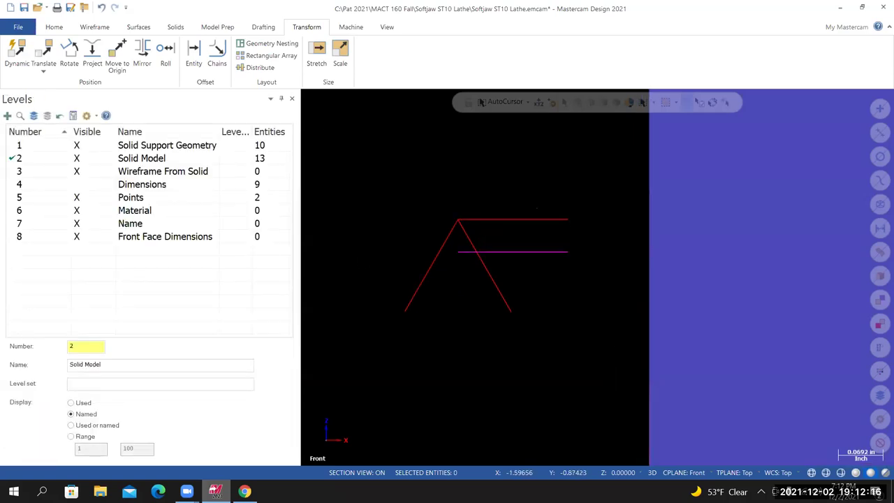
# Trim each angled line with the lower horizontal line using Trim 2 entities, keeping the portions that form the triangle below the apex.
pyautogui.click(91, 28)
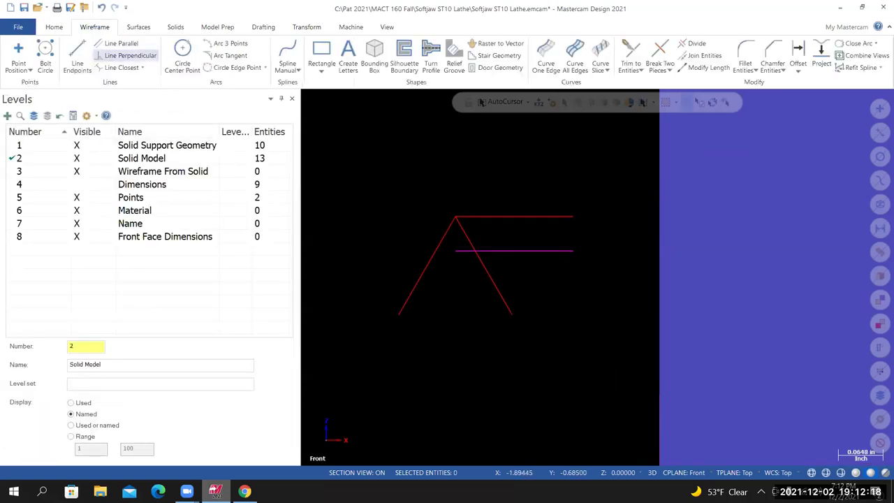
pyautogui.click(630, 56)
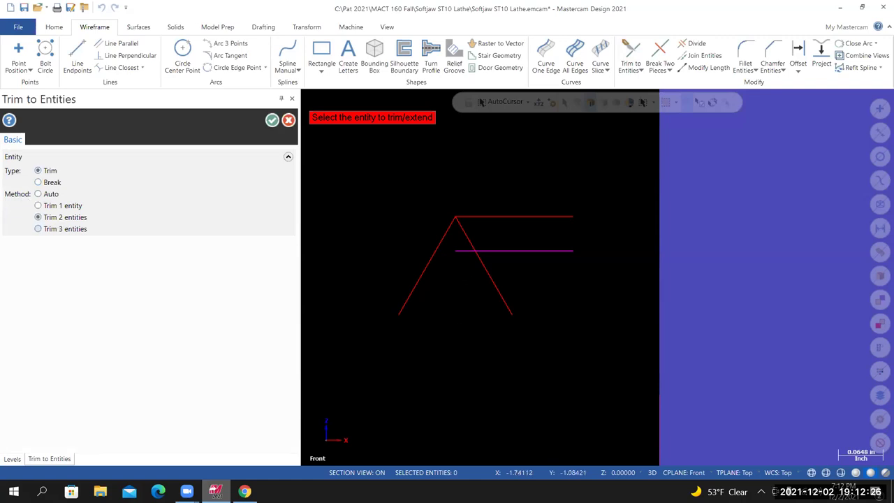
pyautogui.scroll(3, 460, 245)
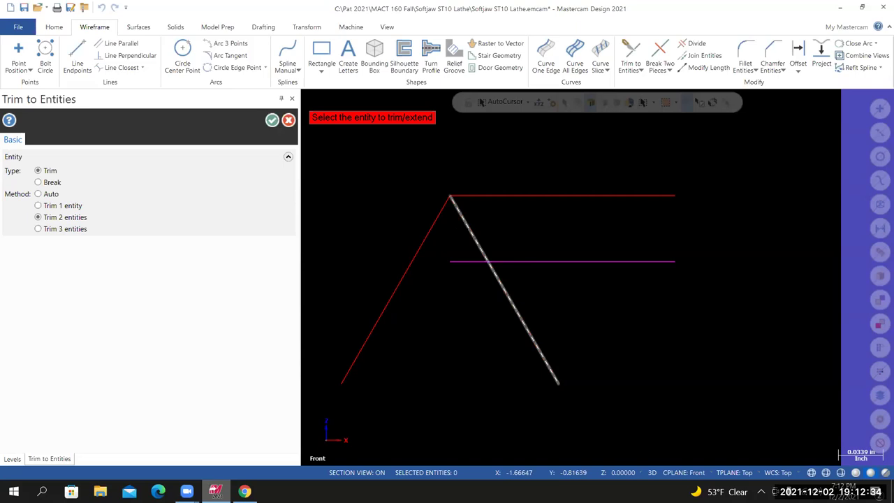
pyautogui.click(482, 251)
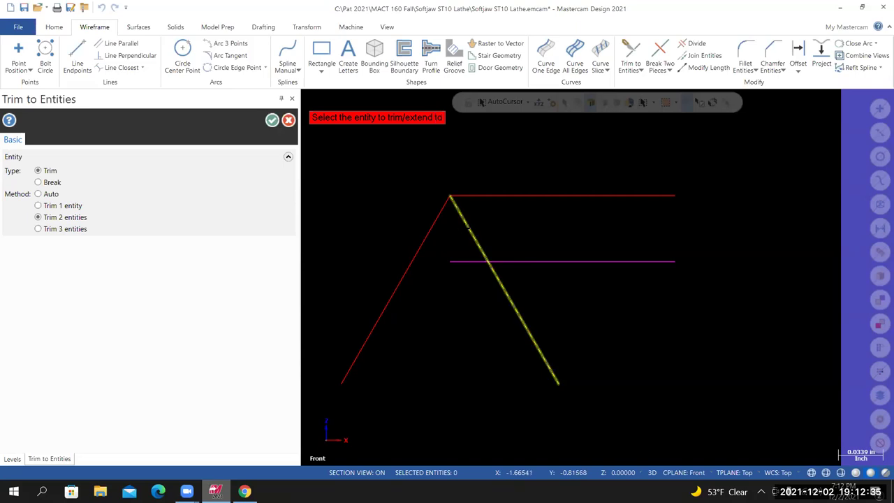
pyautogui.click(487, 262)
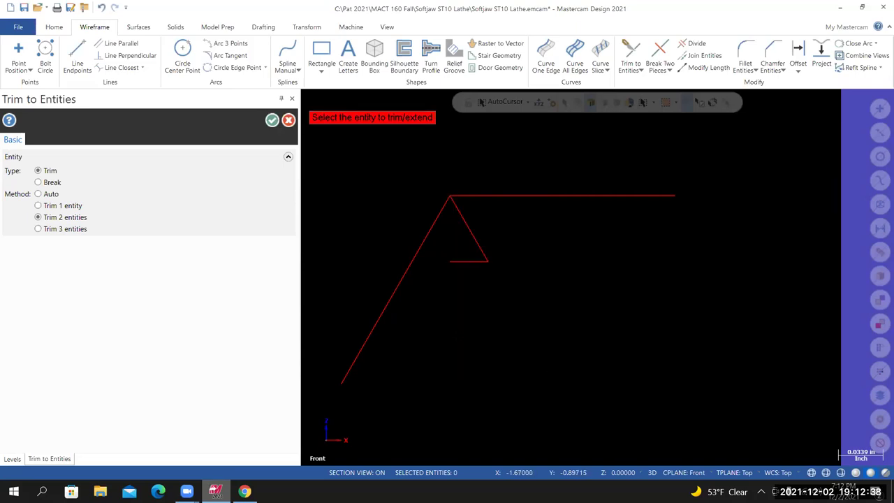
pyautogui.click(426, 238)
pyautogui.click(468, 262)
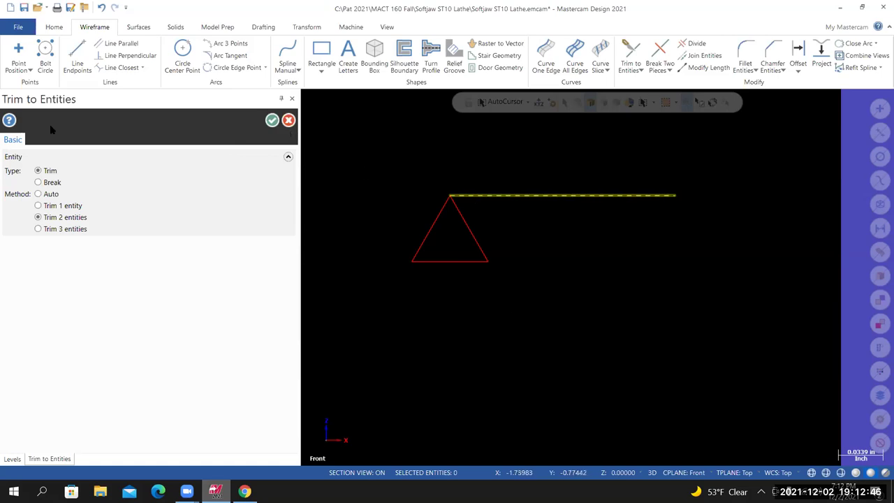
# Delete the leftover horizontal line at the triangle's apex and maximize the program window.
pyautogui.click(272, 120)
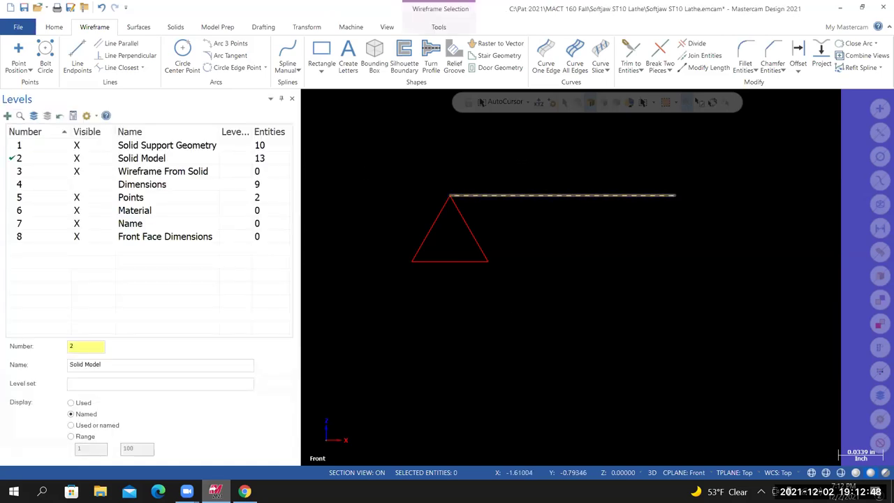
pyautogui.press('Delete')
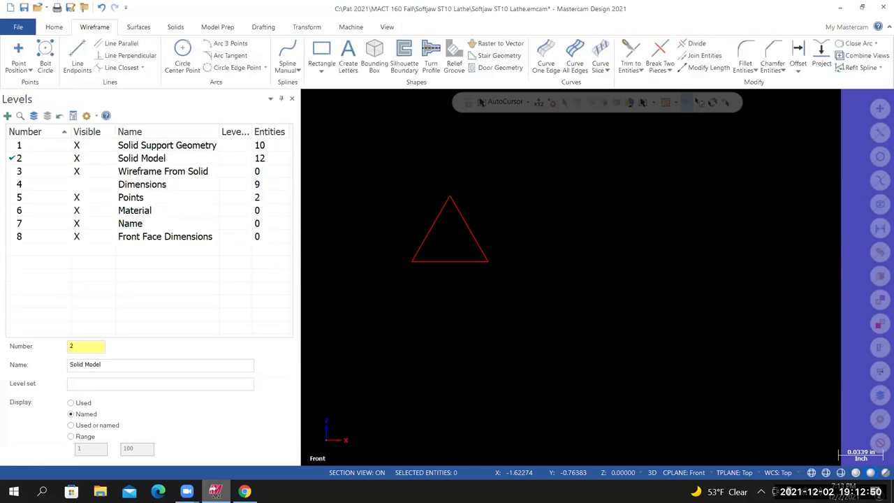
pyautogui.scroll(-8, 543, 268)
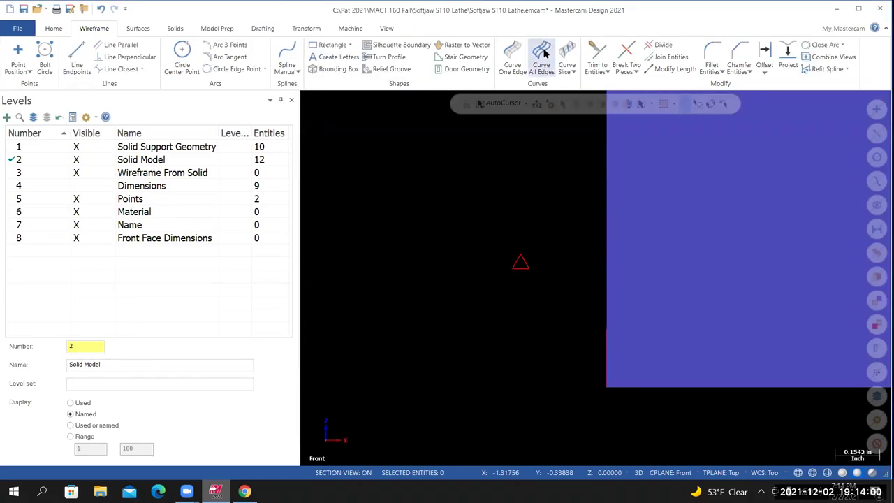
pyautogui.click(863, 10)
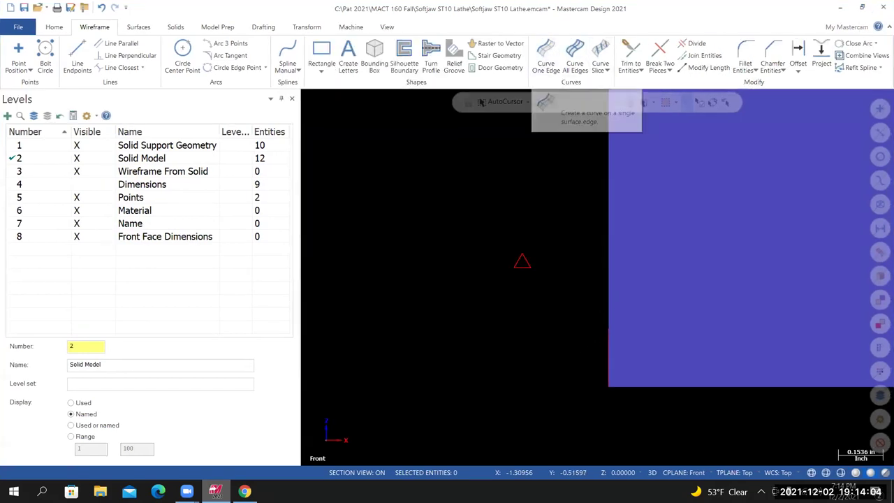
pyautogui.scroll(-1, 657, 336)
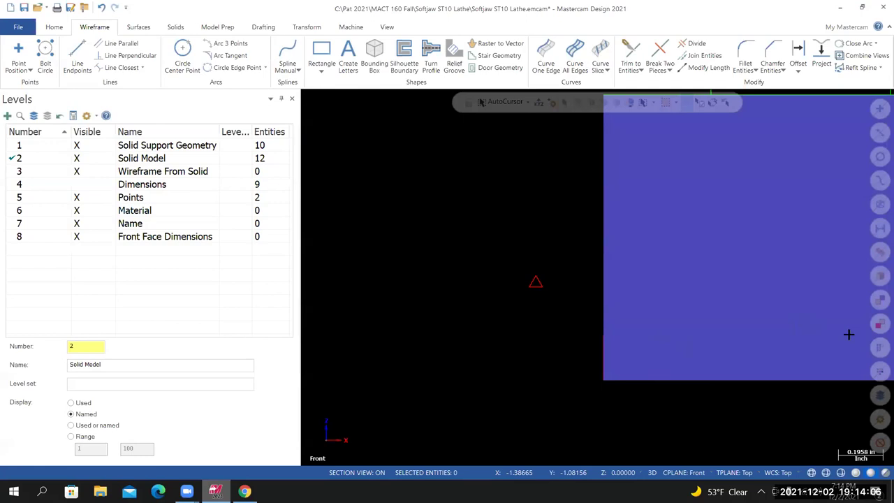
# Draw a vertical line about 0.035 in long in the empty space above the existing triangle.
pyautogui.scroll(1, 809, 326)
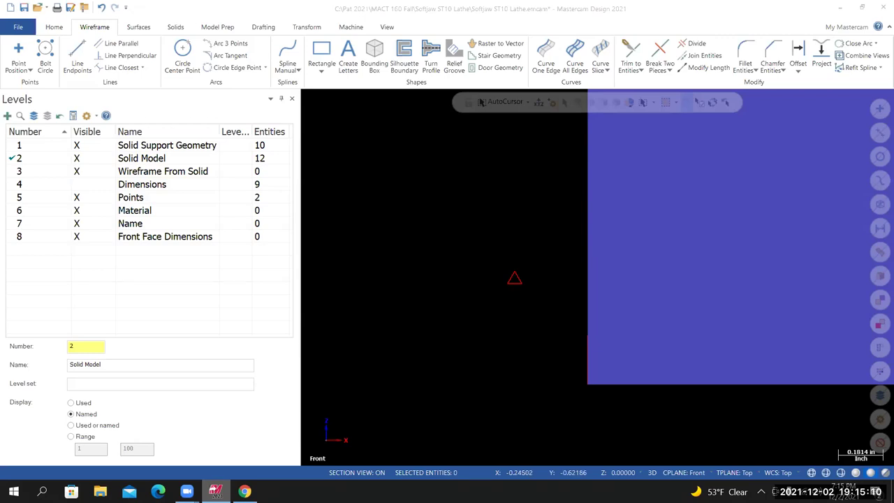
pyautogui.scroll(4, 512, 284)
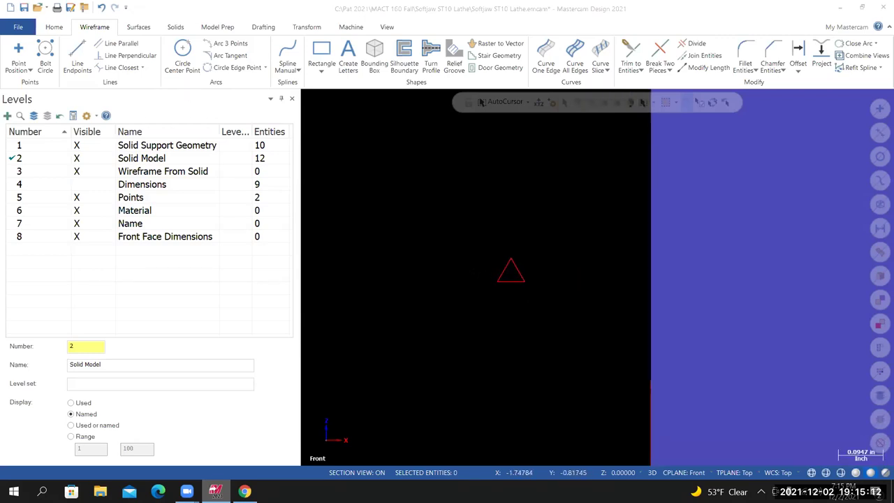
pyautogui.click(77, 56)
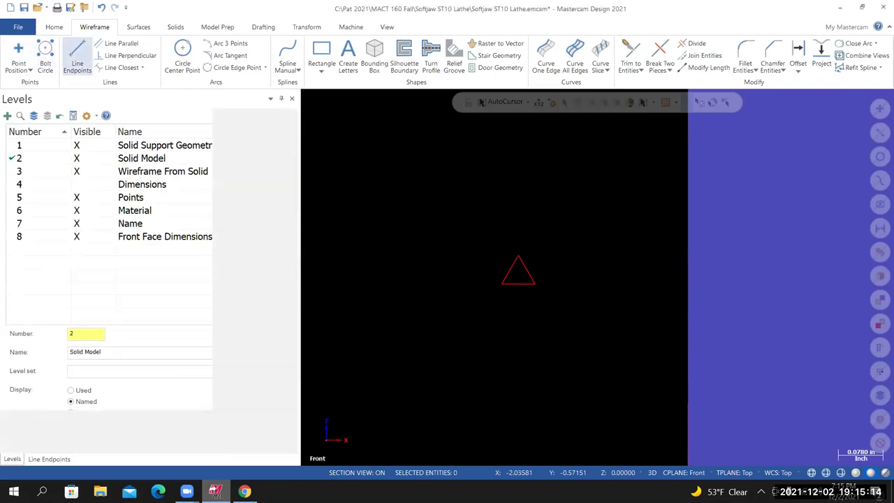
pyautogui.click(403, 179)
pyautogui.click(404, 197)
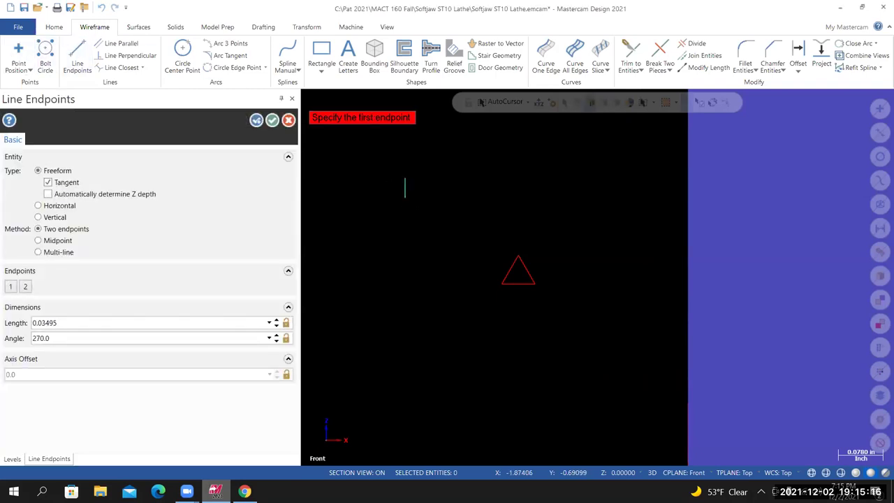
pyautogui.click(272, 120)
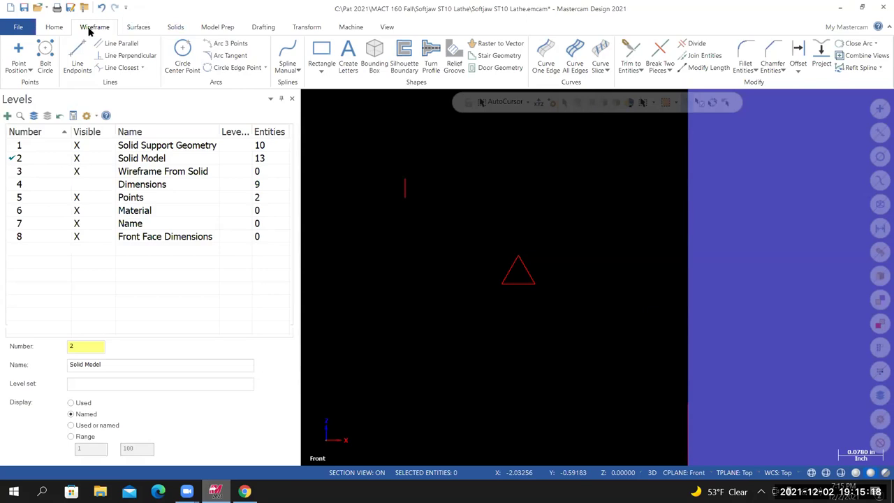
# Rotate copies of the short vertical line 30 degrees to both sides about its upper endpoint.
pyautogui.click(305, 28)
pyautogui.click(69, 54)
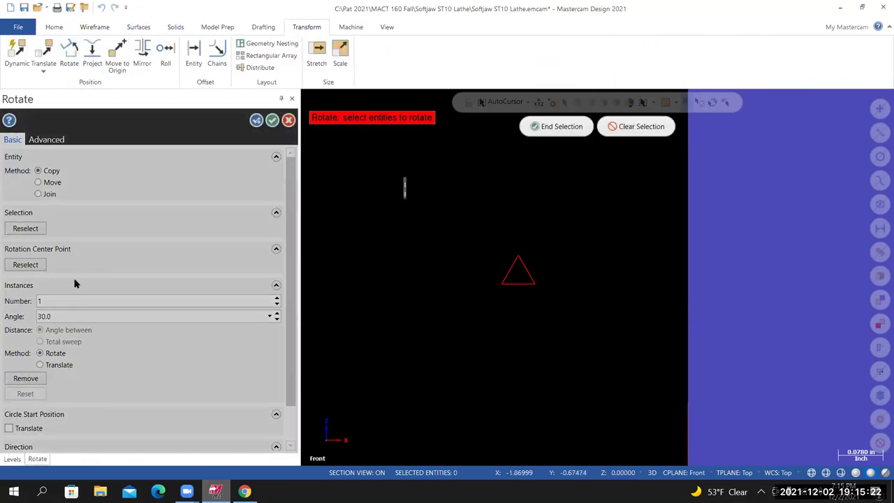
pyautogui.click(404, 187)
pyautogui.press('Return')
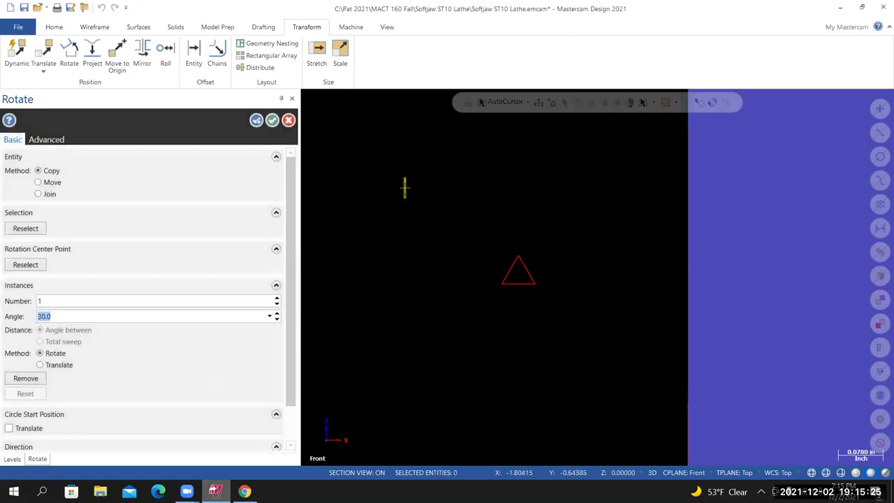
pyautogui.click(27, 266)
pyautogui.click(405, 181)
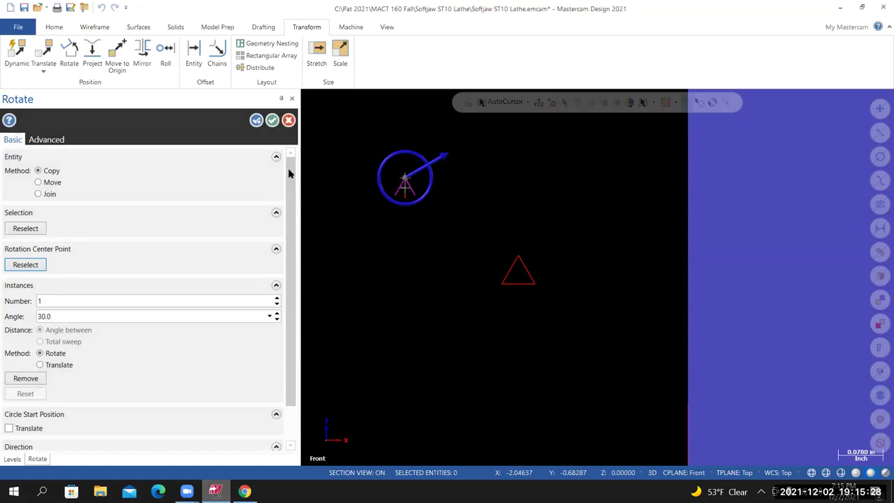
pyautogui.click(272, 120)
# Draw a short horizontal line to the right from the apex of the angled lines.
pyautogui.click(95, 29)
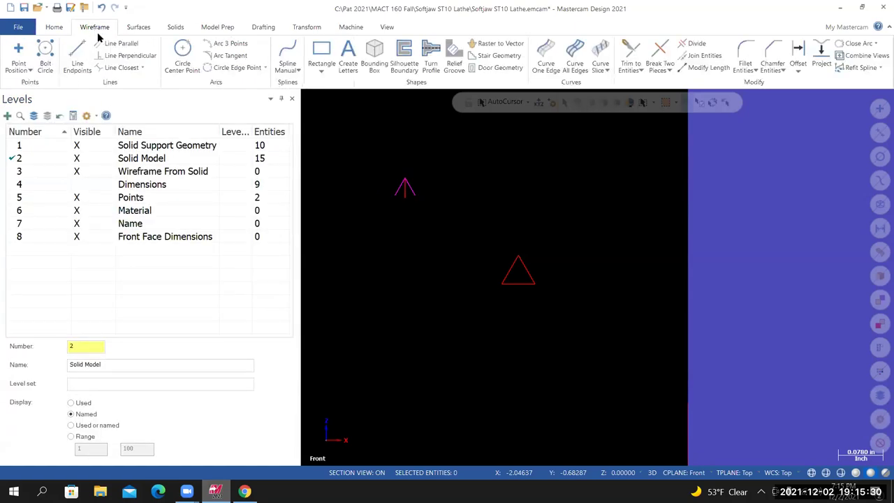
pyautogui.click(77, 54)
pyautogui.click(405, 180)
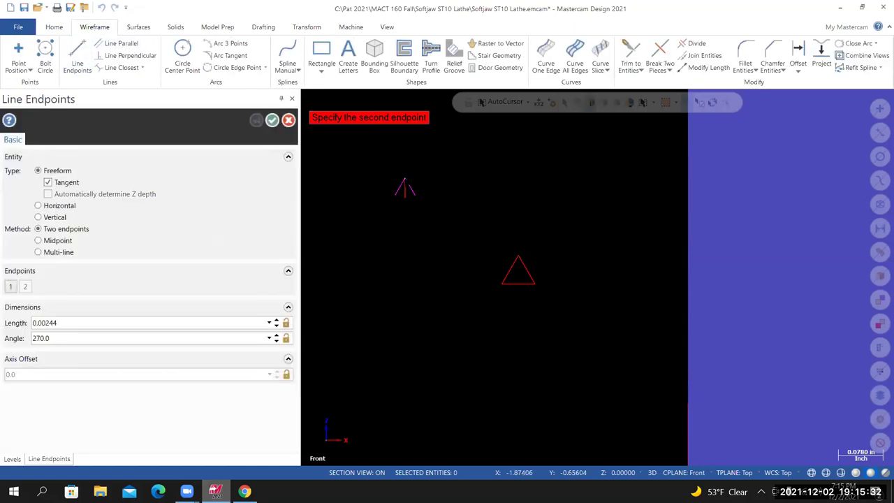
pyautogui.click(431, 179)
pyautogui.click(271, 120)
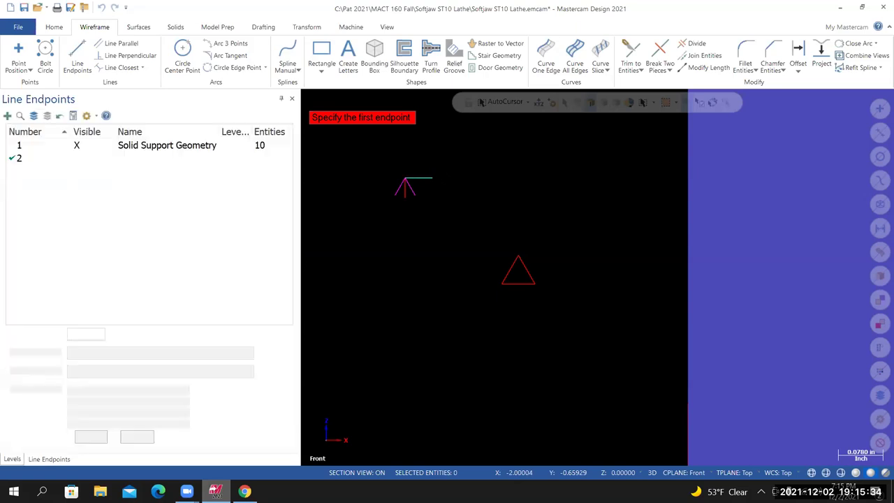
# Offset the short horizontal line downward to form the base of the new triangle.
pyautogui.click(798, 59)
pyautogui.click(419, 178)
pyautogui.click(419, 199)
pyautogui.click(272, 120)
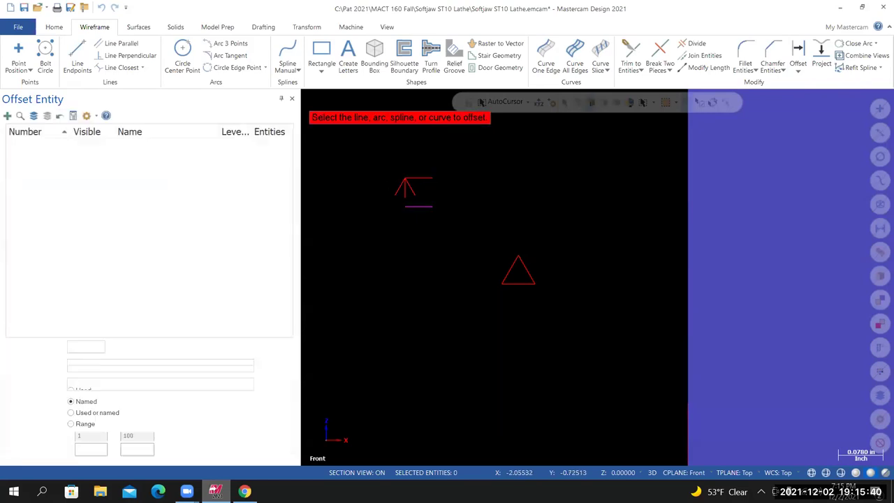
pyautogui.hotkey('alt', 'F1')
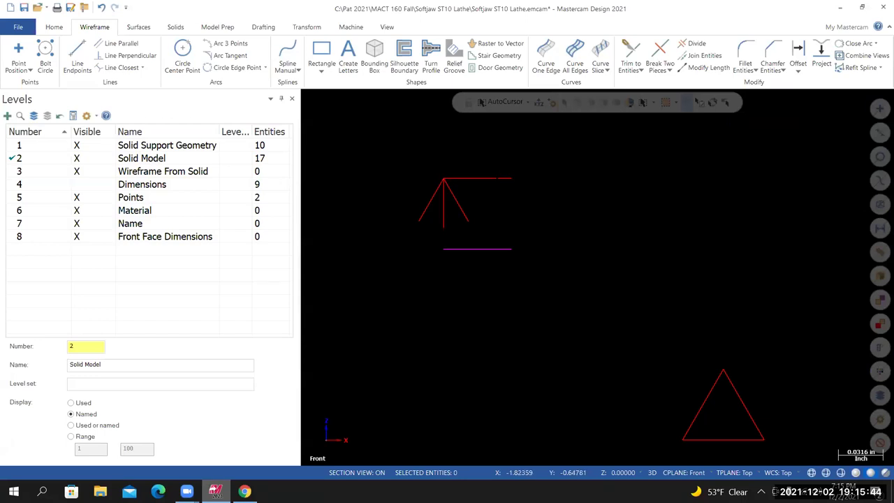
# Delete the horizontal line at the apex and the vertical centre line.
pyautogui.scroll(1, 479, 150)
pyautogui.click(478, 149)
pyautogui.press('Delete')
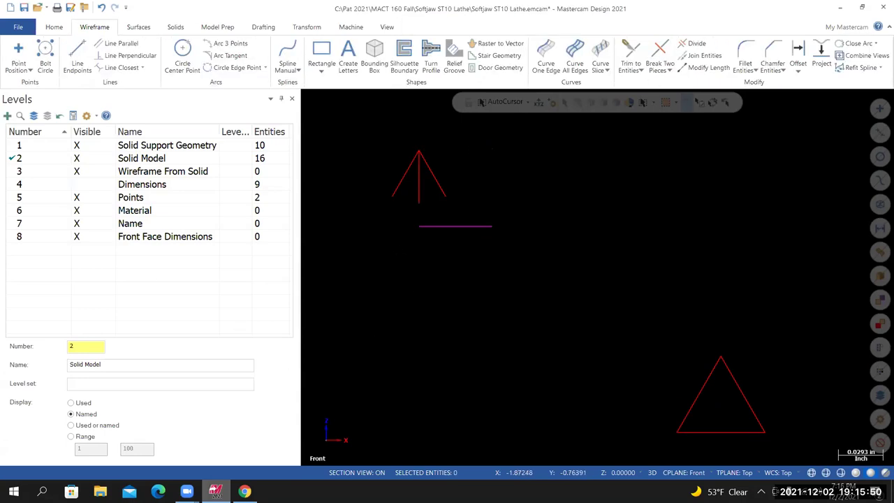
pyautogui.click(419, 178)
pyautogui.press('Delete')
# Trim both angled lines with the lower horizontal line using Trim 2 entities, closing the triangle.
pyautogui.click(630, 58)
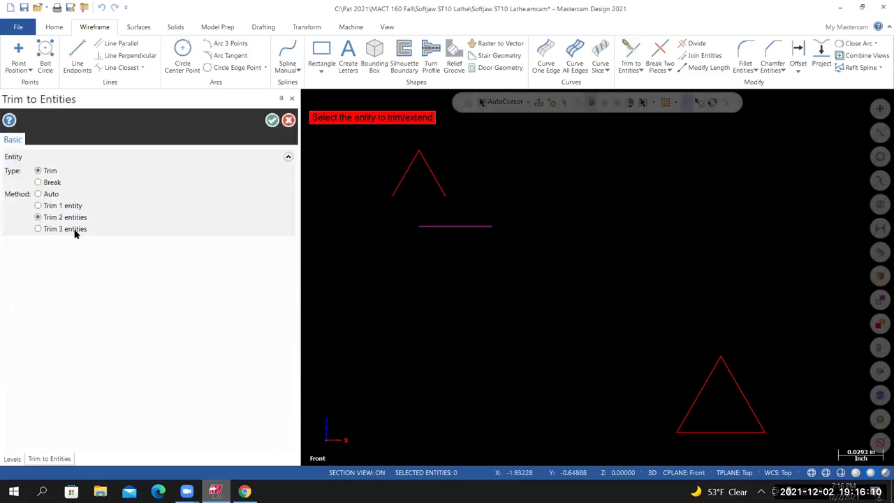
pyautogui.click(39, 218)
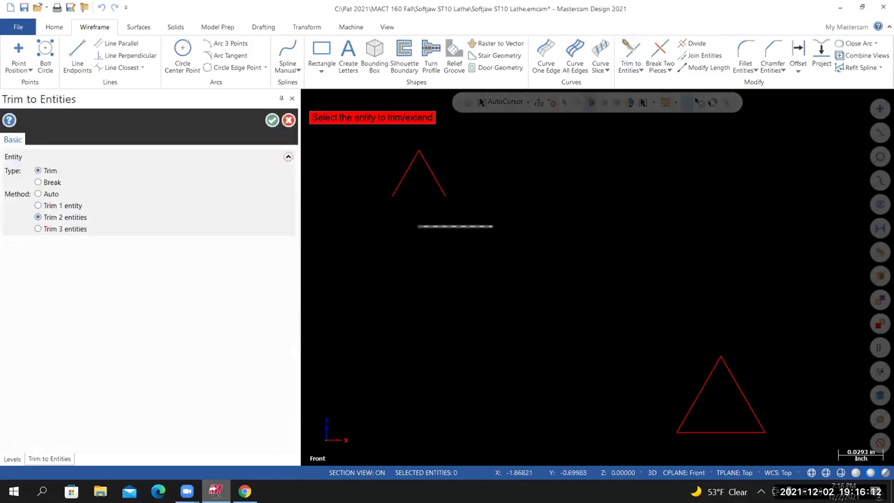
pyautogui.click(435, 176)
pyautogui.click(443, 225)
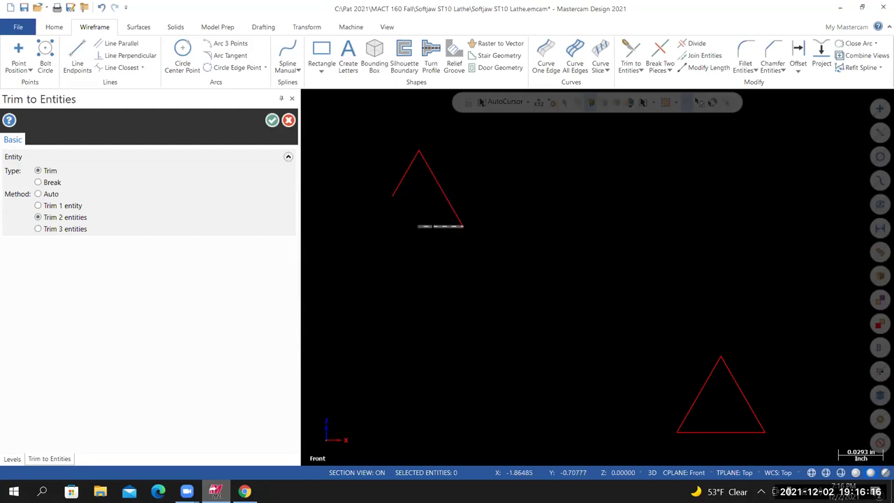
pyautogui.click(394, 194)
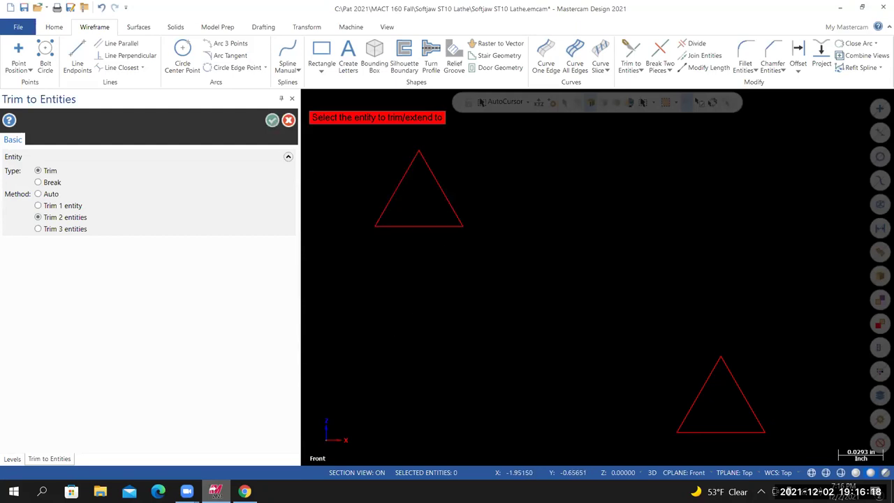
pyautogui.click(272, 121)
# Delete the newly drawn second triangle, keeping the original one nearer the block.
pyautogui.scroll(-5, 502, 304)
pyautogui.scroll(-3, 562, 337)
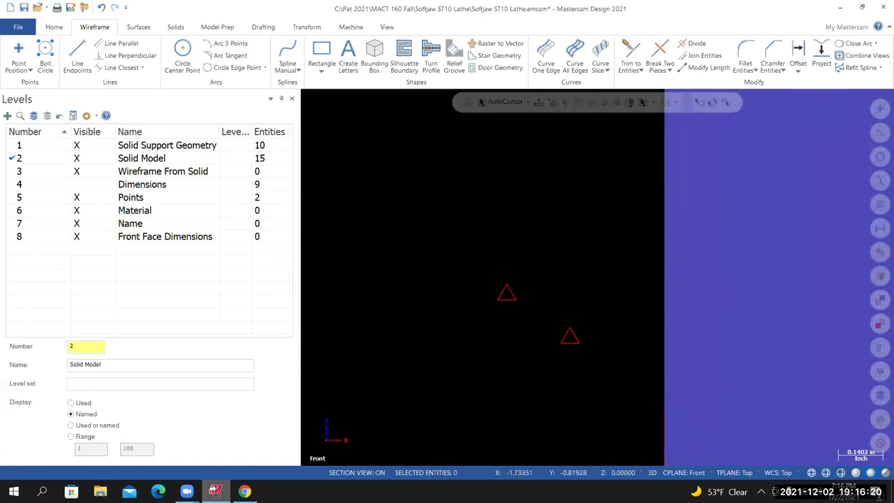
pyautogui.scroll(4, 552, 339)
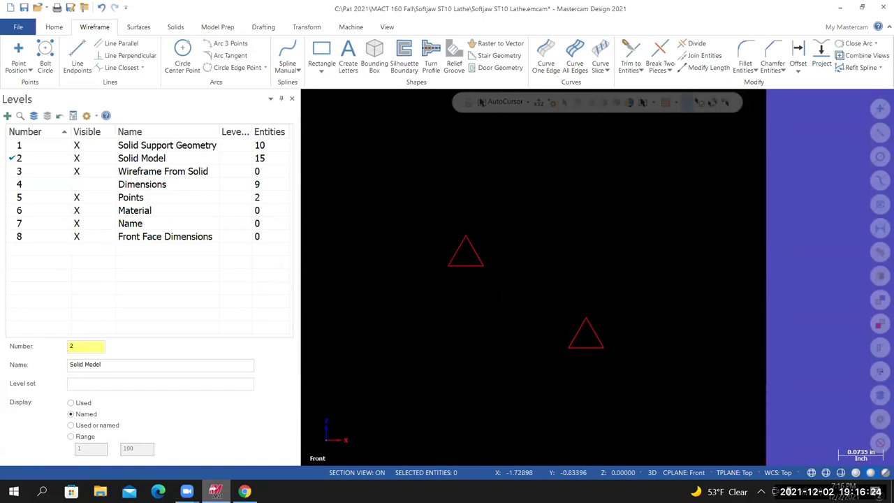
pyautogui.scroll(-4, 607, 352)
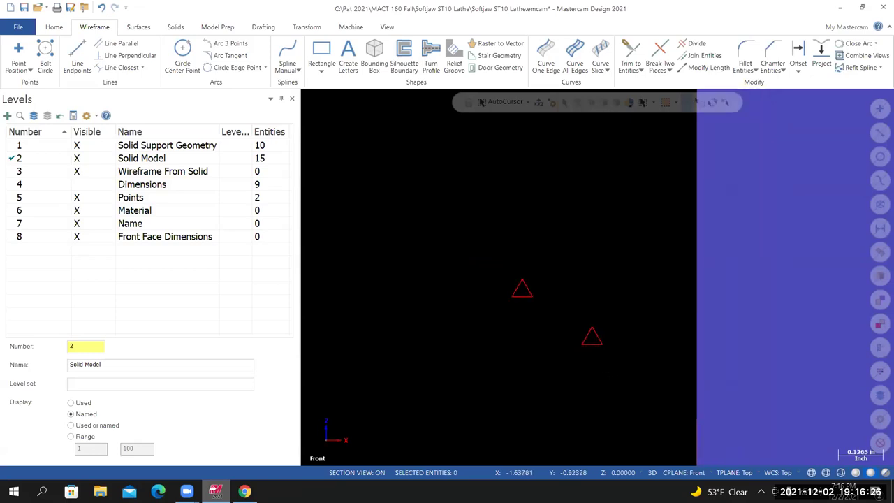
pyautogui.scroll(2, 608, 352)
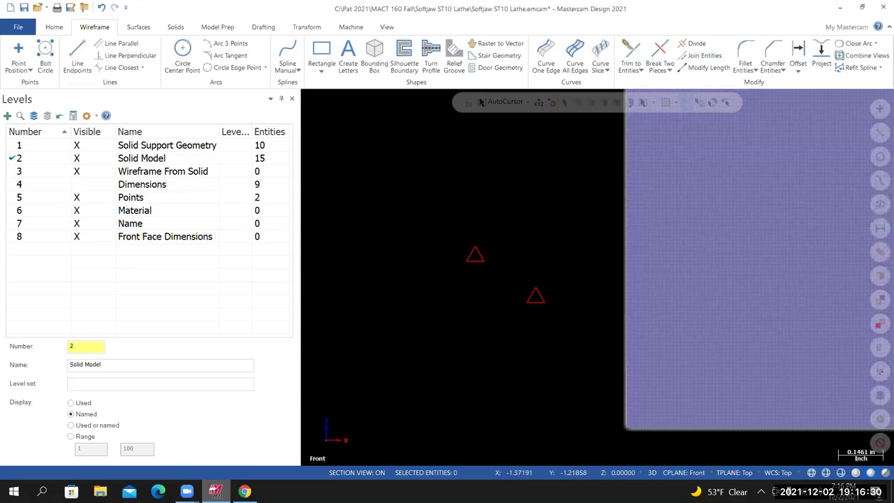
pyautogui.scroll(-1, 608, 352)
pyautogui.scroll(2, 688, 429)
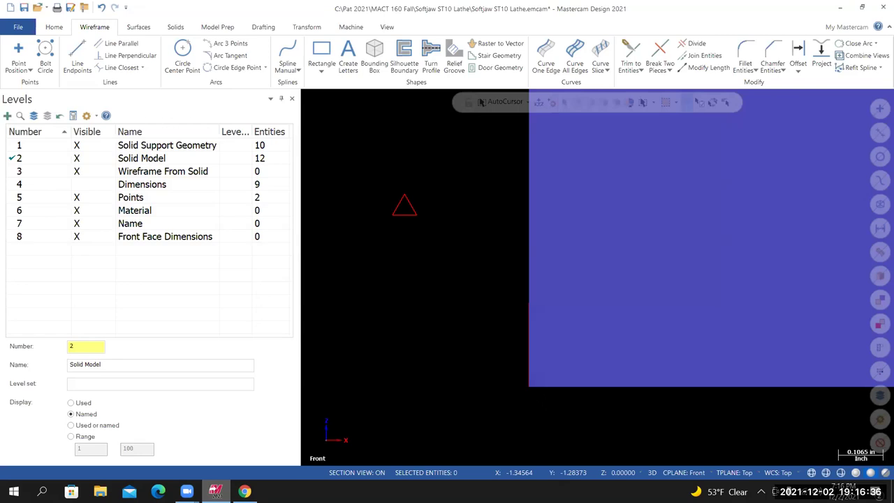
# Set up a Translate of the whole triangle from its bottom-left corner to the bottom-left corner of the block's front face.
pyautogui.moveTo(615, 279)
pyautogui.mouseDown(button='middle')
pyautogui.moveTo(566, 280)
pyautogui.moveTo(598, 277)
pyautogui.mouseUp(button='middle')
pyautogui.rightClick(396, 246)
pyautogui.click(451, 322)
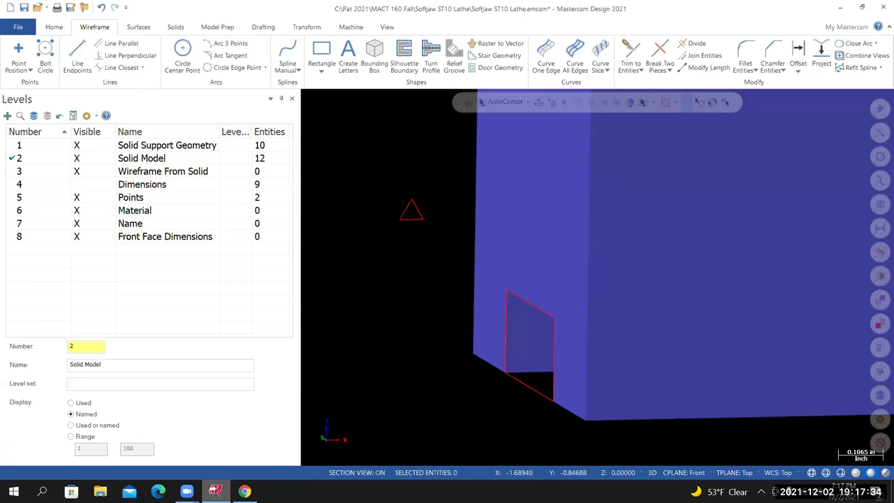
pyautogui.rightClick(408, 157)
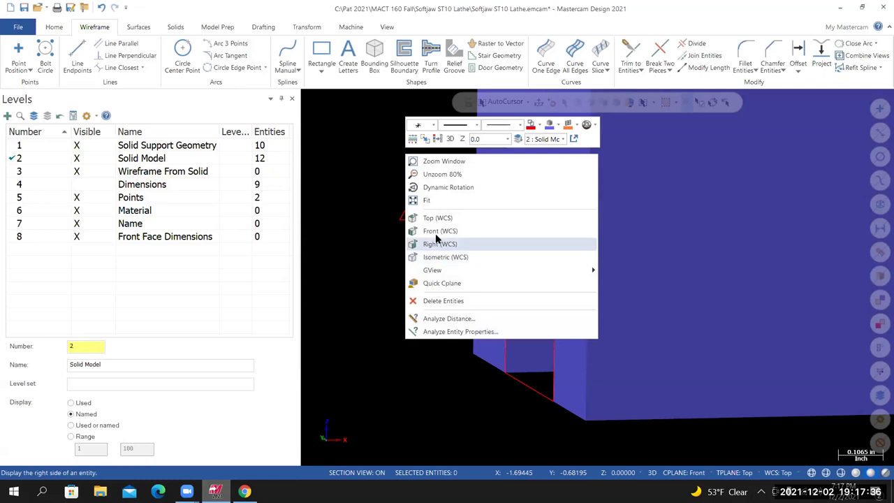
pyautogui.click(440, 232)
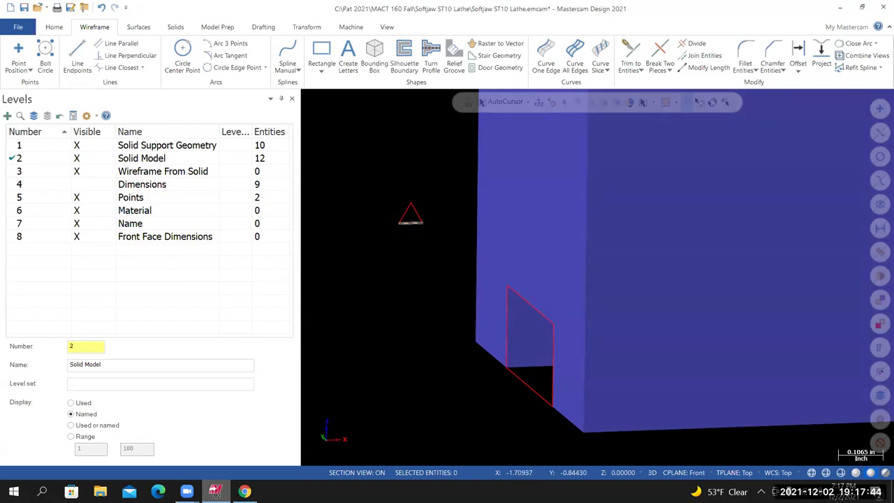
pyautogui.click(307, 27)
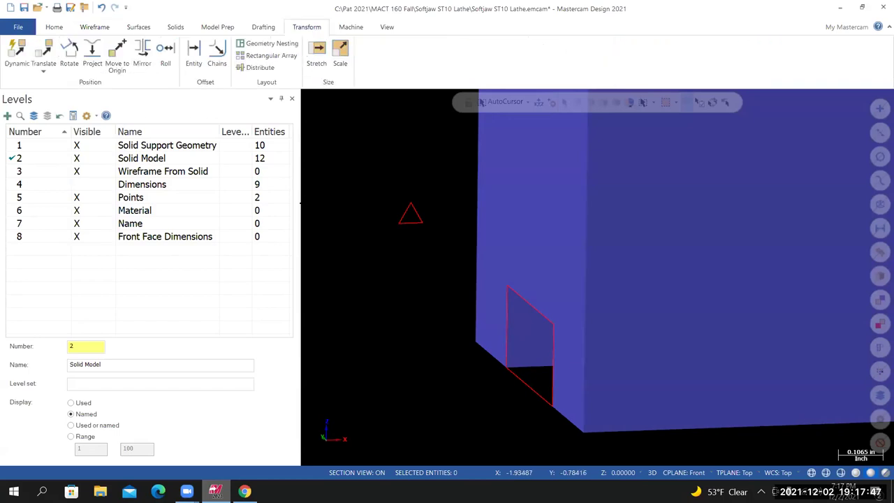
pyautogui.click(45, 49)
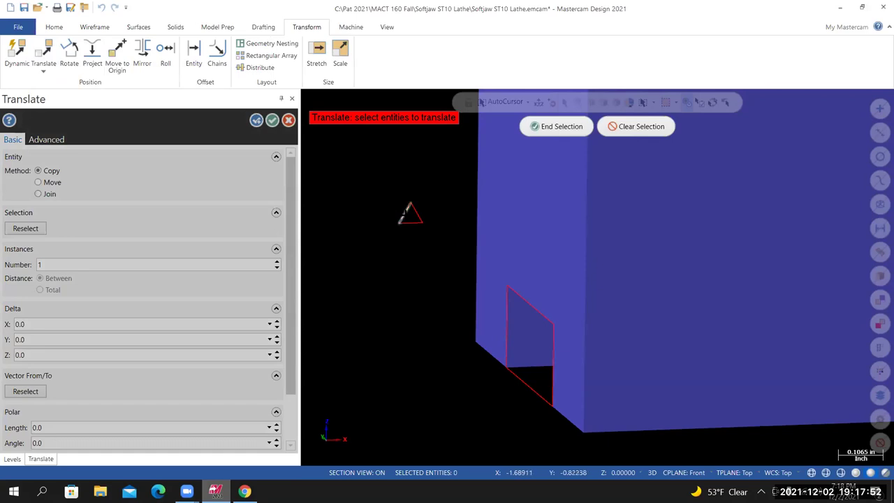
pyautogui.moveTo(386, 175); pyautogui.dragTo(431, 238)
pyautogui.press('Return')
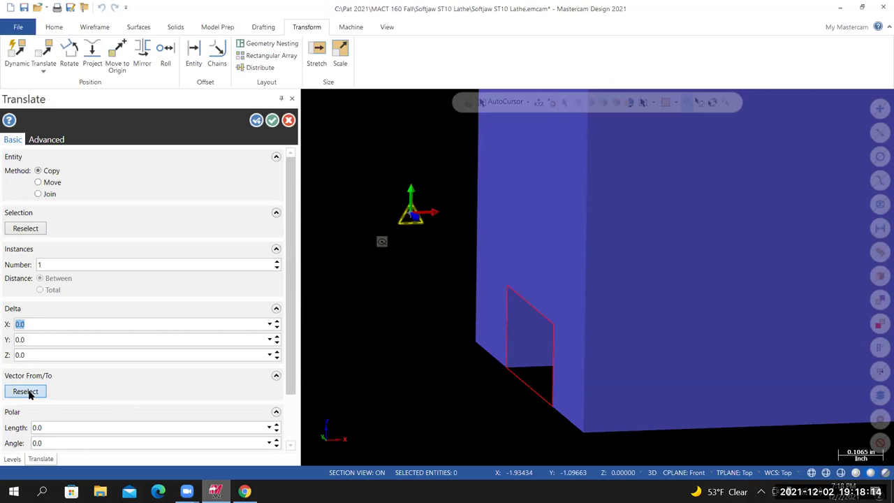
pyautogui.click(27, 391)
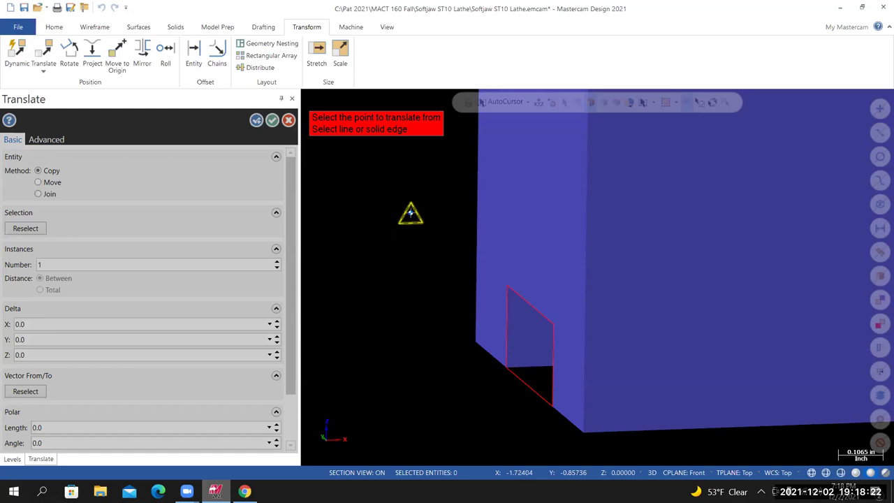
pyautogui.click(410, 213)
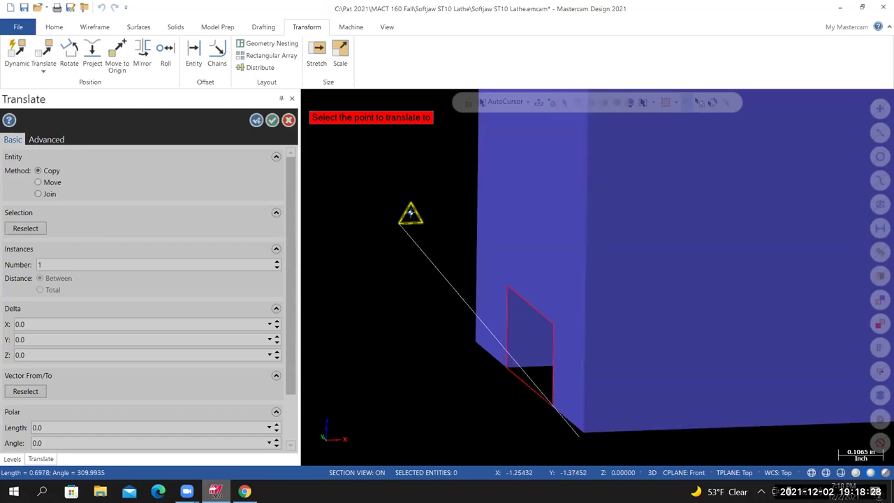
pyautogui.click(582, 431)
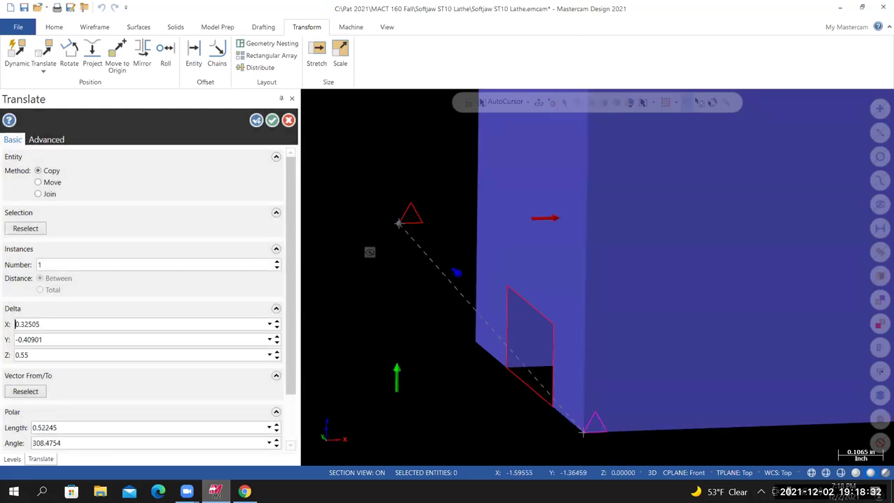
# Change the triangle's translation method to Move and create it.
pyautogui.click(38, 183)
pyautogui.moveTo(608, 288); pyautogui.dragTo(597, 276, button='middle')
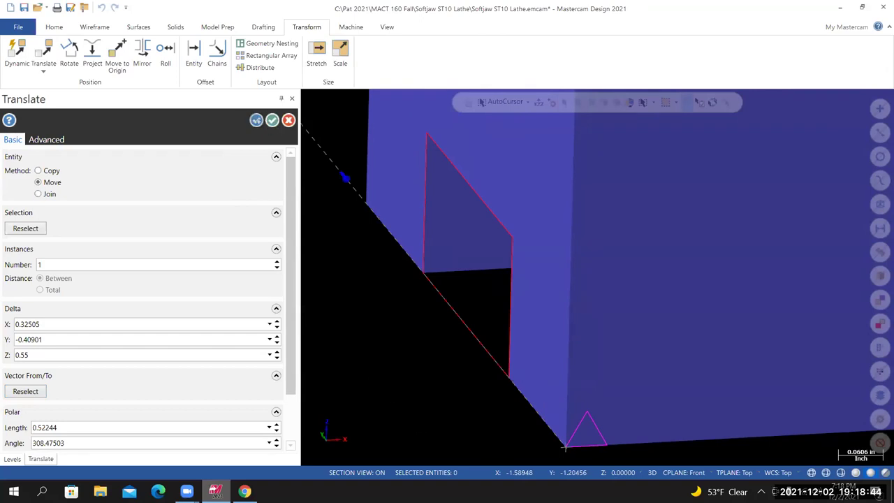
pyautogui.click(272, 120)
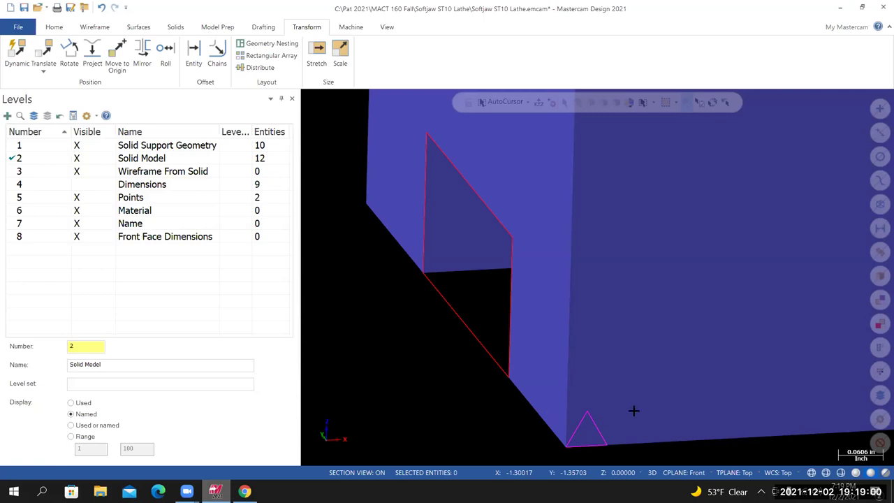
pyautogui.scroll(2, 594, 417)
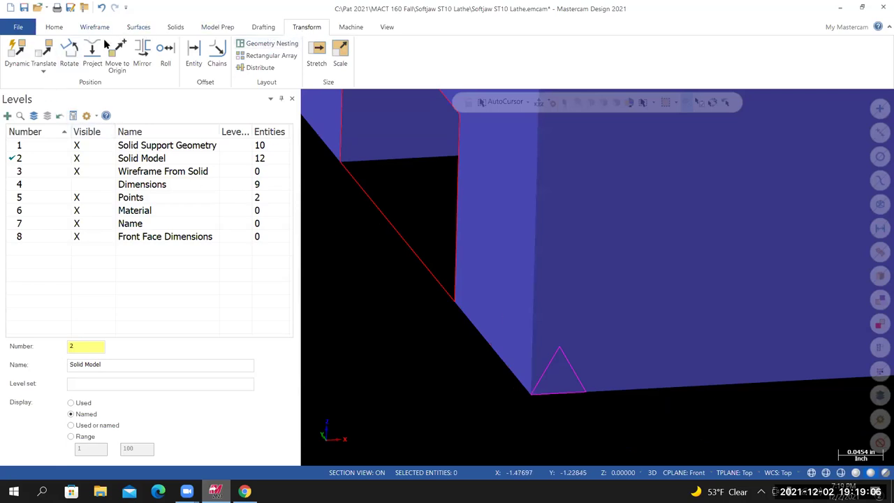
# Translate the triangle 0.01 in along X with the Move method, offsetting it from the front face's bottom-left corner.
pyautogui.click(43, 52)
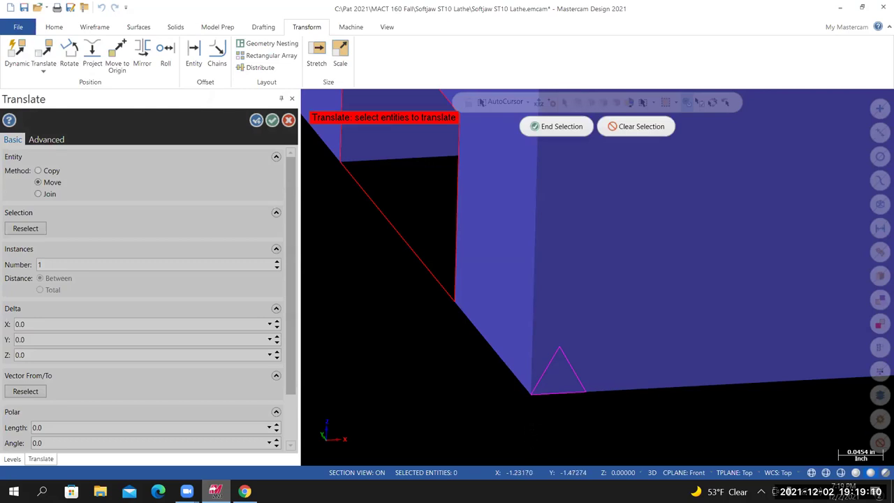
pyautogui.scroll(-3, 510, 419)
pyautogui.scroll(1, 608, 426)
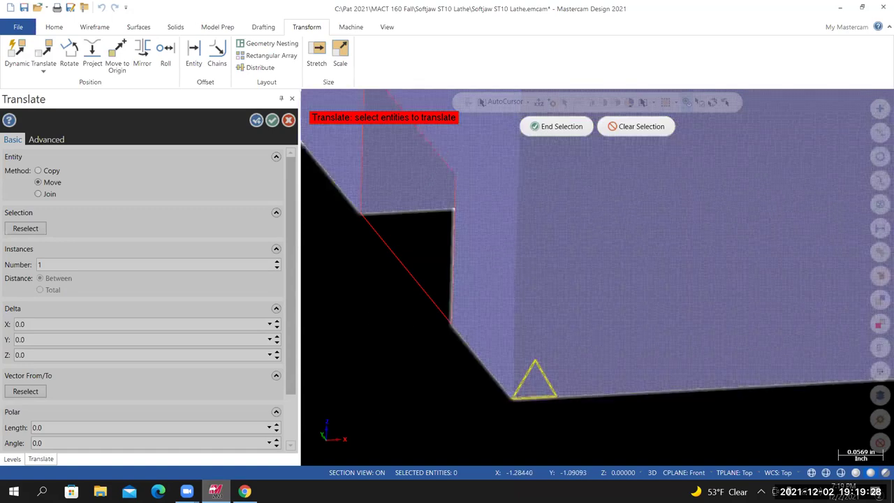
pyautogui.click(556, 126)
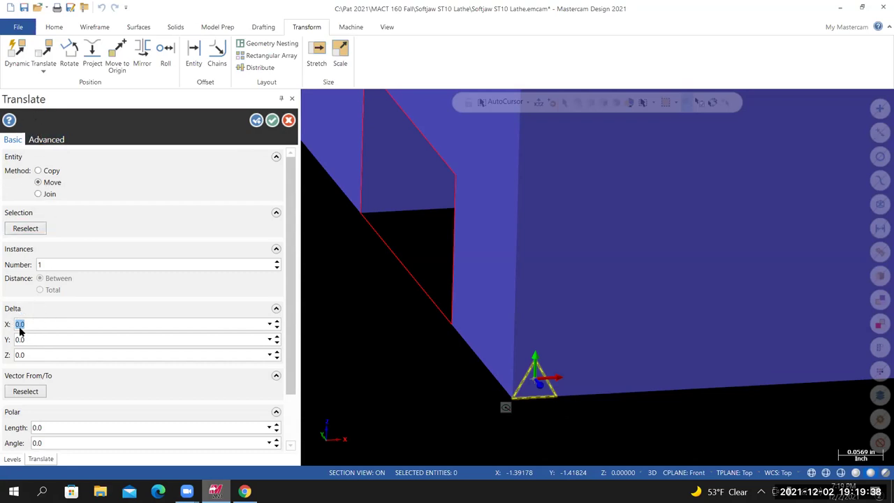
pyautogui.write('.01')
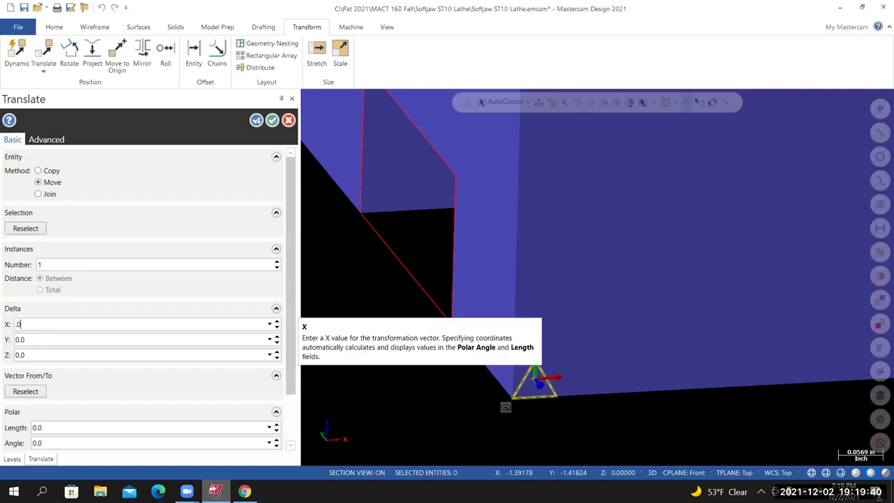
pyautogui.press('Return')
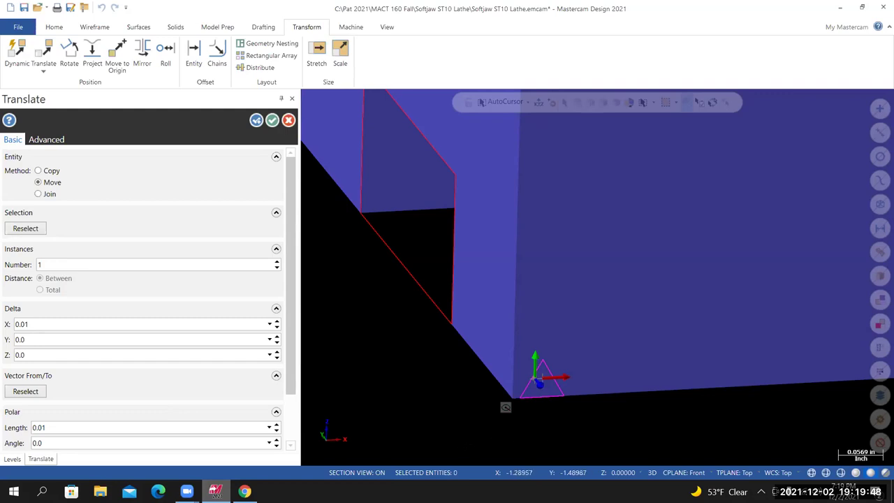
pyautogui.click(273, 121)
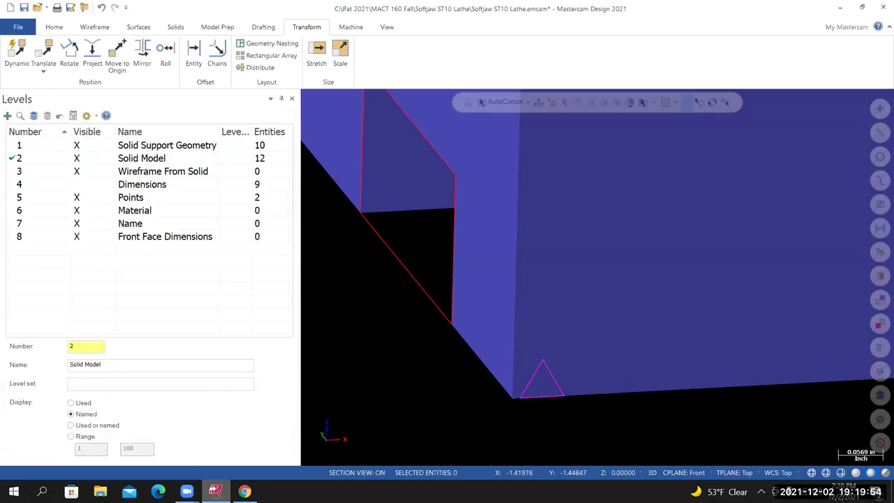
pyautogui.scroll(-3, 458, 401)
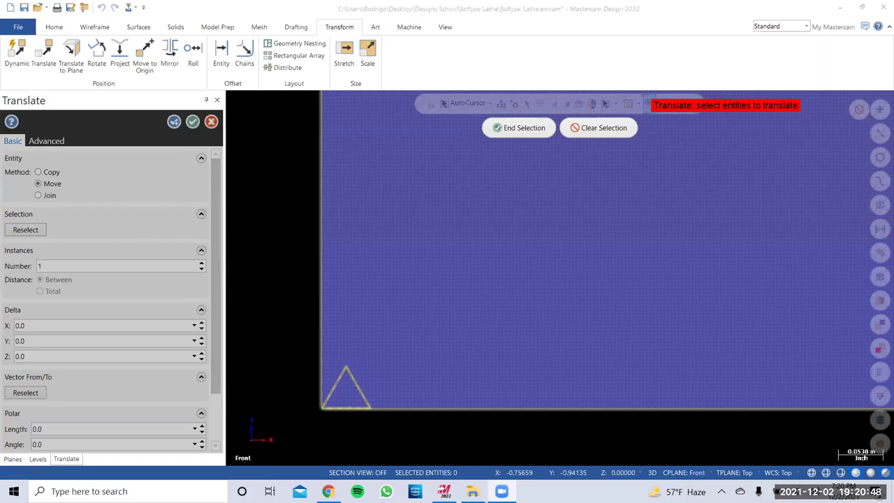
# Clear the Translate selection and display the model as wireframe in the Front view.
pyautogui.click(574, 131)
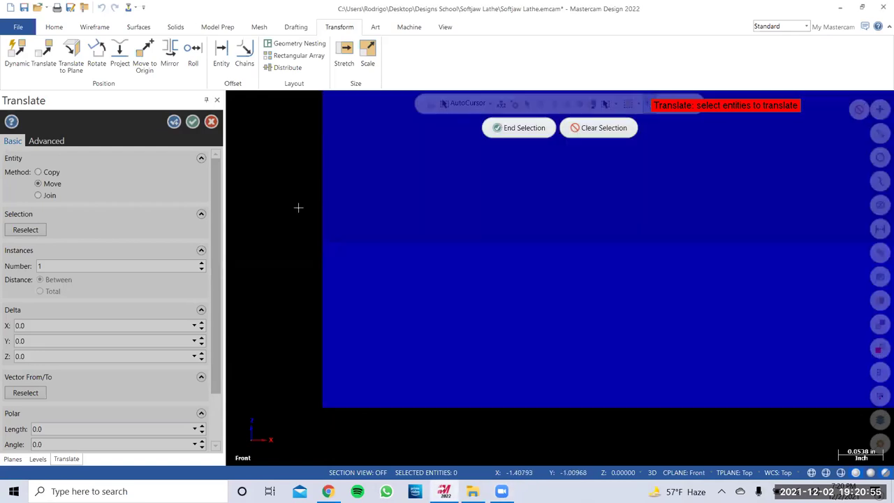
pyautogui.rightClick(298, 207)
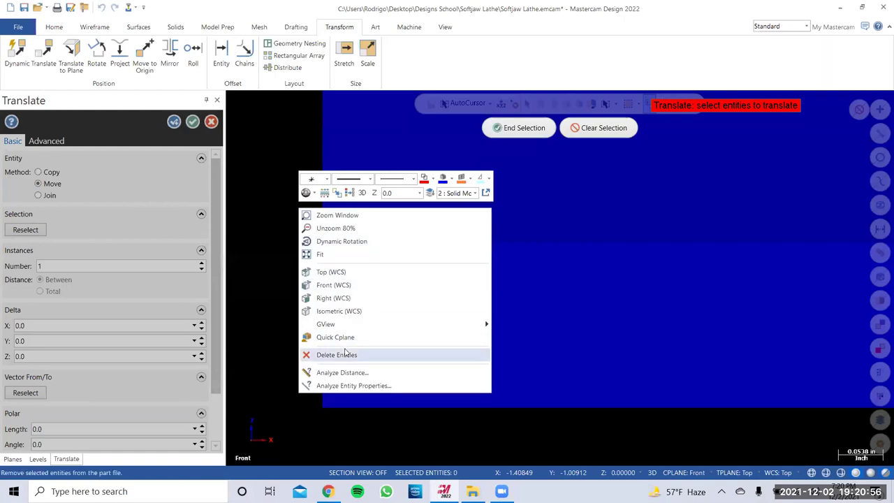
pyautogui.click(347, 311)
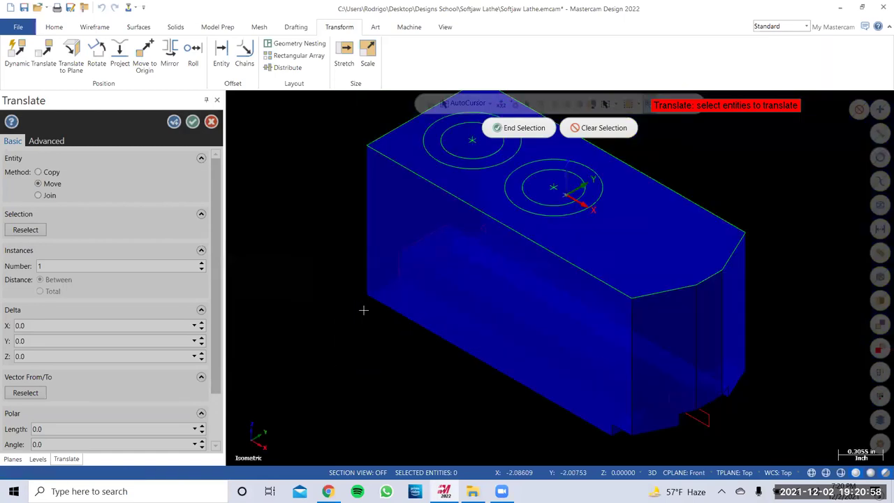
pyautogui.moveTo(385, 346); pyautogui.dragTo(425, 339, button='middle')
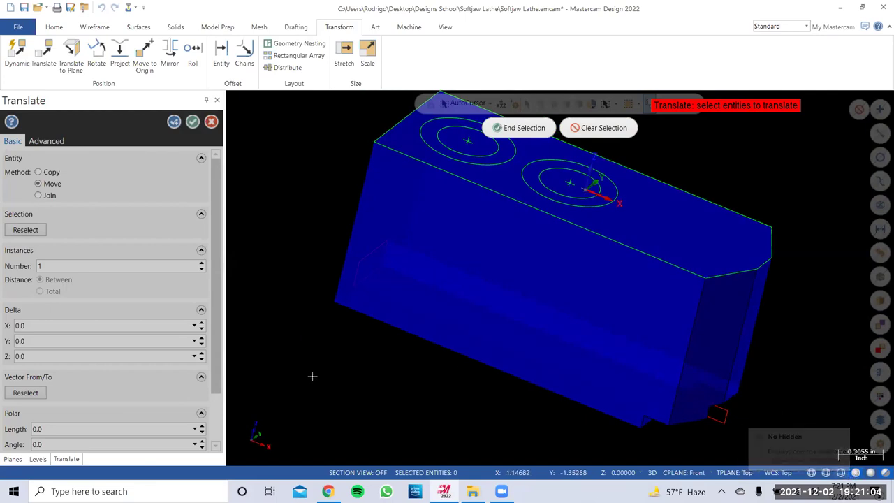
pyautogui.moveTo(315, 319)
pyautogui.mouseDown(button='middle')
pyautogui.moveTo(361, 353)
pyautogui.moveTo(481, 384)
pyautogui.moveTo(513, 428)
pyautogui.moveTo(503, 385)
pyautogui.mouseUp(button='middle')
pyautogui.moveTo(452, 357); pyautogui.dragTo(415, 313, button='middle')
pyautogui.rightClick(413, 312)
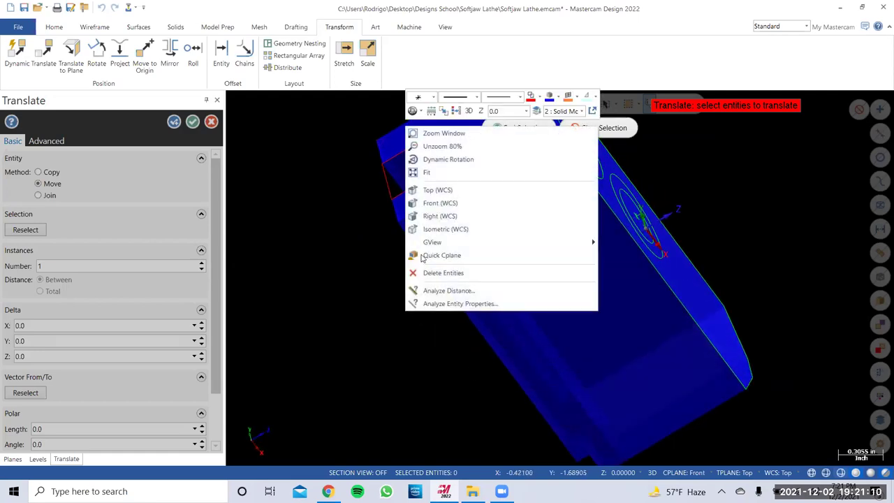
pyautogui.click(437, 202)
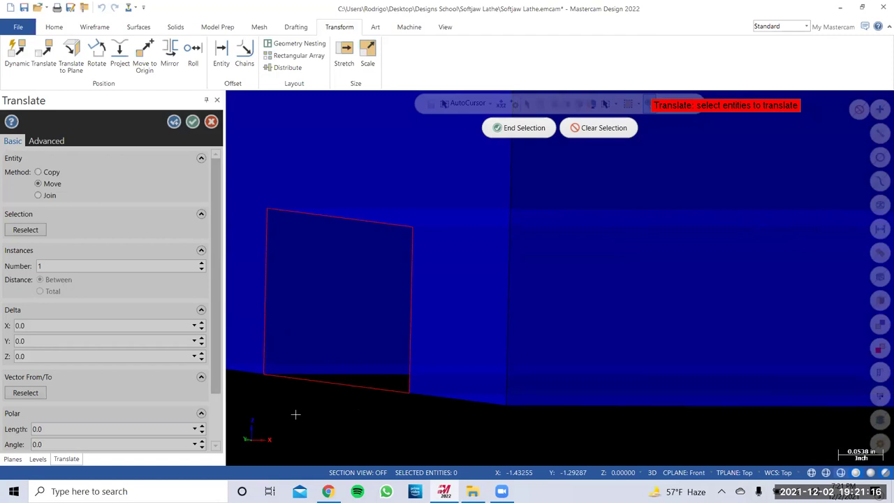
pyautogui.scroll(-2, 296, 415)
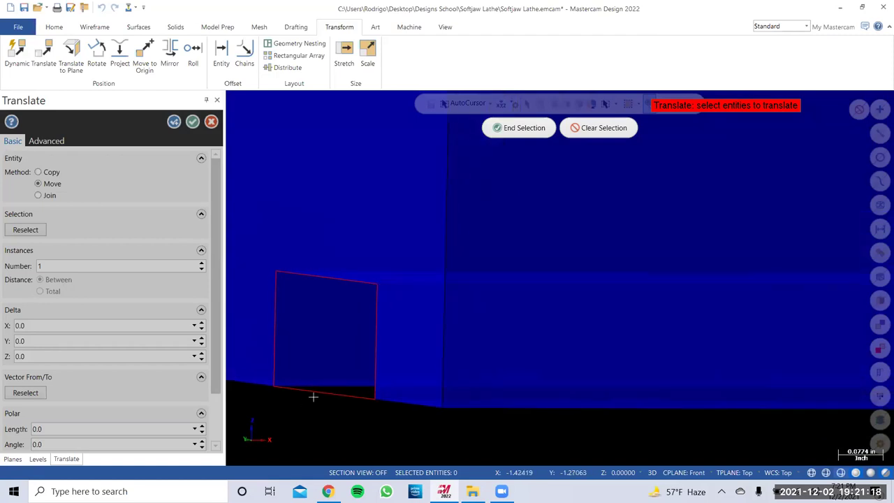
pyautogui.rightClick(372, 409)
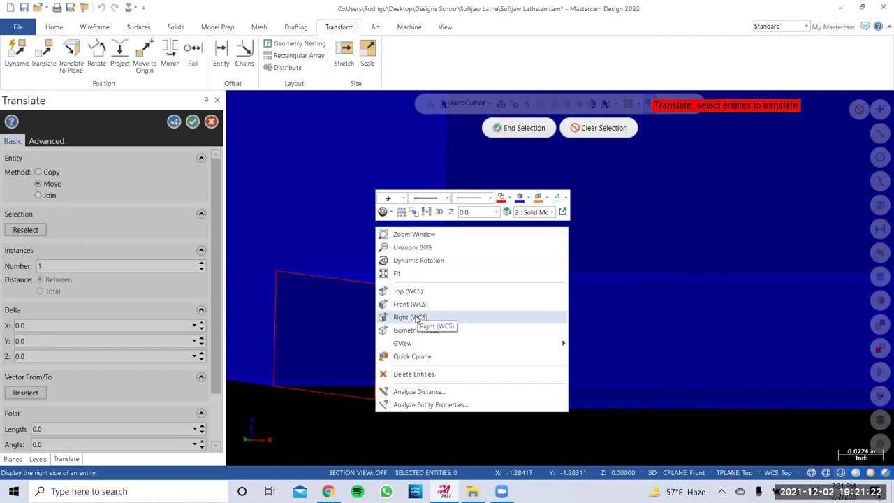
pyautogui.click(412, 304)
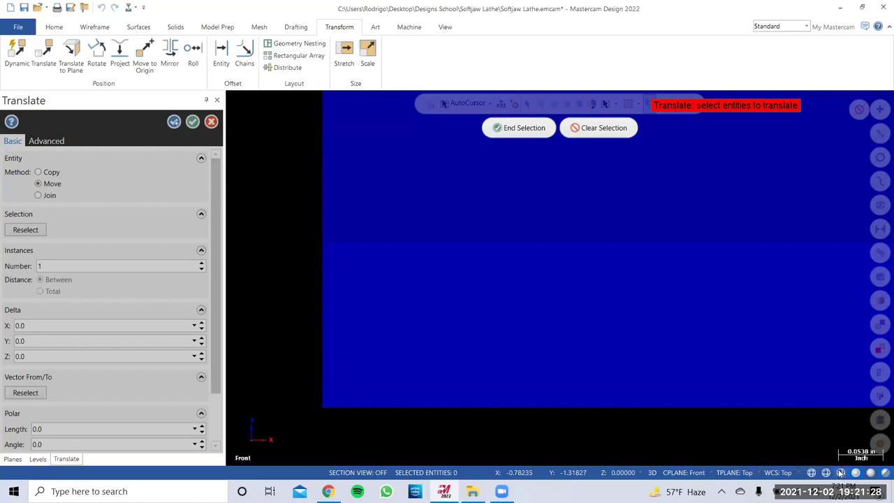
pyautogui.click(812, 475)
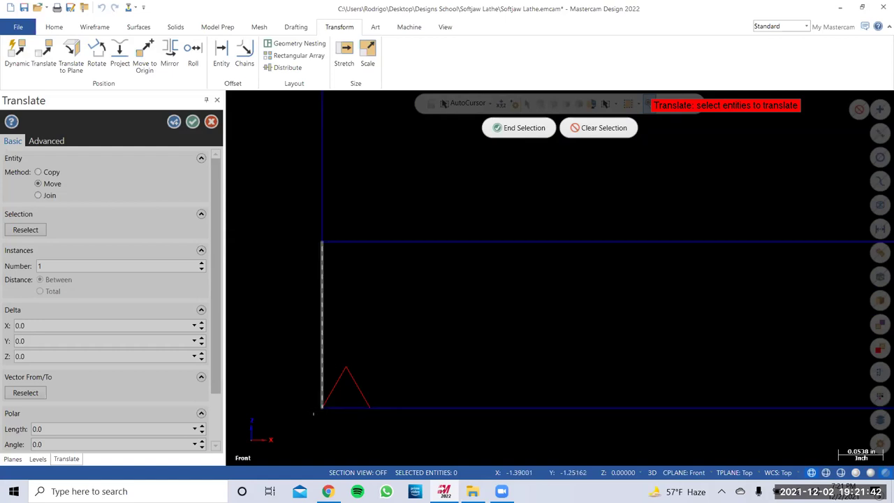
# Select the whole triangle at the block's lower-left corner and move it 0.01 in along X.
pyautogui.moveTo(303, 410); pyautogui.dragTo(389, 357)
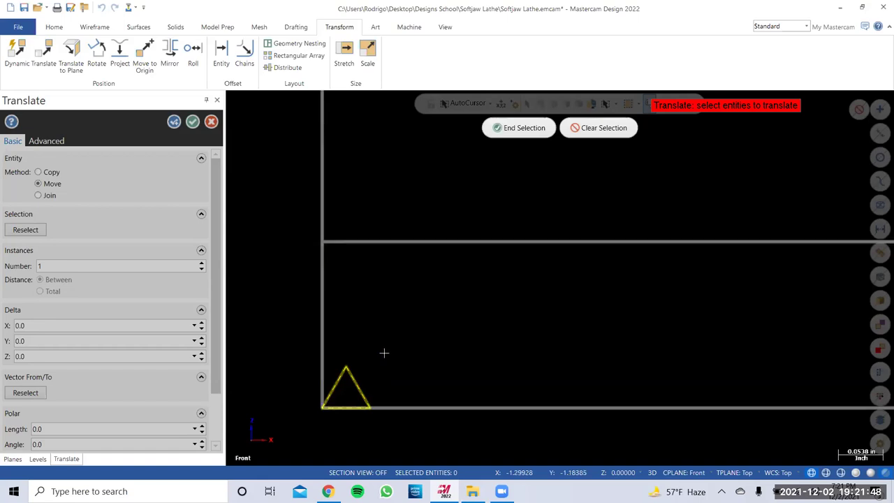
pyautogui.click(517, 128)
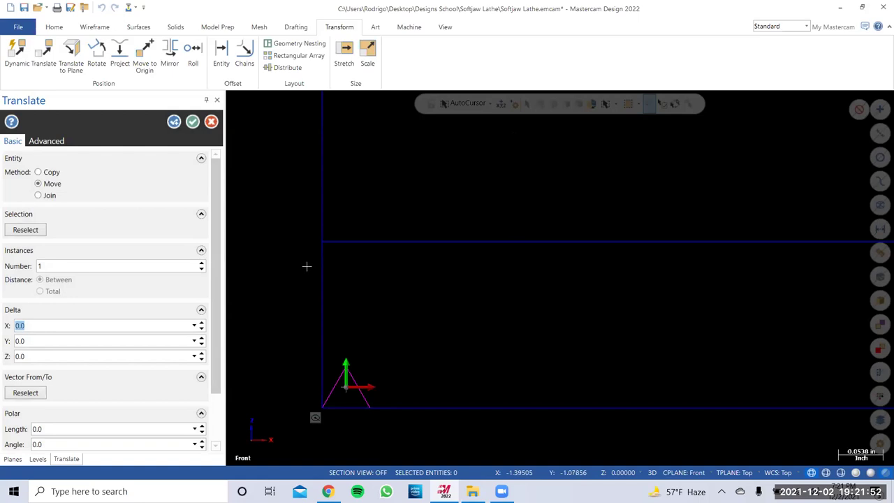
pyautogui.press('Tab')
pyautogui.click(76, 342)
pyautogui.press('BackSpace')
pyautogui.press('BackSpace')
pyautogui.press('BackSpace')
pyautogui.click(68, 327)
pyautogui.press('BackSpace')
pyautogui.write('01')
pyautogui.press('Return')
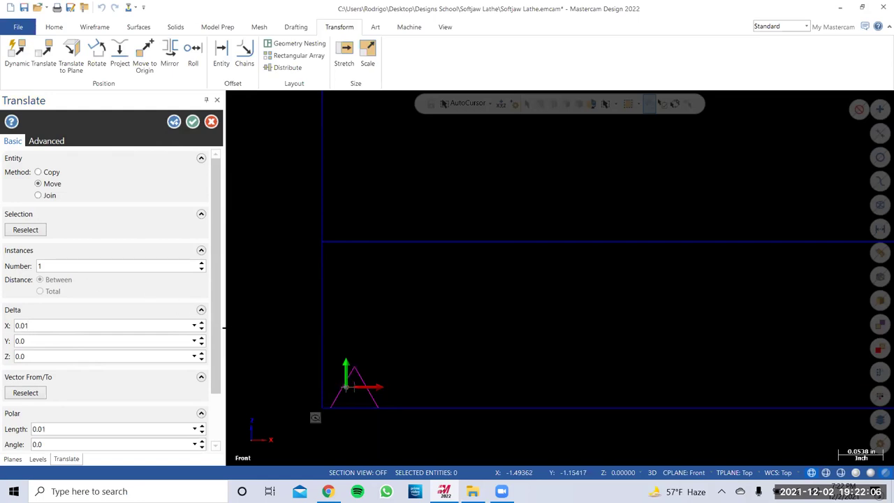
pyautogui.click(193, 123)
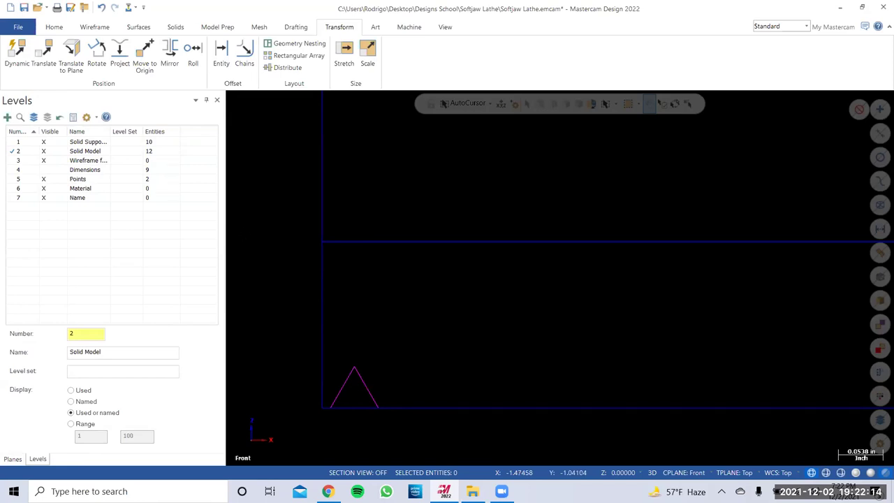
# Extrude the triangle chain as a Through all cut in the solid body, working from the isometric view.
pyautogui.rightClick(253, 246)
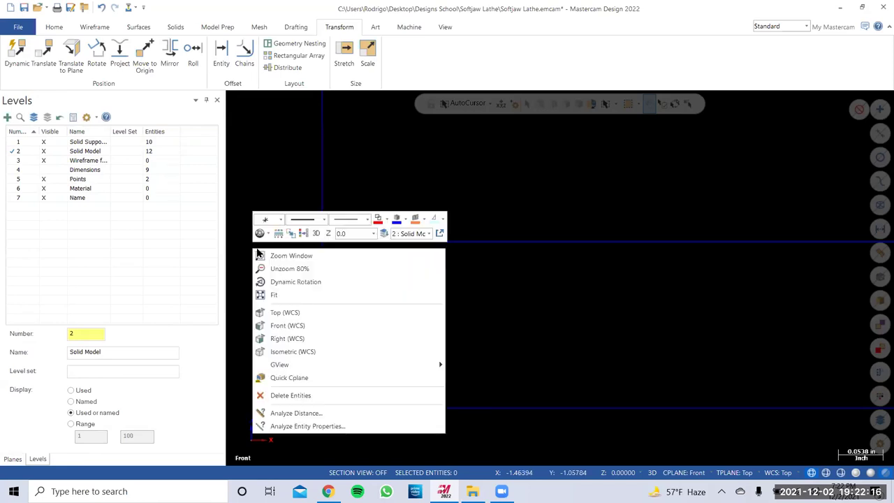
pyautogui.click(302, 353)
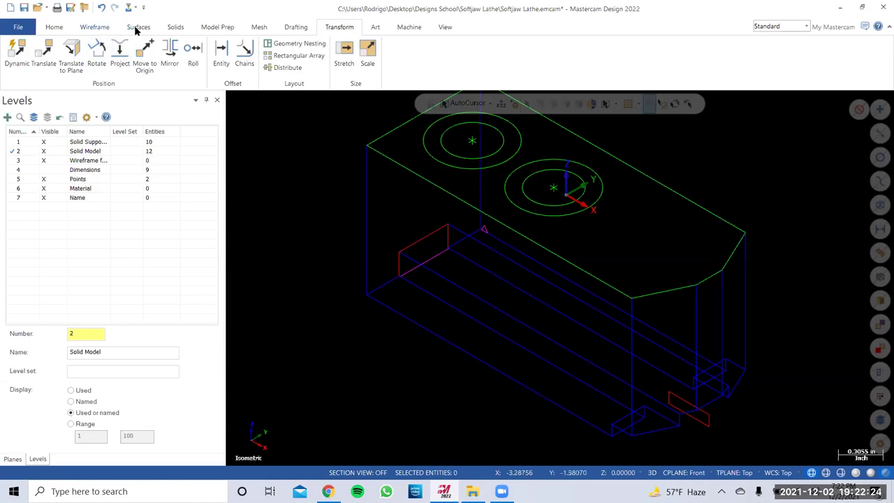
pyautogui.click(176, 28)
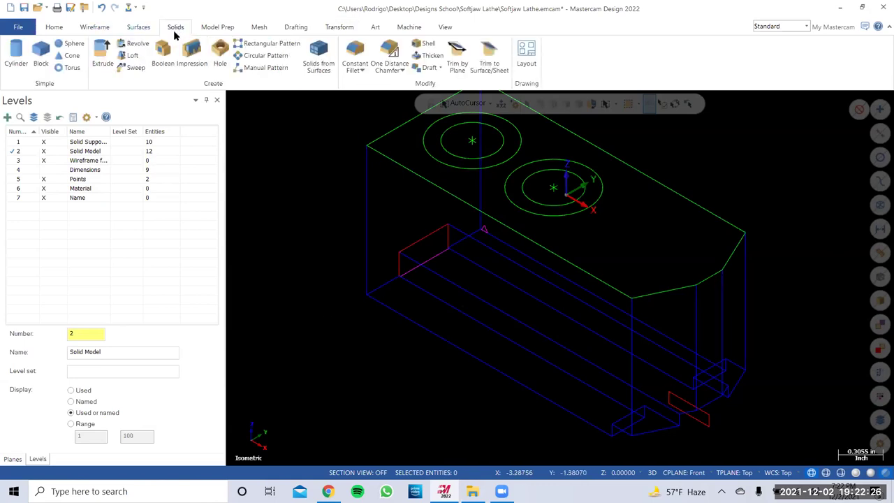
pyautogui.click(104, 48)
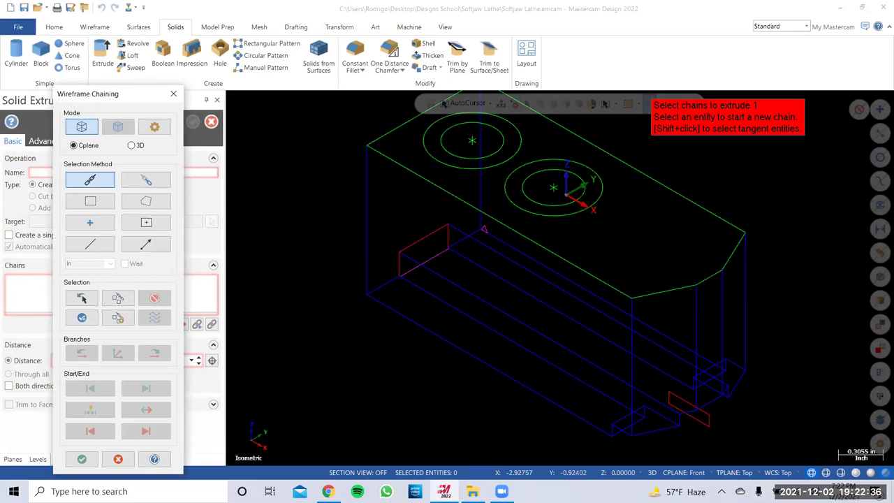
pyautogui.scroll(5, 486, 245)
pyautogui.scroll(1, 481, 208)
pyautogui.click(493, 179)
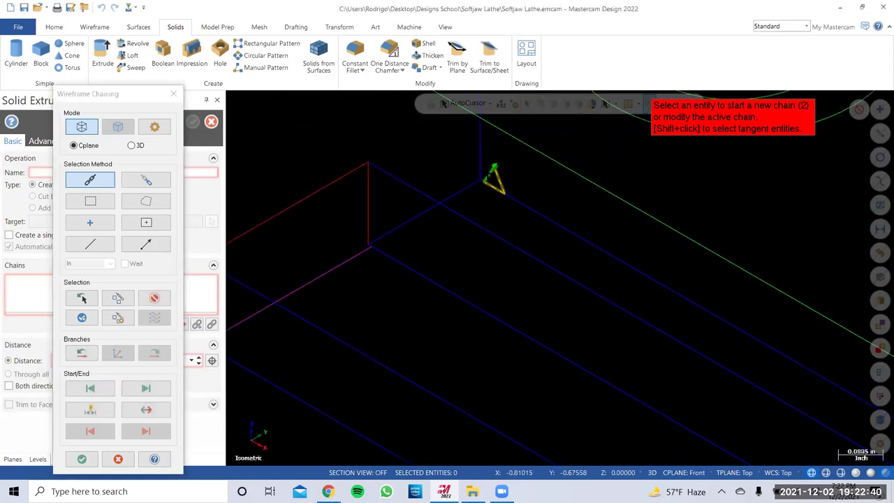
pyautogui.click(82, 459)
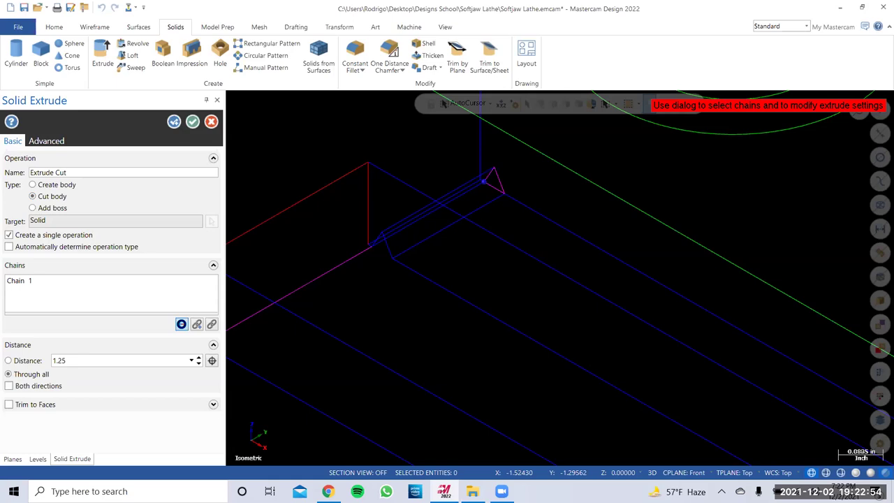
pyautogui.scroll(-4, 259, 359)
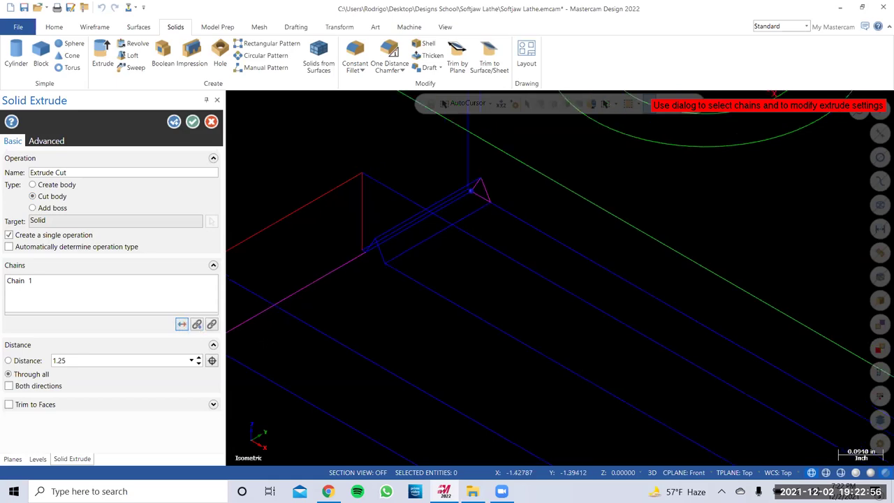
pyautogui.scroll(-2, 280, 350)
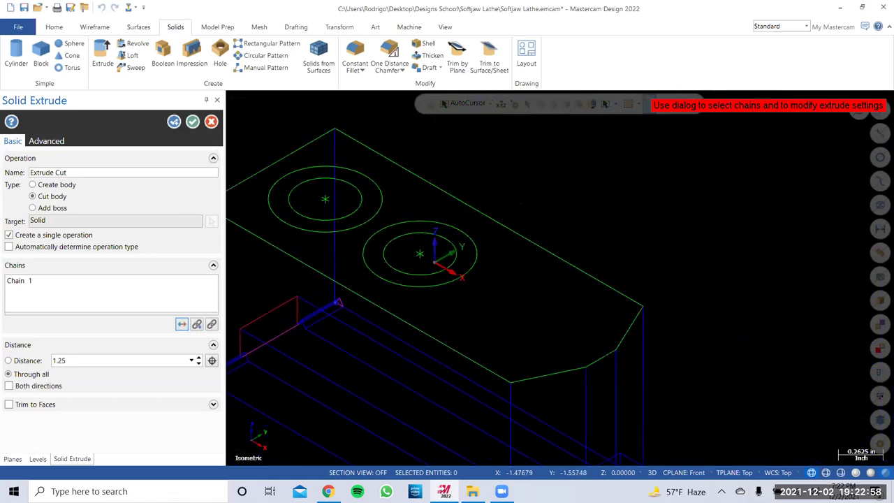
pyautogui.scroll(2, 244, 412)
pyautogui.scroll(1, 274, 388)
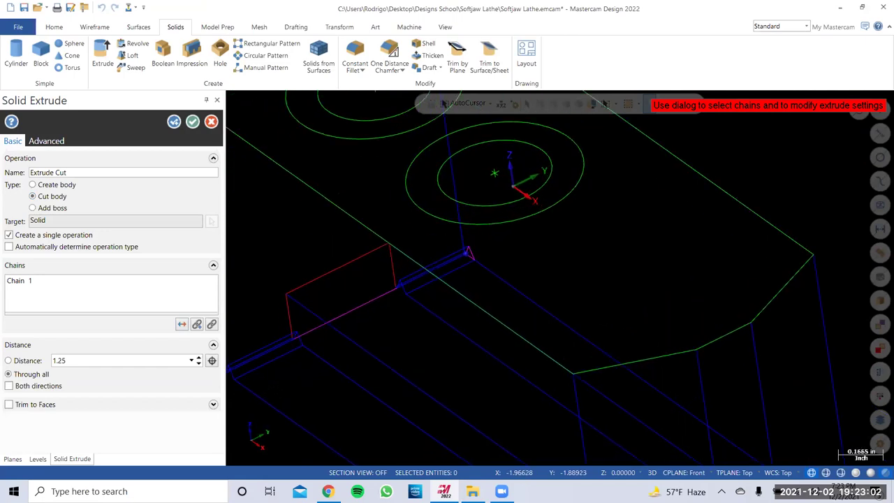
pyautogui.click(193, 123)
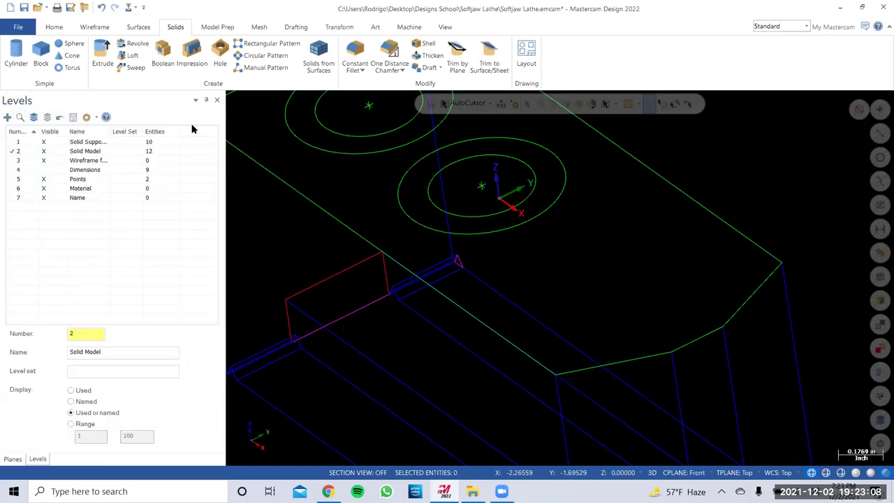
# Display the model shaded and examine the block's underside where the triangular groove is cut.
pyautogui.click(856, 475)
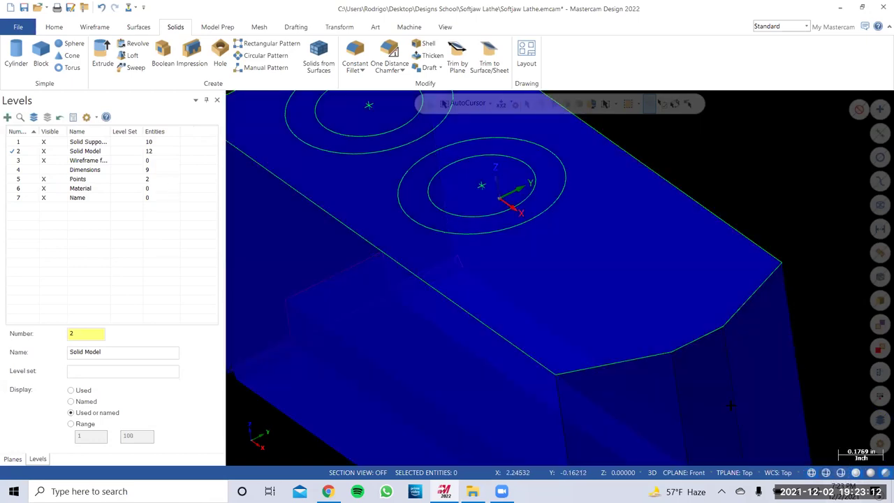
pyautogui.moveTo(586, 368)
pyautogui.mouseDown(button='middle')
pyautogui.moveTo(608, 349)
pyautogui.moveTo(666, 337)
pyautogui.mouseUp(button='middle')
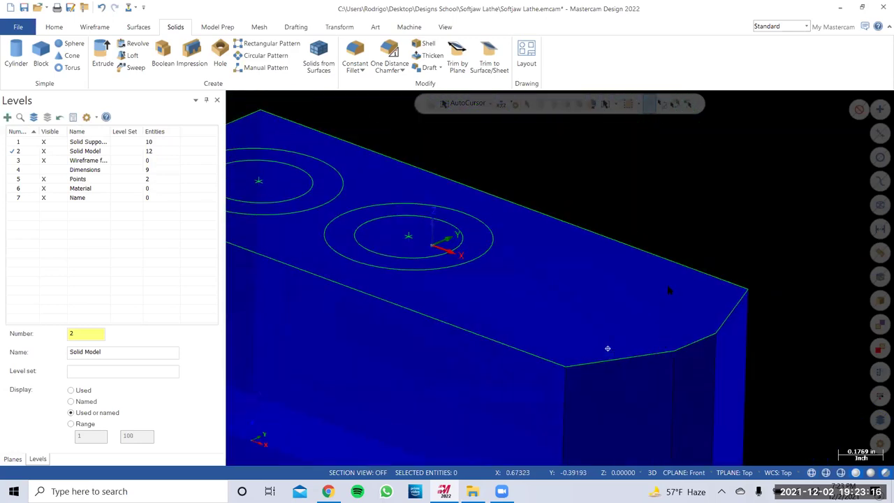
pyautogui.rightClick(633, 177)
pyautogui.click(684, 294)
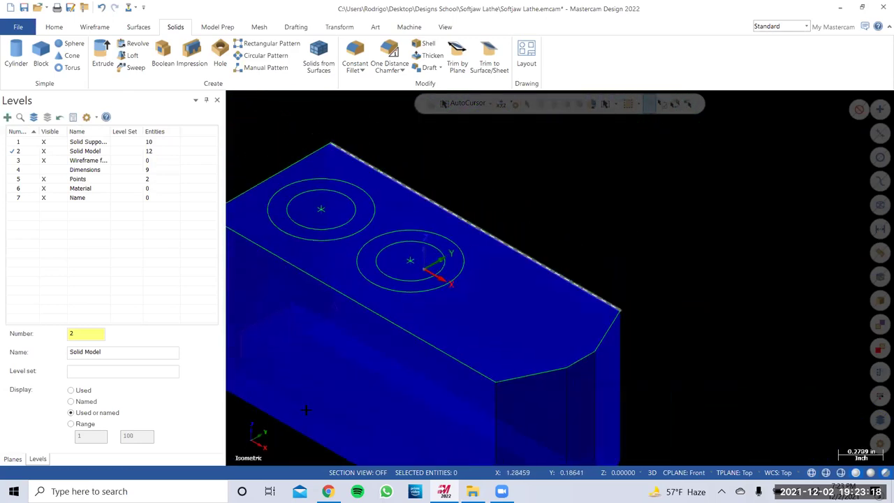
pyautogui.keyDown('ctrl'); pyautogui.moveTo(296, 411); pyautogui.dragTo(412, 317, button='middle'); pyautogui.keyUp('ctrl')
pyautogui.moveTo(531, 328); pyautogui.dragTo(559, 277, button='middle')
pyautogui.hotkey('alt', 'Down')
pyautogui.hotkey('alt', 'Down')
pyautogui.hotkey('alt', 'Down')
pyautogui.hotkey('alt', 'Down')
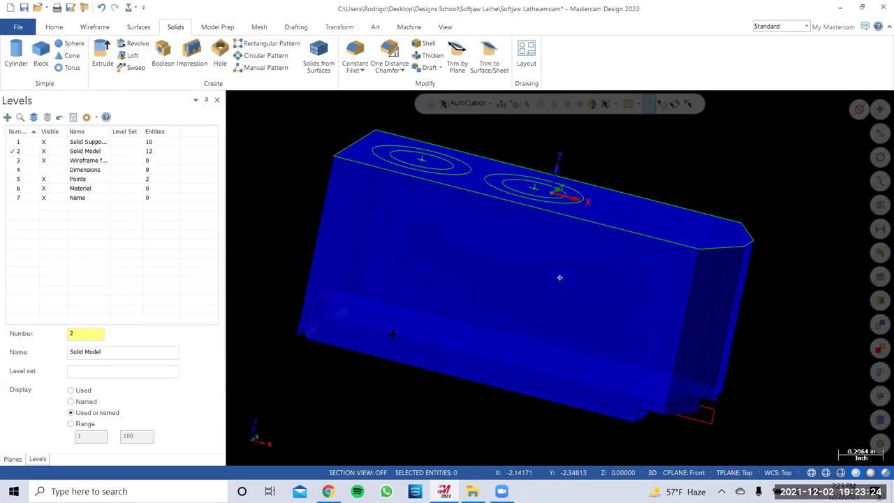
# Examine the block's underside groove and the magenta triangle at the front bottom corner.
pyautogui.hotkey('alt', 'Down')
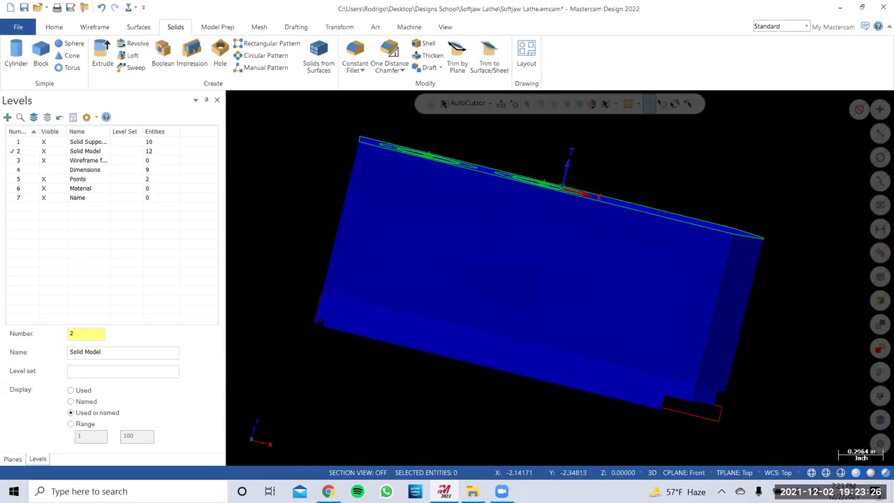
pyautogui.scroll(6, 319, 356)
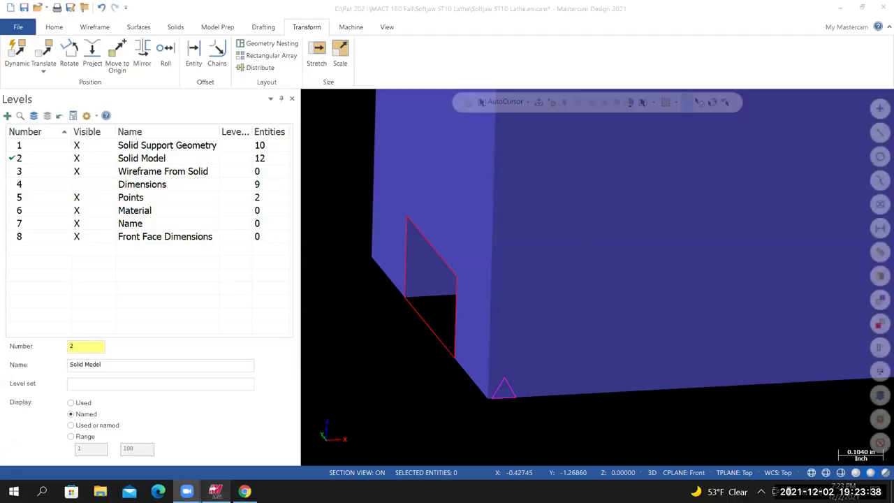
pyautogui.moveTo(603, 335); pyautogui.dragTo(595, 354, button='middle')
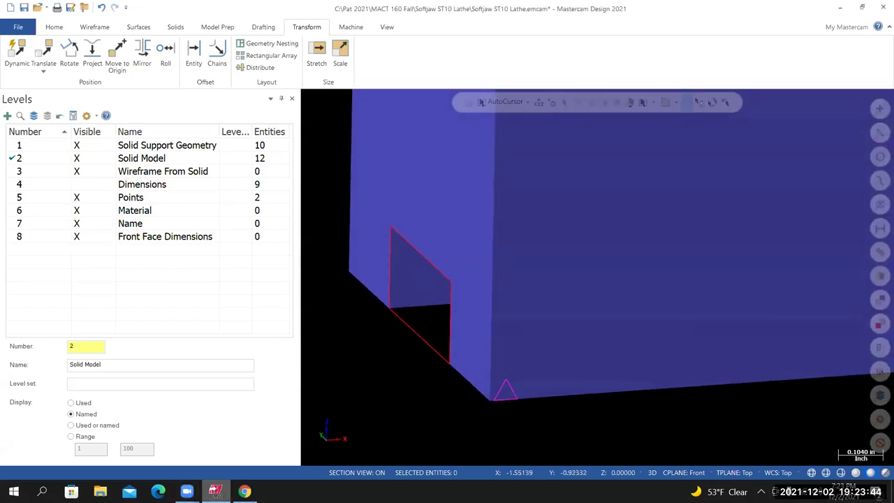
pyautogui.scroll(1, 429, 300)
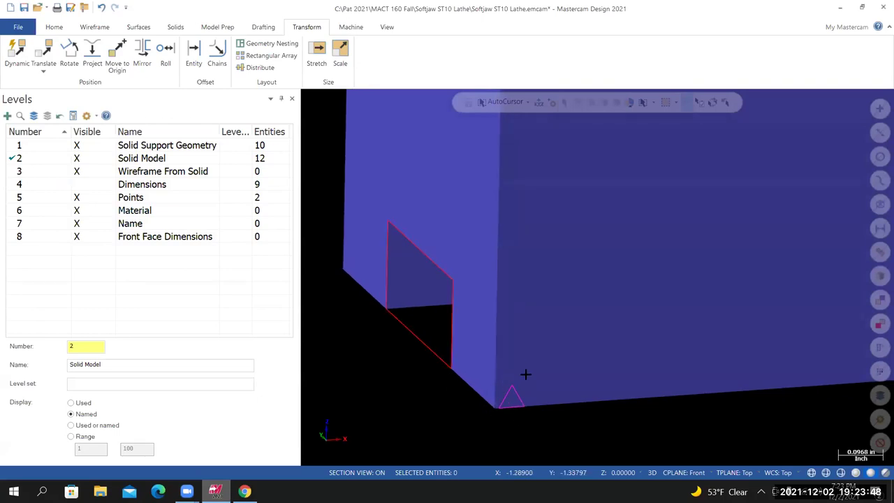
pyautogui.scroll(3, 505, 374)
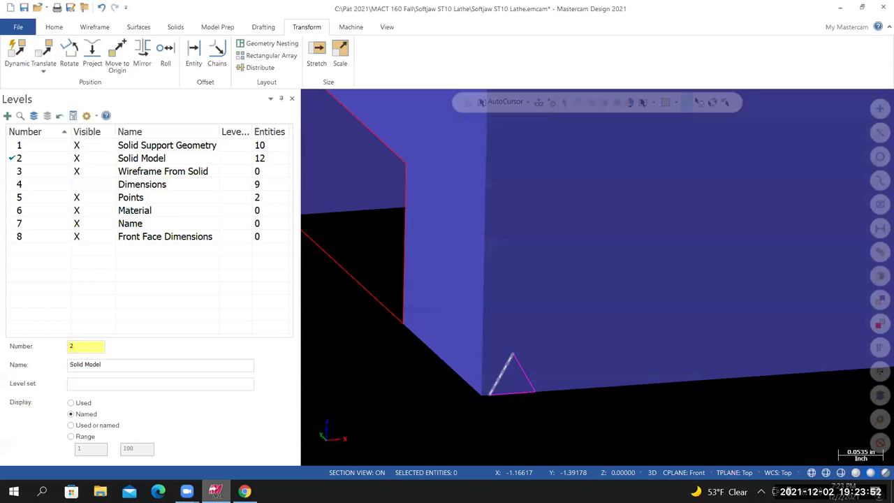
pyautogui.scroll(-4, 507, 374)
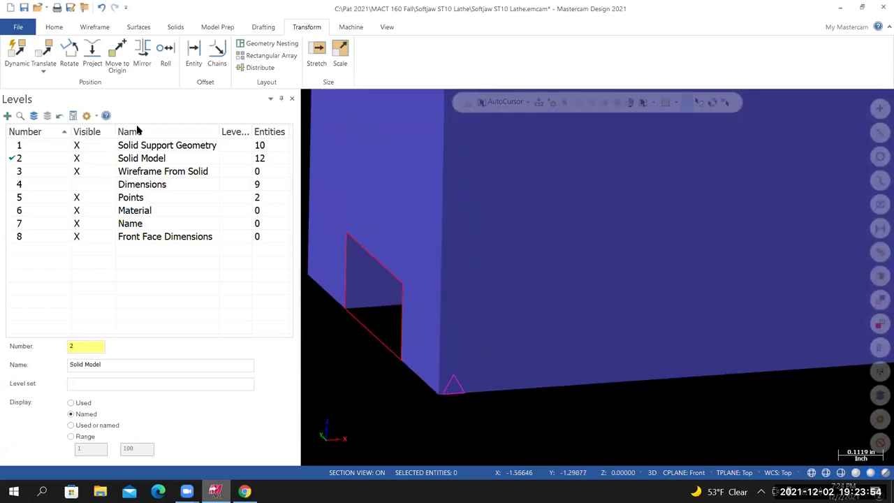
# Extrude the triangle chain at the block's front bottom corner as a Through all cut in the solid body, as a single operation.
pyautogui.click(176, 28)
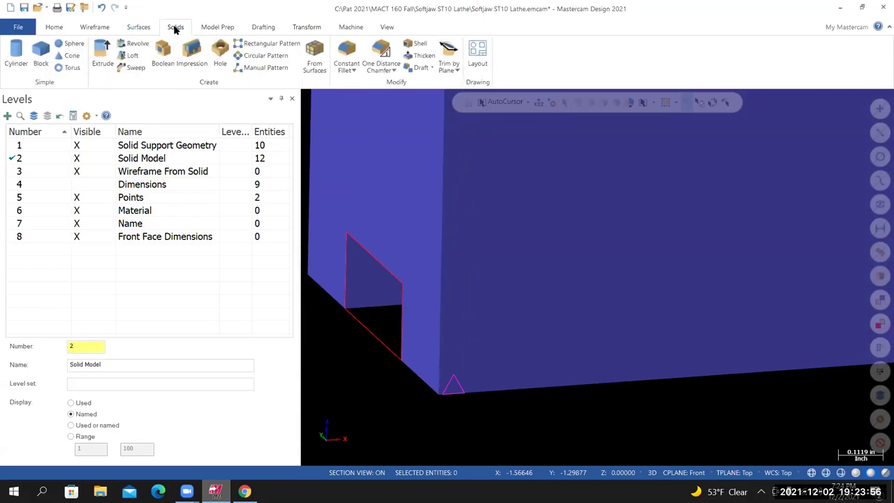
pyautogui.click(102, 50)
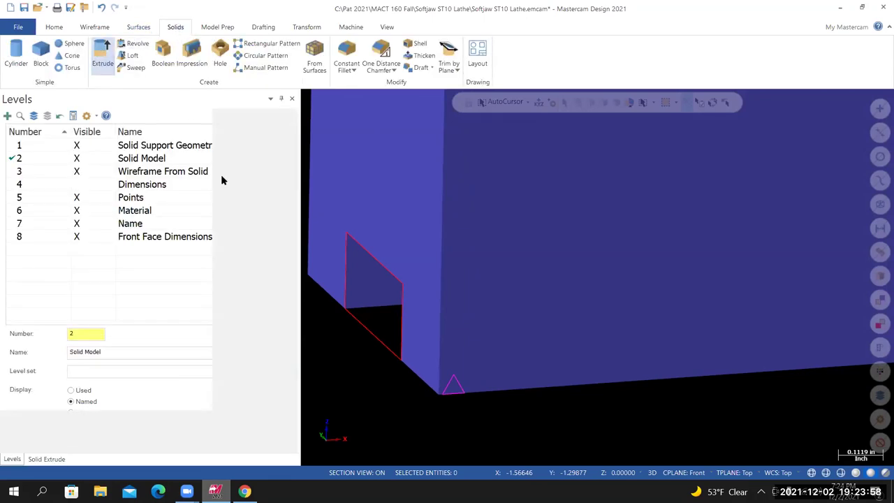
pyautogui.scroll(1, 316, 384)
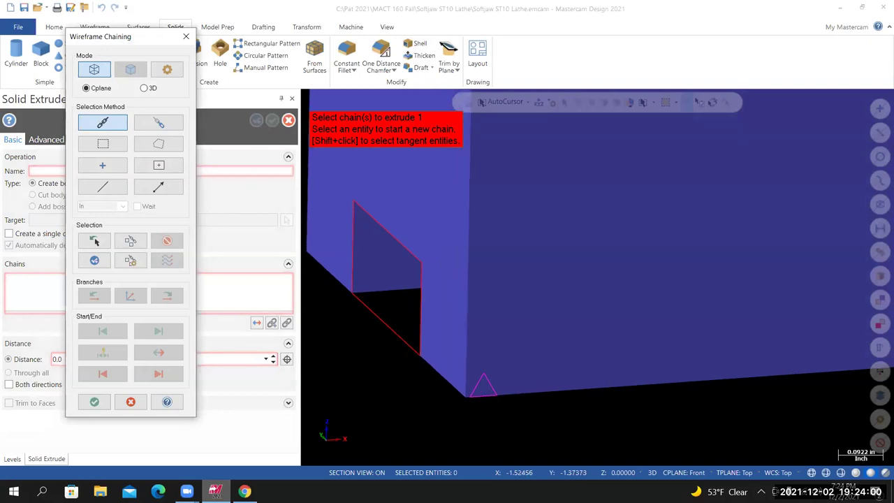
pyautogui.scroll(2, 368, 403)
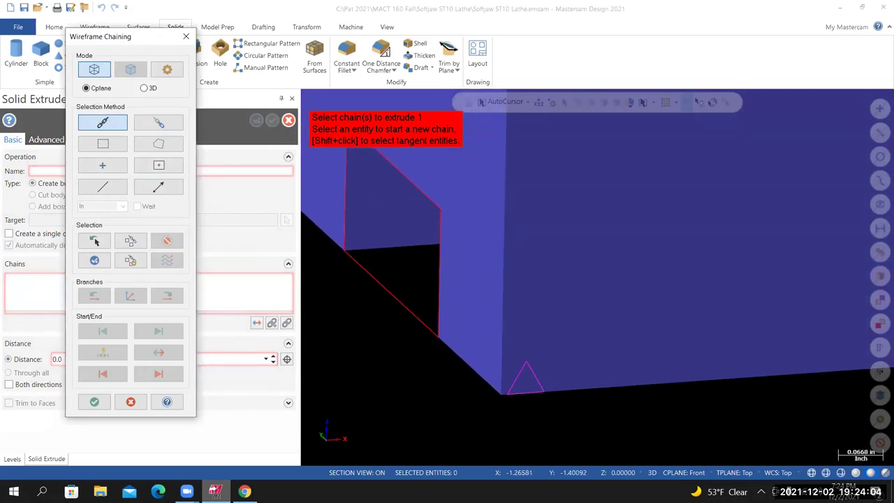
pyautogui.click(517, 389)
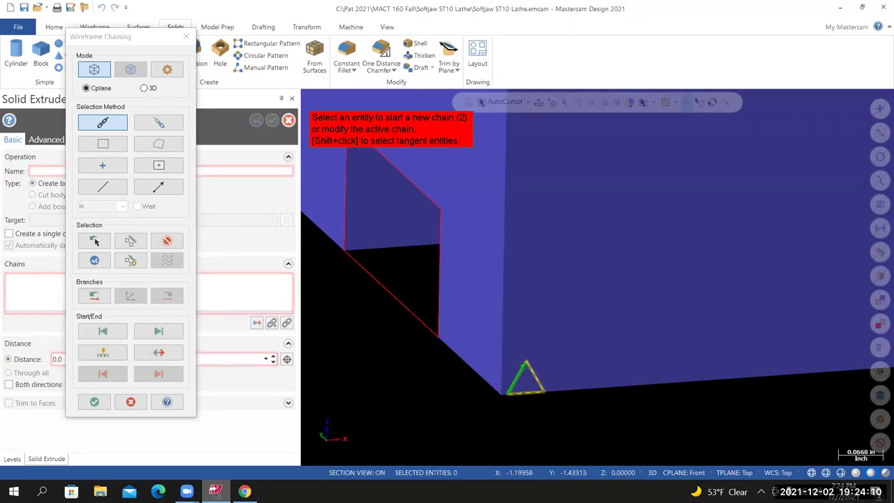
pyautogui.click(94, 402)
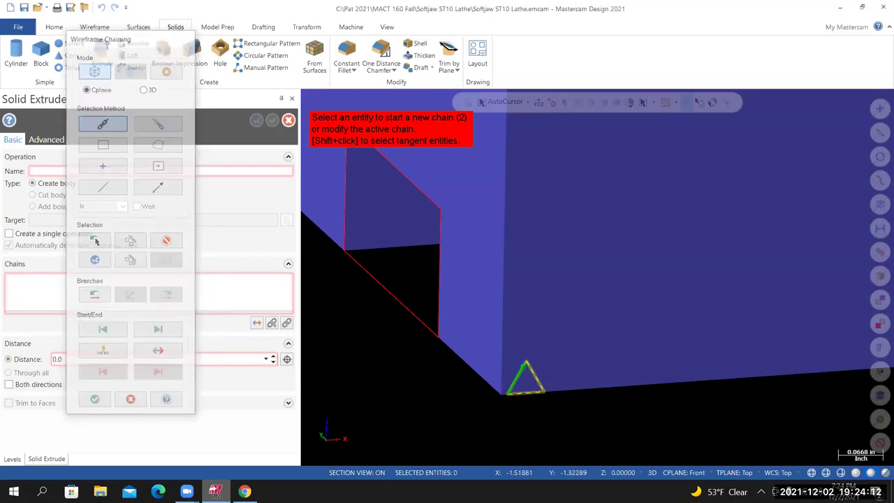
pyautogui.scroll(-4, 597, 277)
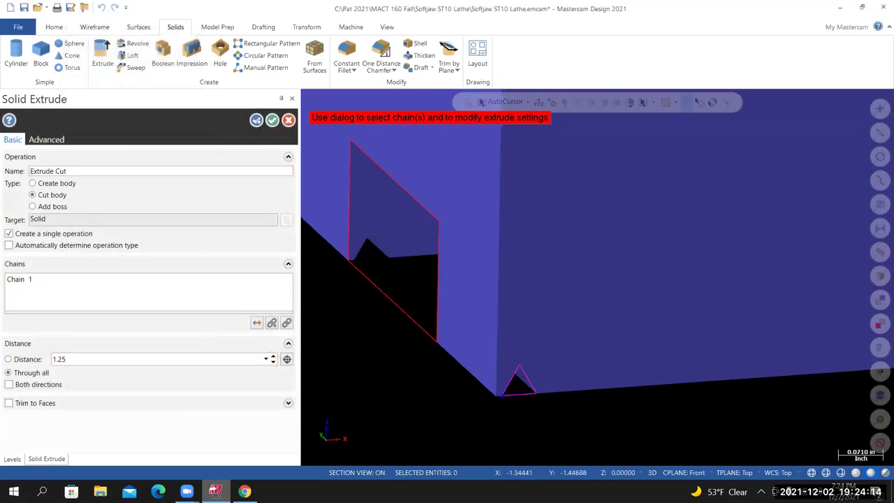
pyautogui.moveTo(597, 277); pyautogui.dragTo(67, 354, button='middle')
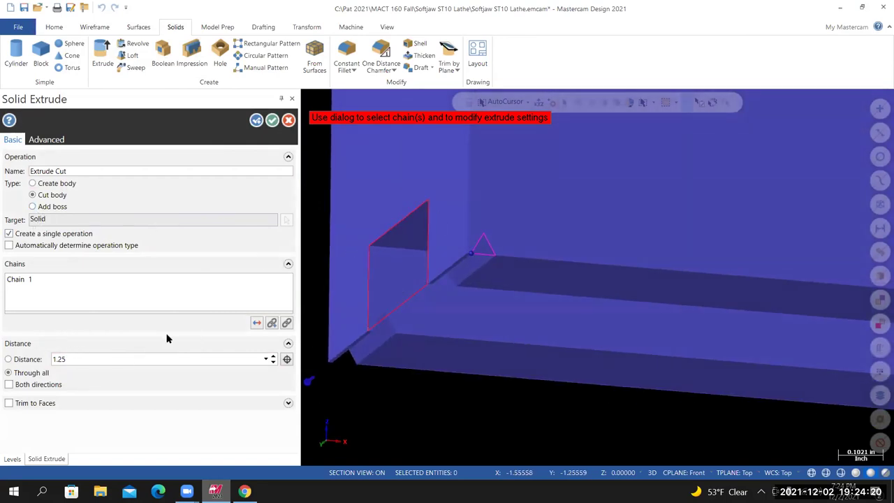
pyautogui.click(257, 323)
pyautogui.moveTo(572, 231)
pyautogui.mouseDown(button='middle')
pyautogui.moveTo(597, 278)
pyautogui.moveTo(590, 283)
pyautogui.moveTo(597, 277)
pyautogui.moveTo(449, 261)
pyautogui.moveTo(464, 197)
pyautogui.mouseUp(button='middle')
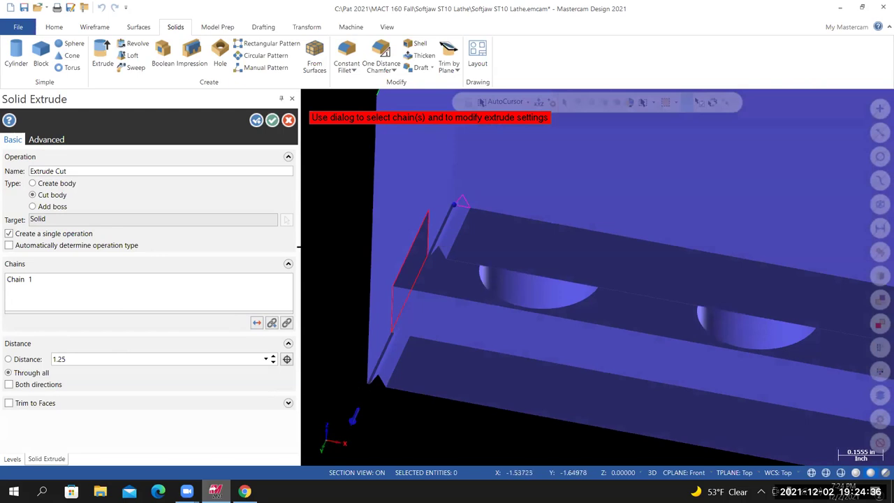
pyautogui.click(272, 120)
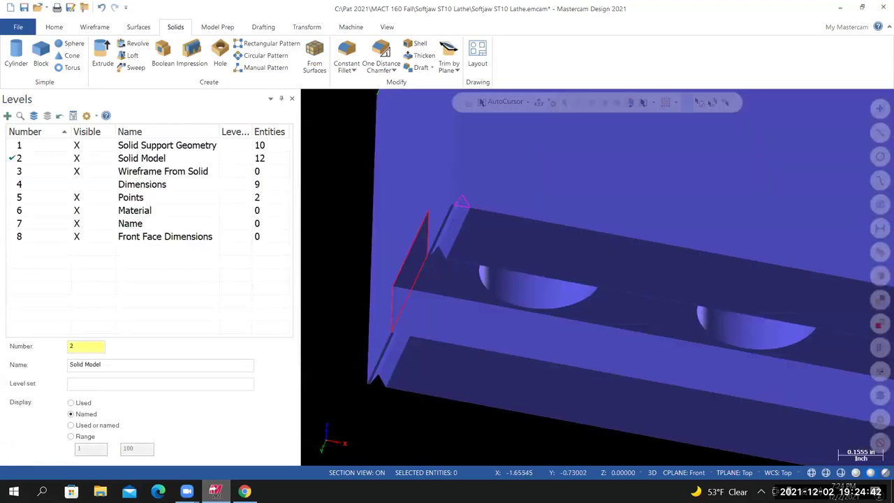
# Return the model to the isometric view and save the file.
pyautogui.hotkey('alt', '7')
pyautogui.click(25, 29)
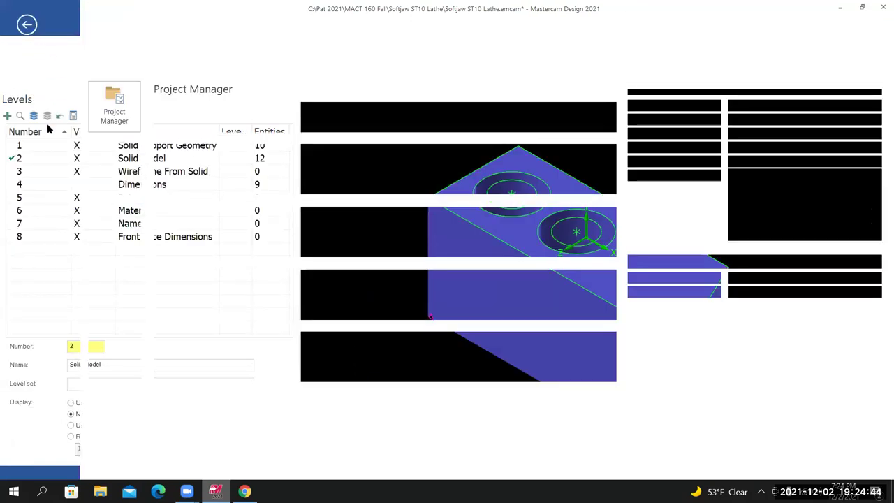
pyautogui.click(56, 148)
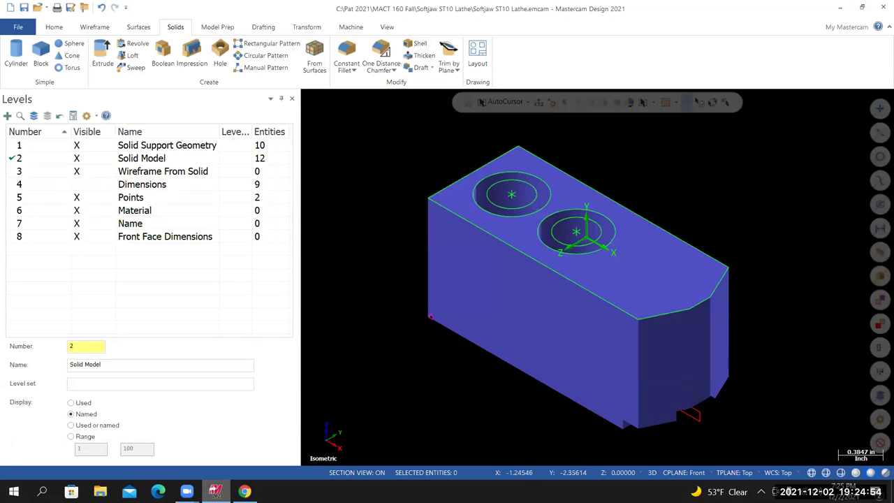
# Examine the block's underside and the triangular grooves cut on either side of the slot.
pyautogui.moveTo(478, 325); pyautogui.dragTo(458, 297, button='middle')
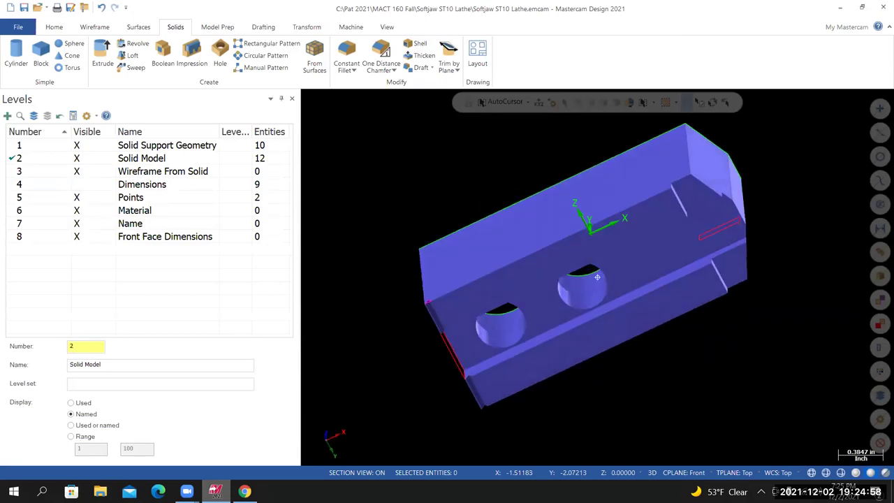
pyautogui.moveTo(597, 277); pyautogui.dragTo(594, 286, button='middle')
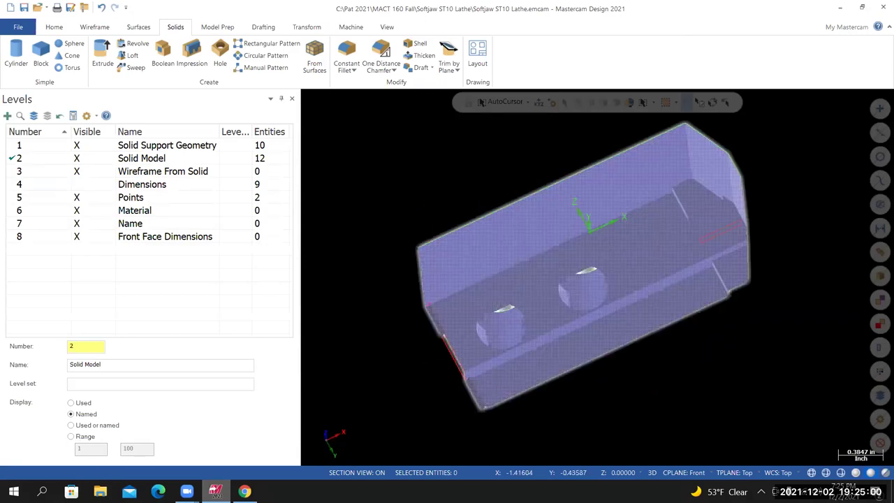
pyautogui.scroll(5, 594, 286)
pyautogui.moveTo(482, 356); pyautogui.dragTo(464, 346, button='middle')
pyautogui.scroll(2, 461, 342)
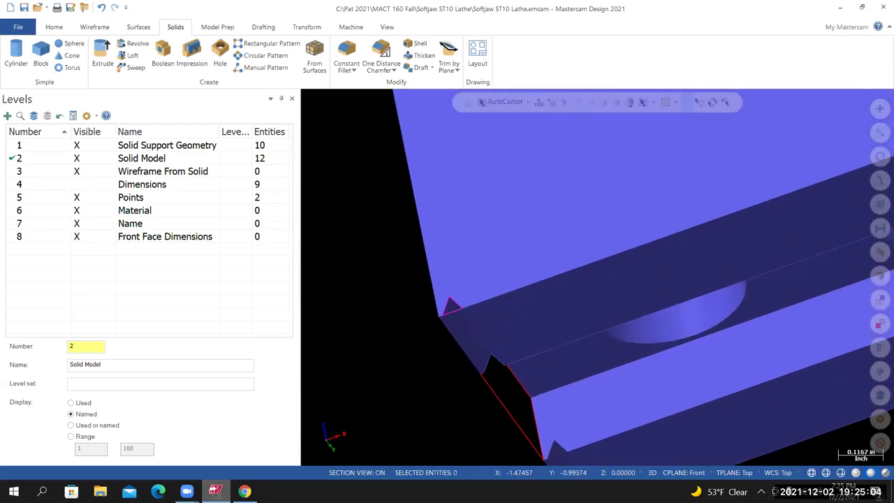
pyautogui.scroll(2, 437, 295)
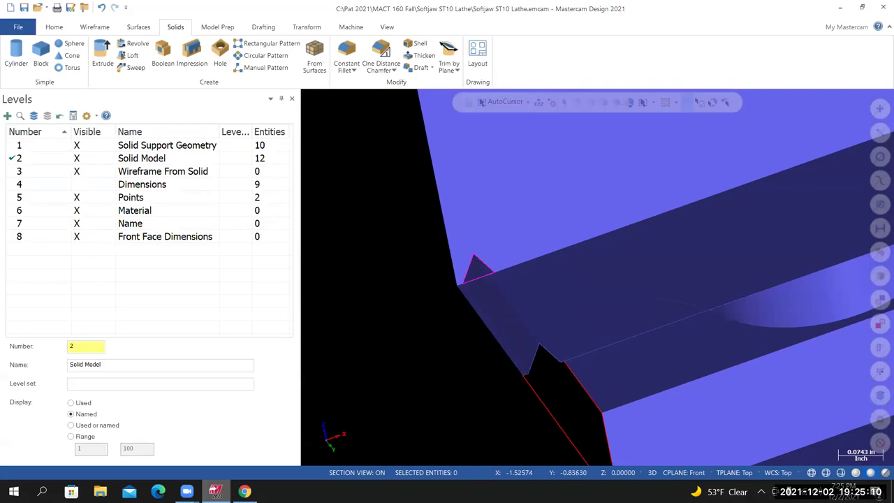
pyautogui.scroll(-3, 377, 335)
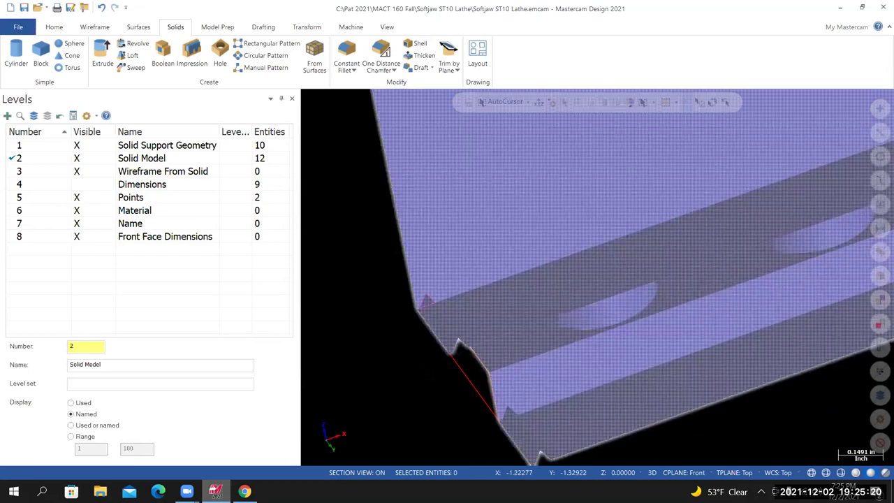
pyautogui.moveTo(587, 280); pyautogui.dragTo(594, 275, button='middle')
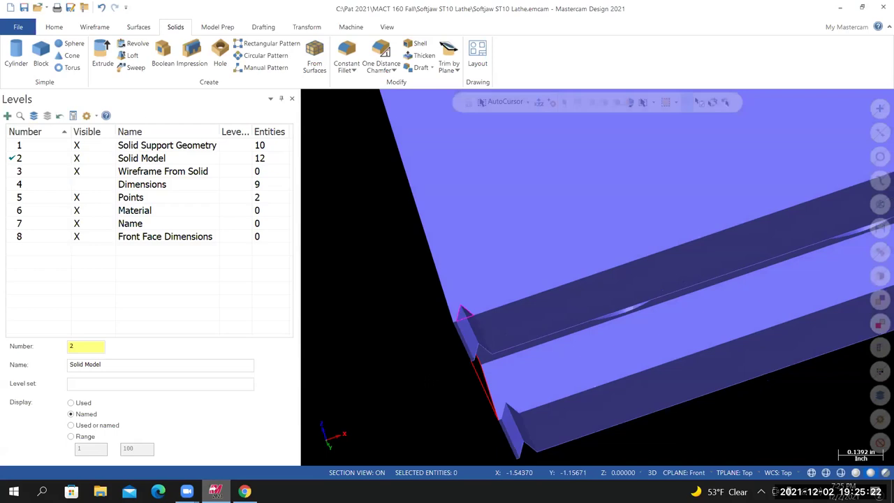